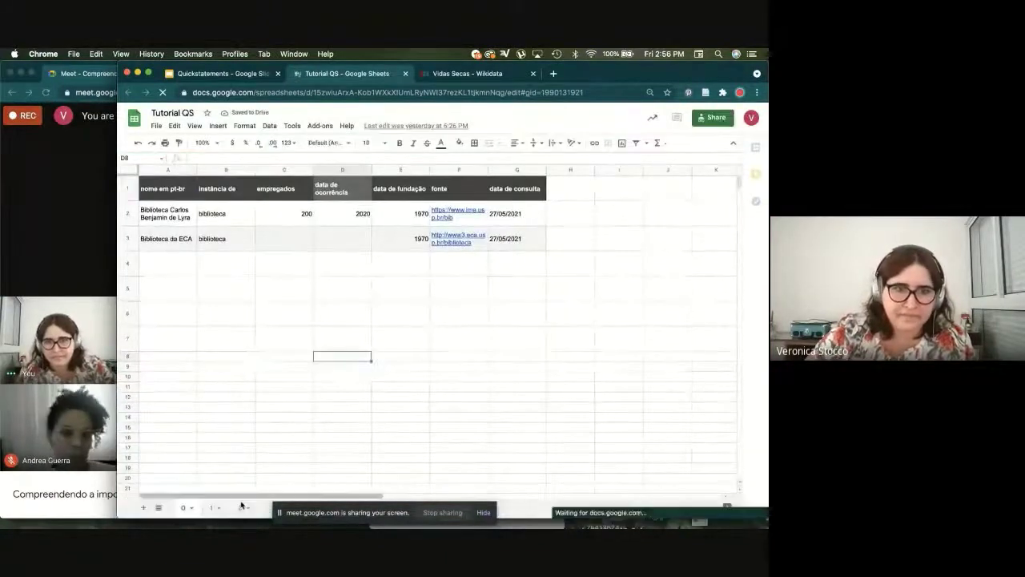
Step: Open sheet 2 and enlarge the formula bar to show the full CONCATENATE formula of cell I3
left_click(241, 507)
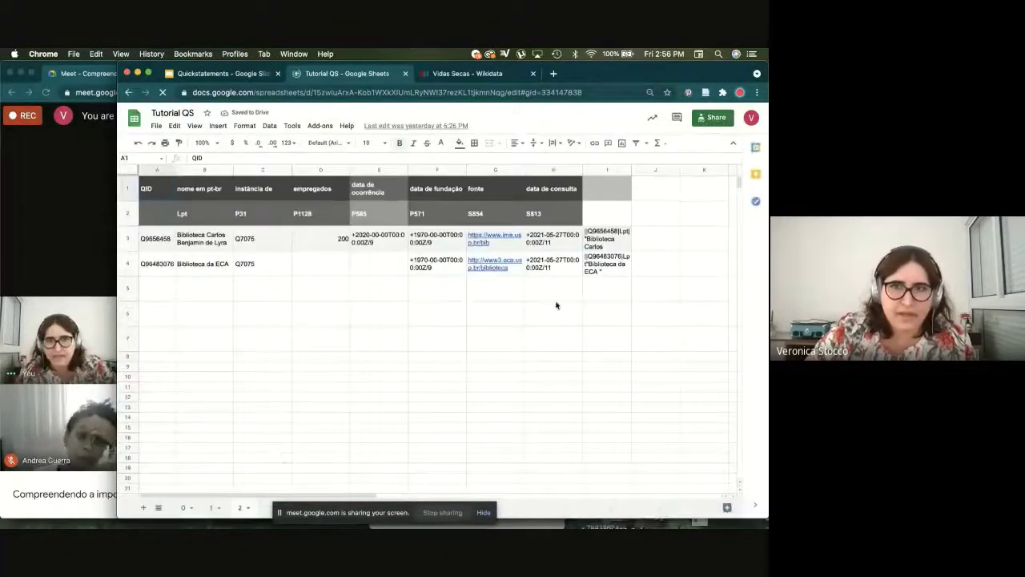
left_click(603, 244)
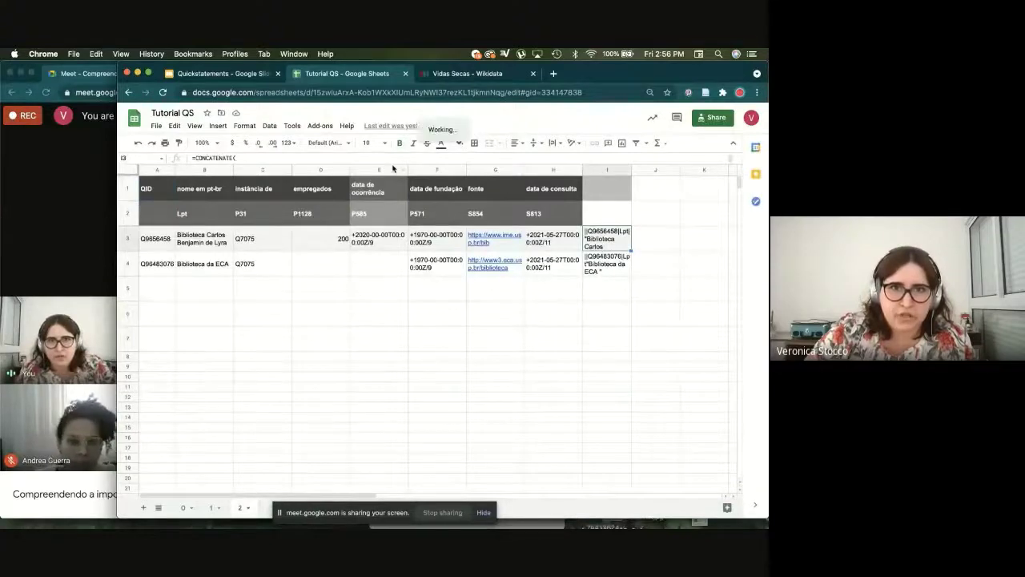
left_click_drag(393, 165, 401, 232)
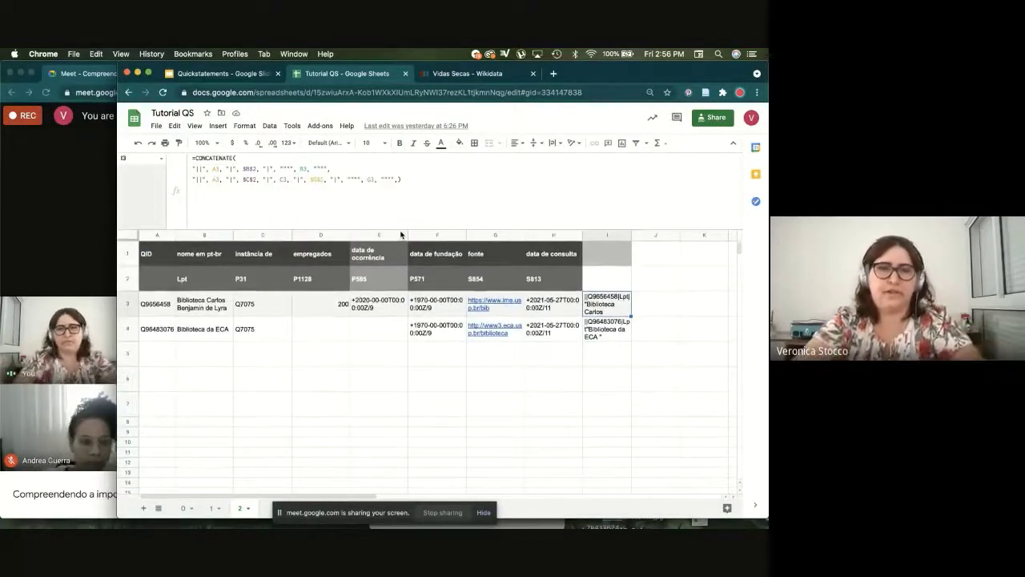
Step: Enlarge the page zoom and adjust the formula bar height so that I3's formula and the header rows are readable together
key("super+equal")
key("super+equal")
key("super+equal")
key("super+equal")
key("super+minus")
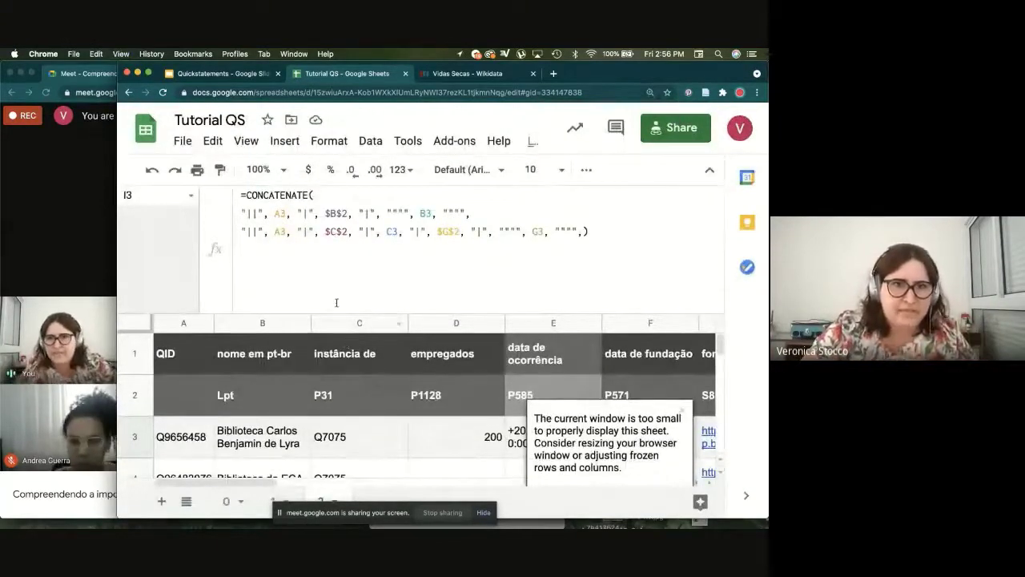
left_click_drag(336, 316, 337, 302)
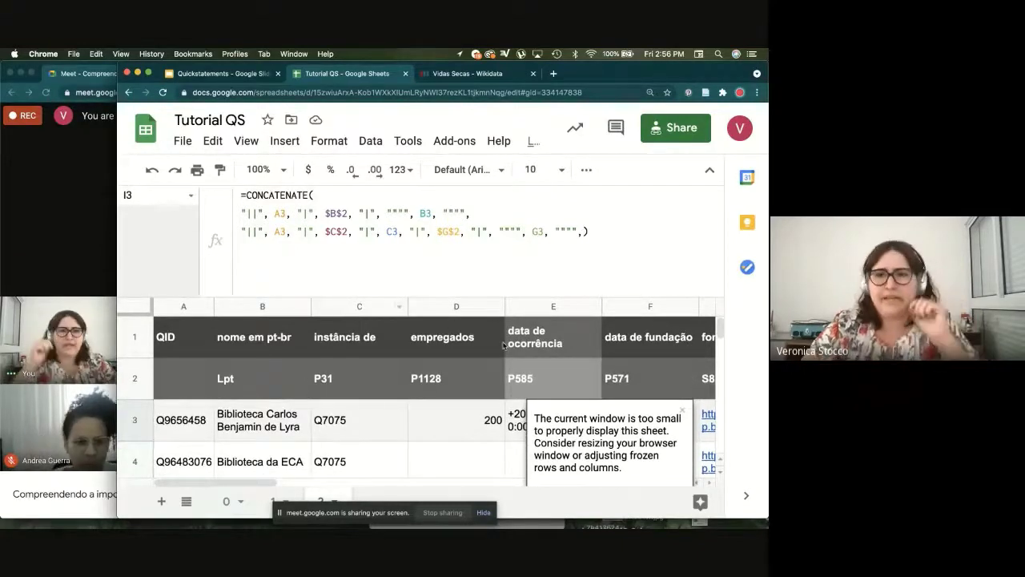
left_click(682, 410)
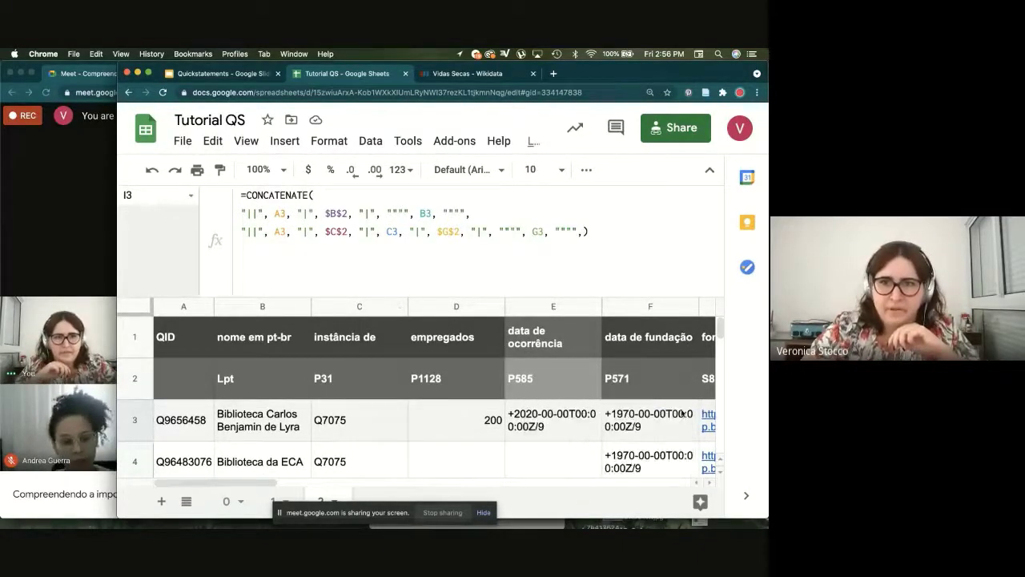
Step: Add a third line to the CONCATENATE formula in I3, before the closing parenthesis, beginning with "||", A3, "|",
left_click_drag(265, 482, 317, 482)
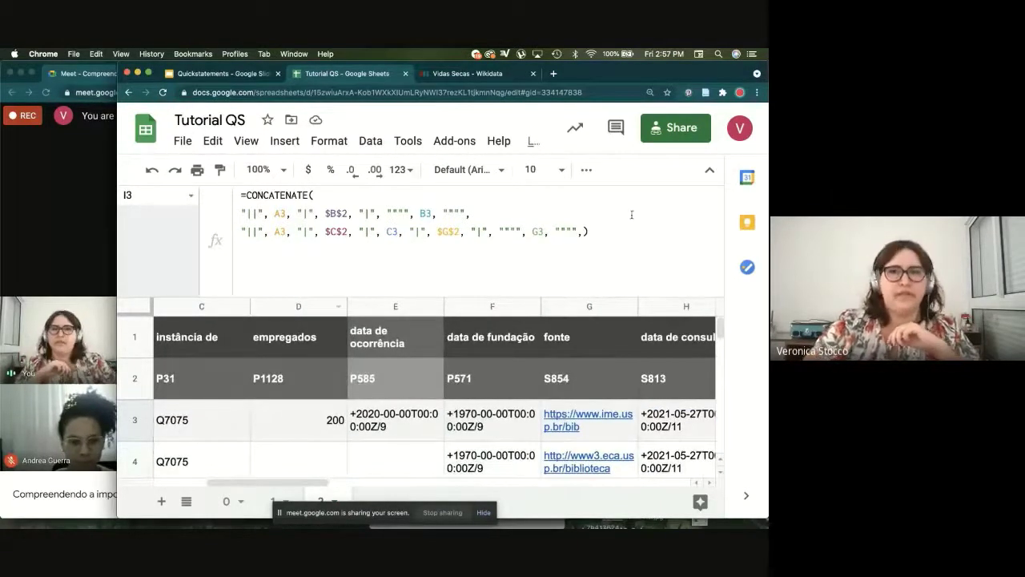
left_click(641, 252)
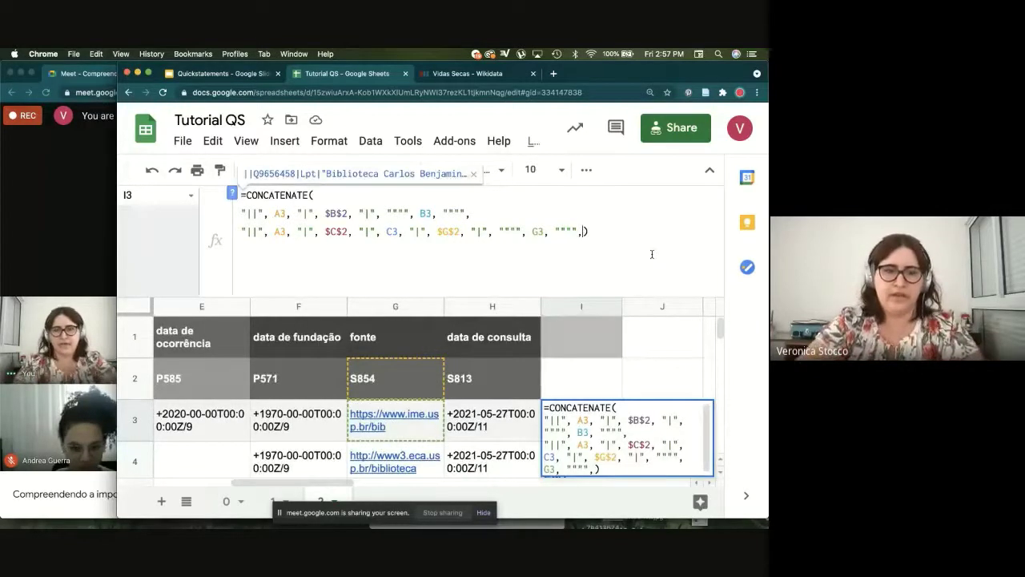
key("alt+Return")
key("Left")
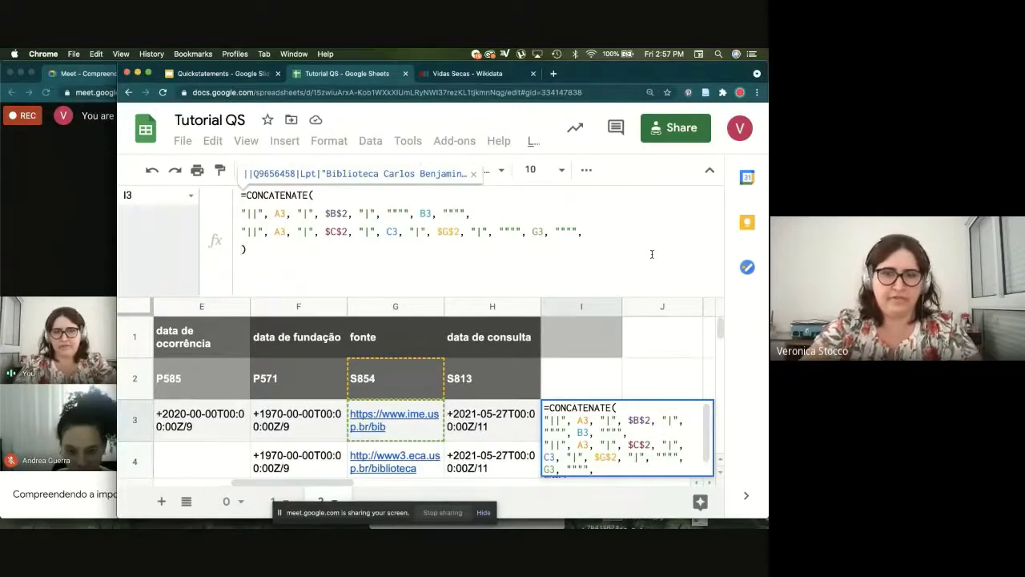
type("\"||\"")
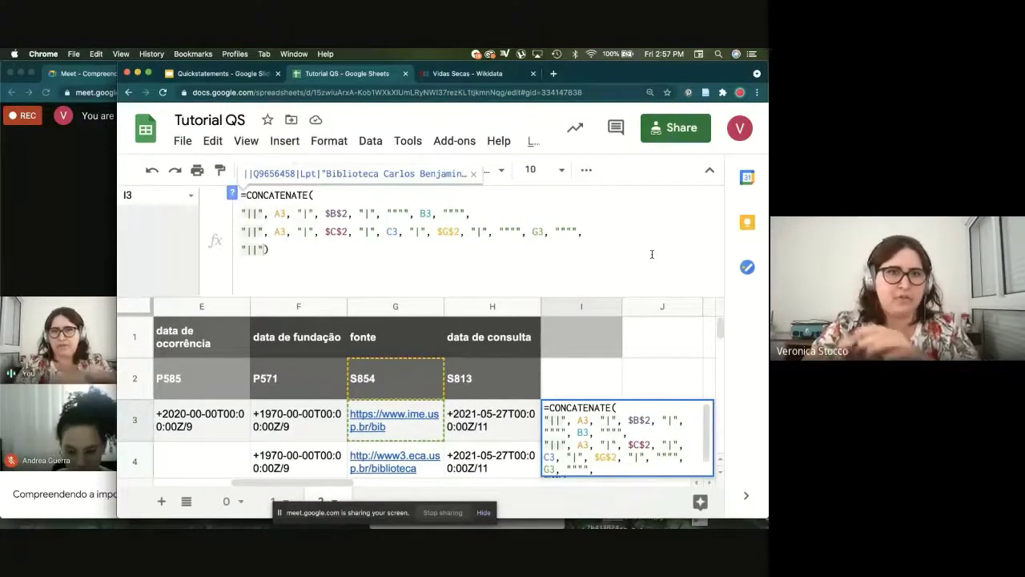
type(", ")
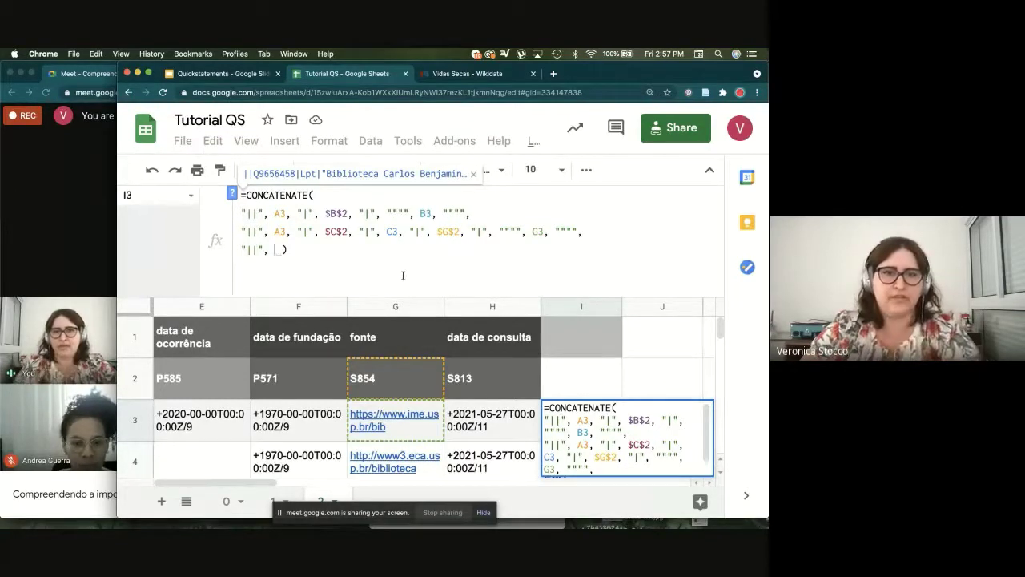
type("A3")
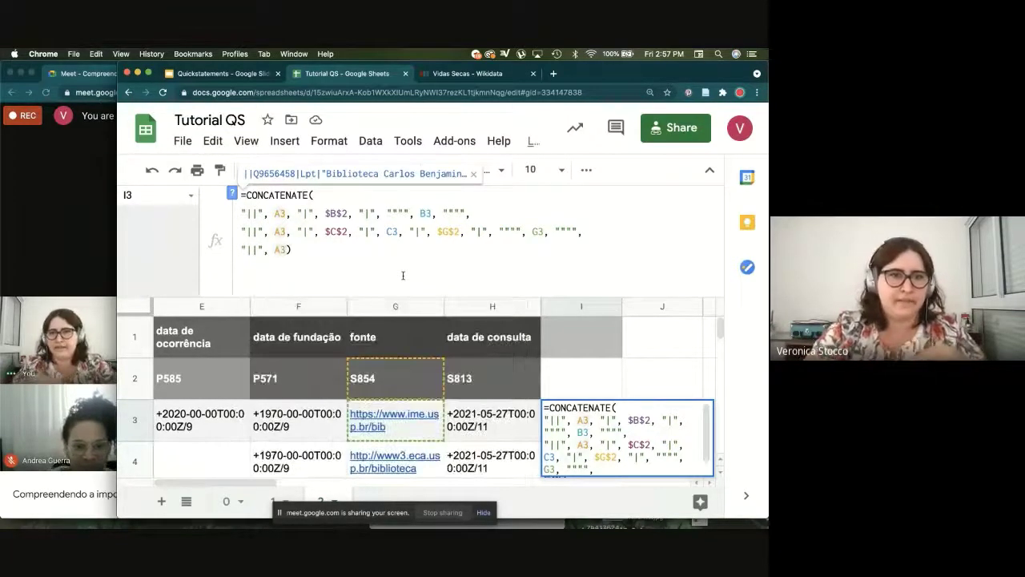
type(", ")
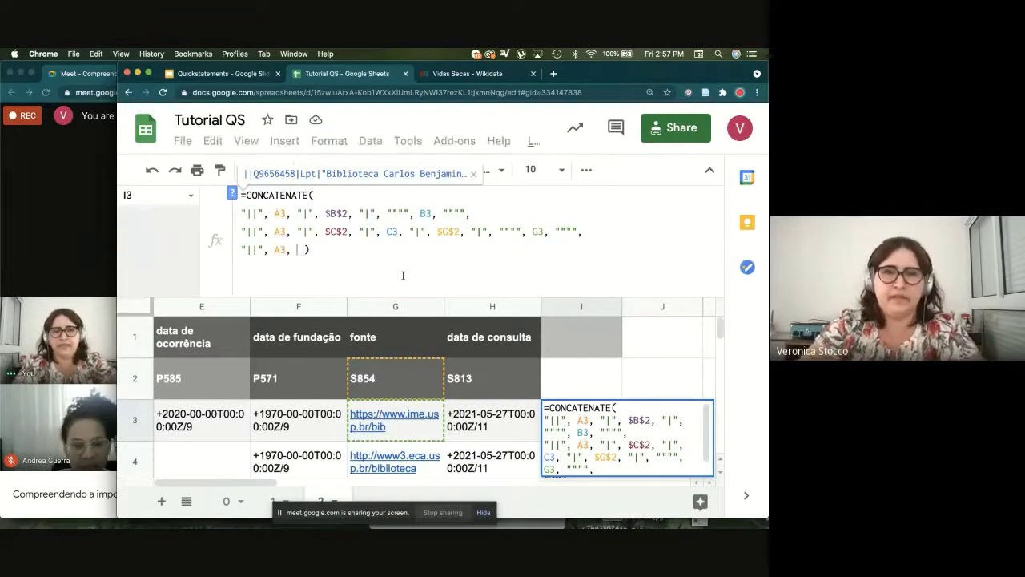
type("\"|\",")
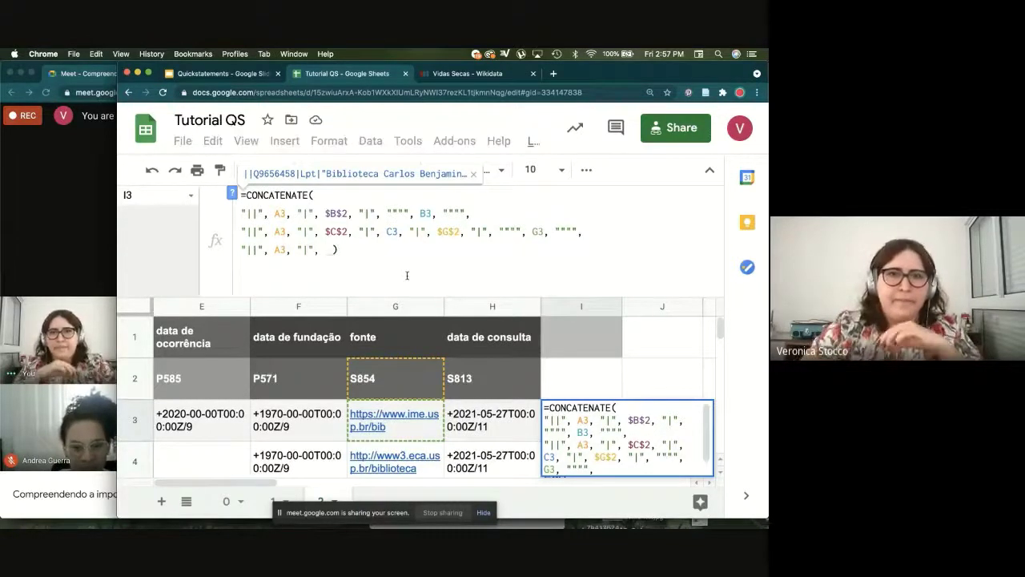
Step: Append the employees property as absolute reference $D$2, the separator "|", and the value D3 to the formula's third line
scroll(255, 479, "left", 5)
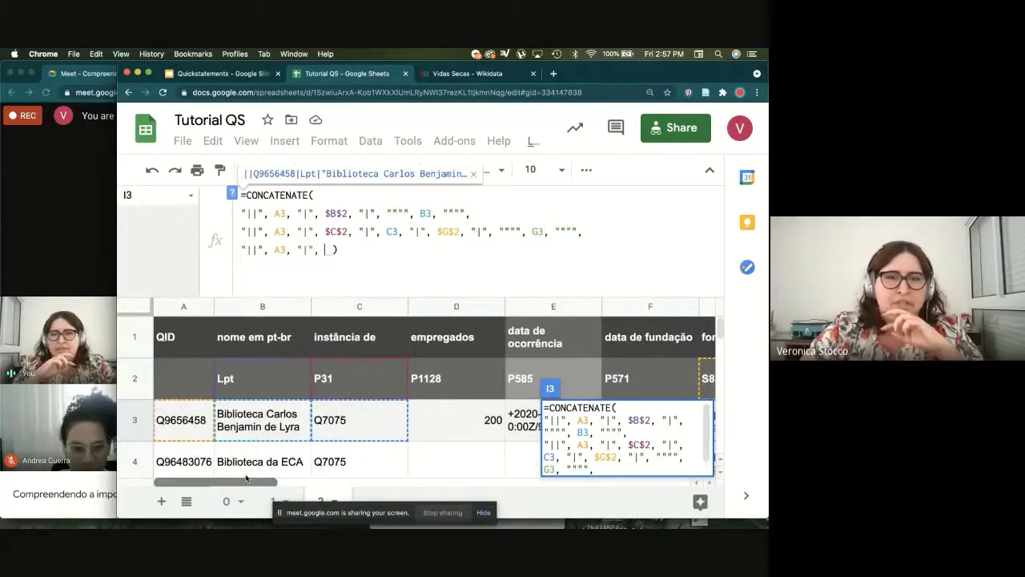
left_click(437, 391)
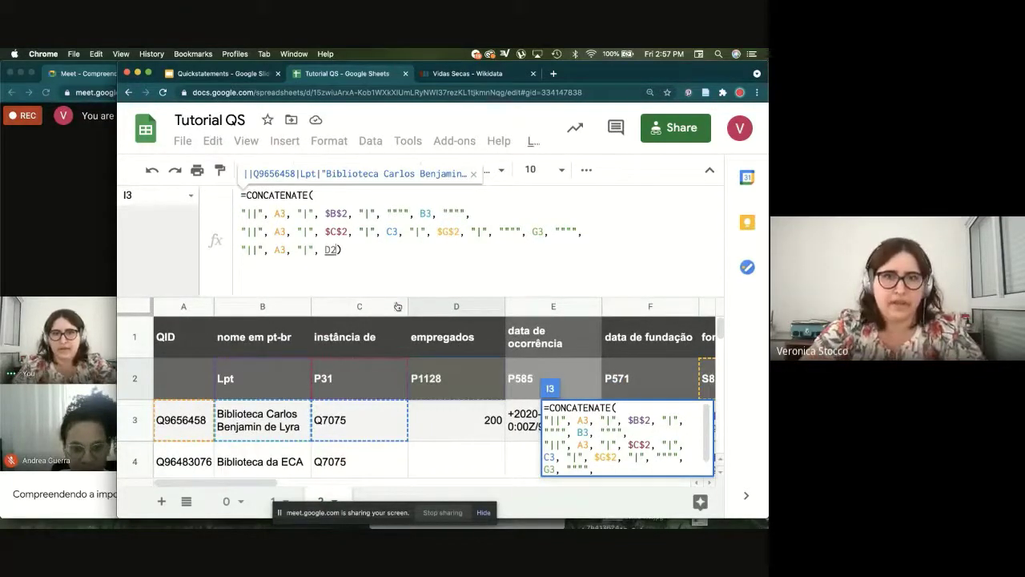
left_click(326, 251)
type("$")
key("Right")
type("$")
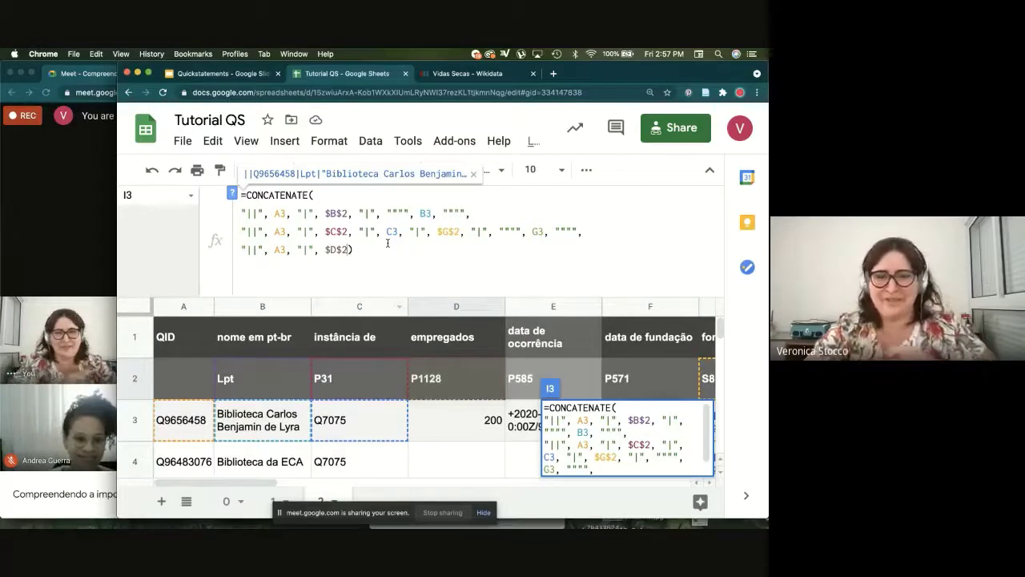
type(", \"|\",")
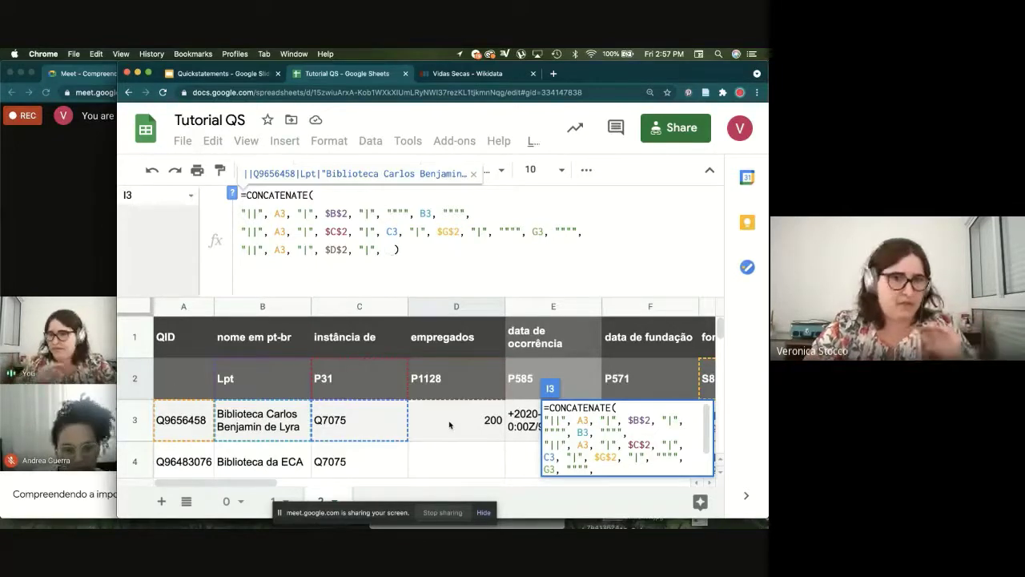
left_click(449, 425)
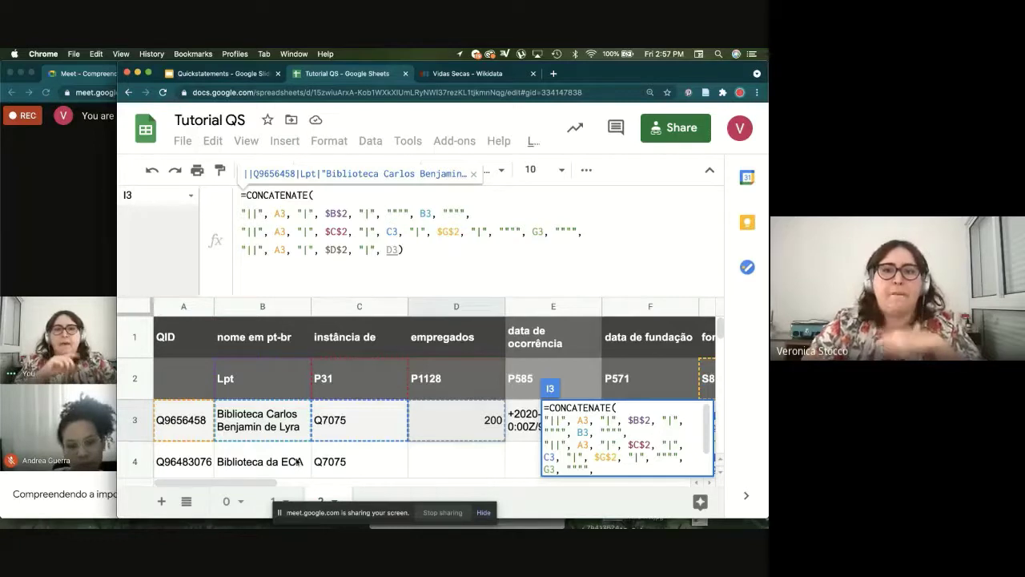
Step: Append the occurrence-date qualifier to the formula's third line: "|", the absolute reference $E$2, "|", and E3
left_click_drag(276, 482, 297, 481)
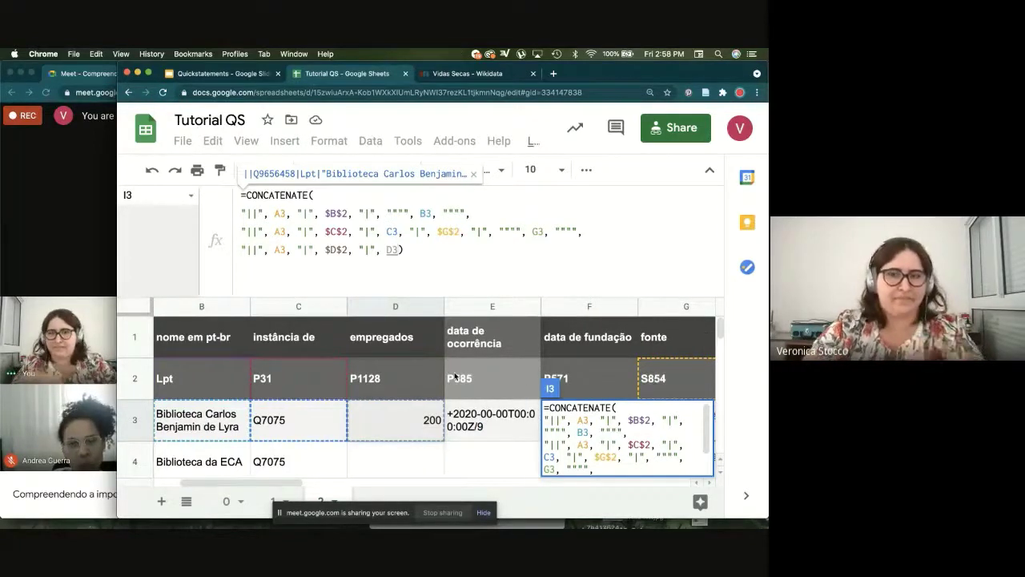
type(", \"|\"")
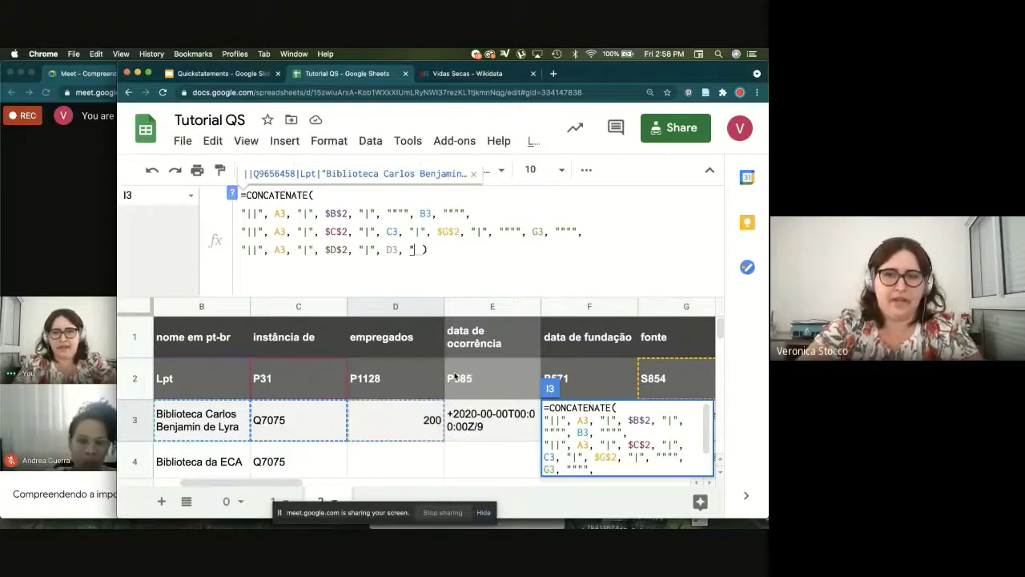
type(",")
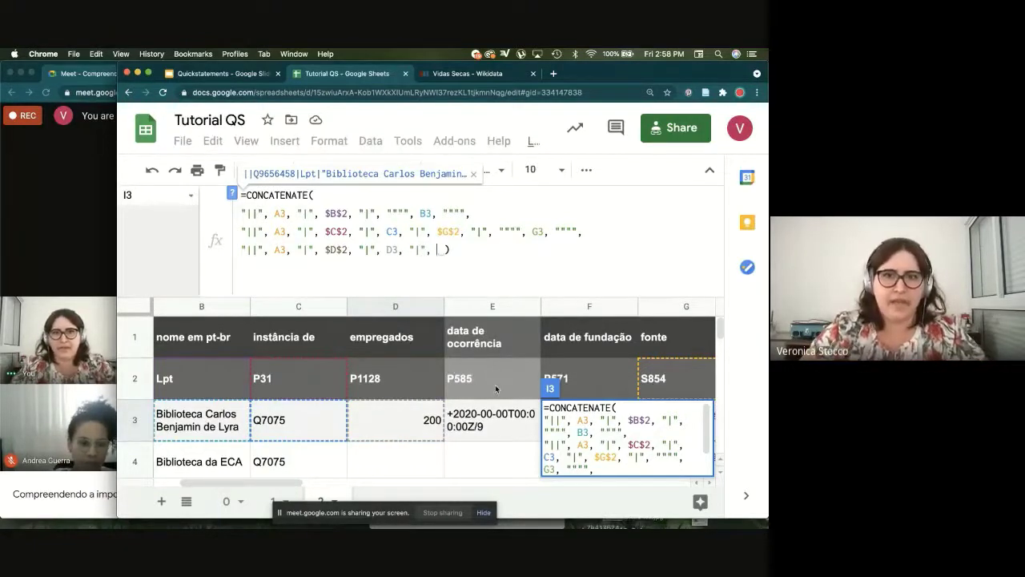
left_click(495, 383)
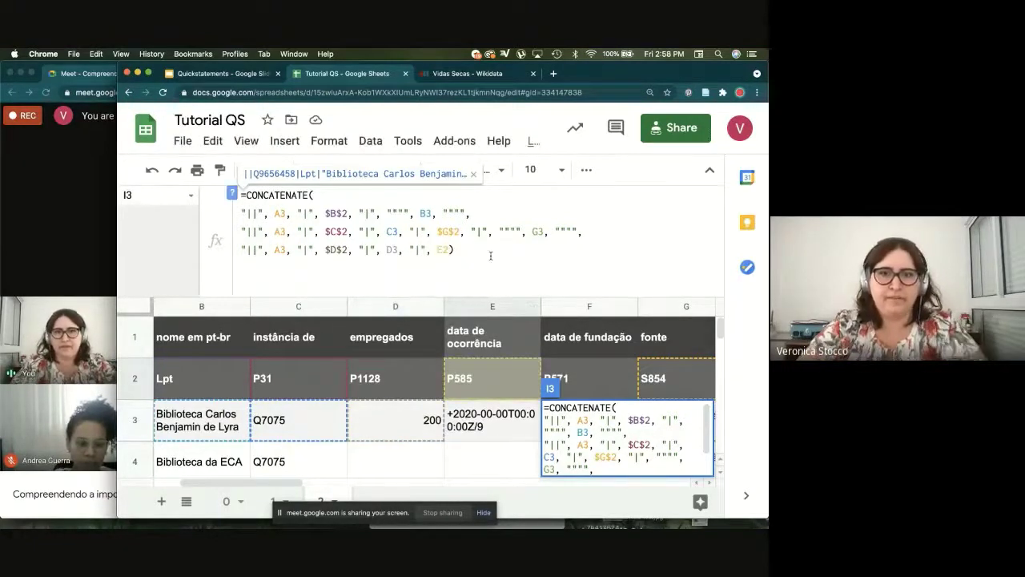
key("F4")
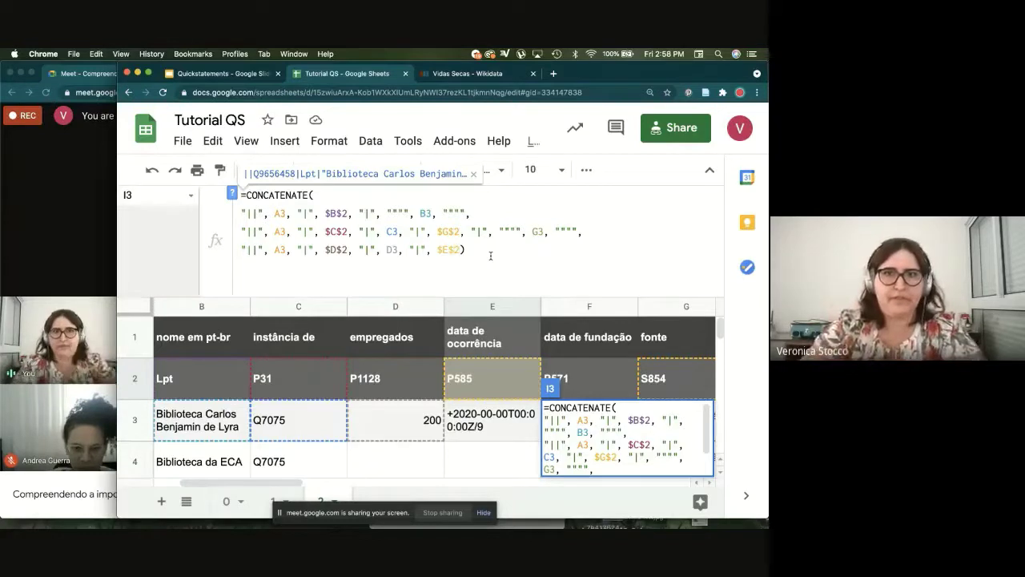
type(", \"|\",")
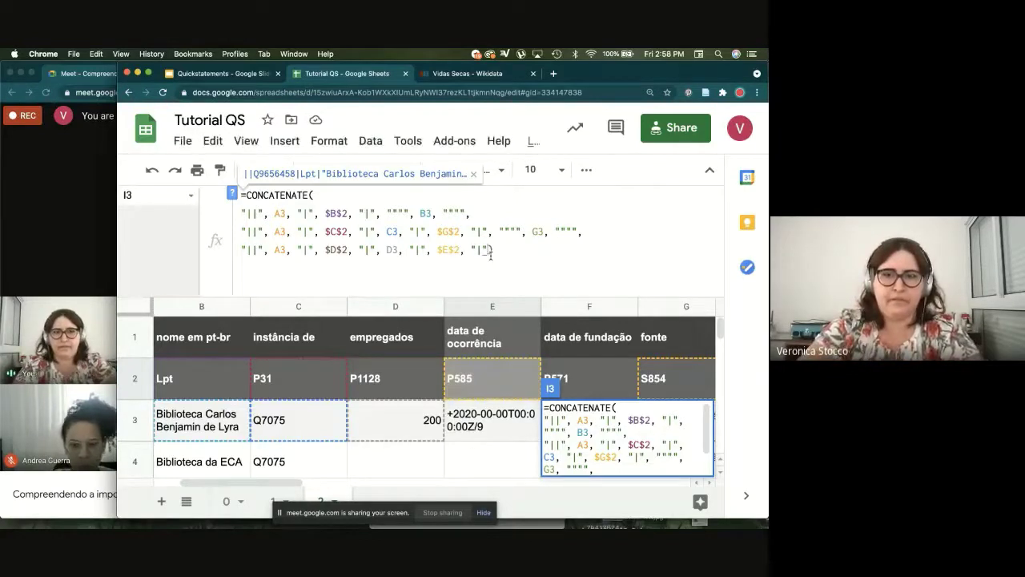
left_click(503, 426)
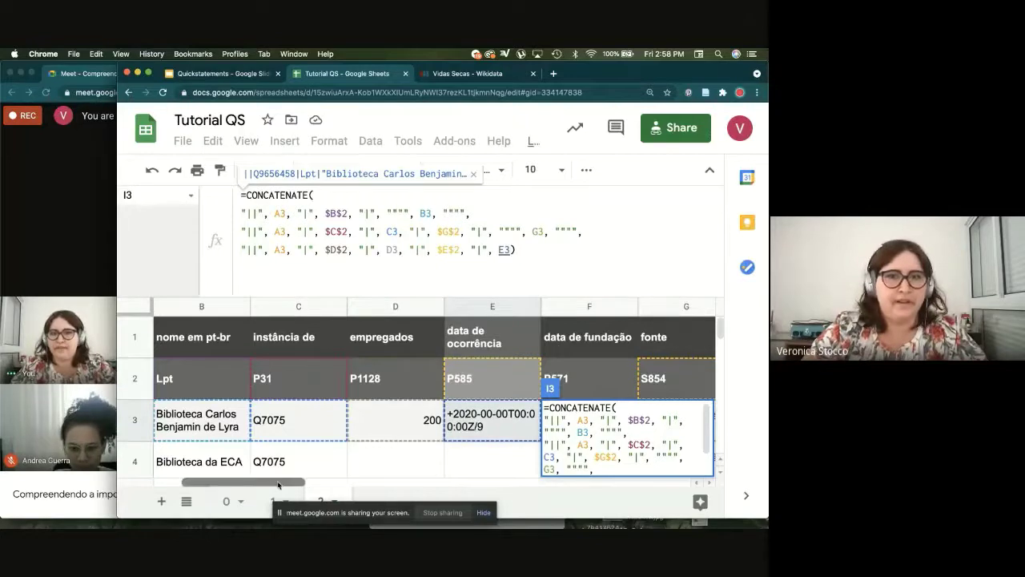
Step: Copy the source segment "|", $G$2, "|", """", G3, """", from the second line, add it after E3, and save the formula
scroll(308, 485, "right", 2)
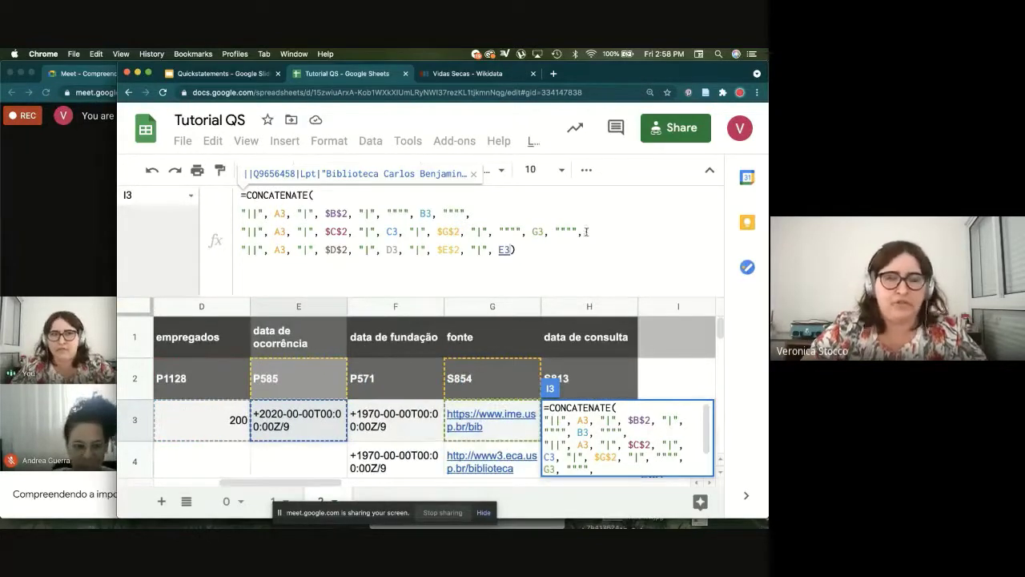
left_click_drag(585, 231, 409, 234)
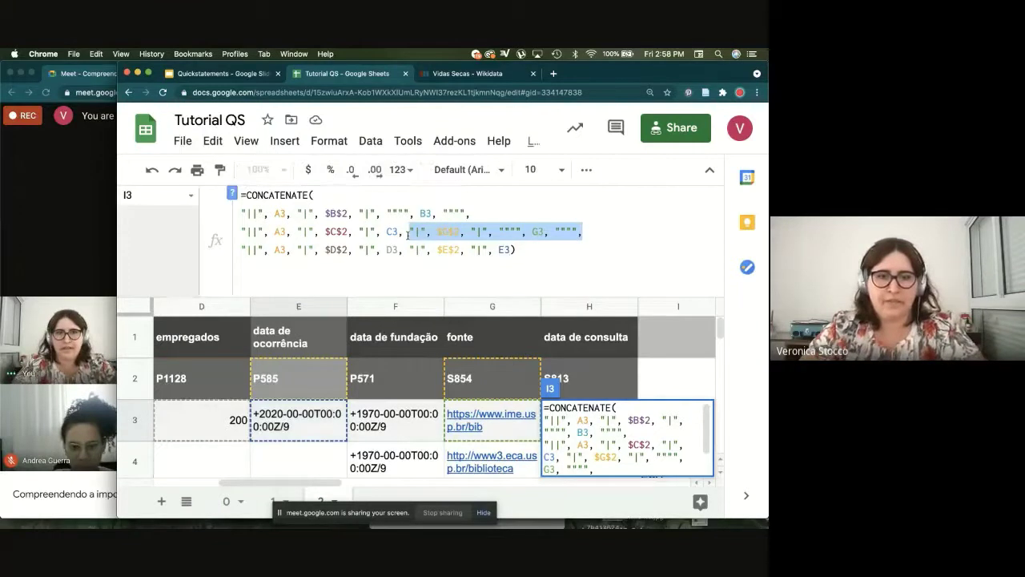
key("ctrl+c")
left_click(513, 250)
type(",")
key("ctrl+v")
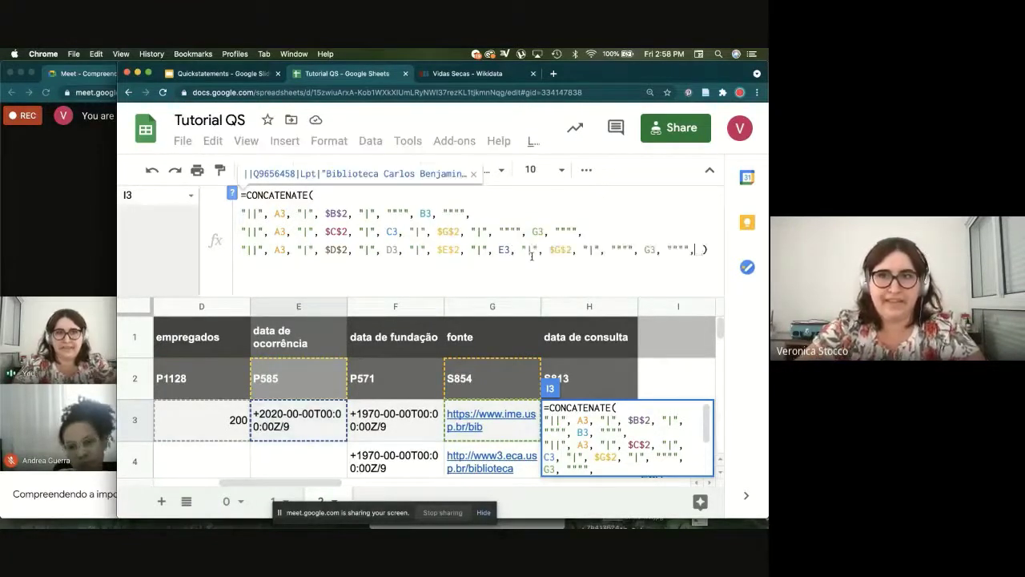
key("Delete")
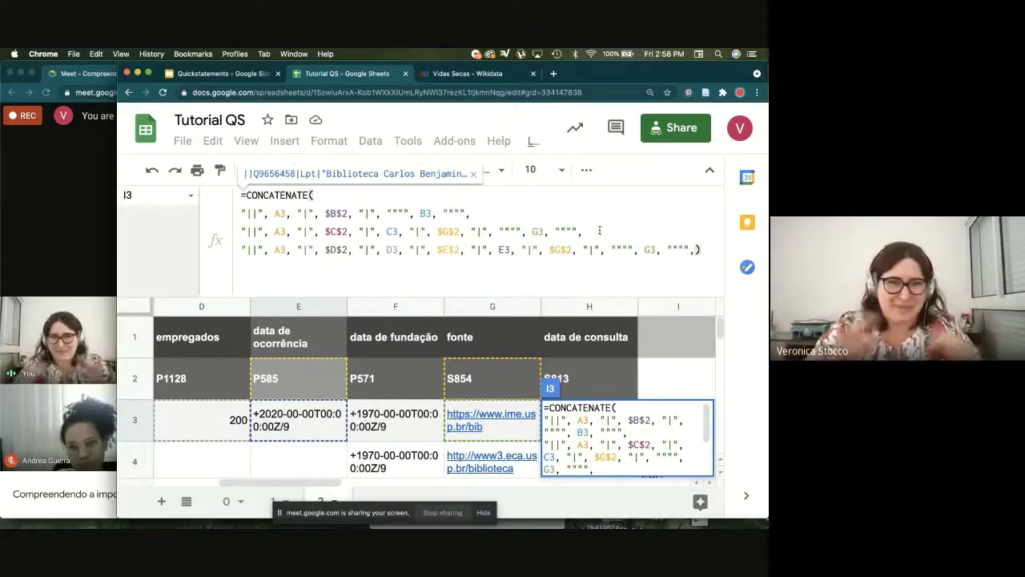
key("Return")
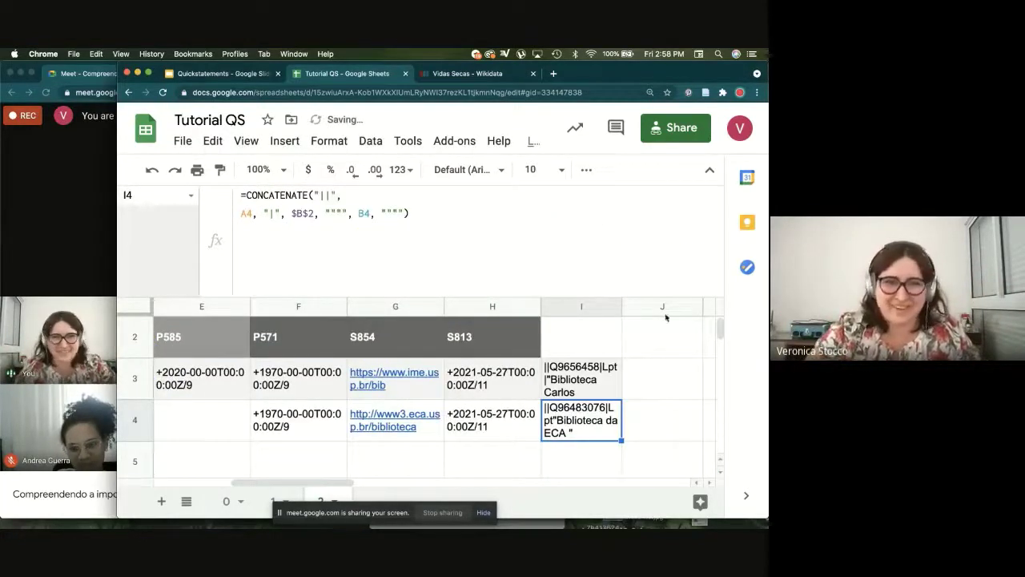
Step: Copy the formula's second line ($C$2, C3 with source) in I3 and insert it as a fourth line before the closing parenthesis
left_click(596, 388)
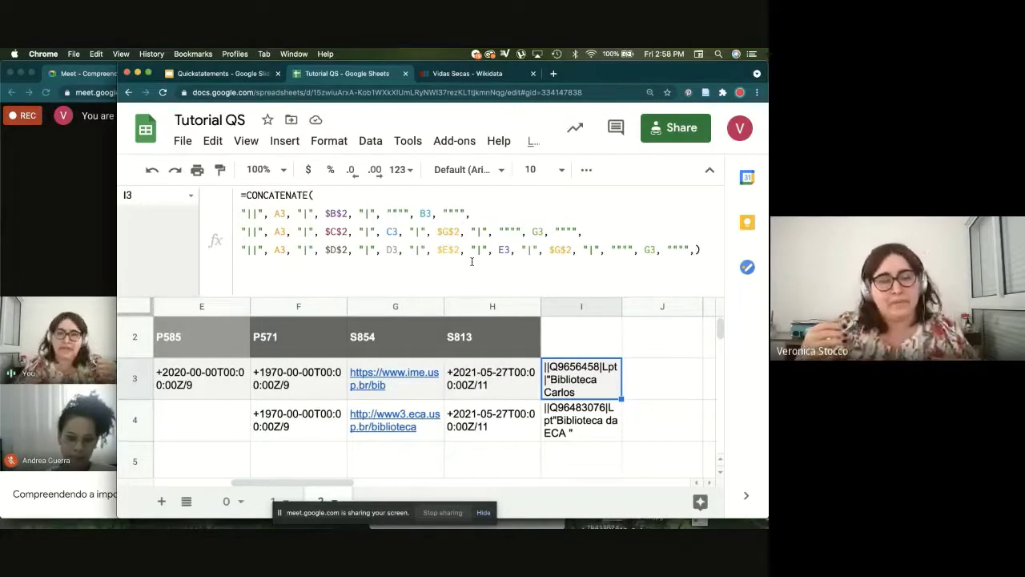
scroll(501, 346, "up", 1)
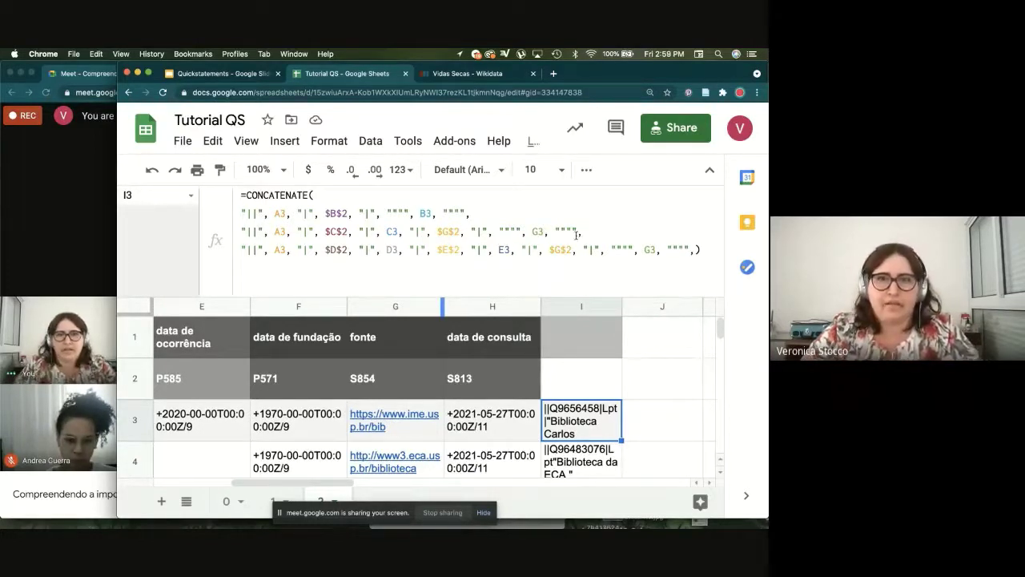
left_click_drag(327, 482, 298, 484)
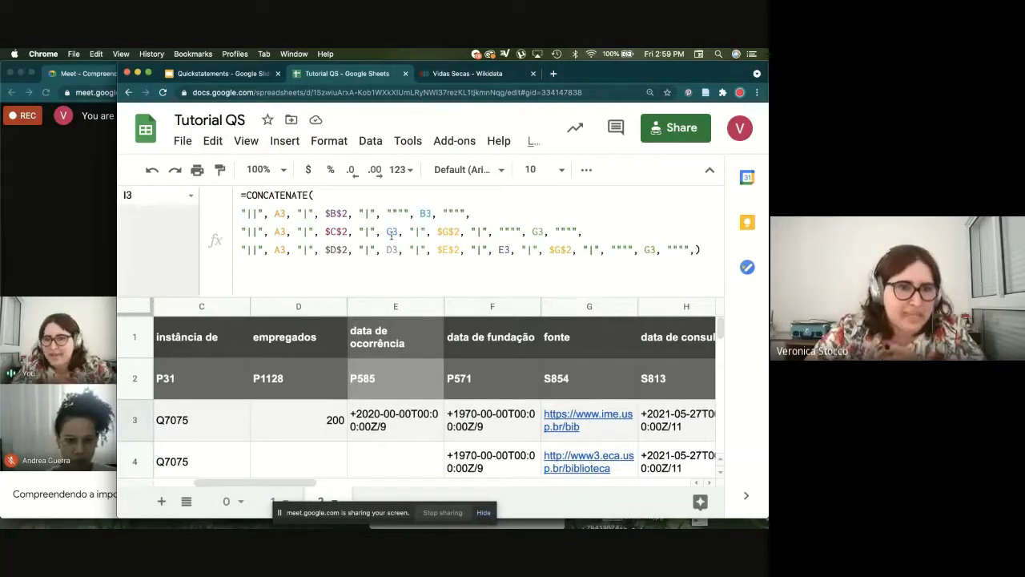
triple_click(595, 230)
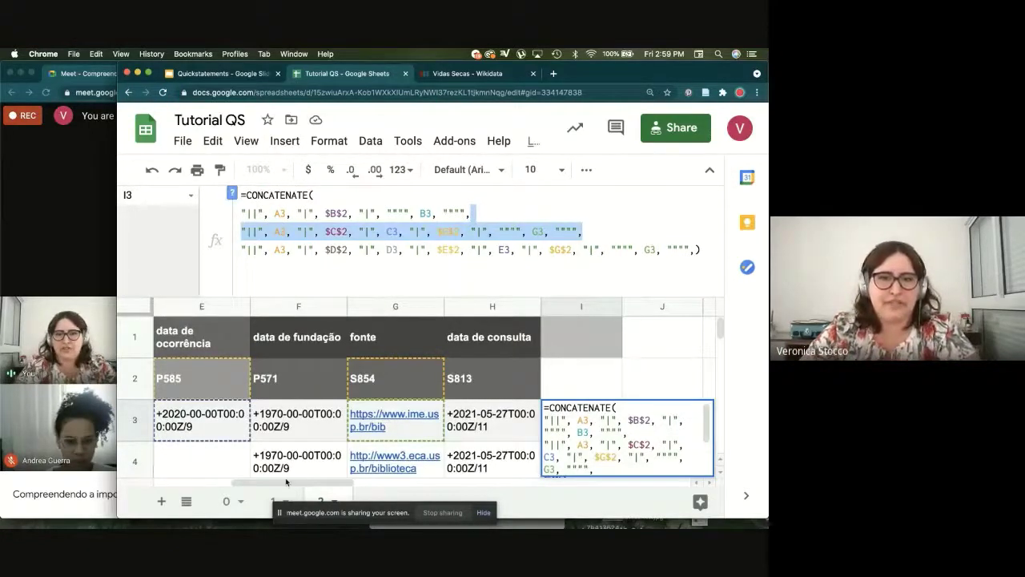
left_click_drag(286, 481, 234, 482)
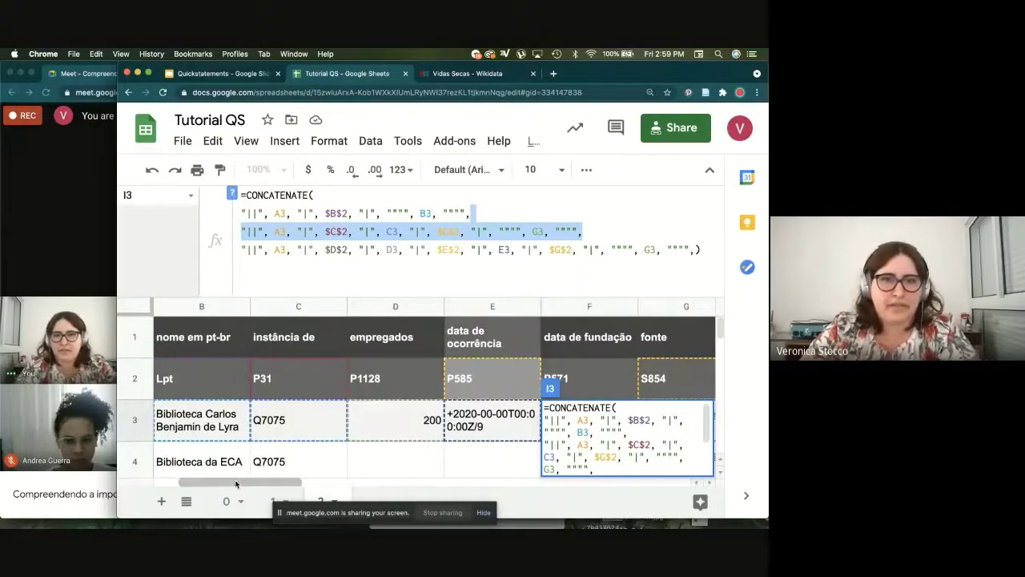
left_click(689, 249)
key("ctrl+v")
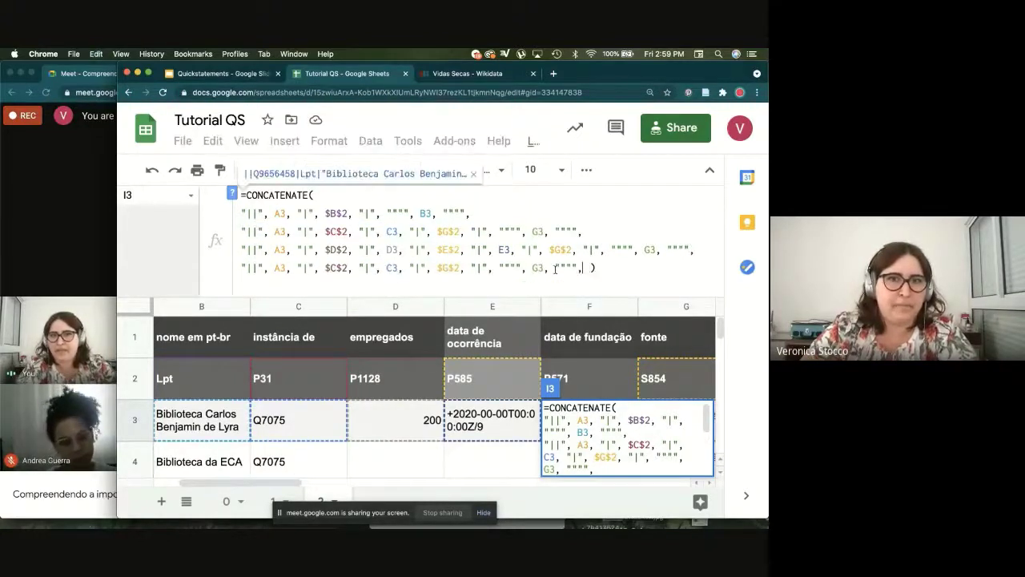
key("BackSpace")
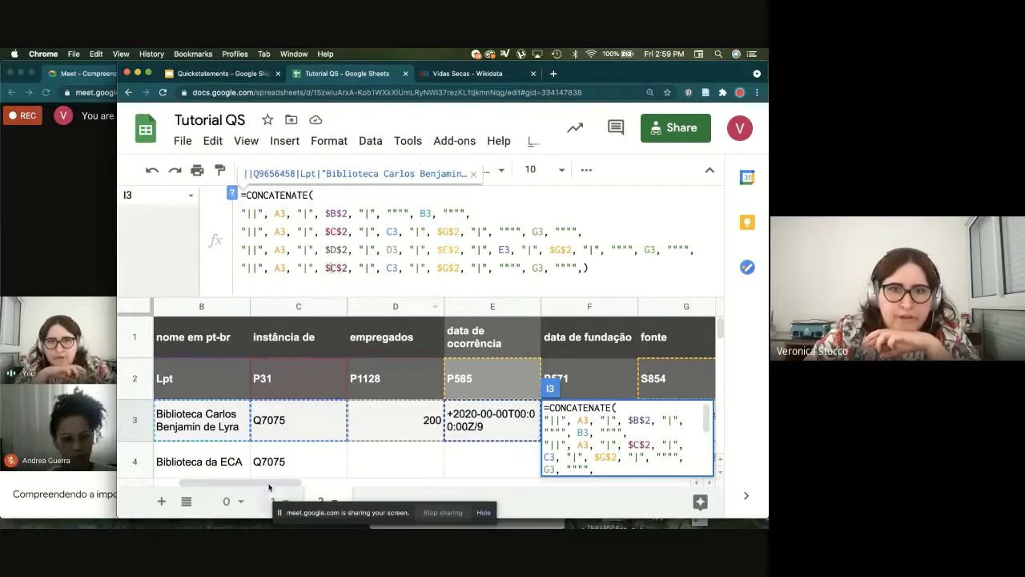
Step: Change the fourth line's references to the founding-date property $F$2 and value F3, and save the formula
left_click_drag(268, 480, 319, 479)
left_click(353, 360)
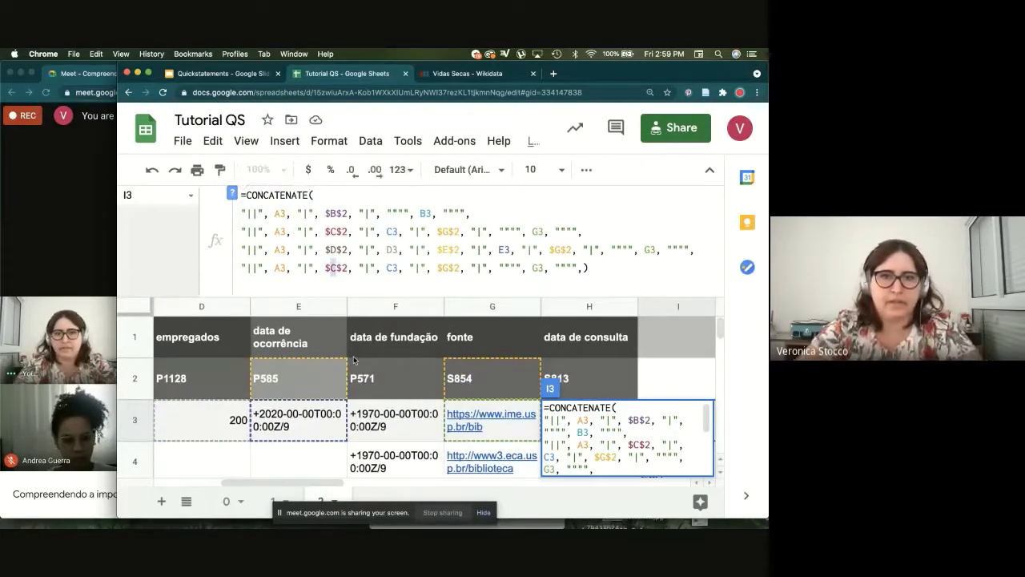
left_click(387, 269)
left_click(415, 433)
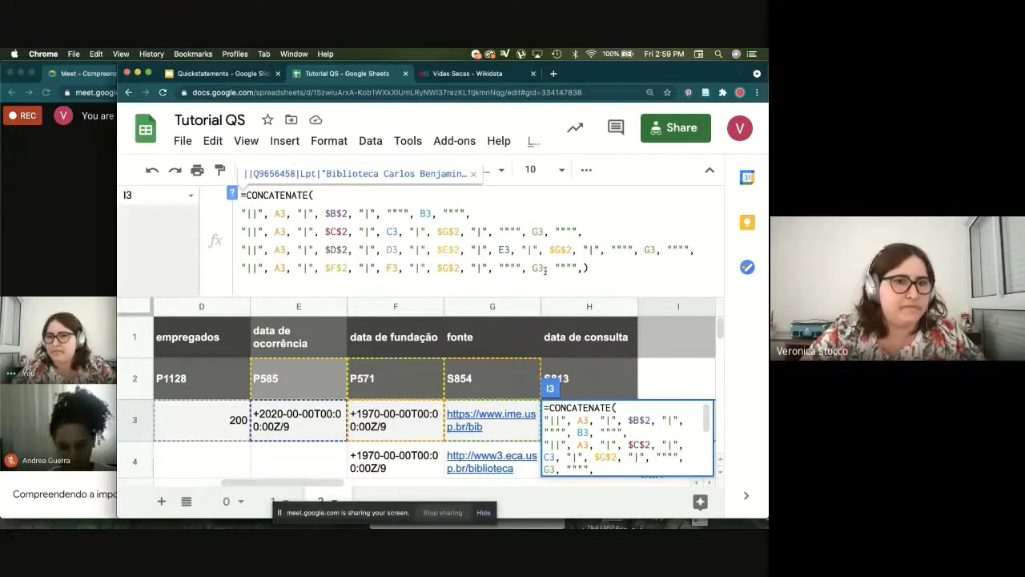
key("Return")
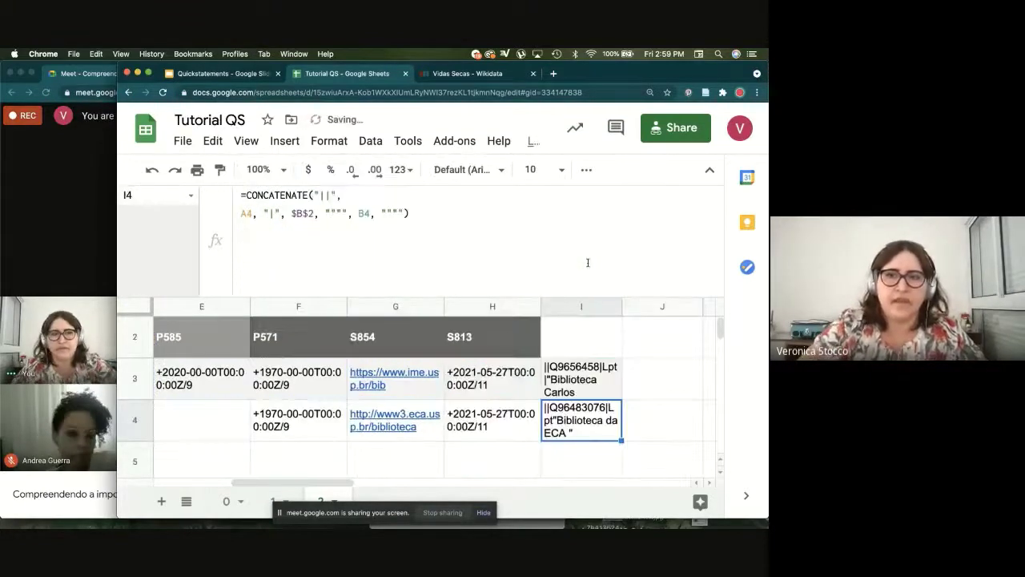
Step: Copy cell I3 and paste its generated commands into x.csv in Sublime Text, enlarging the window and text size
left_click(582, 379)
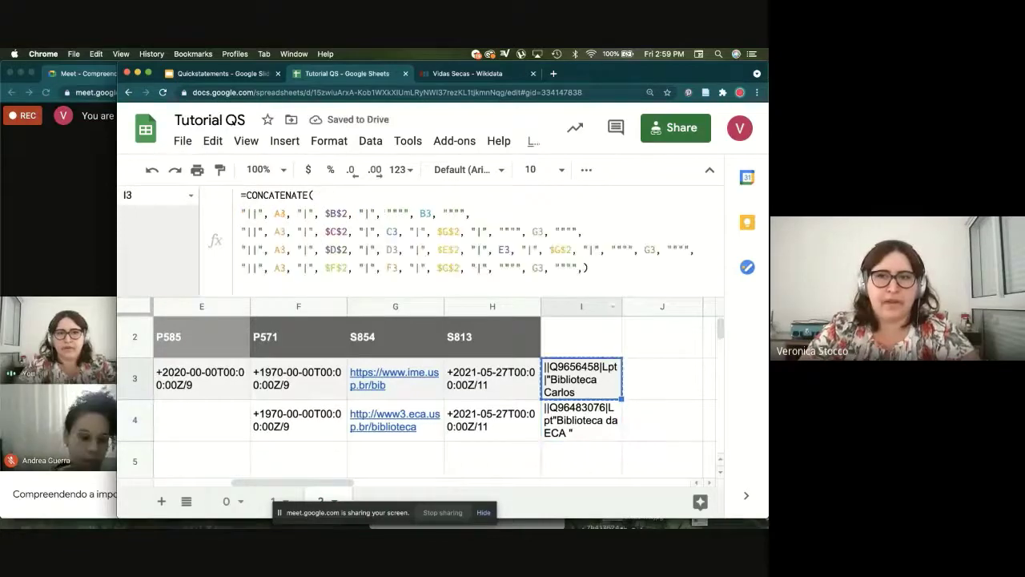
left_click(578, 525)
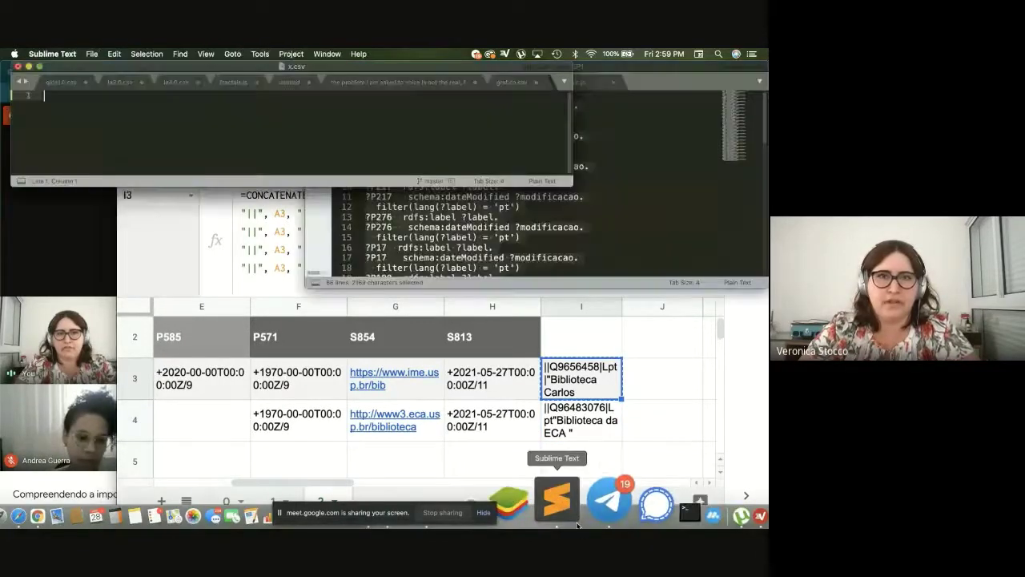
left_click_drag(766, 286, 680, 357)
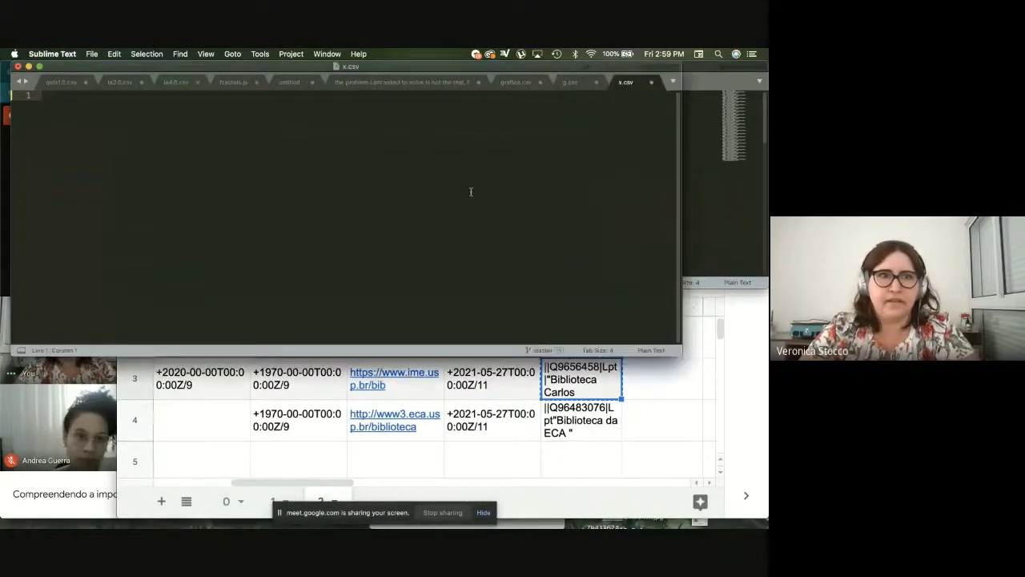
key("super+v")
key("super+a")
key("super+equal")
key("super+equal")
key("super+equal")
key("super+equal")
key("super+equal")
key("super+equal")
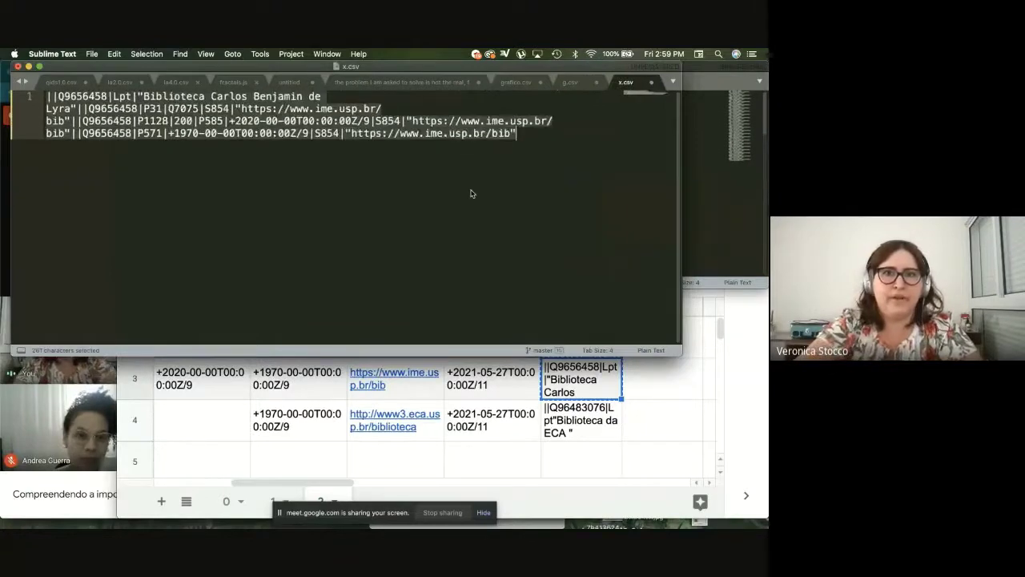
left_click(471, 193)
left_click_drag(358, 176, 246, 157)
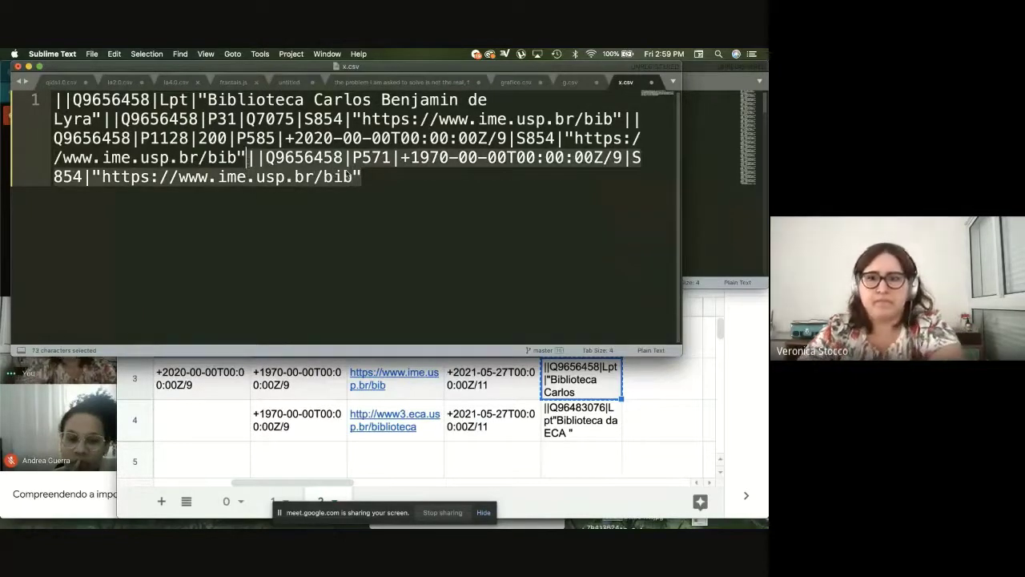
key("BackSpace")
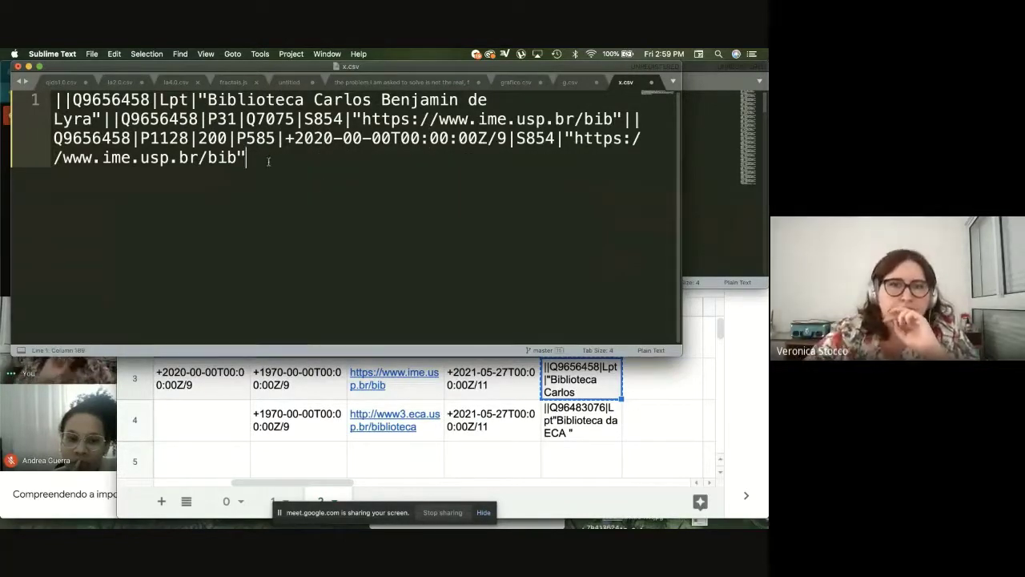
key("super+z")
Step: Copy the entire command text from x.csv and open QuickStatements in a new browser tab
left_click(407, 168)
key("super+a")
key("super+c")
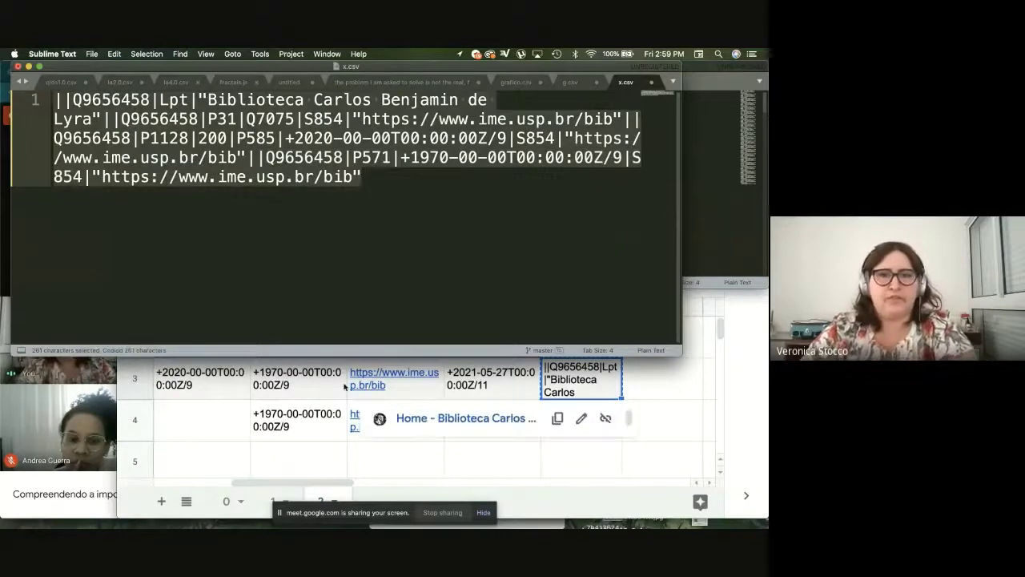
left_click(345, 386)
key("super+t")
type("q")
key("Return")
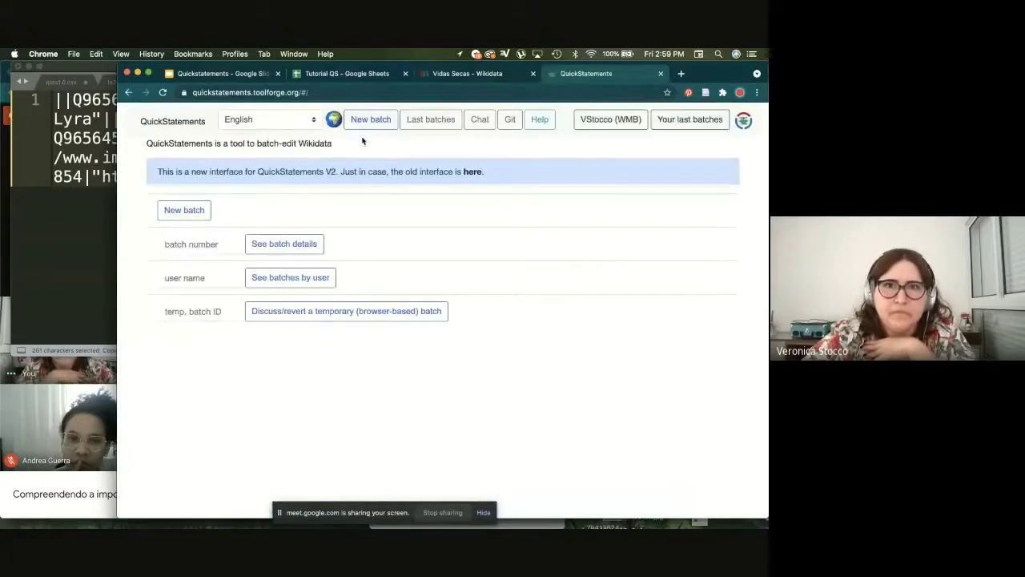
Step: Create a new QuickStatements batch, paste the copied commands into it and import them as V1 commands
left_click(368, 120)
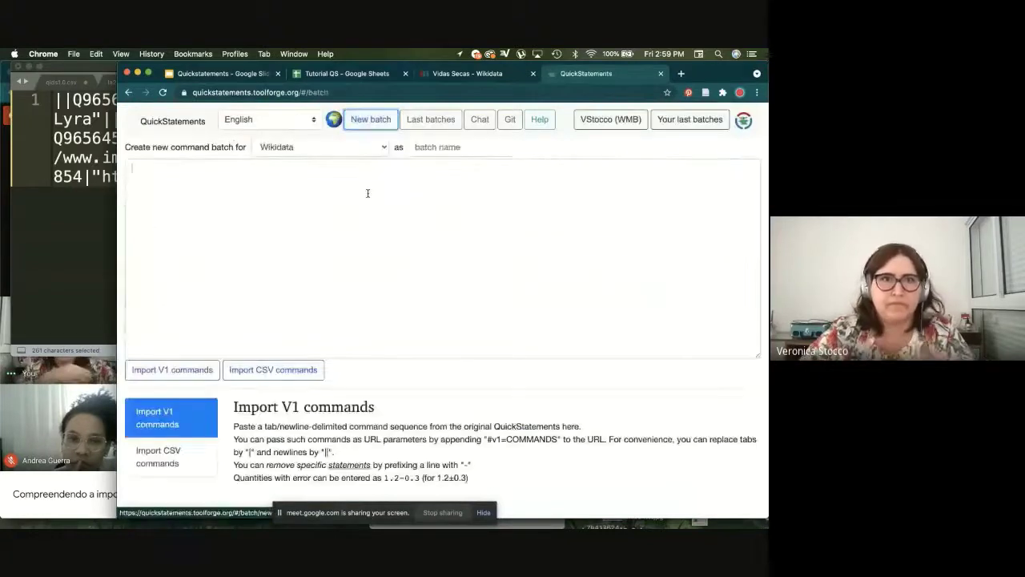
key("super+v")
left_click(186, 370)
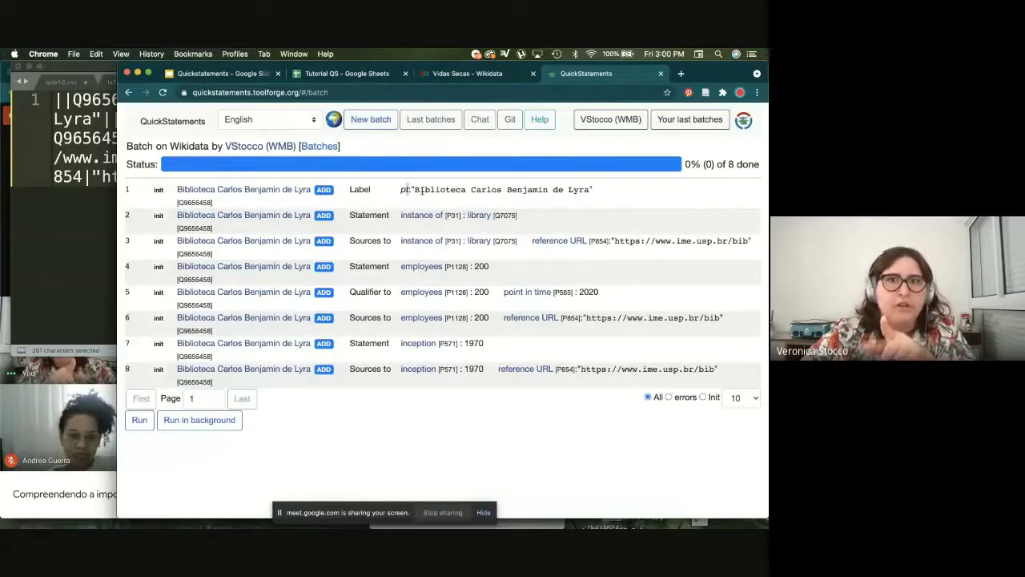
Step: Examine the batch preview's label, the instance-of statement with its source, and the employees statement
left_click_drag(408, 188, 654, 189)
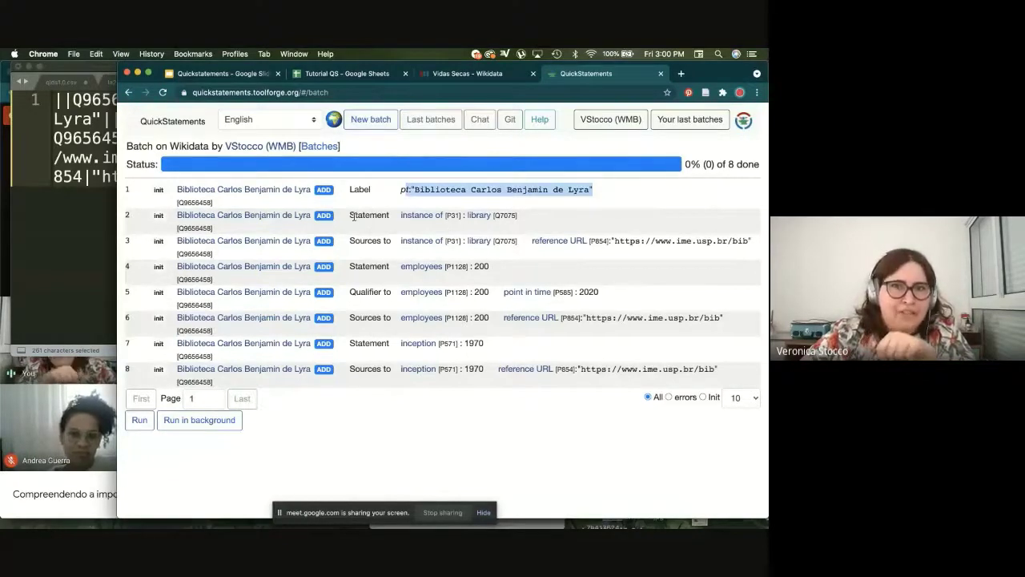
left_click_drag(351, 215, 389, 214)
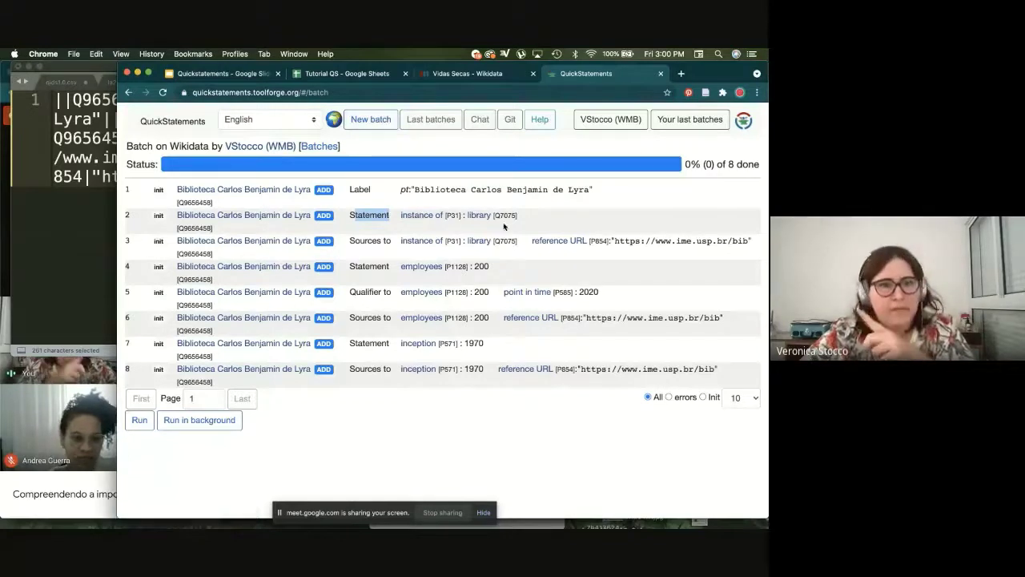
left_click_drag(349, 240, 397, 240)
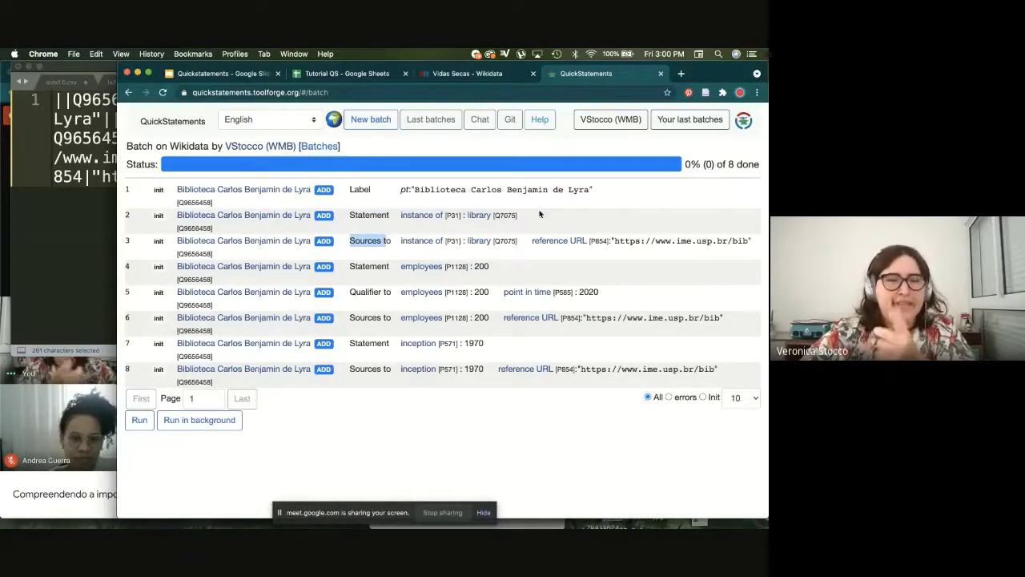
left_click(372, 266)
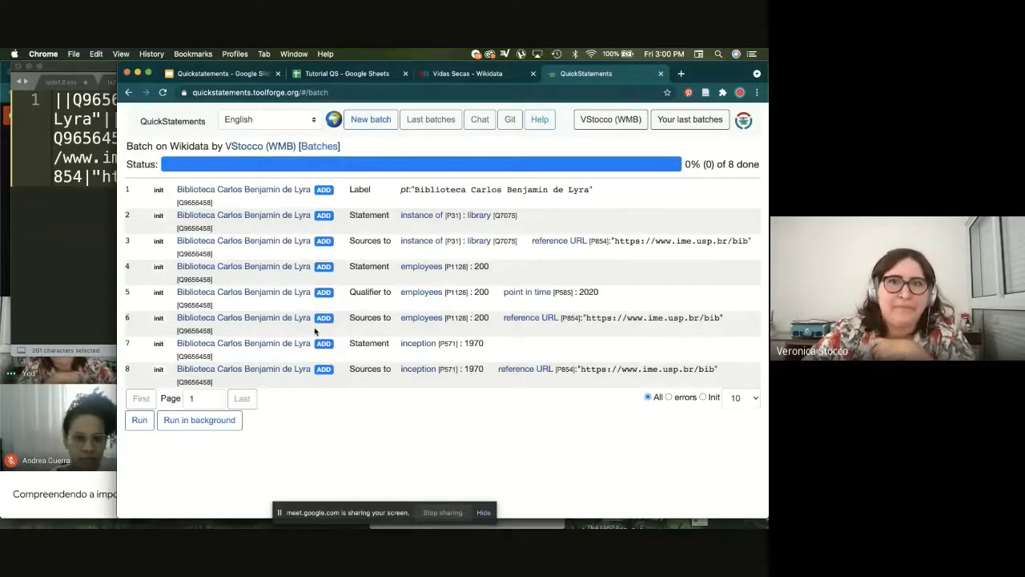
left_click(106, 155)
left_click(140, 376)
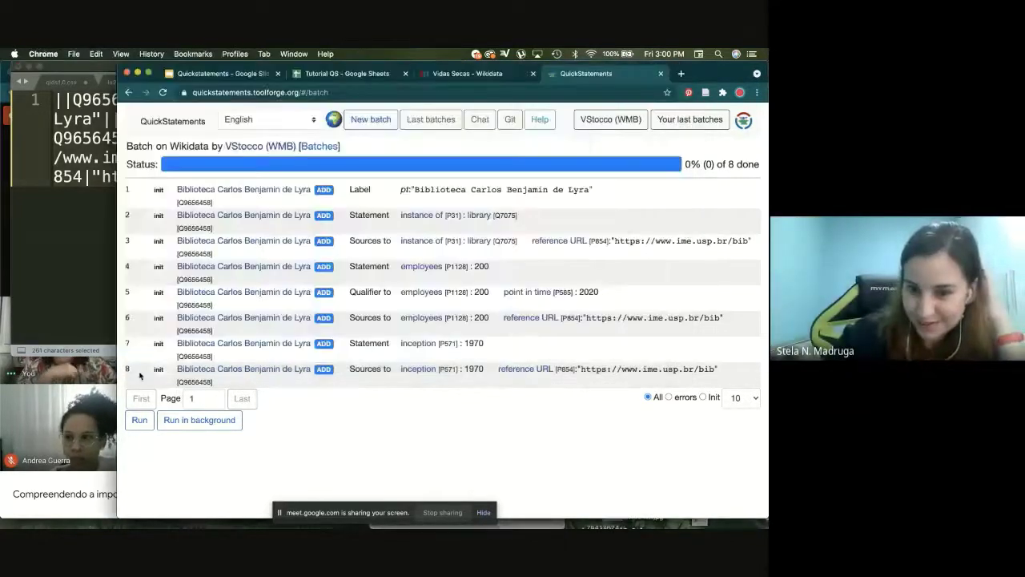
left_click(112, 376)
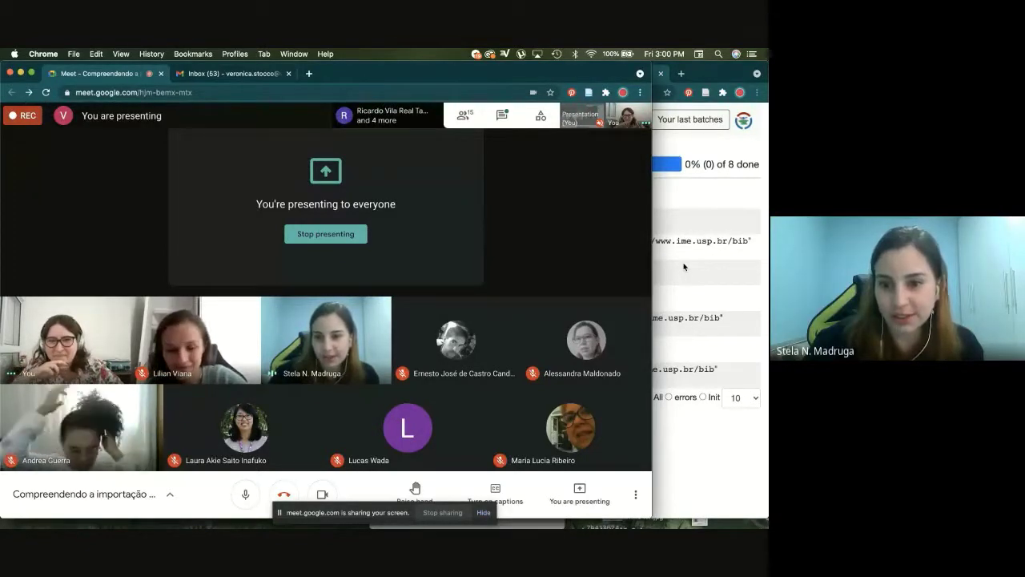
left_click(684, 267)
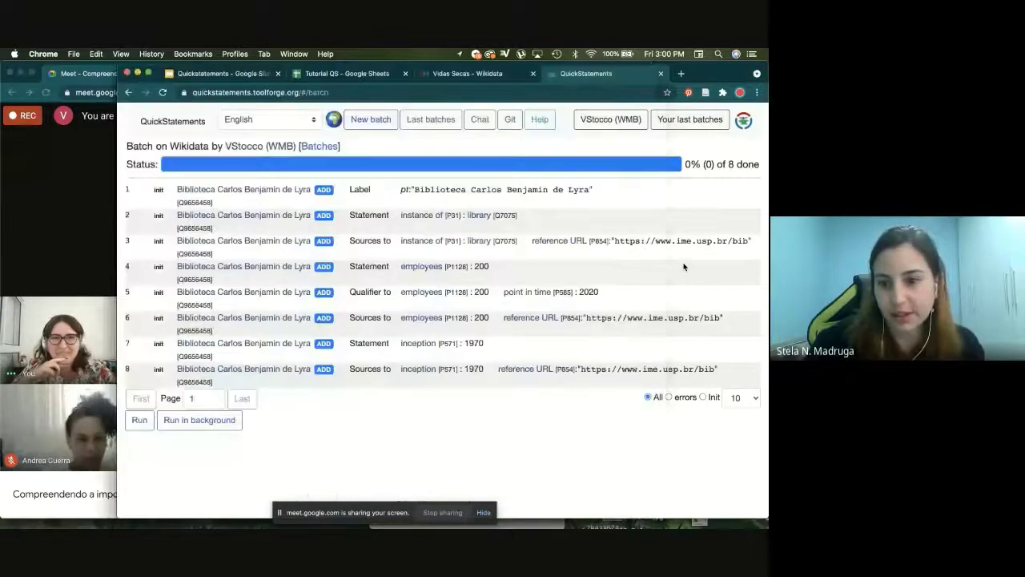
left_click(66, 295)
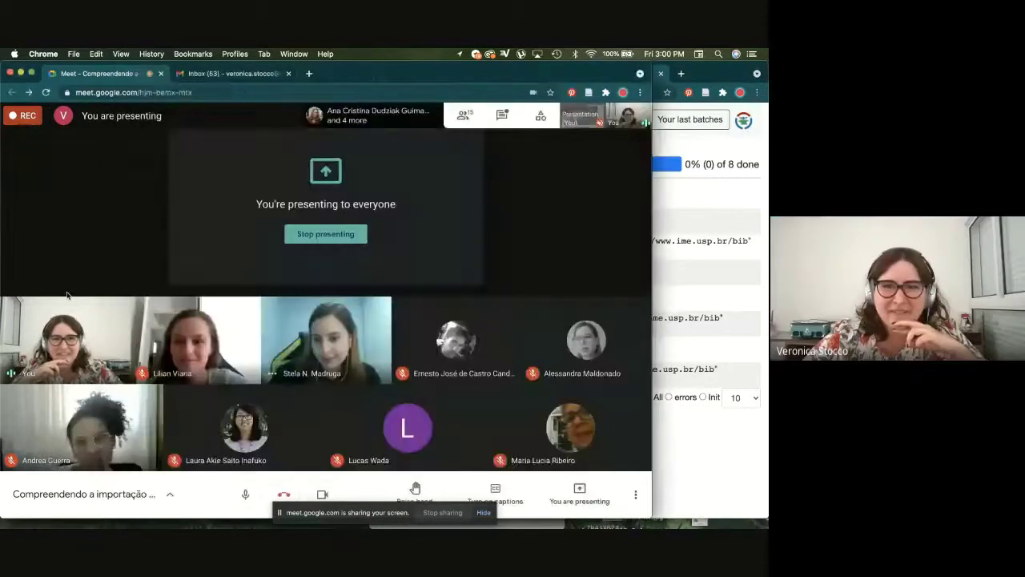
left_click(693, 266)
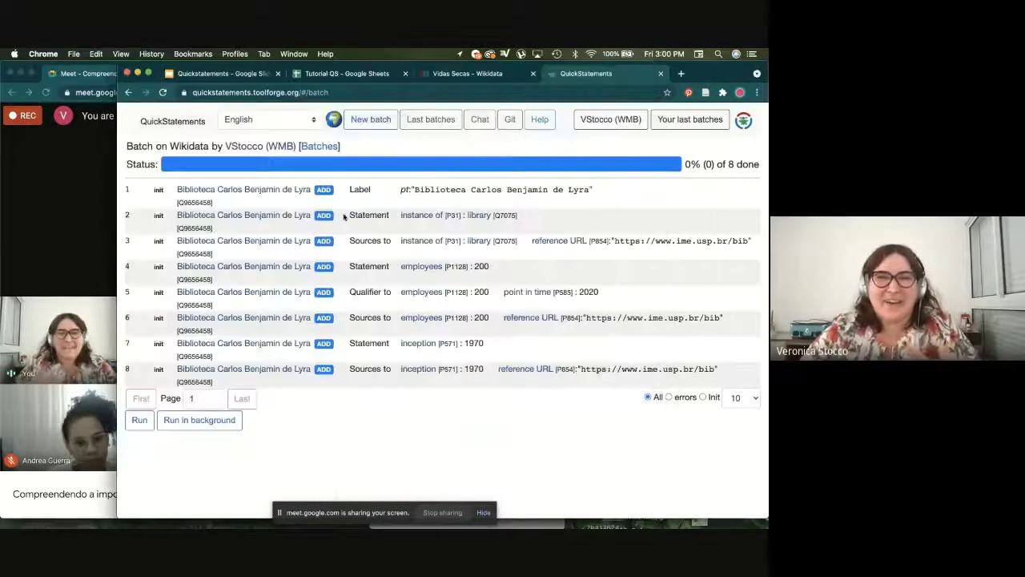
Step: Start another batch with the same commands, replace the first Q9656458 with CREATE and the second with LAST, and copy LAST
left_click(373, 120)
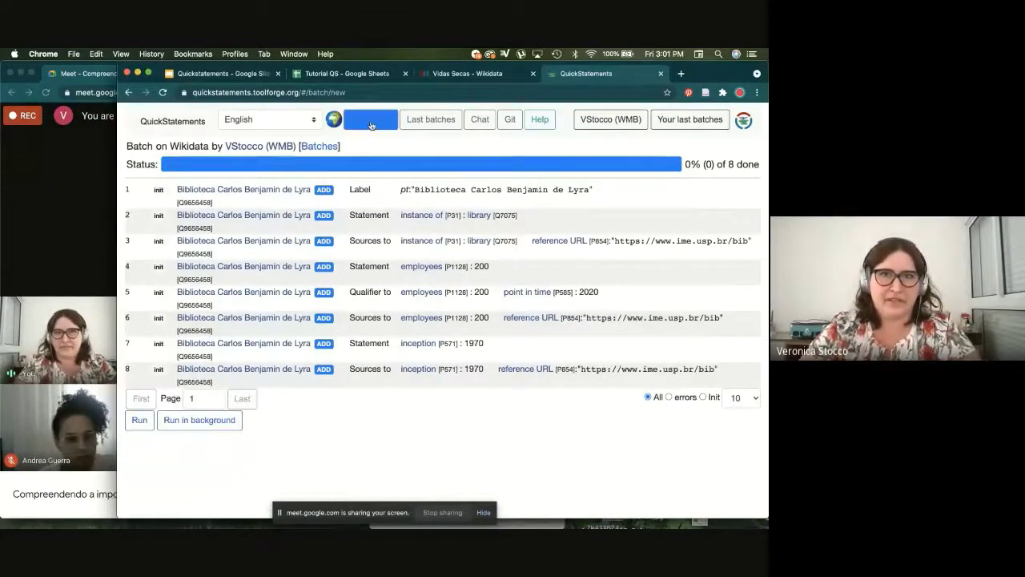
left_click(371, 122)
double_click(163, 166)
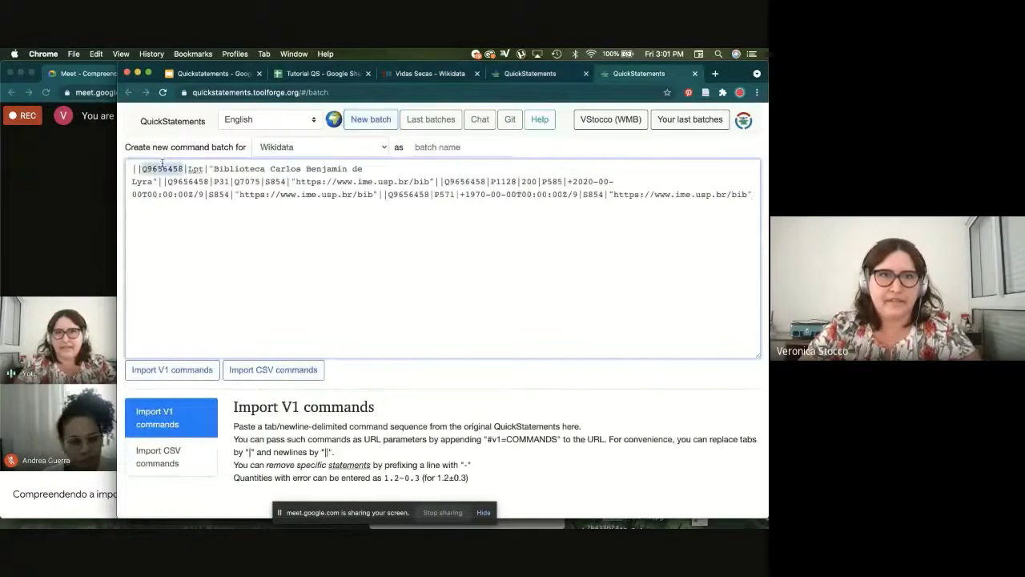
type("CREATE")
double_click(171, 183)
type("LAST")
double_click(178, 182)
key("super+c")
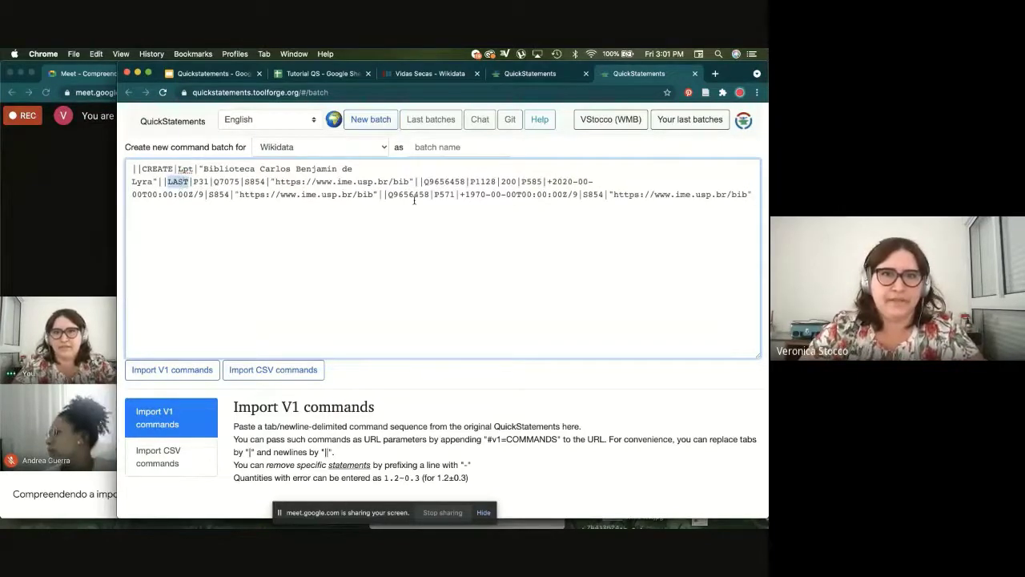
Step: Replace the Q9656458 identifiers before P1128 and P571 with LAST, import the text as V1 commands and review the preview
double_click(408, 193)
double_click(443, 181)
key("super+v")
double_click(407, 194)
key("super+v")
left_click(200, 369)
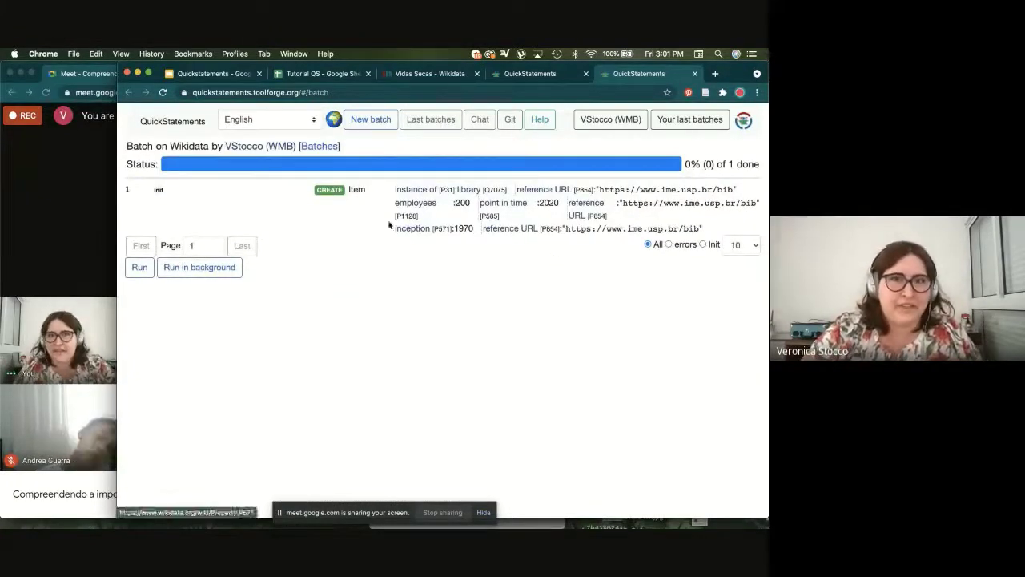
left_click_drag(396, 192, 687, 202)
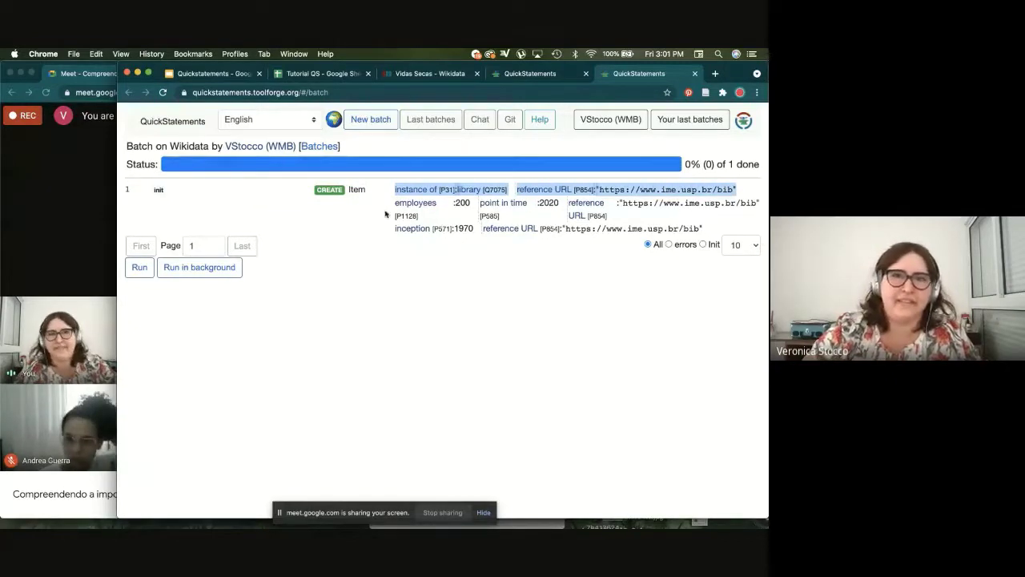
left_click_drag(413, 208, 497, 213)
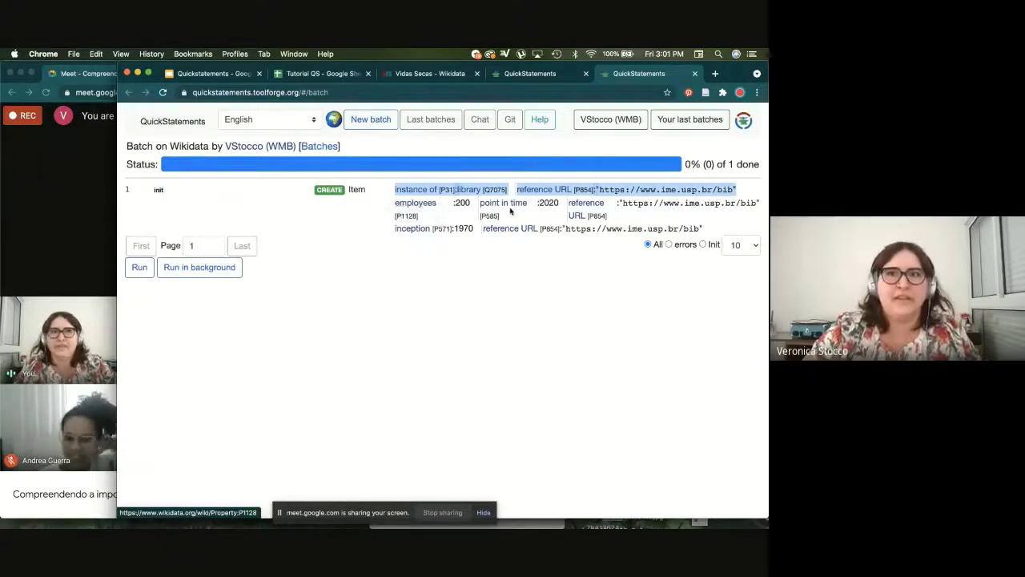
Step: Examine the CREATE batch preview's employees statement, its 2020 point-in-time qualifier and its reference URL
left_click_drag(394, 207, 651, 206)
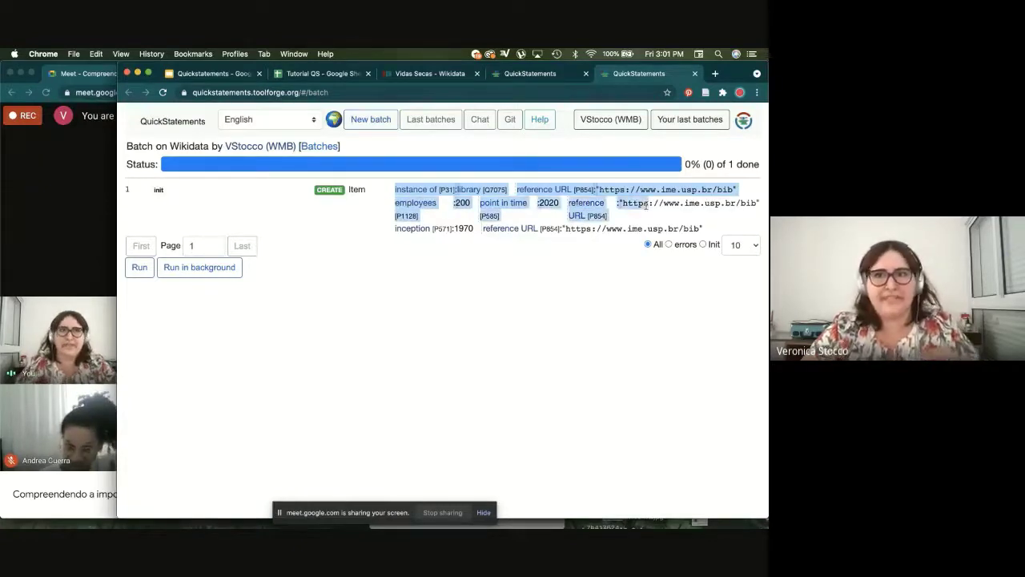
left_click(532, 268)
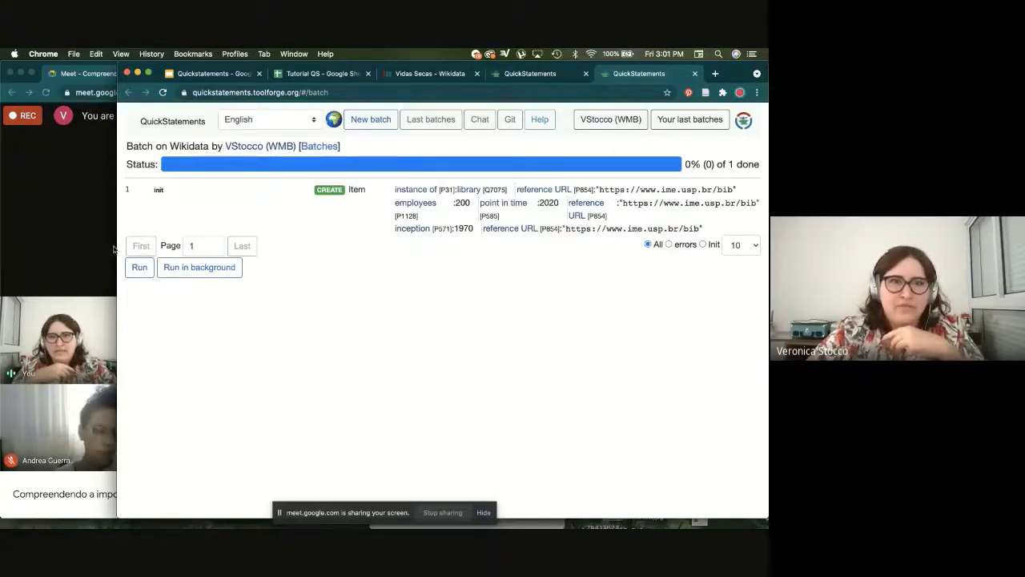
left_click_drag(118, 247, 232, 234)
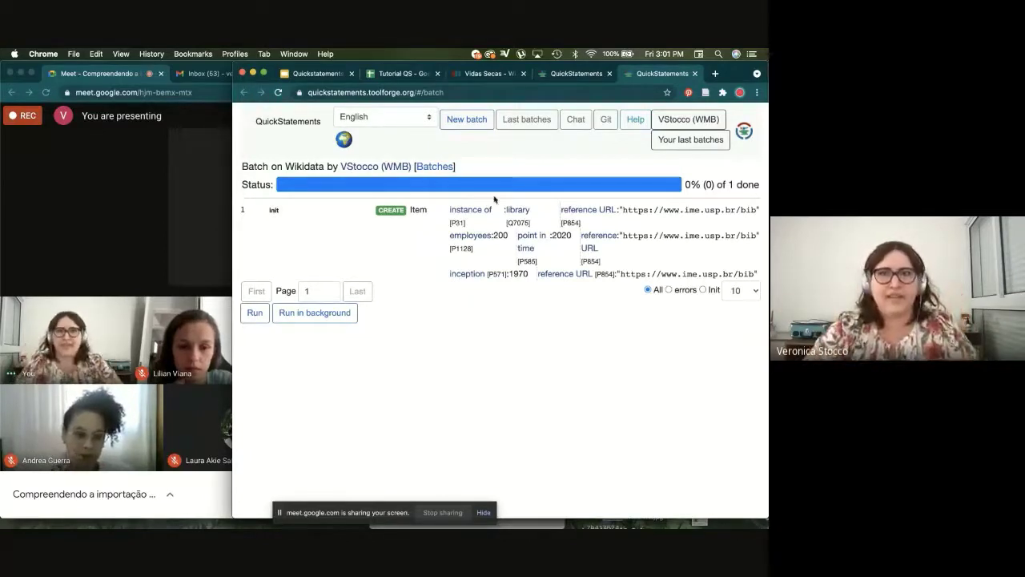
mouse_move(554, 228)
left_mouse_down()
mouse_move(609, 257)
mouse_move(572, 237)
left_mouse_up()
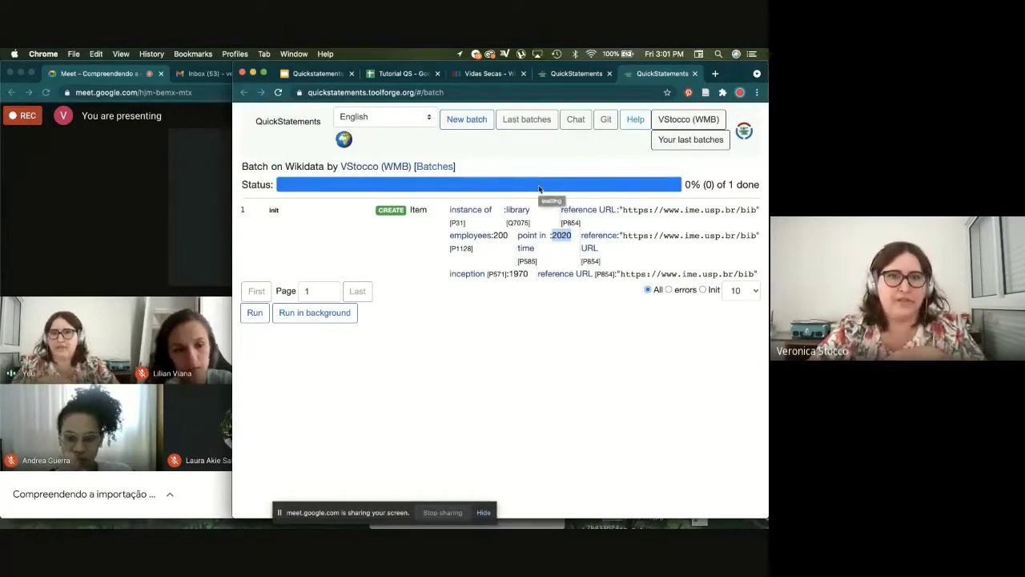
left_click(254, 314)
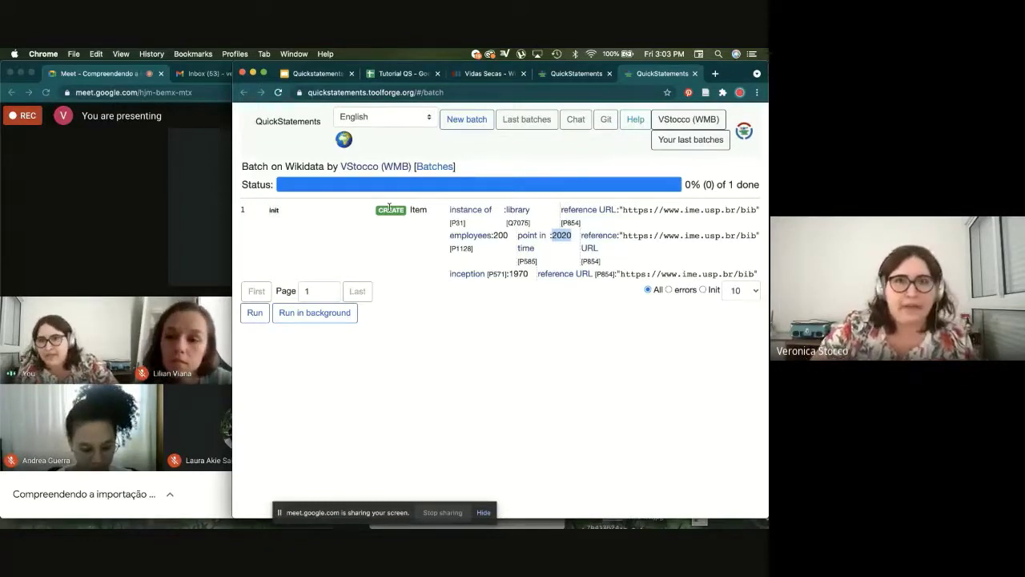
Step: Go back from the CREATE preview and start another QuickStatements batch in a separate tab
left_click(319, 73)
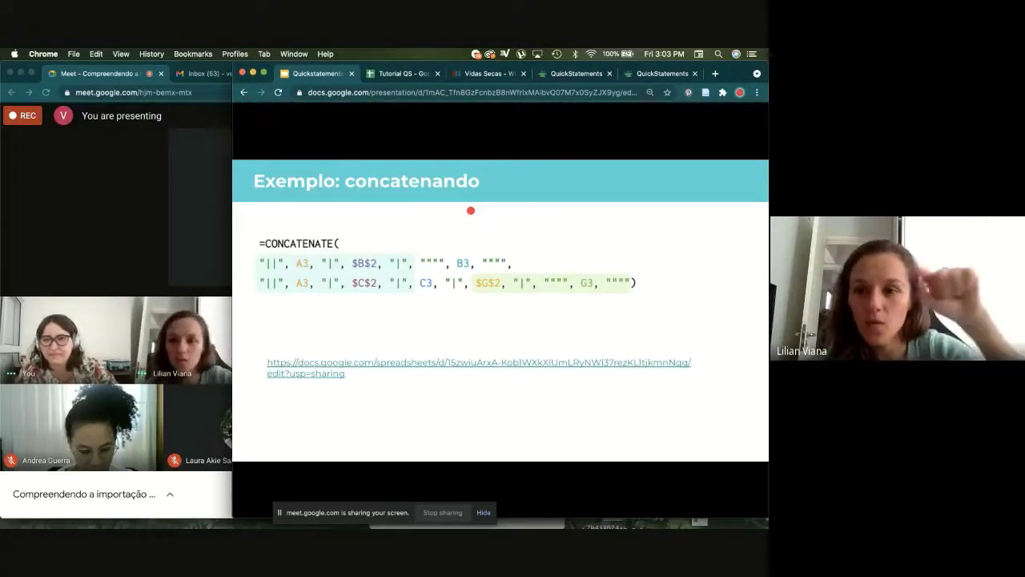
left_click(661, 73)
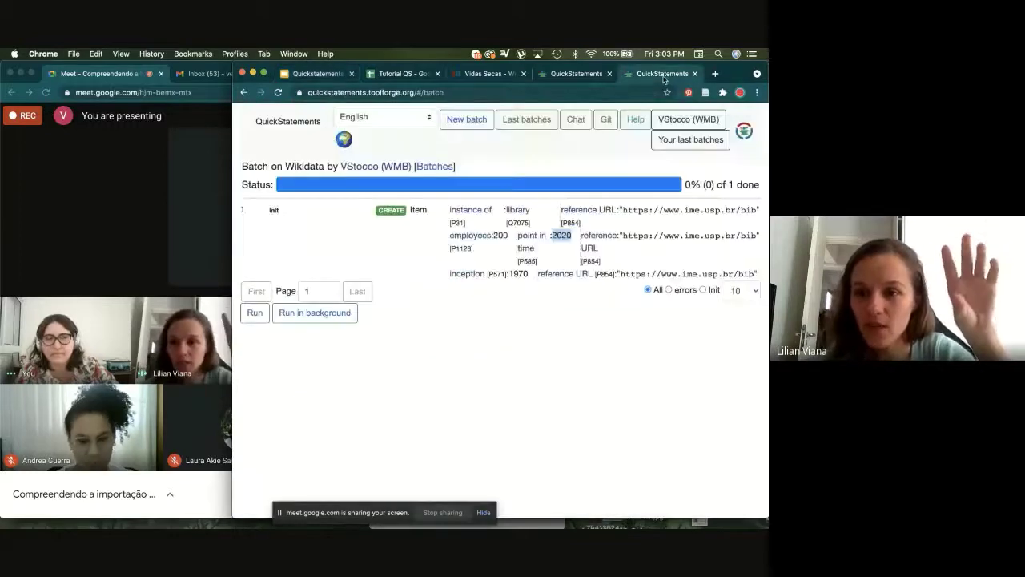
left_click(244, 93)
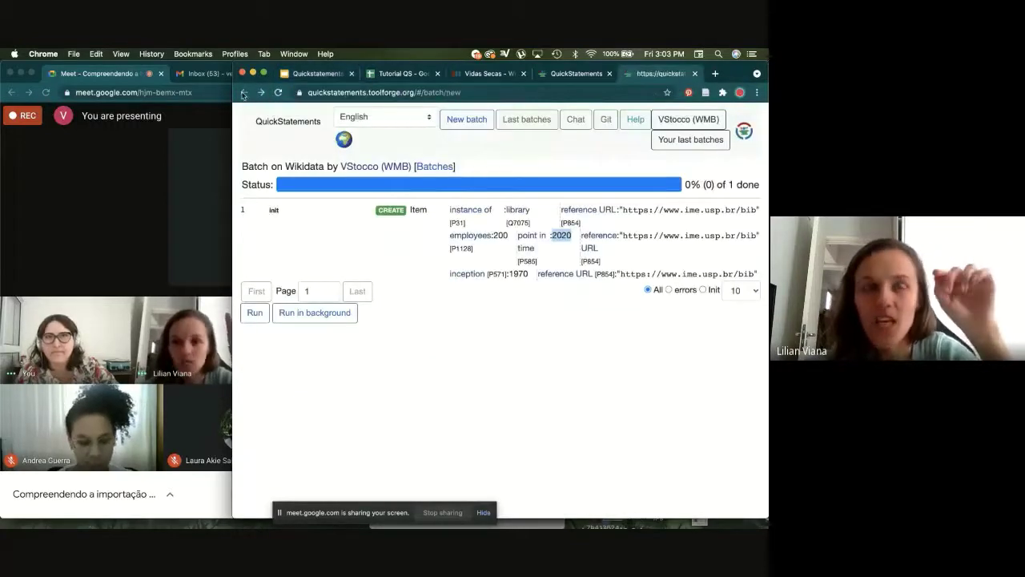
left_click(459, 125)
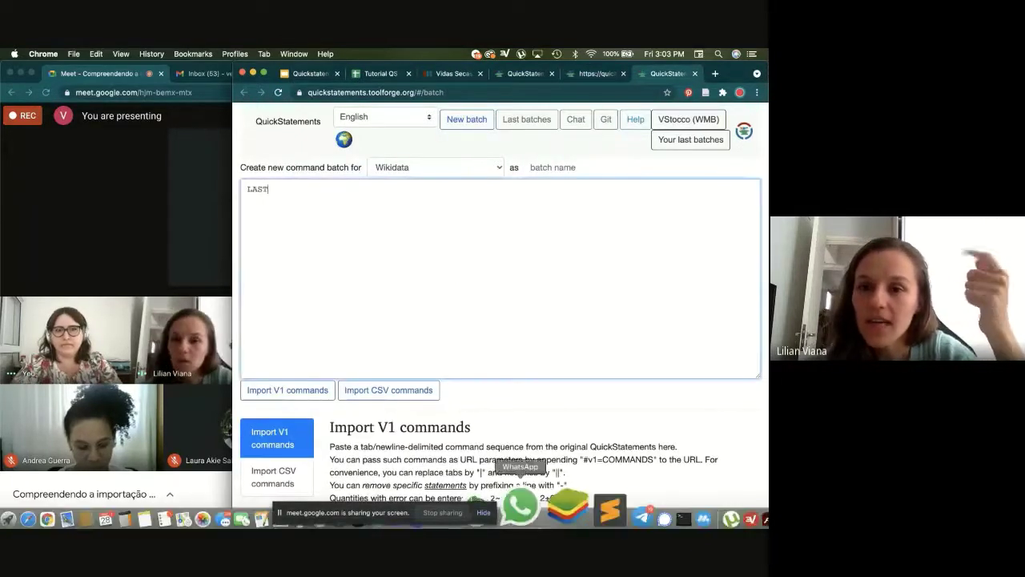
Step: Bring up the Q9656458 commands in Sublime Text, copy them and paste them over the new QuickStatements batch's text
left_click(569, 503)
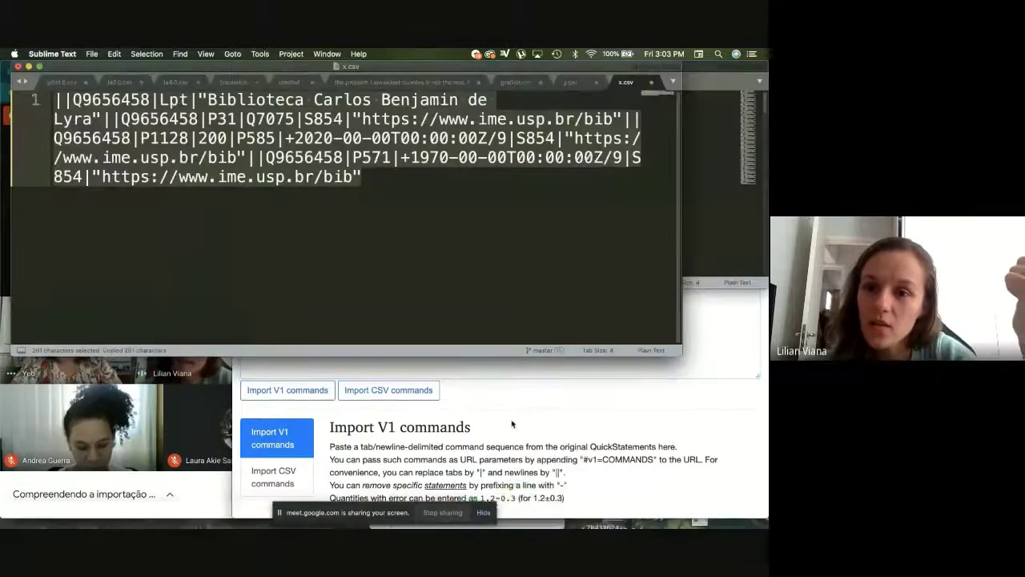
key("super+Tab")
left_click(712, 278)
key("ctrl+a")
key("ctrl+v")
key("ctrl+a")
left_click(560, 252)
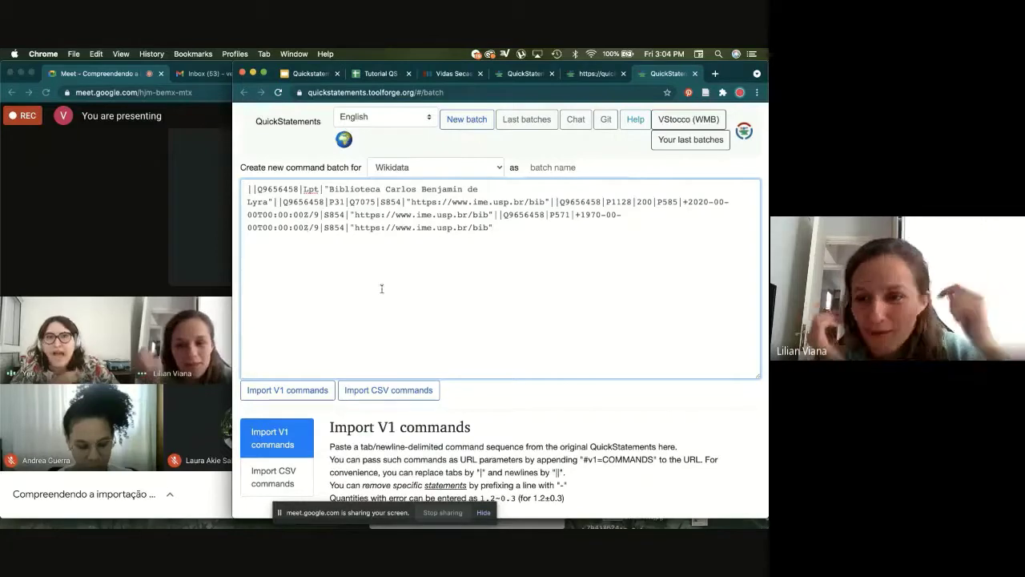
Step: Switch to the Tutorial QS spreadsheet and clear the item identifiers in A3 and A4
left_click(371, 77)
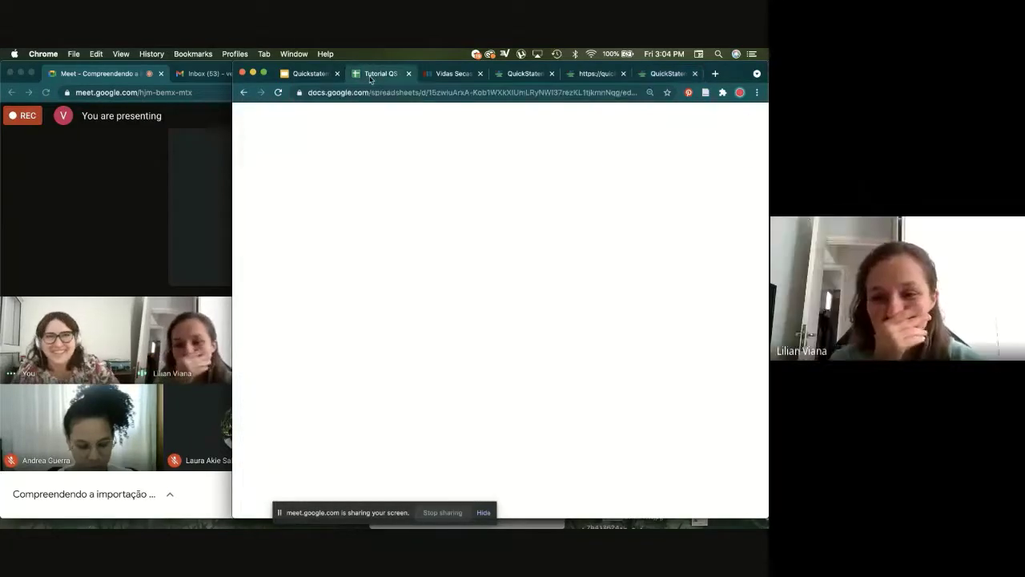
left_click_drag(230, 286, 164, 285)
left_click_drag(350, 482, 238, 481)
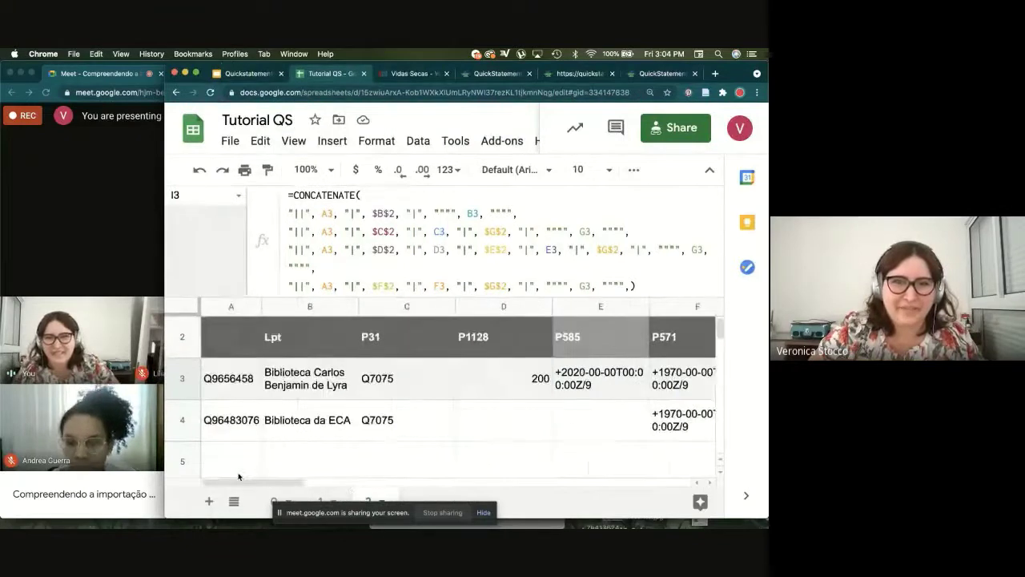
left_click(315, 387)
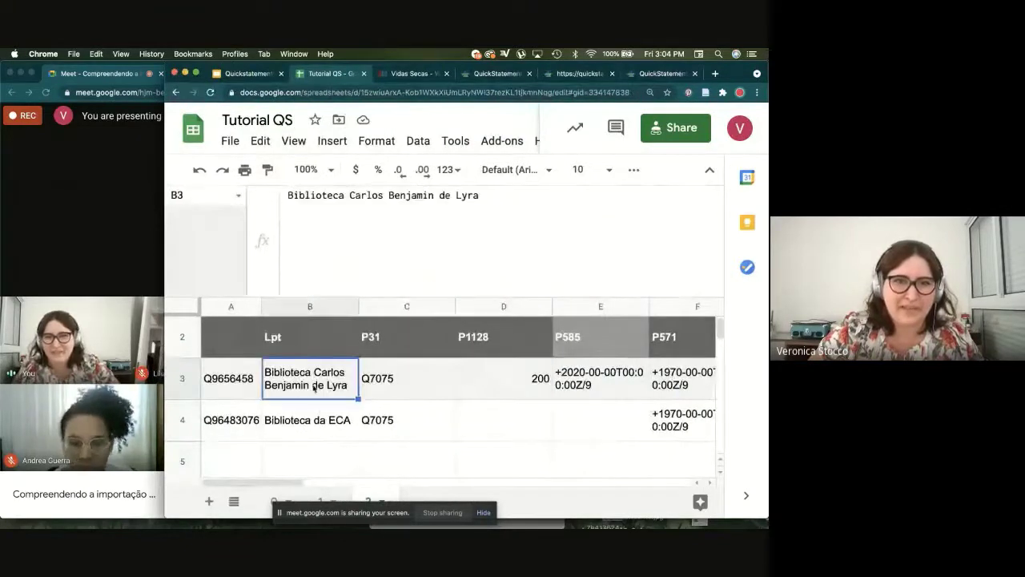
left_click(241, 392)
key("Delete")
key("Down")
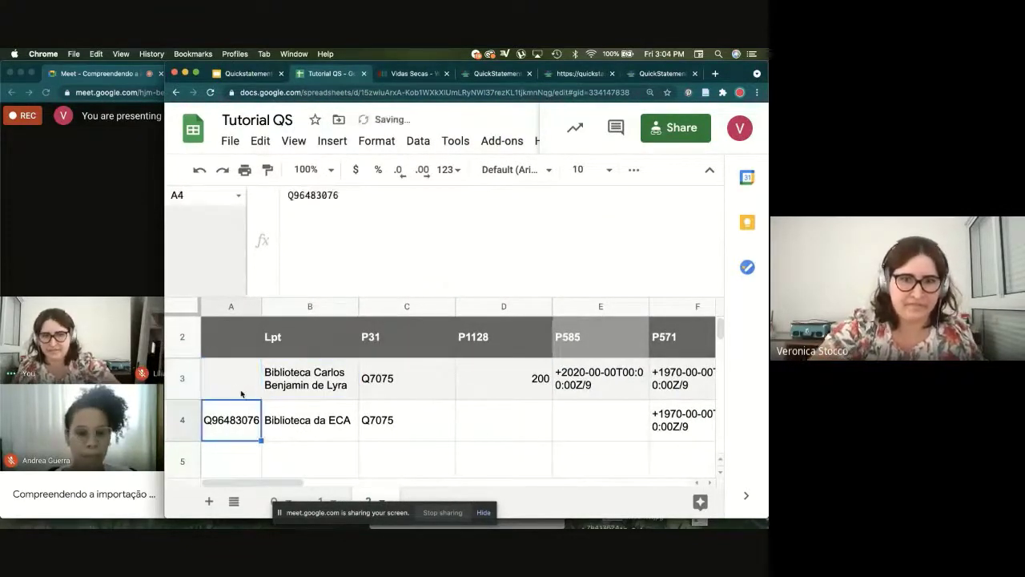
key("Delete")
key("Up")
key("Right")
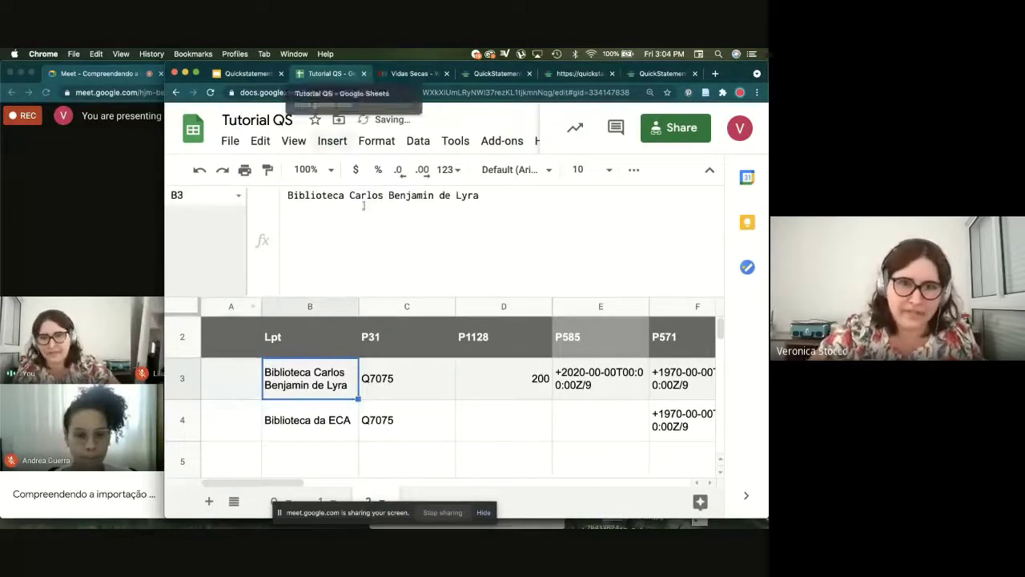
Step: Try to add a ||CREATE| line at the beginning of the CONCATENATE formula in I3
left_click_drag(297, 483, 412, 484)
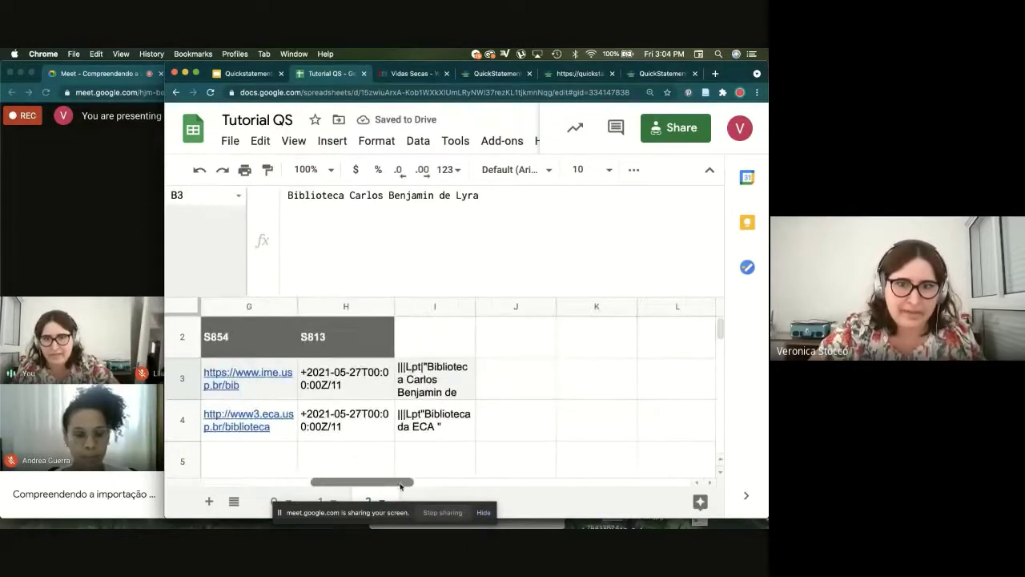
left_click(426, 368)
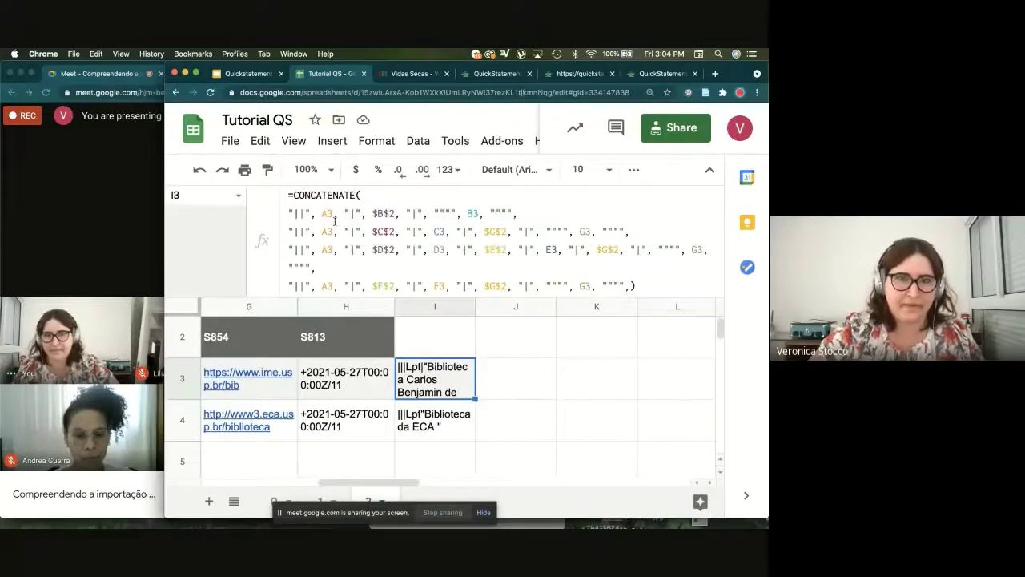
left_click(332, 214)
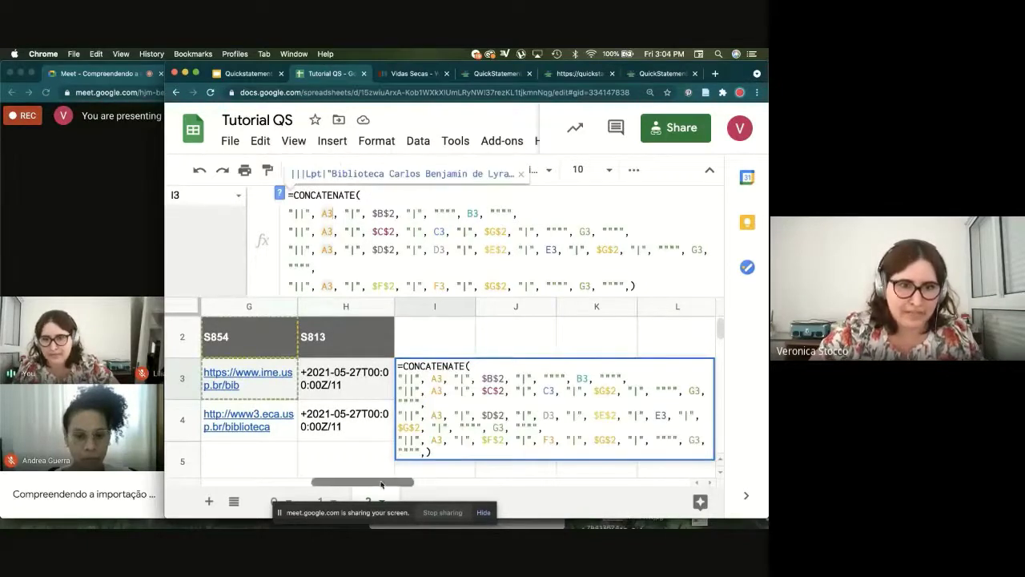
left_click_drag(381, 484, 274, 483)
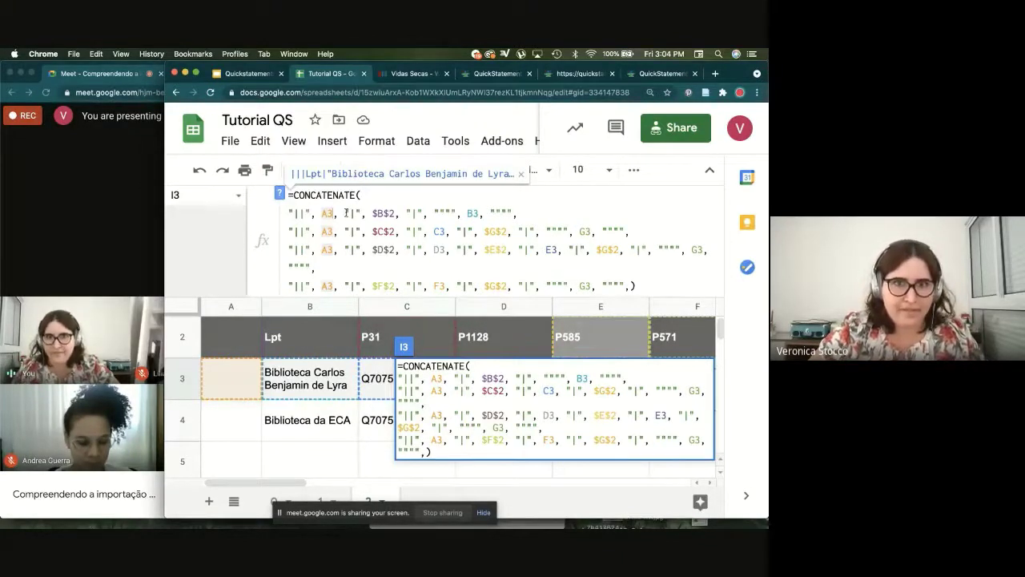
left_click_drag(348, 213, 306, 213)
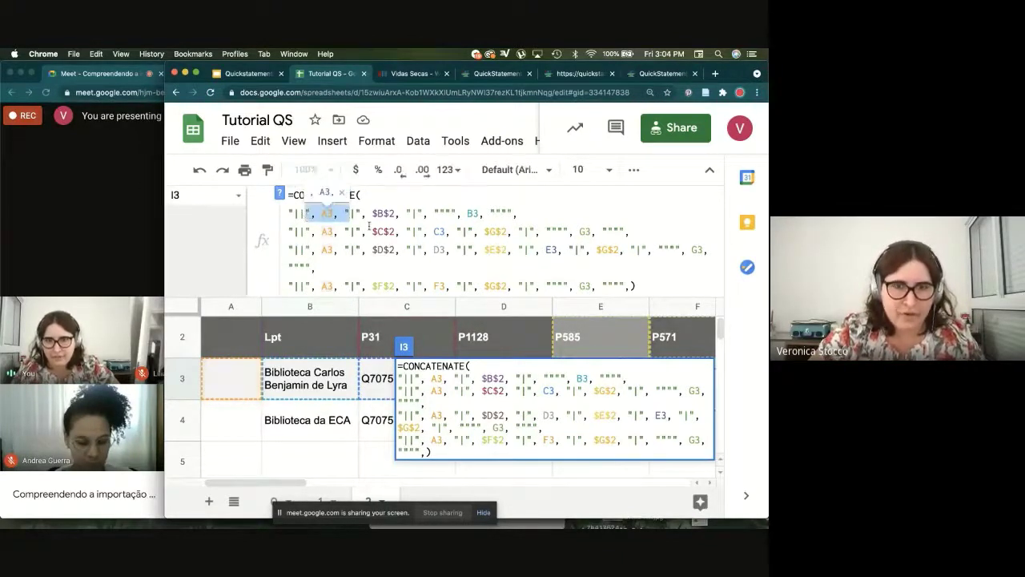
left_click(369, 202)
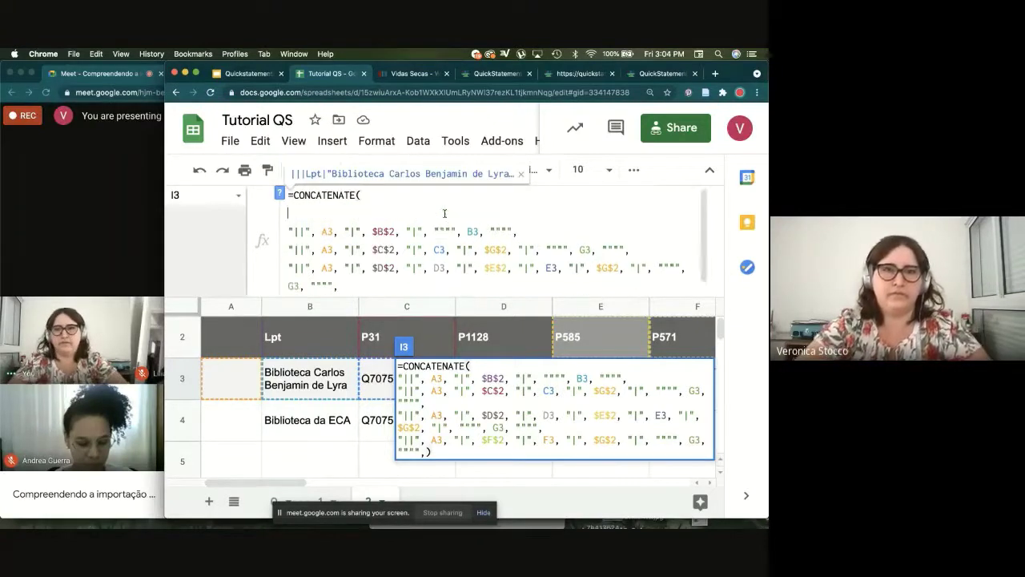
key("ctrl+Return")
type("\"\"||C")
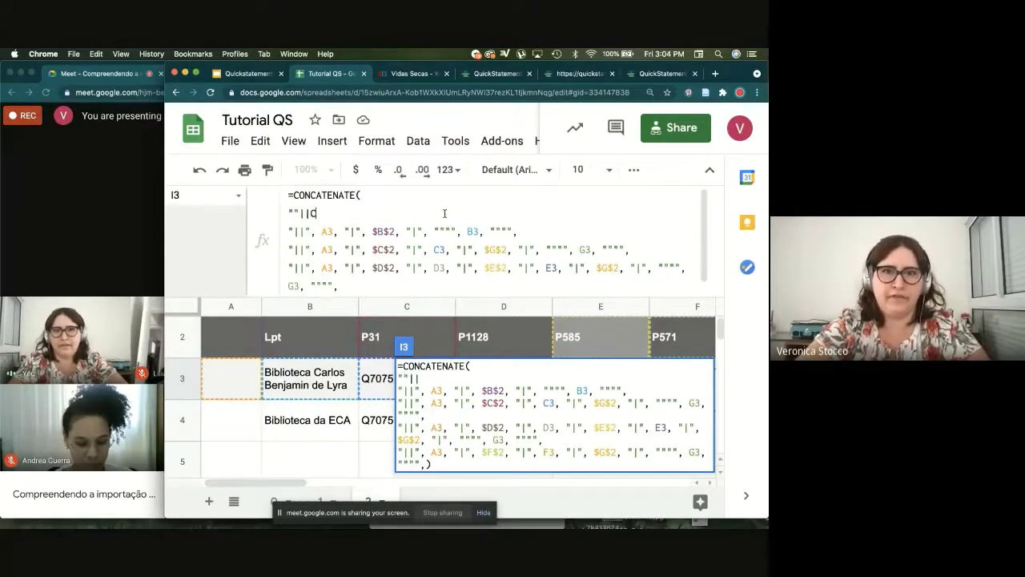
type("REATE|\";")
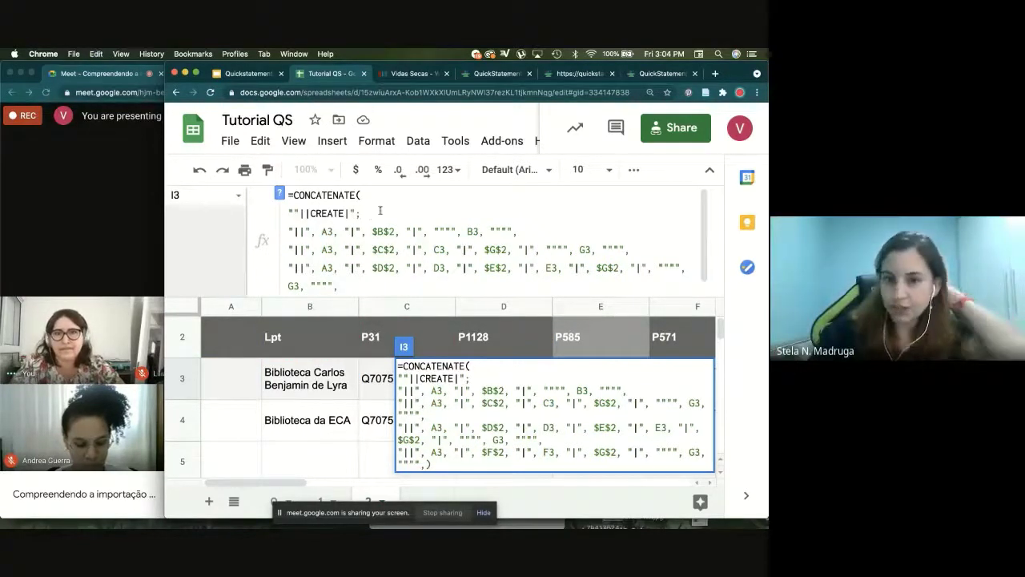
key("shift+Home")
key("BackSpace")
key("BackSpace")
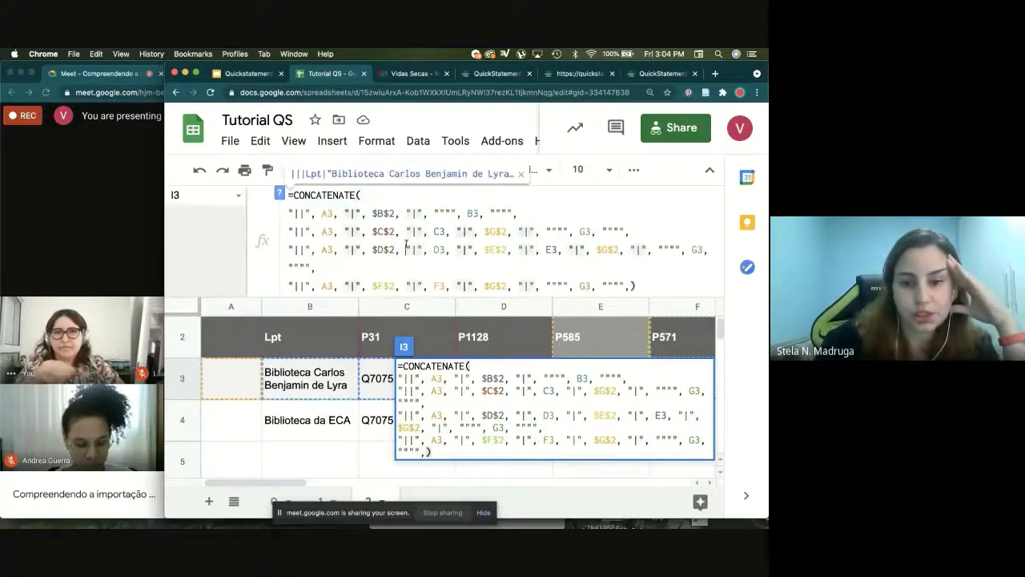
left_click(166, 310)
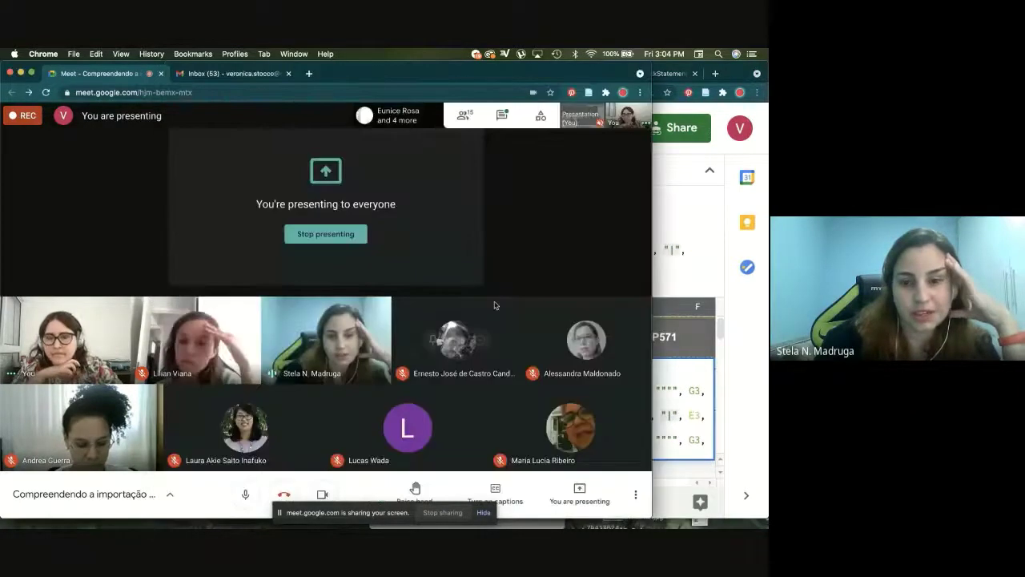
left_click(668, 279)
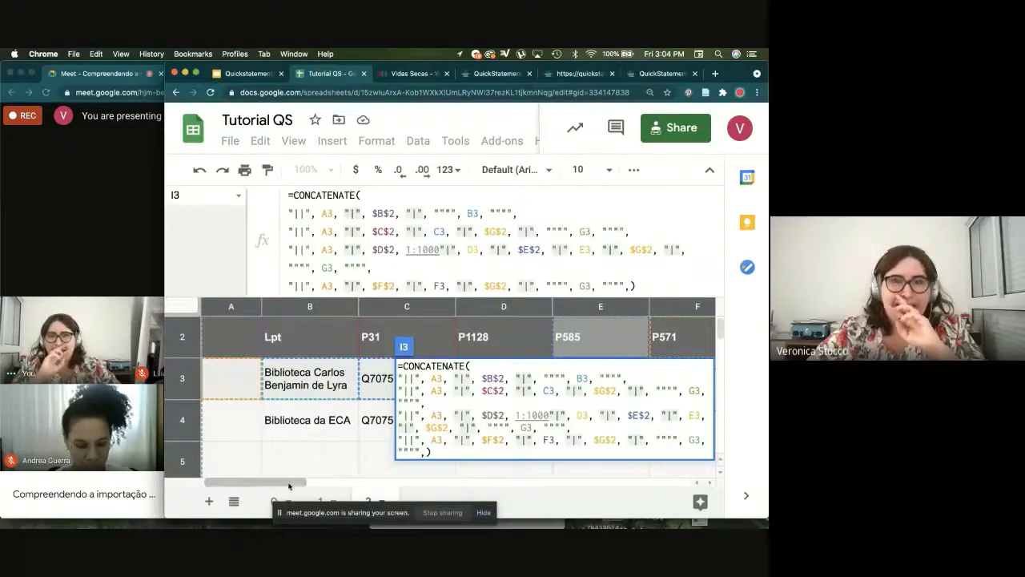
type("A3CR")
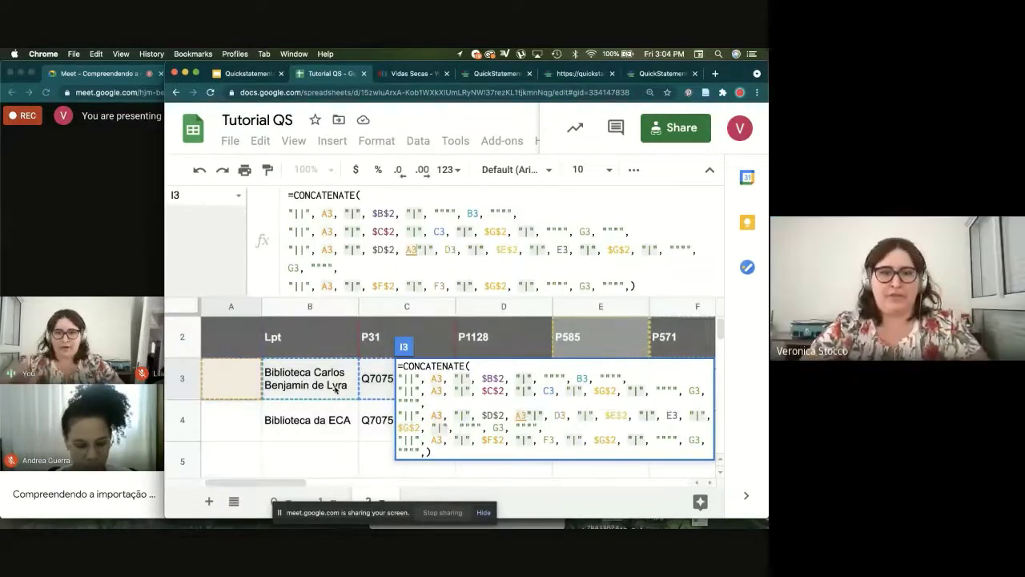
type("E")
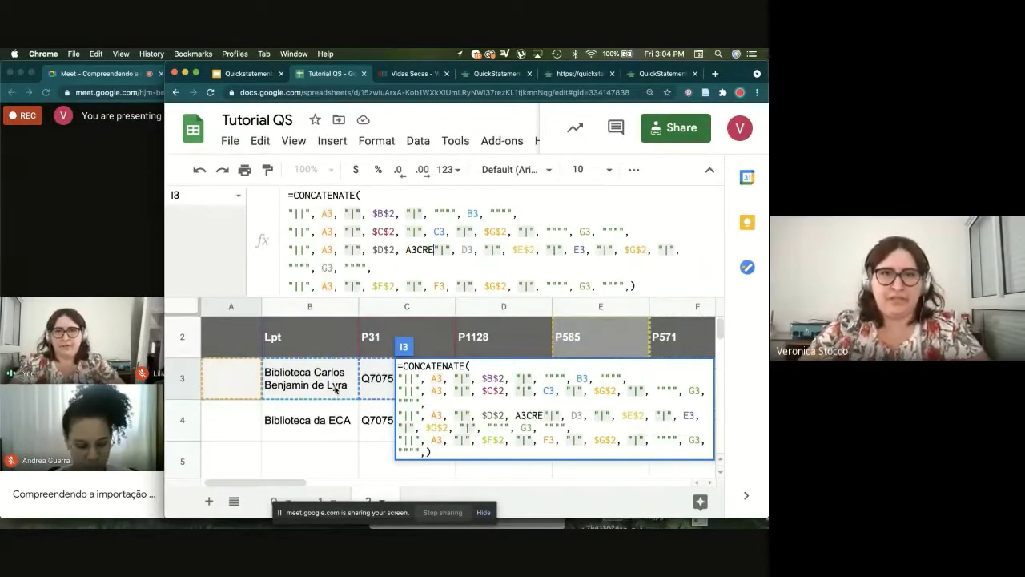
left_click(293, 406)
key("ctrl+z")
Step: Enter CREATE in A3 as the identifier of the first library row
left_click_drag(340, 481, 229, 481)
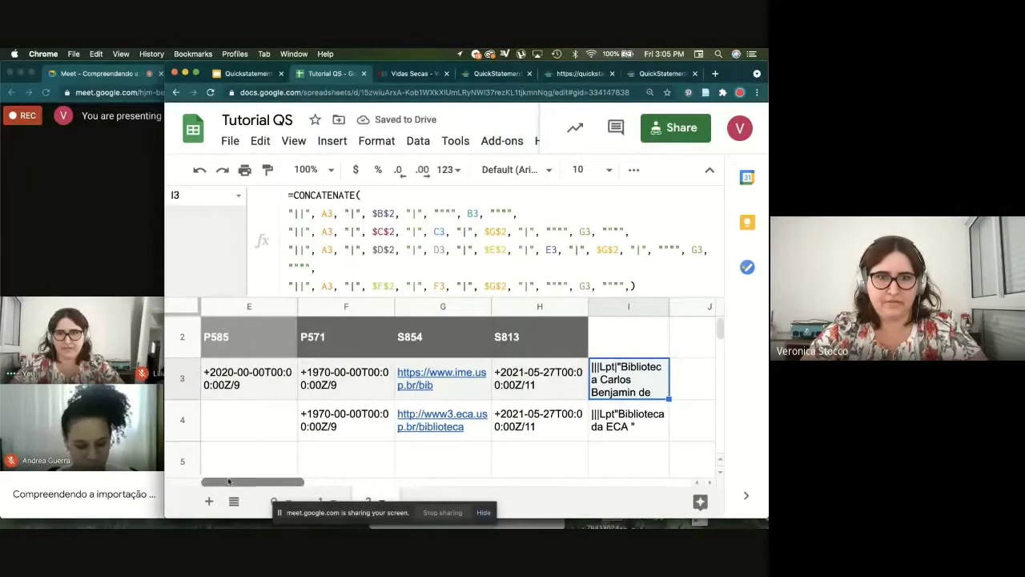
left_click(269, 424)
key("Up")
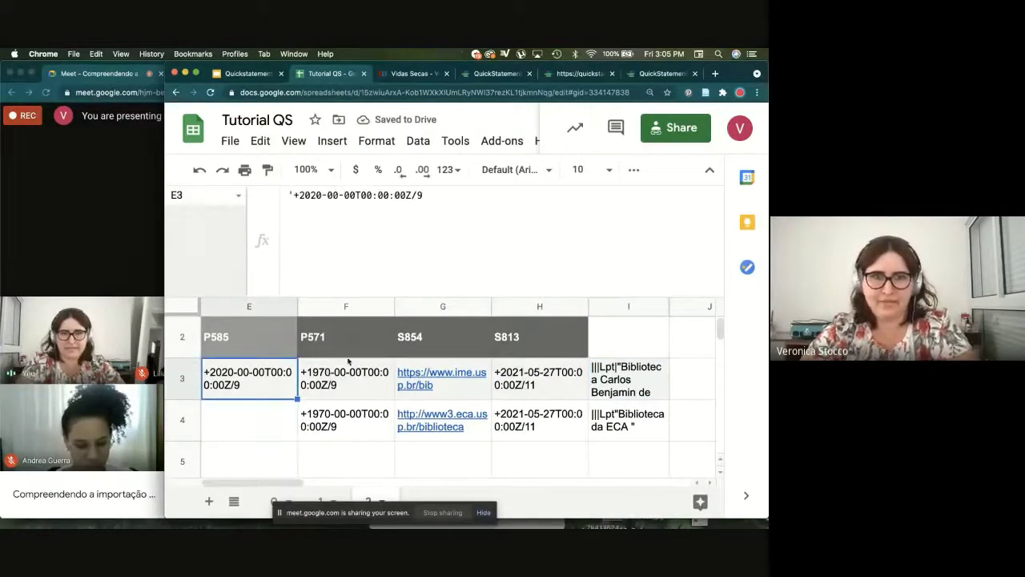
mouse_move(256, 481)
left_mouse_down()
mouse_move(400, 482)
mouse_move(240, 481)
left_mouse_up()
left_click(238, 432)
left_click(243, 384)
type("create")
key("BackSpace")
key("BackSpace")
key("BackSpace")
key("BackSpace")
key("BackSpace")
key("BackSpace")
type("CREATE")
Step: Copy the generated commands from the formula cell I3
key("Tab")
key("Tab")
key("Tab")
key("Tab")
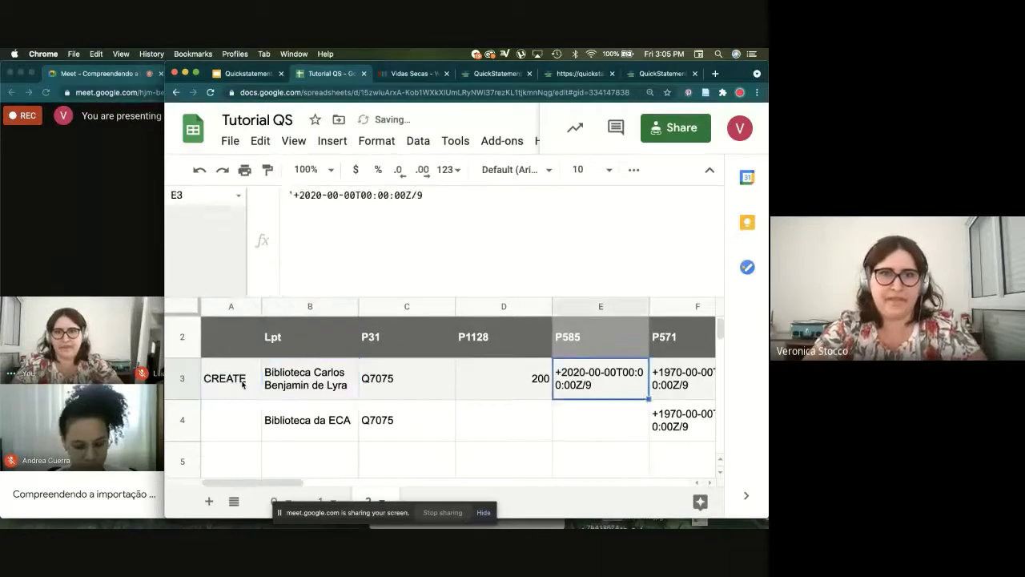
key("Tab")
key("Tab")
key("Tab")
key("Tab")
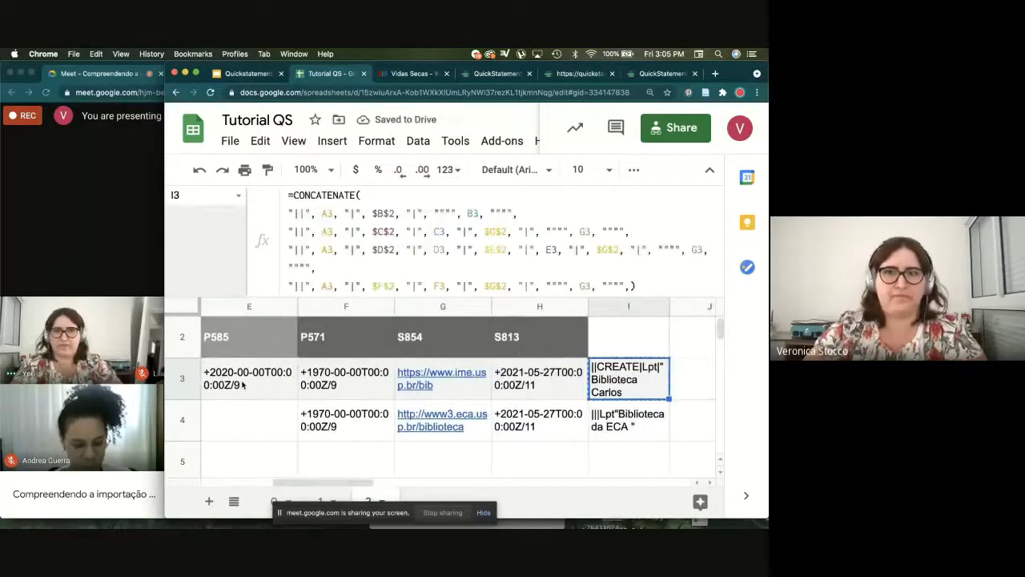
Step: Replace the QuickStatements batch's text with the copied CREATE commands and import them as V1 commands
key("ctrl+Tab")
key("ctrl+Tab")
key("ctrl+Tab")
key("ctrl+Tab")
key("ctrl+a")
type("||CREATE|Lpt|\"Biblioteca Carlos Benjamin de Lyra\"||CREATE|P31|Q7075|S854|\"https://www.ime.usp.br/bib\"||CREATE|P1128|200|P585|+2020-00-00T00:00:00Z/9|S854|\"https://www.ime.usp.br/bib\"||CREATE|P571|+1970-00-00T00:00:00Z/9|S854|\"https://www.ime.usp.br/bib\"")
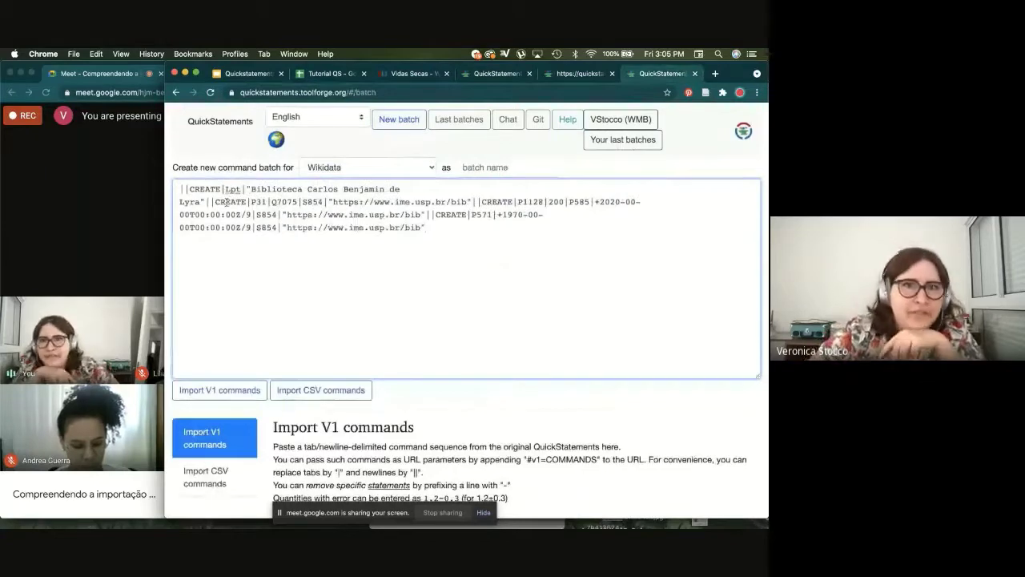
left_click(240, 391)
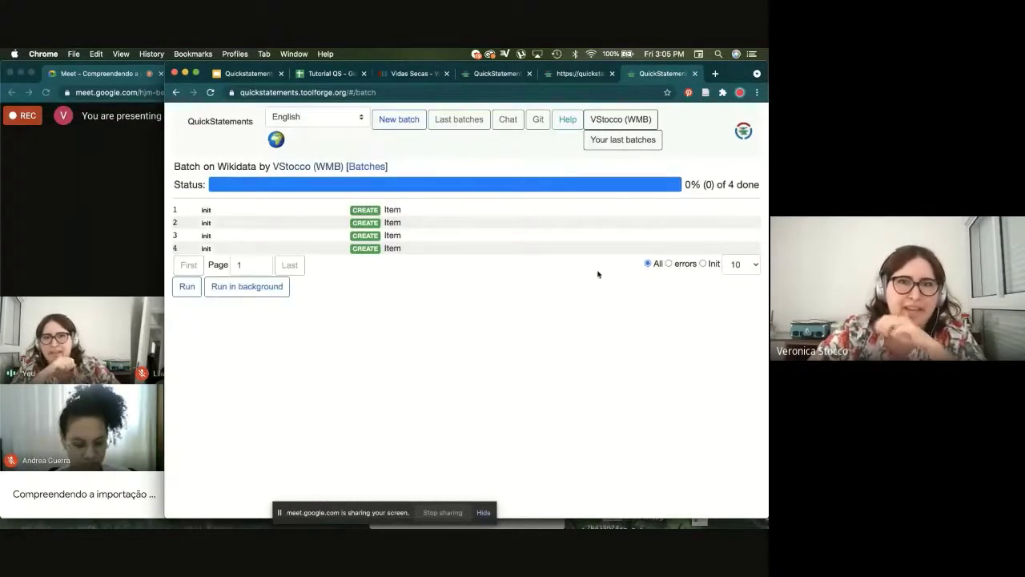
left_click(95, 304)
left_click(713, 341)
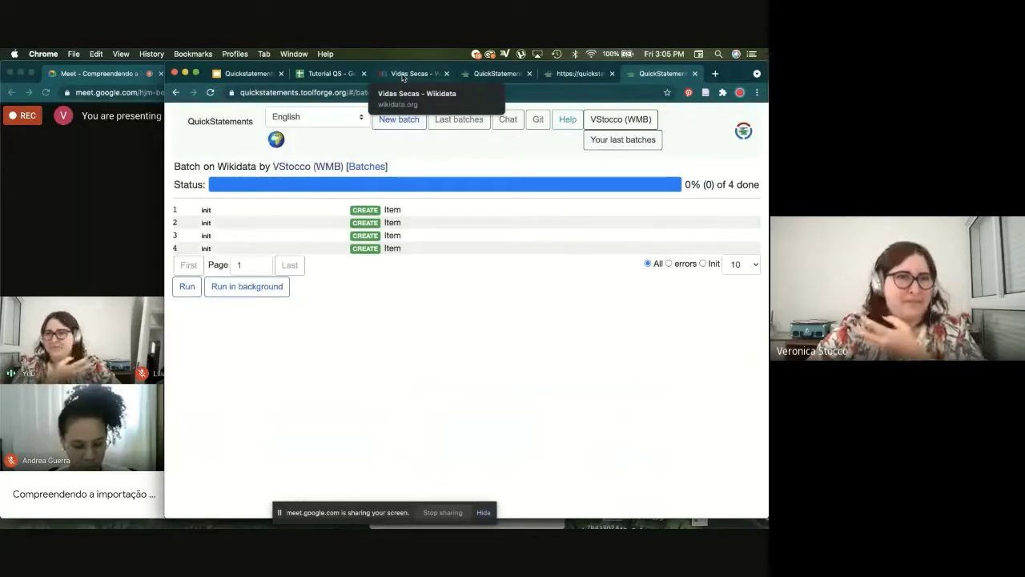
left_click(133, 218)
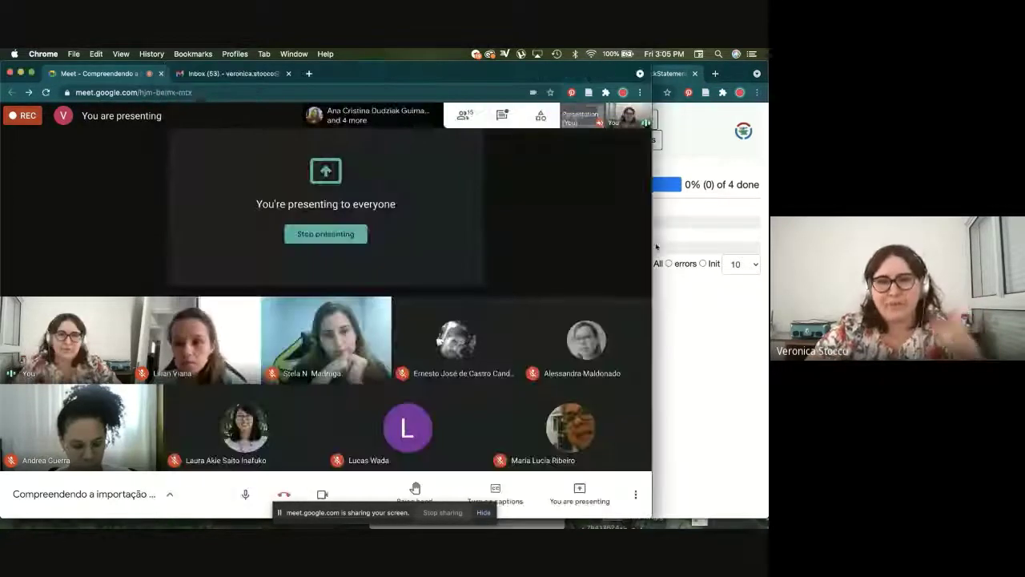
left_click(673, 300)
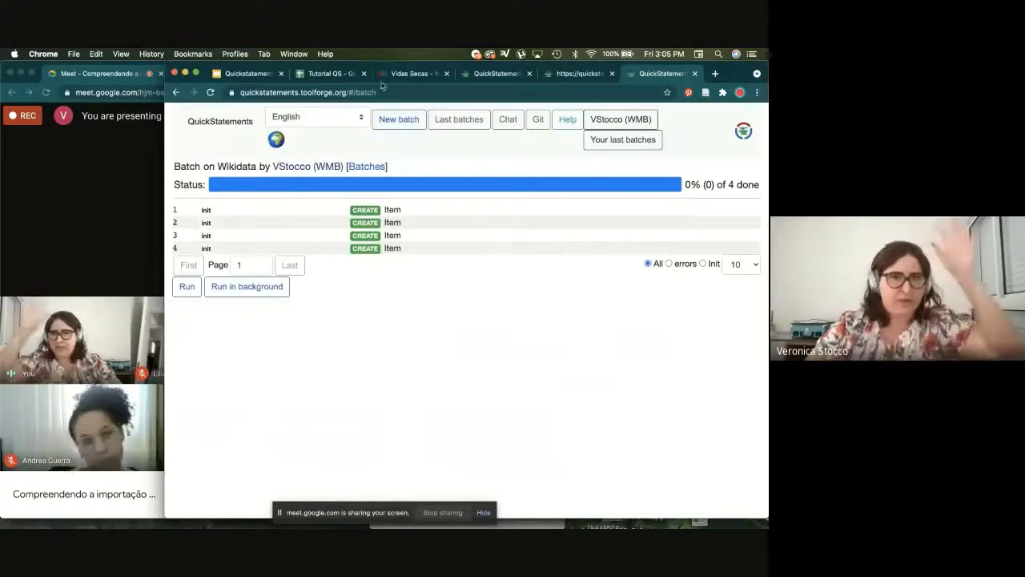
Step: Insert a "||CREATE", line at the start of the CONCATENATE formula in I3 of the Tutorial QS sheet
left_click(325, 75)
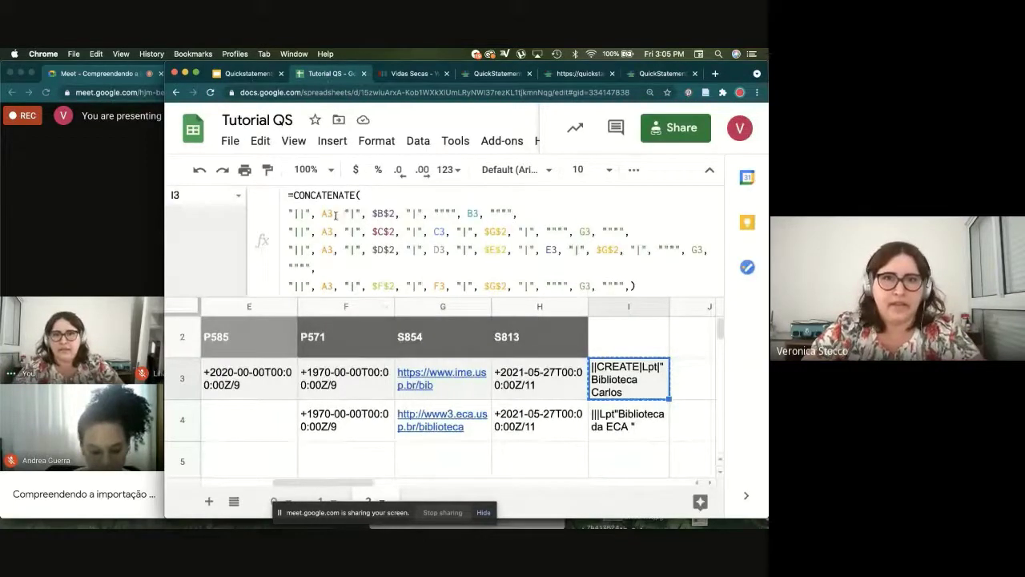
left_click(371, 199)
key("alt+Return")
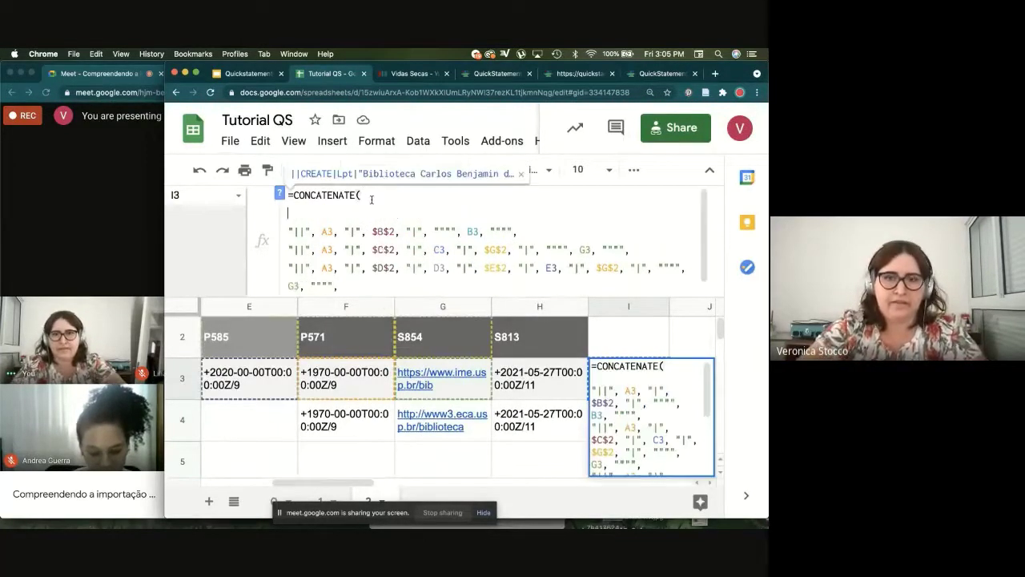
type("\"CREATE")
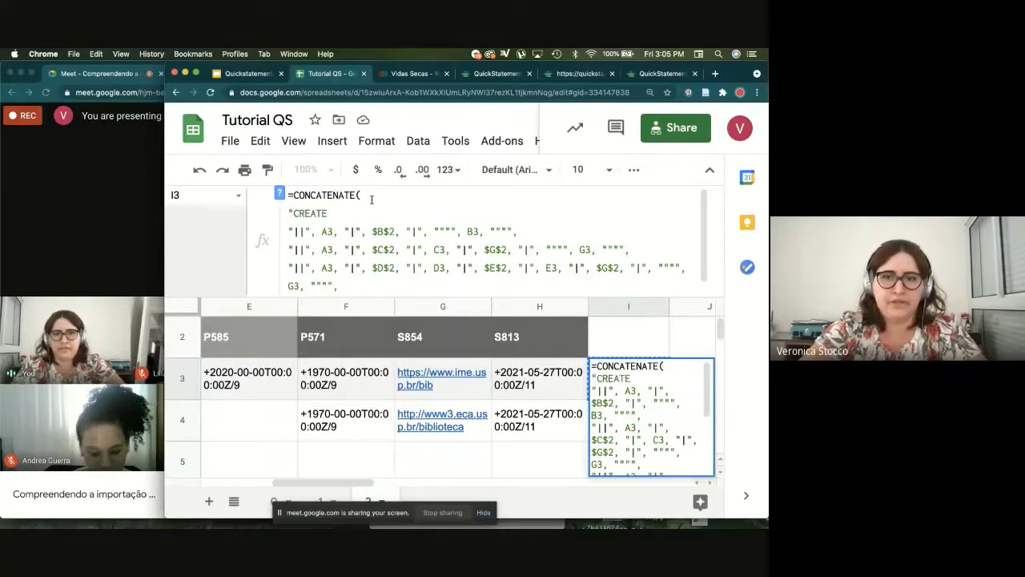
type("||")
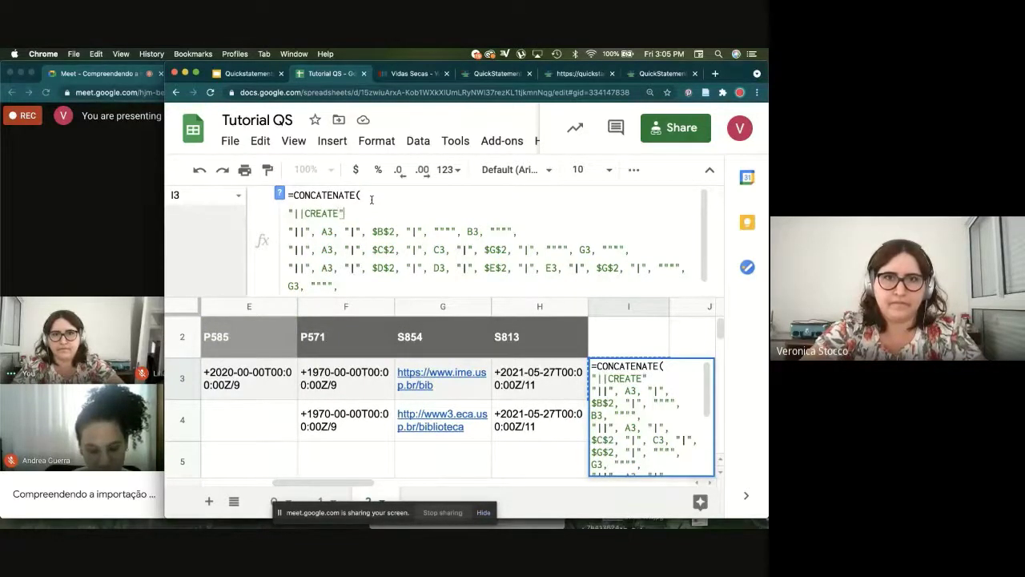
type("\",")
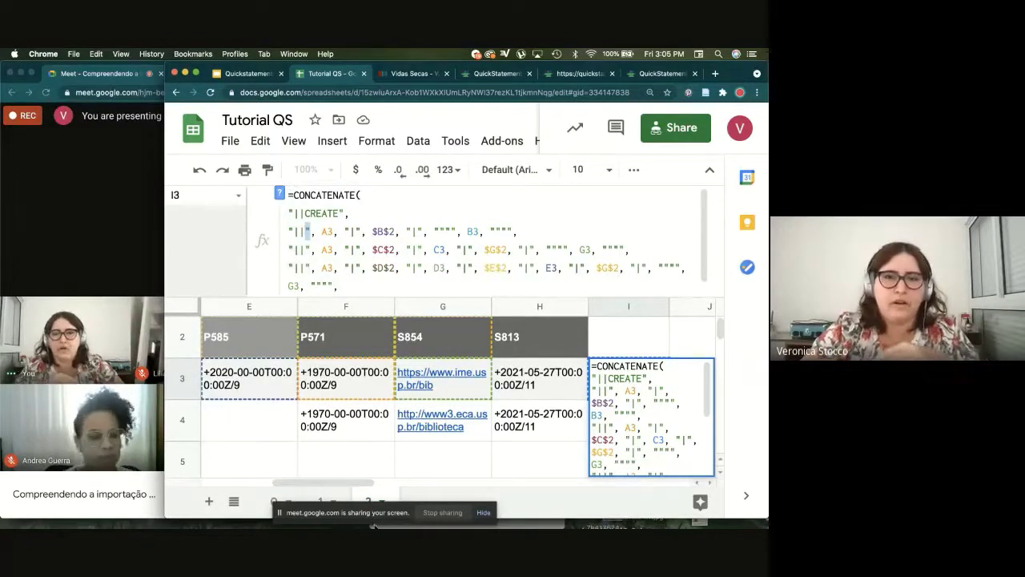
Step: Enter LAST in A3 as the identifier of the first library row
left_click_drag(337, 483, 267, 483)
left_click(231, 378)
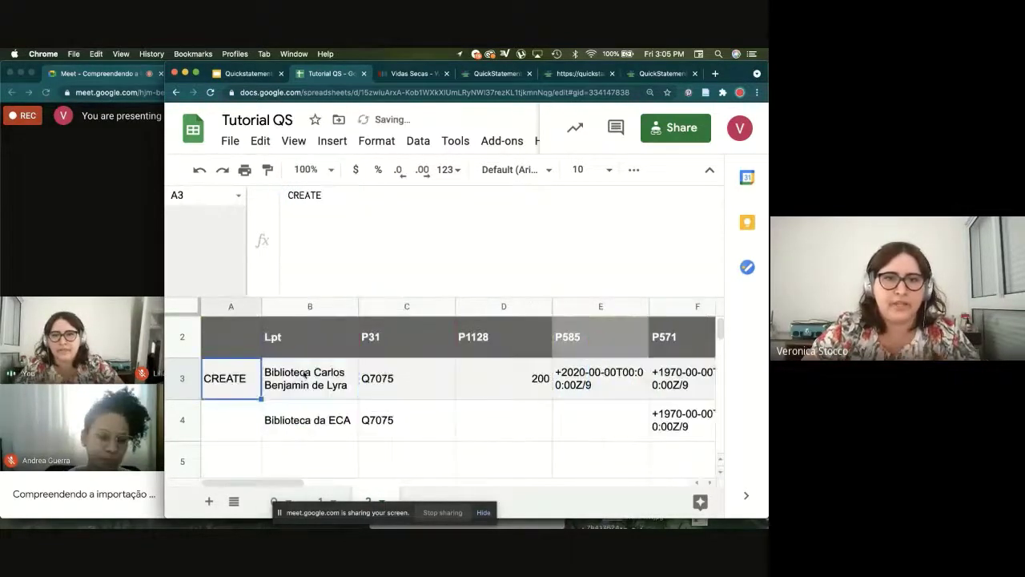
type("LAST")
key("Tab")
Step: Copy the generated commands from I3 and replace the whole text of x.csv in Sublime Text with them
key("Tab")
key("Tab")
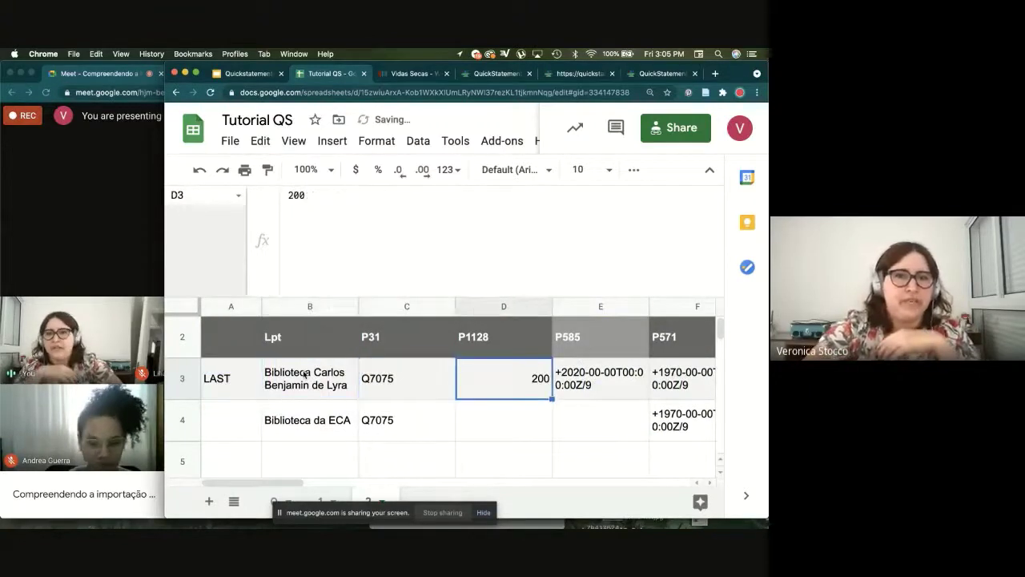
key("Tab")
key("Tab")
key("Tab")
key("Tab")
key("Tab")
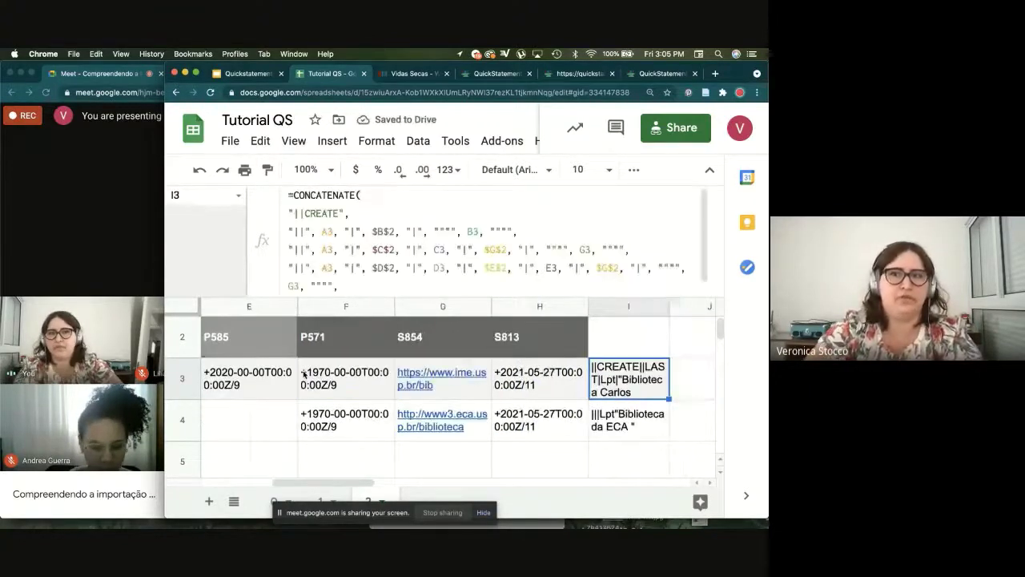
mouse_move(417, 521)
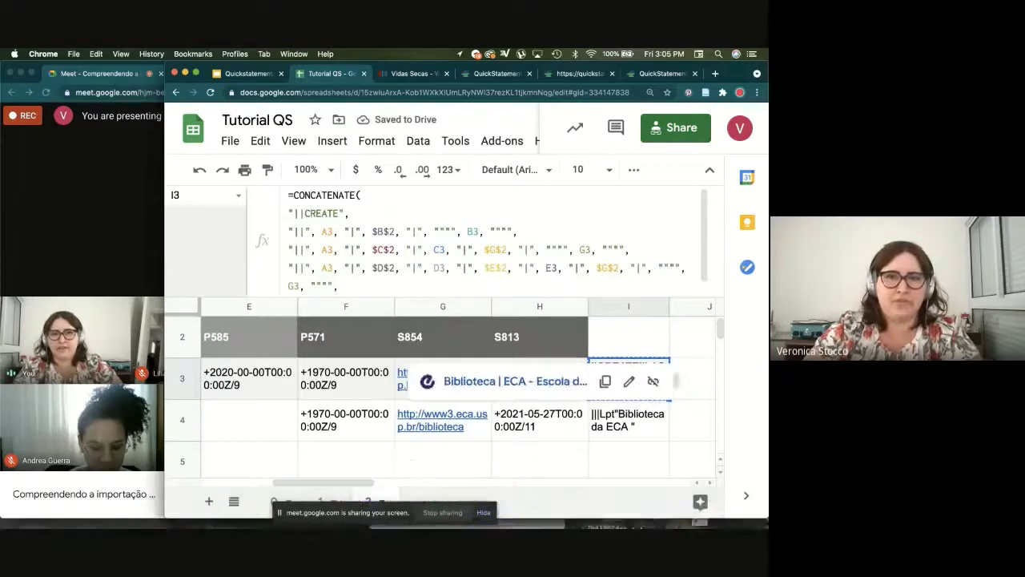
left_click(537, 501)
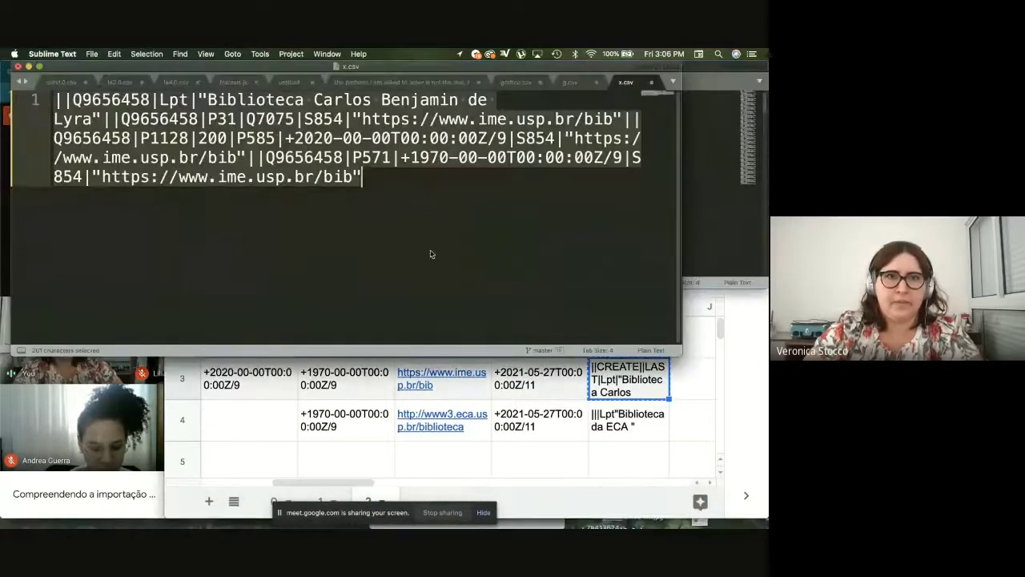
key("super+a")
type("||CREATE||LAST|Lpt|\"Biblioteca Carlos Benjamin de Lyra\"||LAST|P31|Q7075|S854|\"https://www.ime.usp.br/bib\"||LAST|P1128|200|P585|+2020-00-00T00:00:00Z/9|S854|\"https://www.ime.usp.br/bib\"||LAST|P571|+1970-00-00T00:00:00Z/9|S854|\"https://www.ime.usp.br/bib\"")
Step: Put each || command on its own line, remove the empty first line, and copy the separated commands
key("super+f")
type("||")
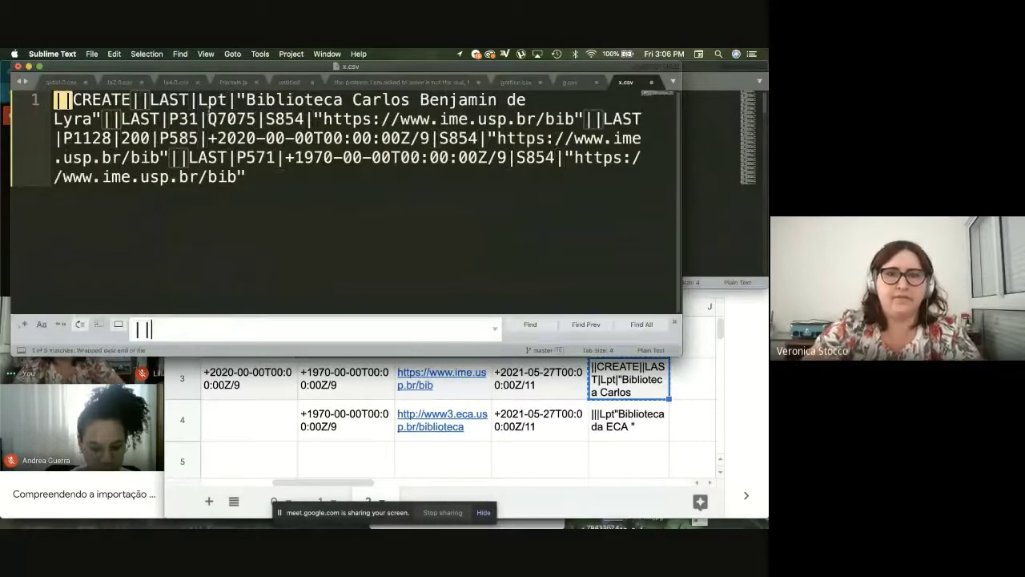
left_click(639, 323)
key("Left")
key("Return")
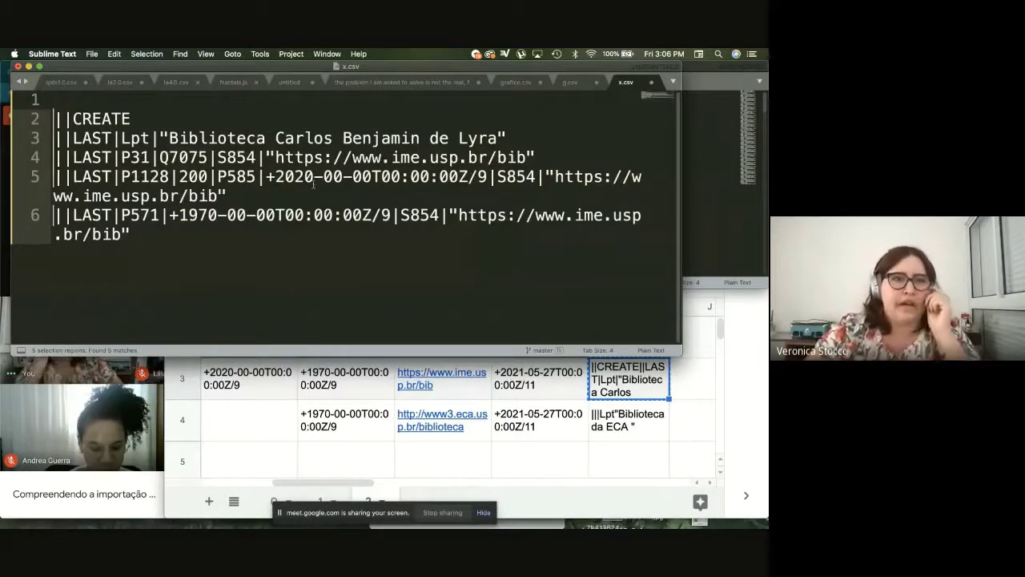
key("super+Right")
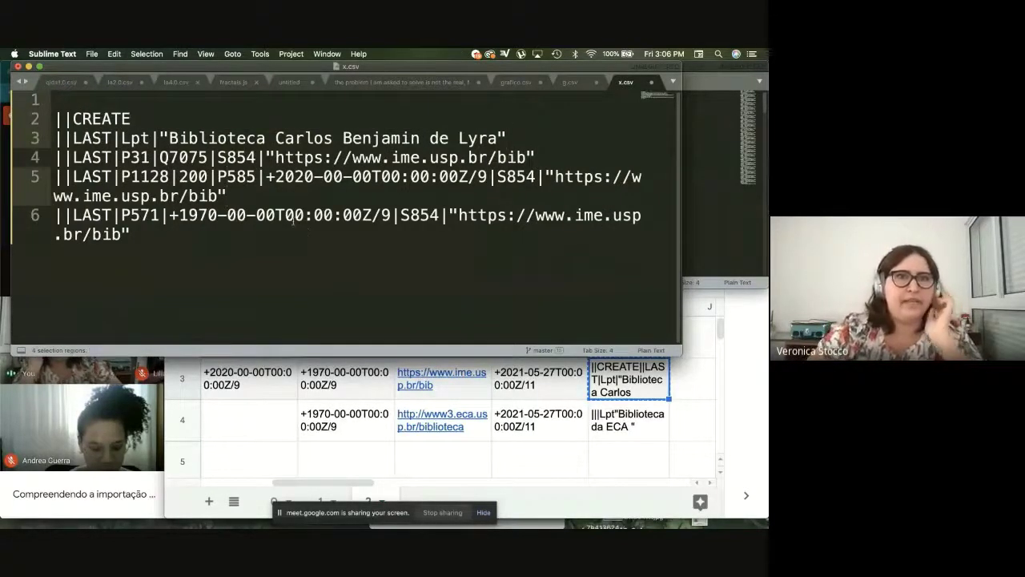
key("Escape")
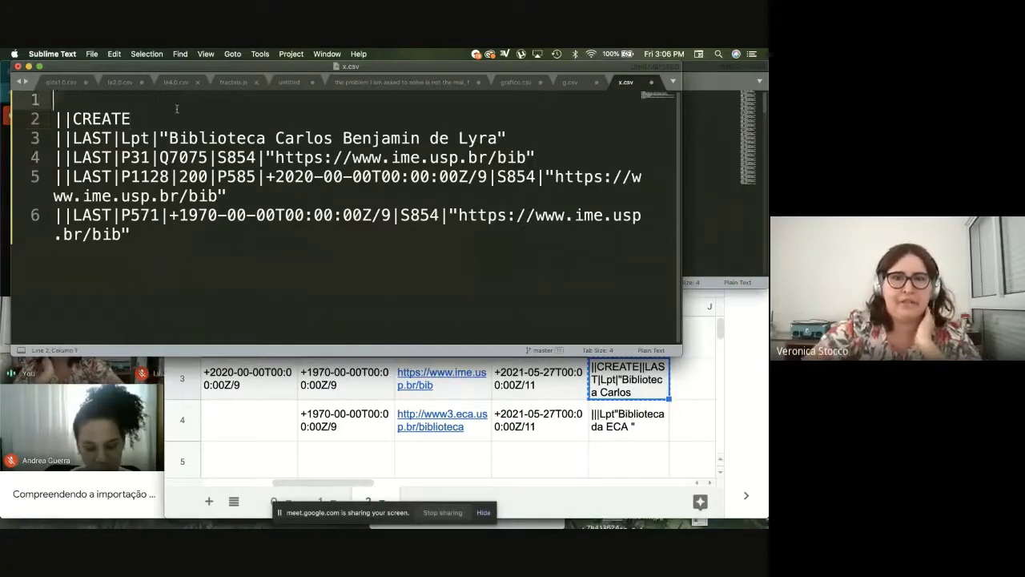
key("Delete")
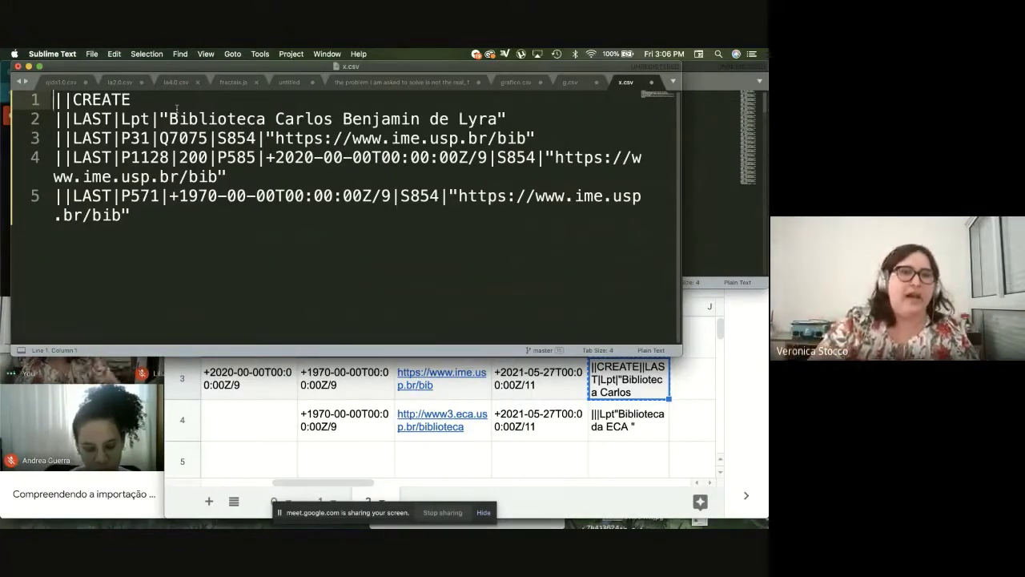
left_click_drag(138, 215, 35, 90)
key("super+c")
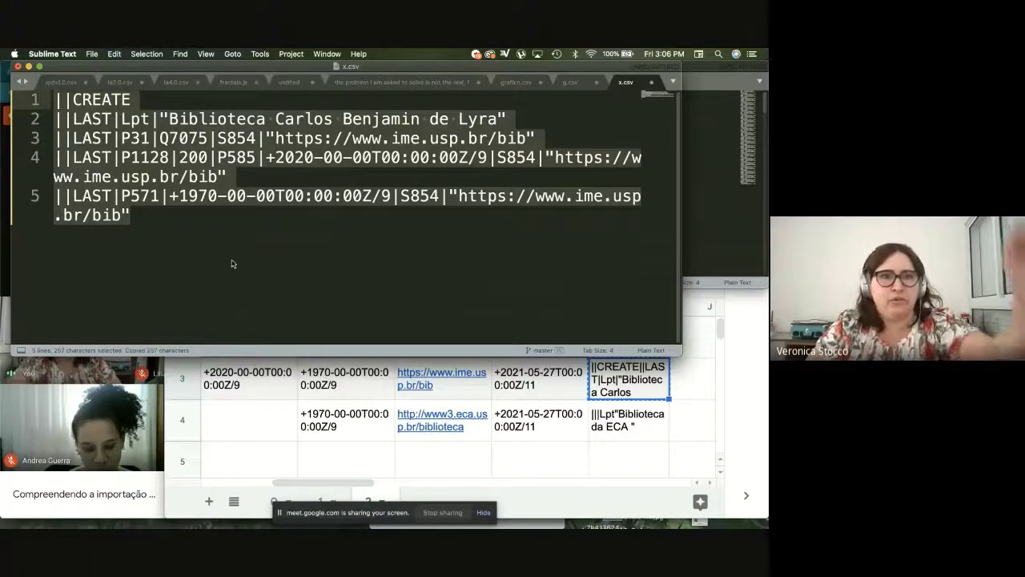
Step: Undo the line breaks in x.csv and copy all the commands as one continuous line
key("super+shift+l")
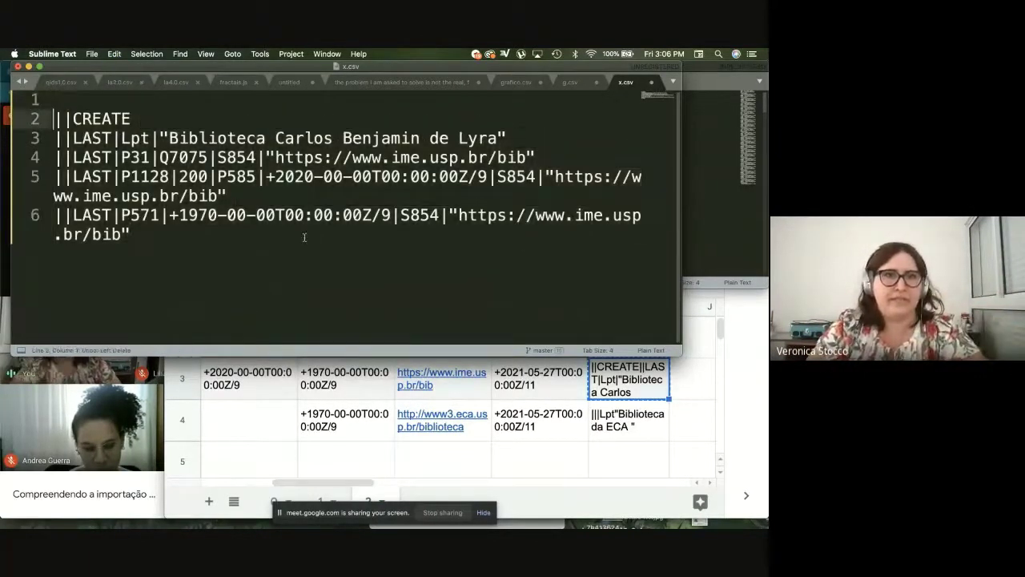
key("BackSpace")
key("super+a")
key("super+c")
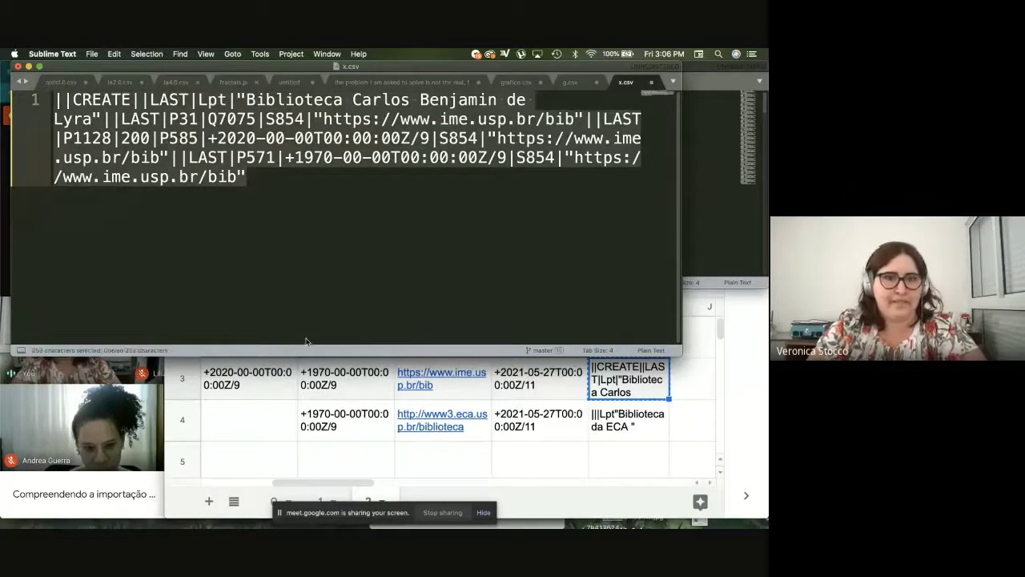
Step: Start a new QuickStatements batch in the browser with the copied CREATE and LAST commands and import them as V1 commands
key("super+Tab")
left_click(583, 73)
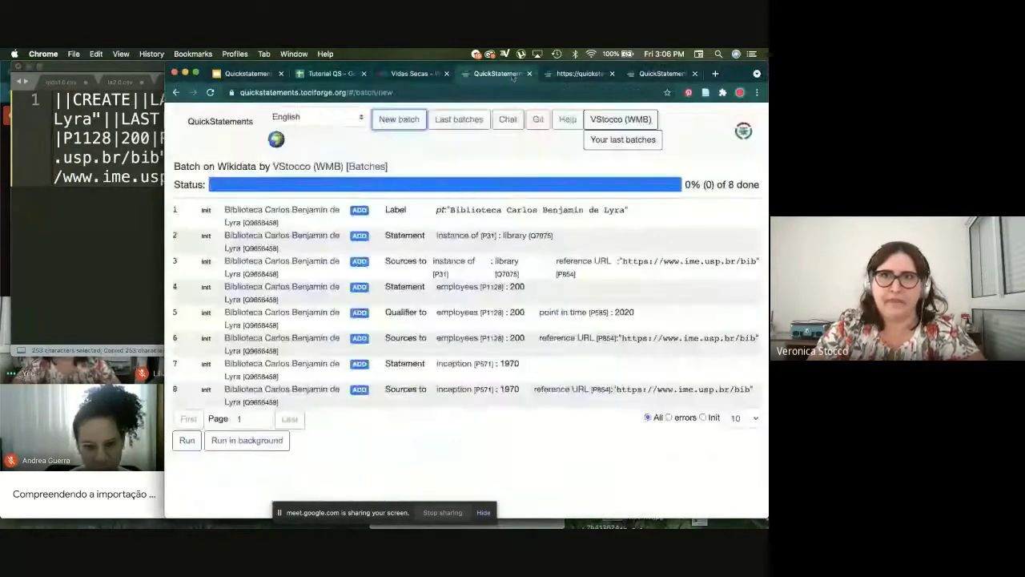
left_click(611, 73)
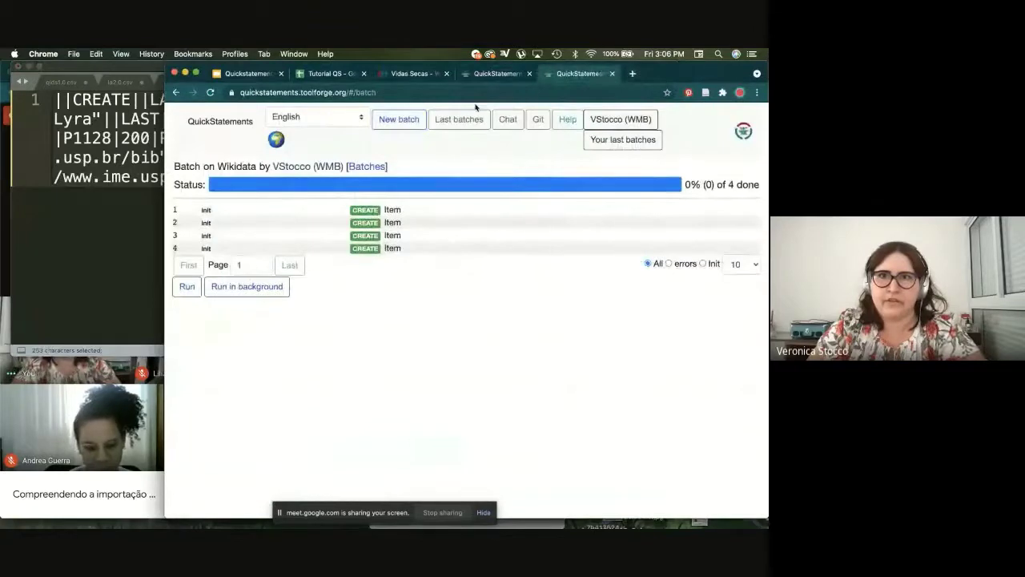
left_click(424, 117)
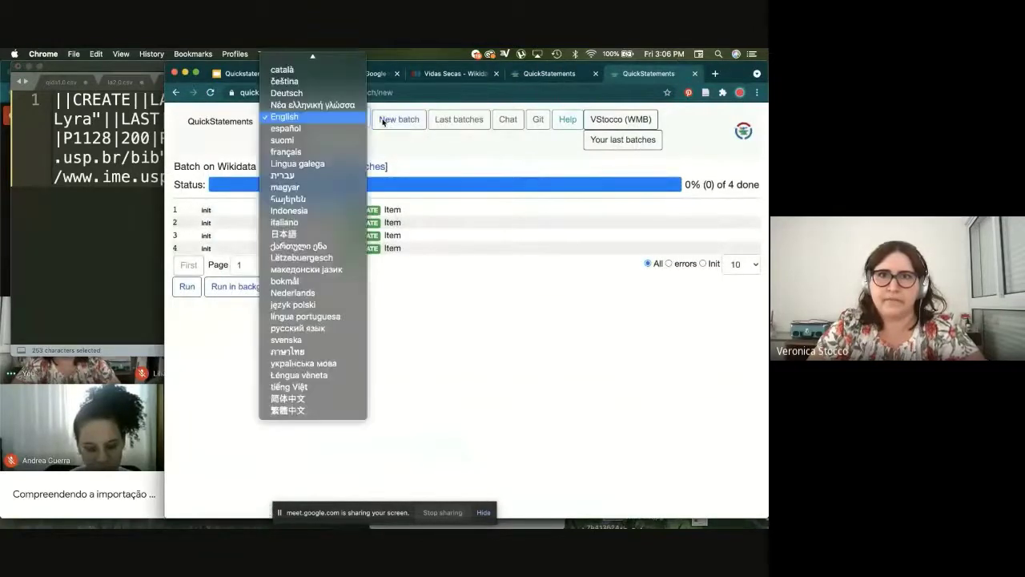
left_click(415, 120)
left_click(376, 211)
key("super+v")
left_click(258, 390)
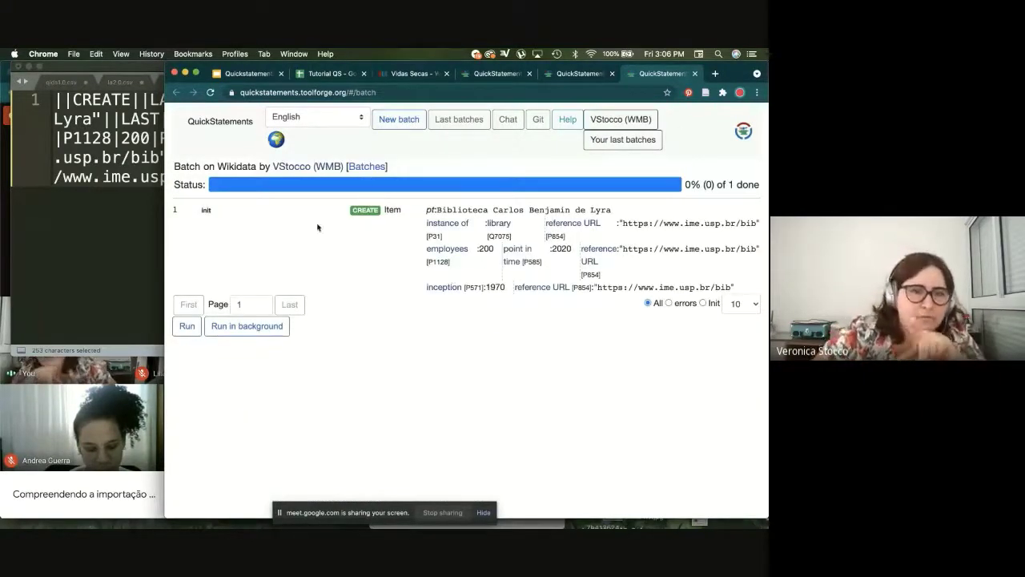
Step: Examine the label, statements and references listed under the single CREATE entry in the batch preview
left_click_drag(416, 215, 734, 286)
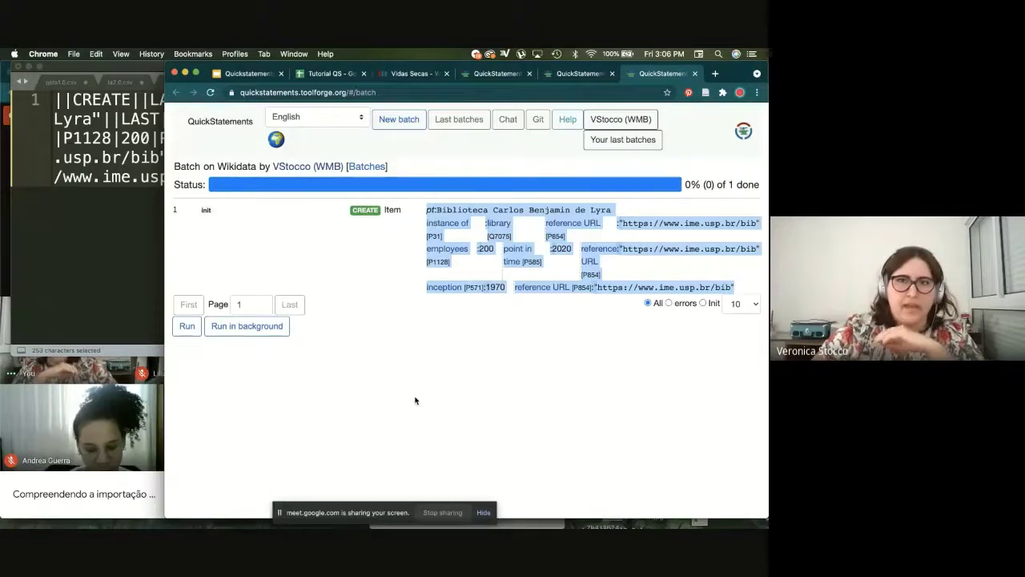
left_click(416, 401)
left_click(127, 437)
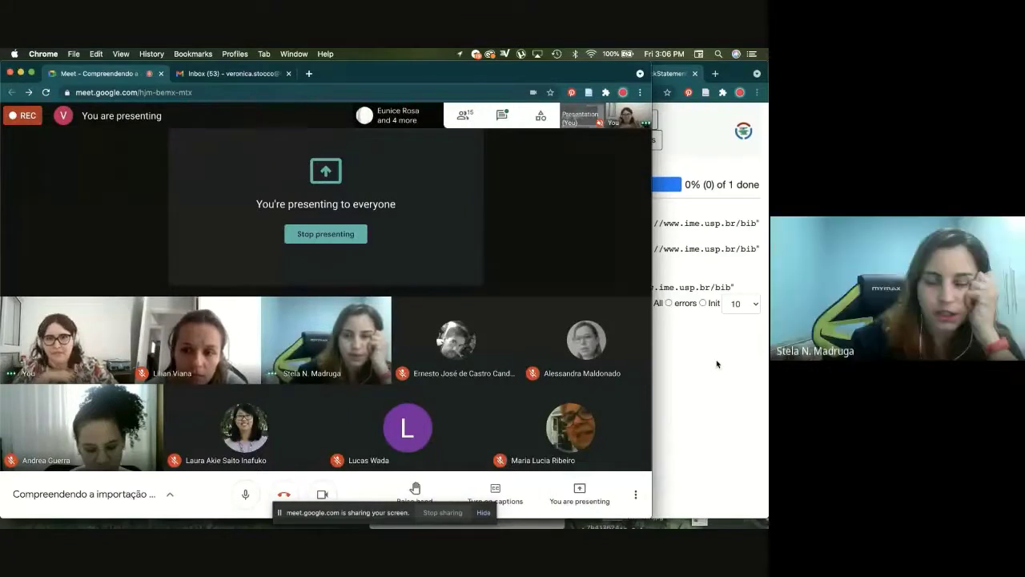
left_click(690, 349)
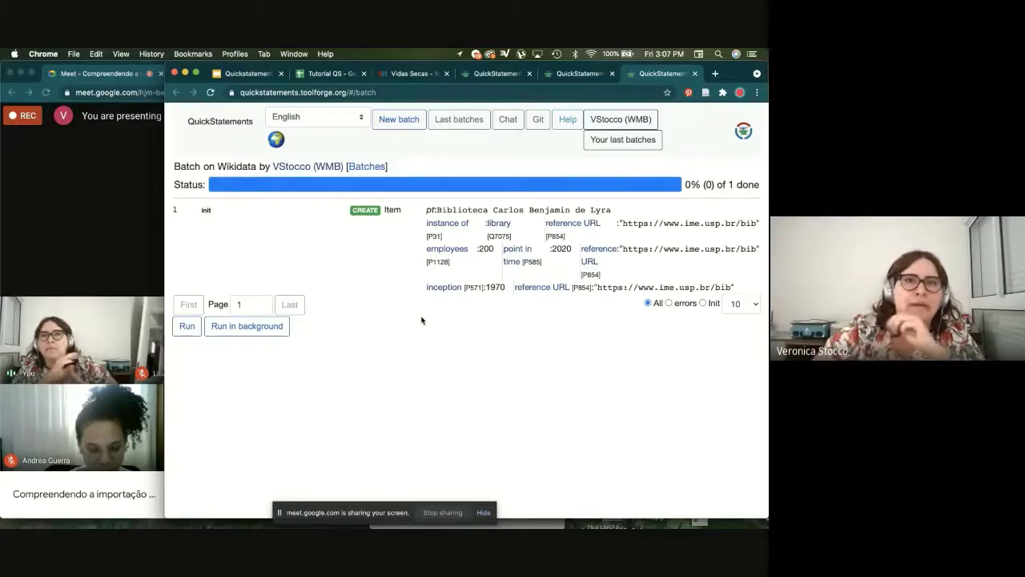
Step: Replace the A3 reference with the fixed text LAST in the Lpt and P31 lines of the I3 formula
left_click(327, 74)
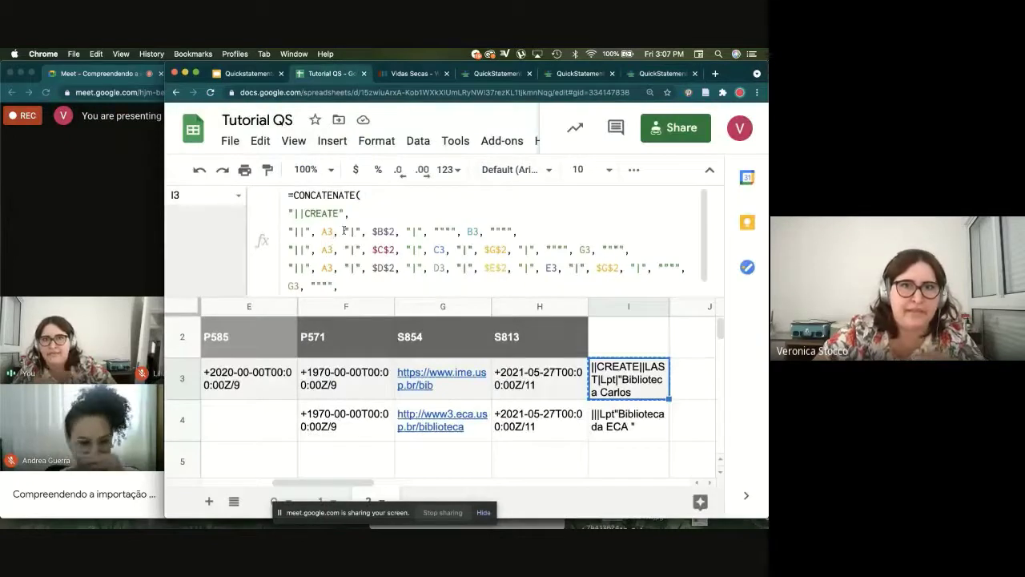
left_click_drag(345, 231, 306, 231)
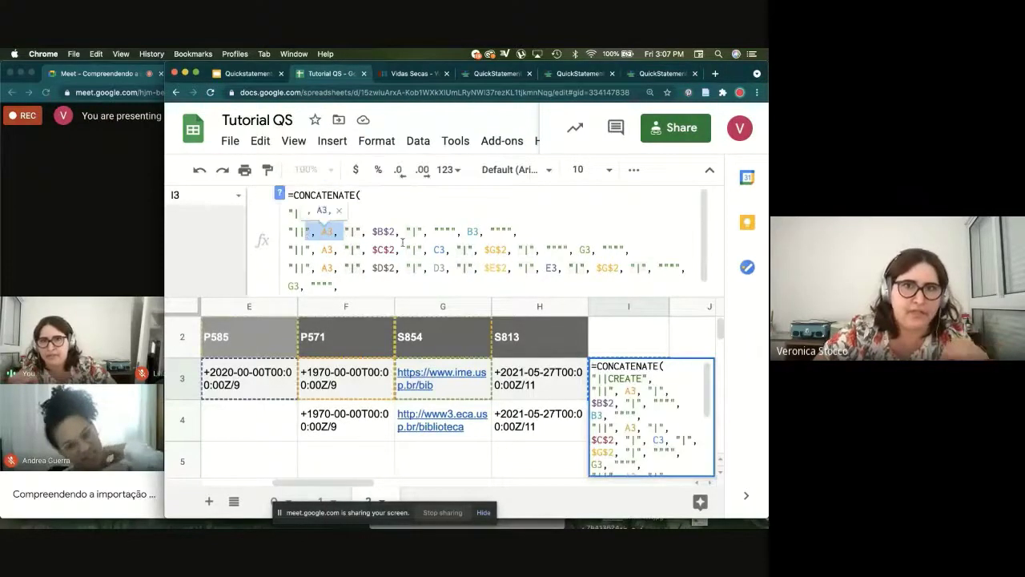
key("BackSpace")
type("LA")
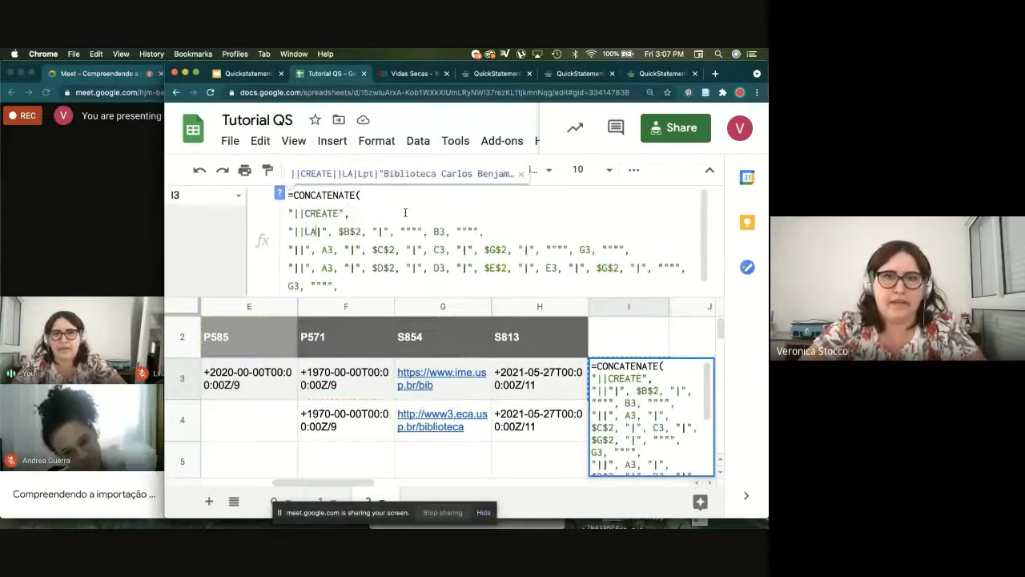
type("ST")
key("Right")
key("Right")
key("Right")
key("Right")
key("shift+Left")
key("shift+Left")
key("shift+Left")
key("shift+Left")
key("shift+Left")
key("shift+Left")
key("shift+Left")
key("shift+Left")
key("BackSpace")
type("LAST")
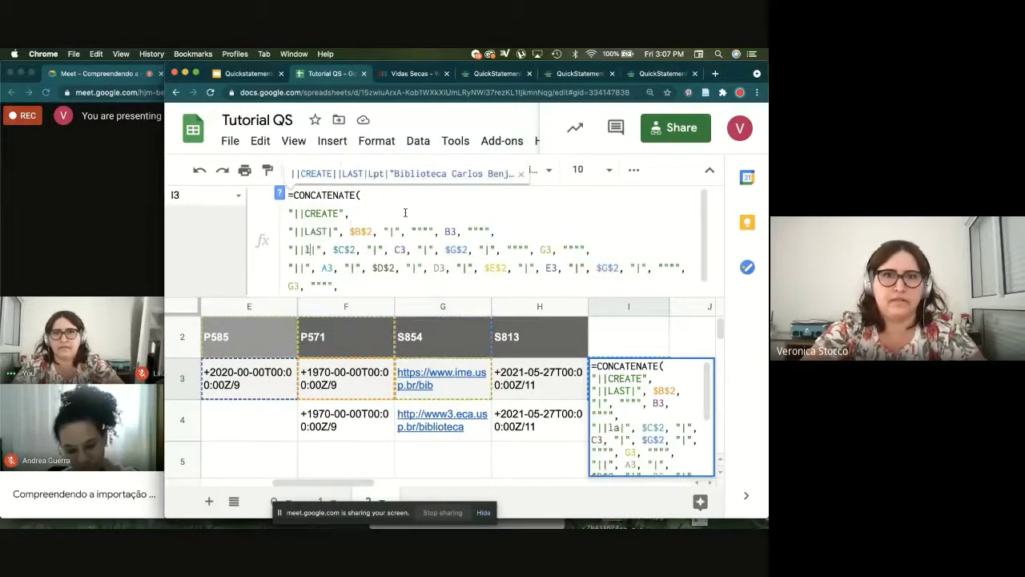
Step: Replace the A3 reference with LAST in the formula's P1128 line and apply the edited formula in I3
key("Down")
key("Left")
key("Left")
key("Left")
key("Left")
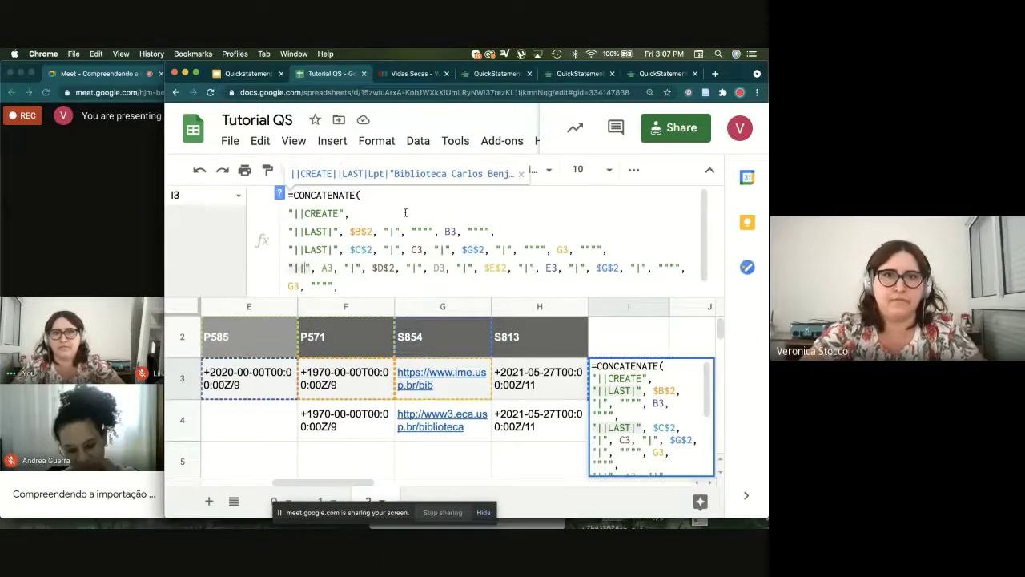
key("shift+Right")
key("shift+Right")
key("shift+Right")
key("shift+Right")
key("shift+Right")
key("shift+Right")
key("shift+Right")
key("shift+Right")
key("BackSpace")
type("LAST")
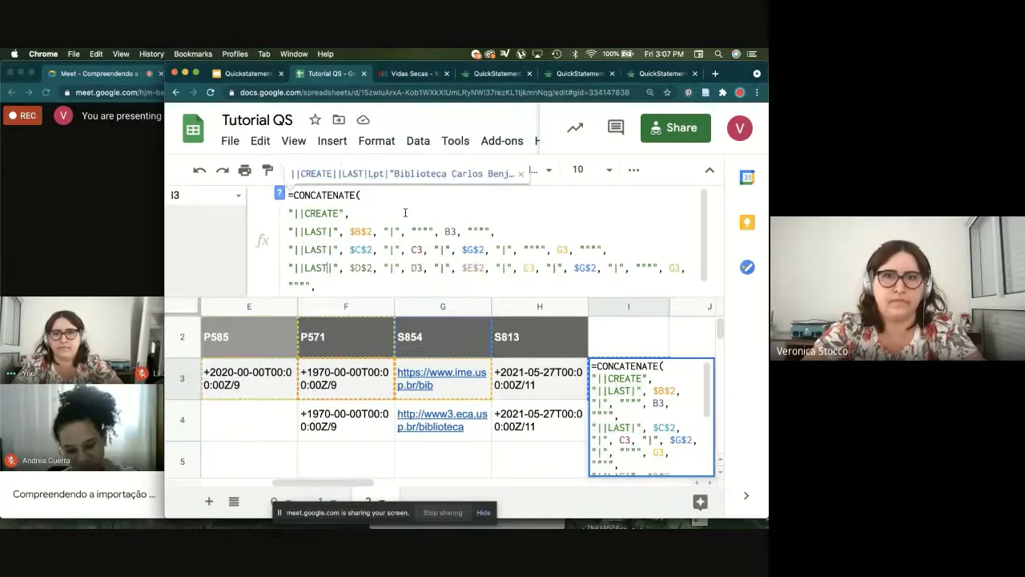
left_click(529, 416)
left_click(598, 362)
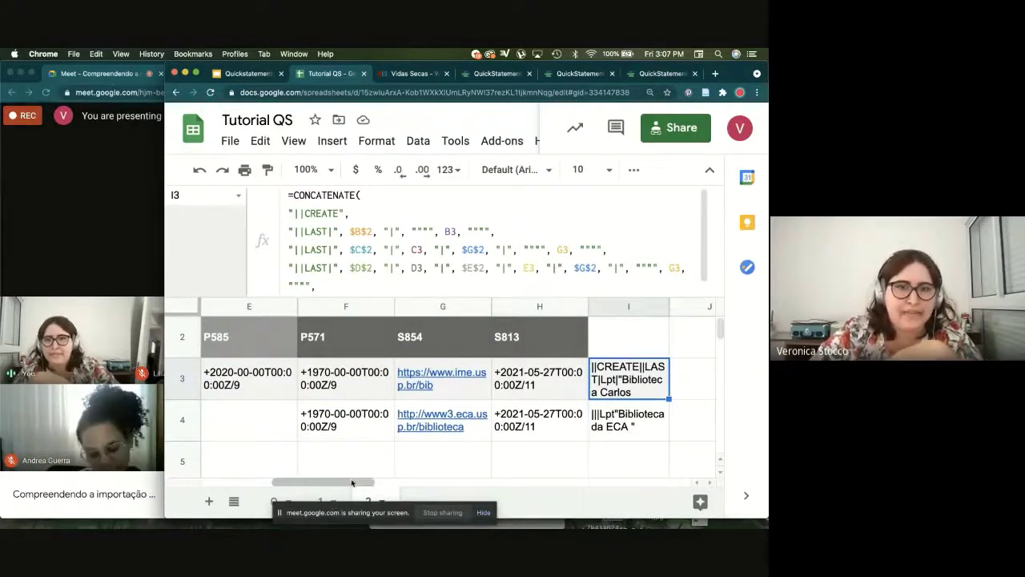
Step: Copy the CONCATENATE formula from I3 into I4 for the Biblioteca da ECA row
left_click_drag(324, 482, 264, 484)
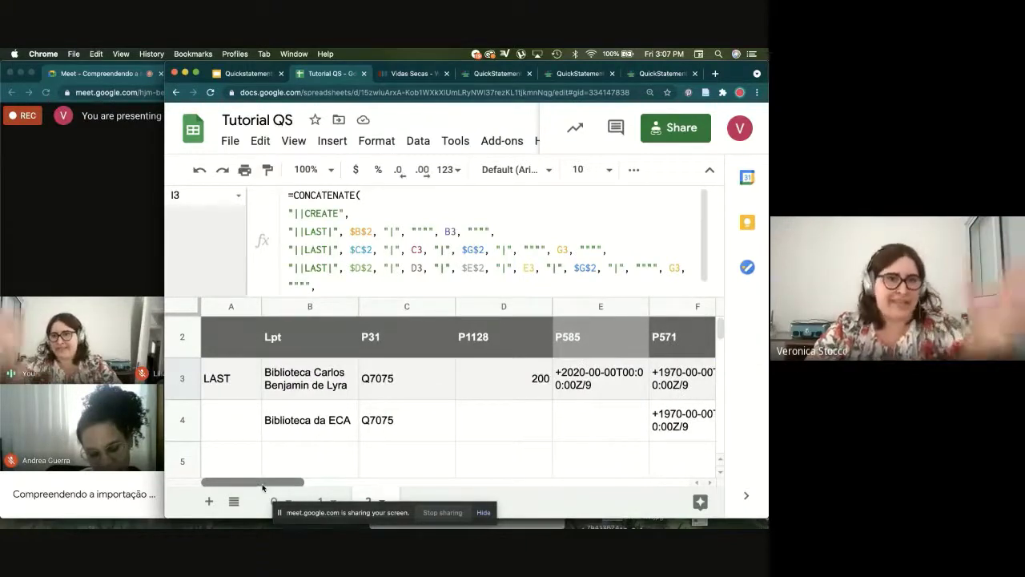
left_click_drag(279, 484, 380, 483)
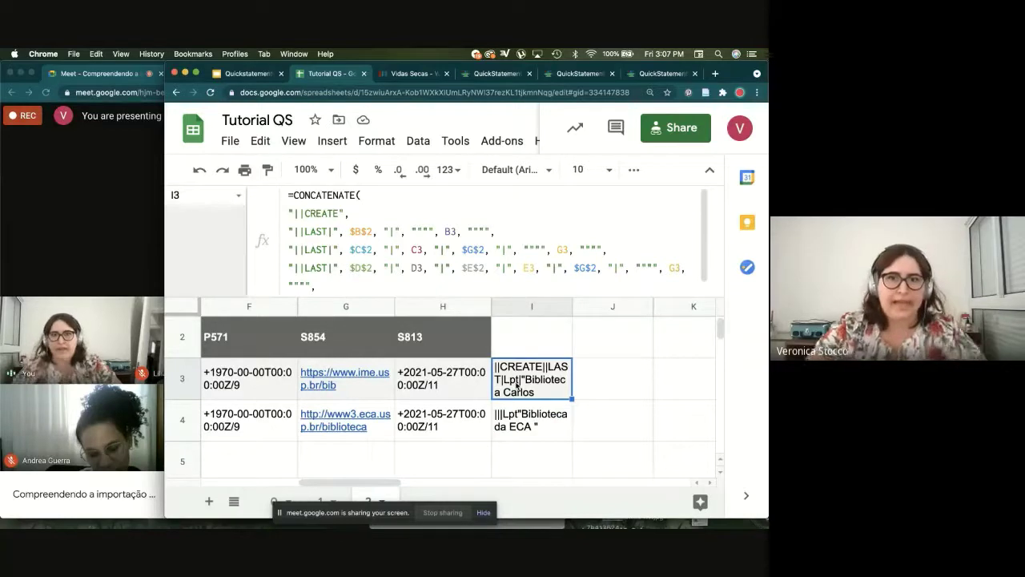
key("ctrl+c")
key("Down")
key("ctrl+v")
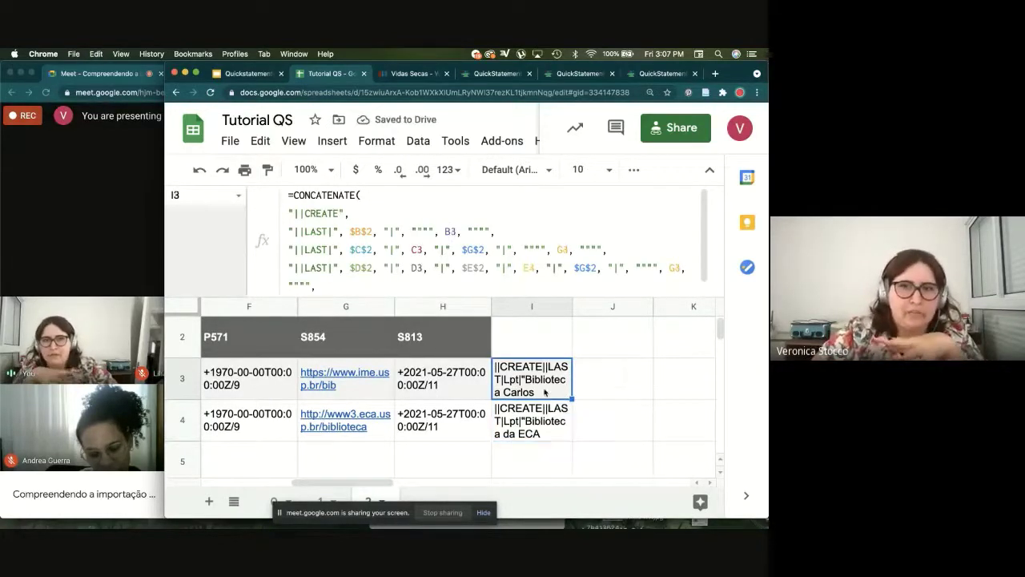
scroll(362, 488, "left", 5)
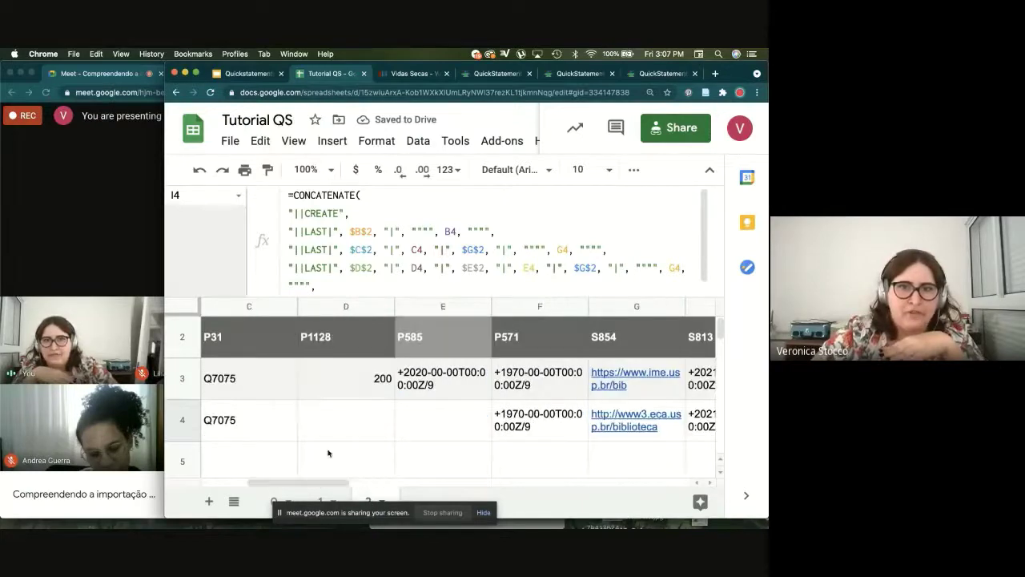
left_click(134, 406)
left_click(345, 465)
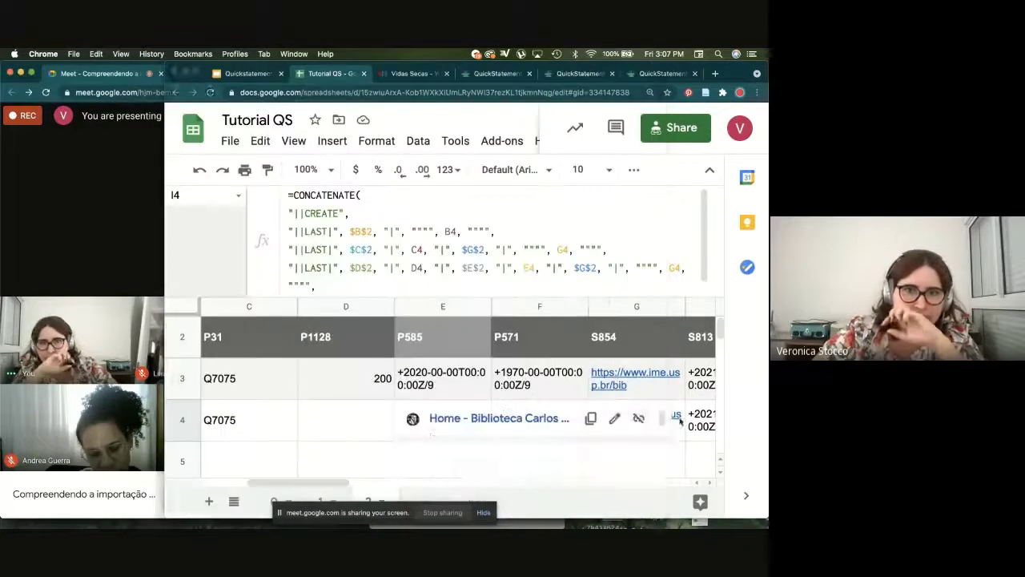
left_click(344, 464)
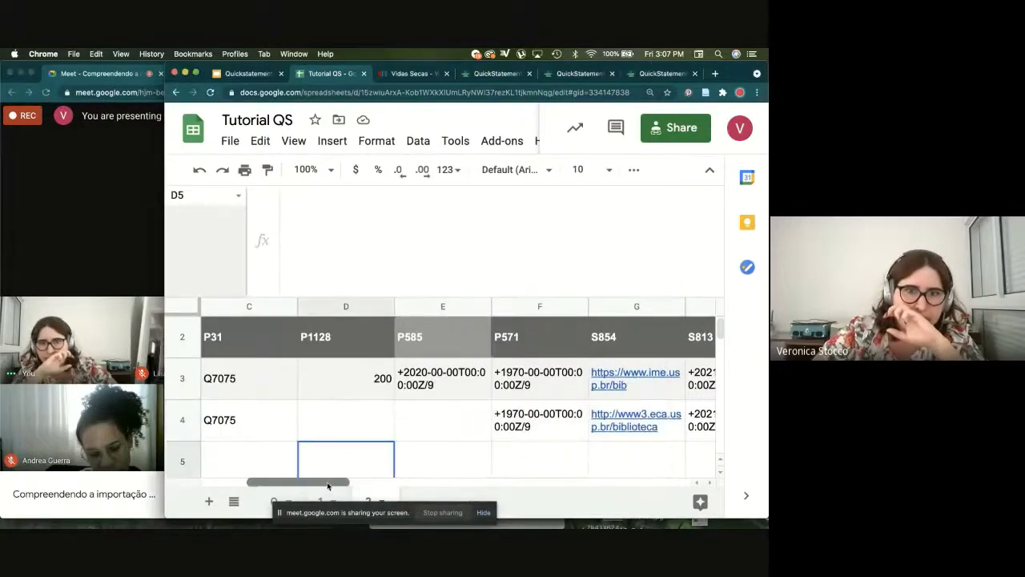
scroll(345, 481, "right", 1)
scroll(353, 486, "right", 1)
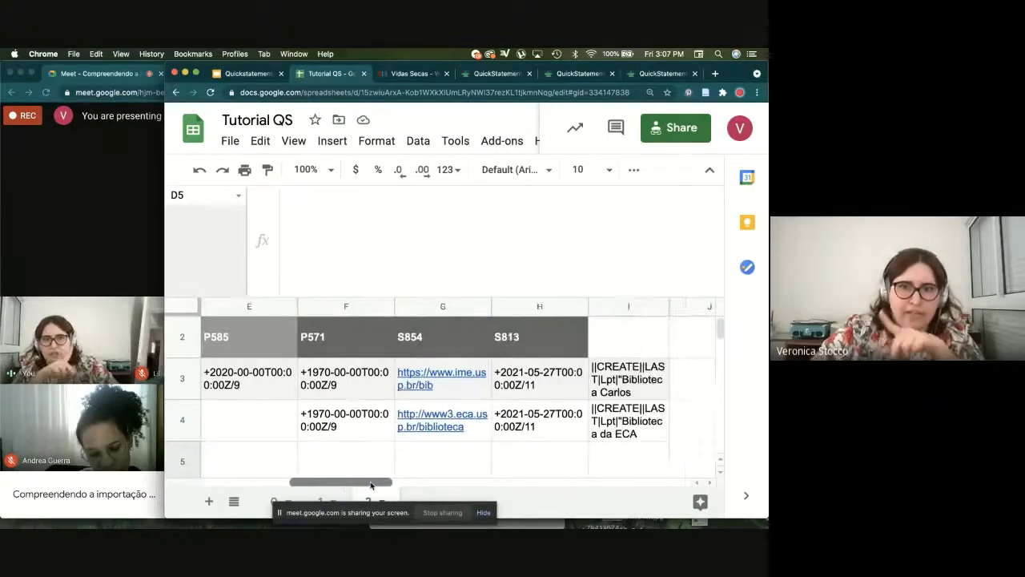
Step: Copy the generated commands from I4 into a new QuickStatements batch and import them as V1 commands
left_click(628, 419)
left_click(599, 74)
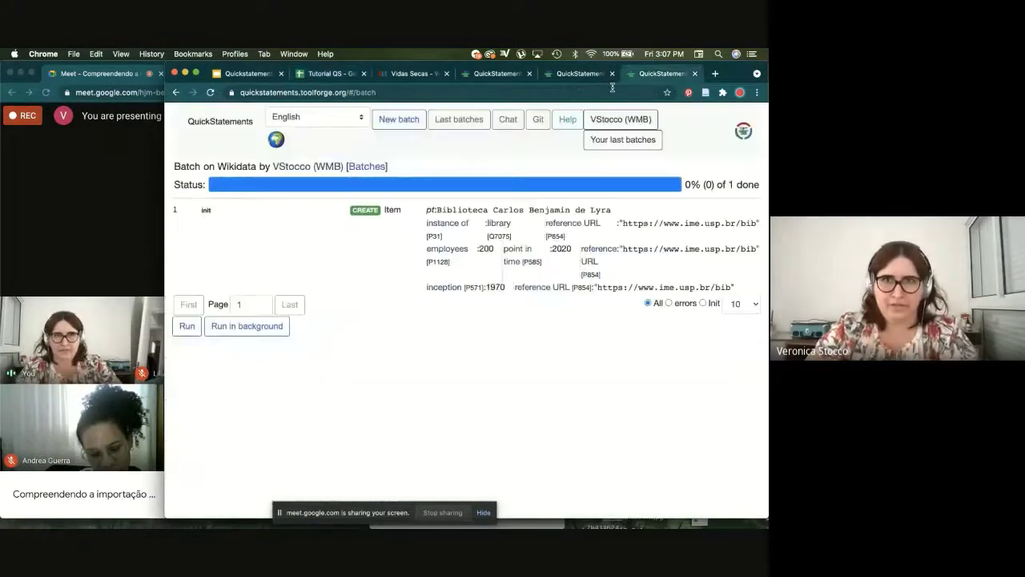
left_click(624, 74)
left_click(460, 270)
key("super+v")
left_click(192, 392)
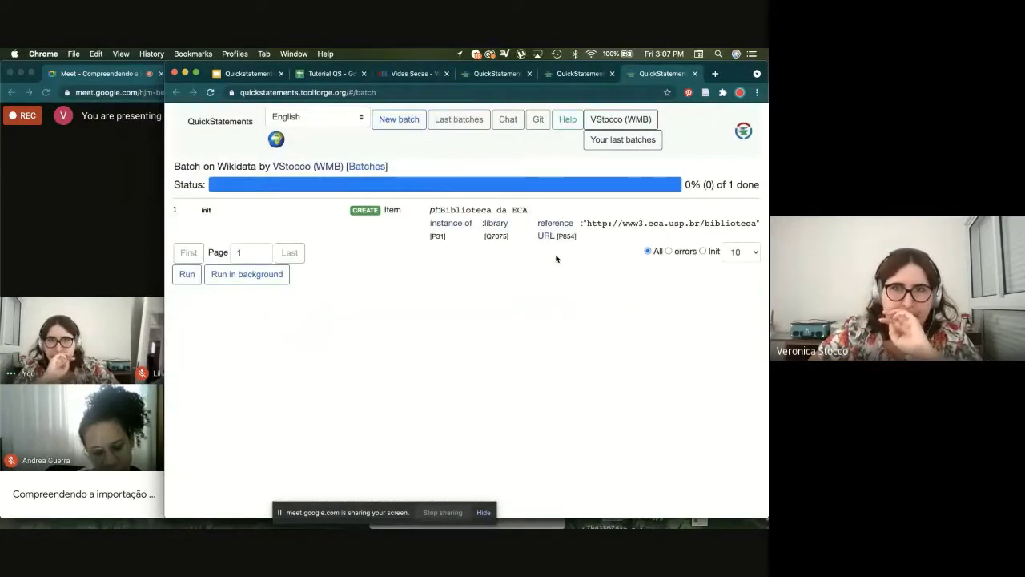
Step: Check the Biblioteca da ECA entry in the batch preview against its row 4 data in the Tutorial QS sheet
left_click_drag(600, 239, 423, 225)
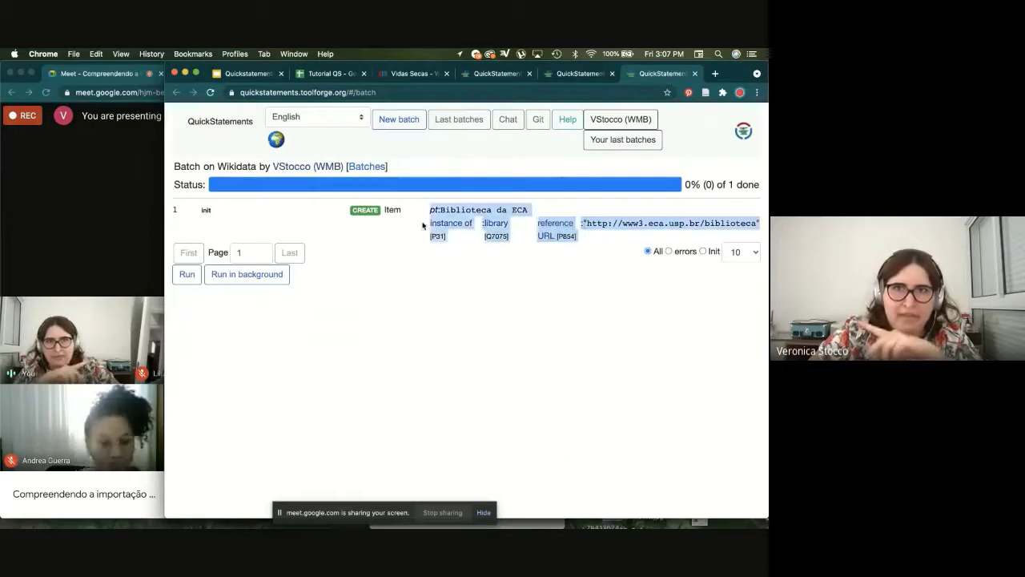
left_click(331, 74)
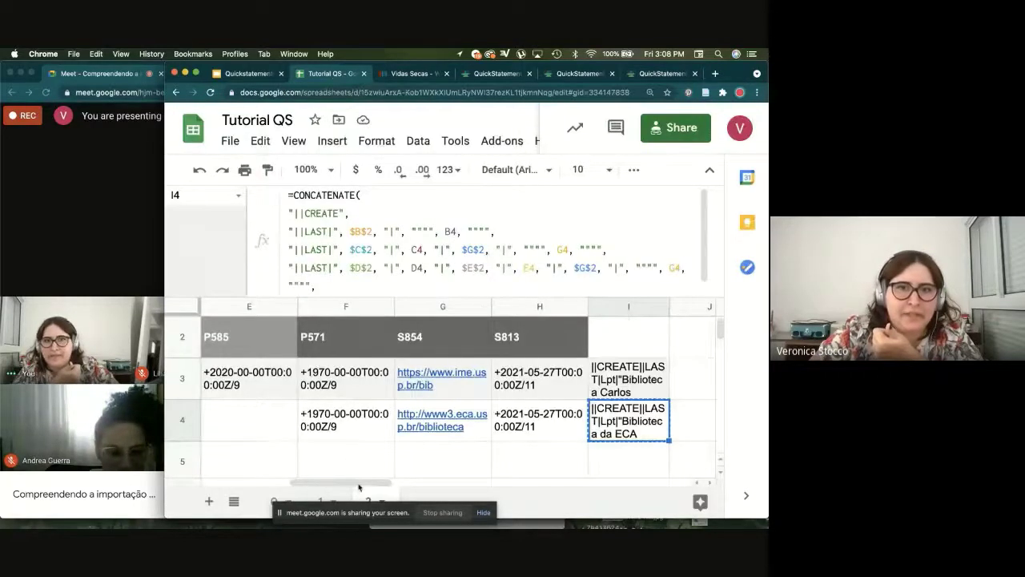
left_click_drag(358, 488, 334, 486)
left_click(422, 418)
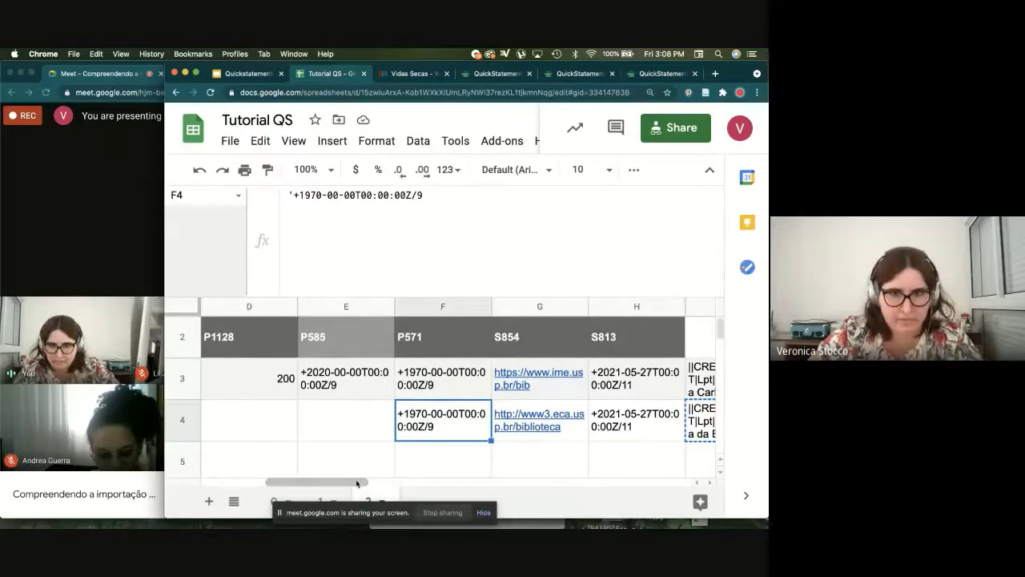
left_click_drag(358, 483, 405, 483)
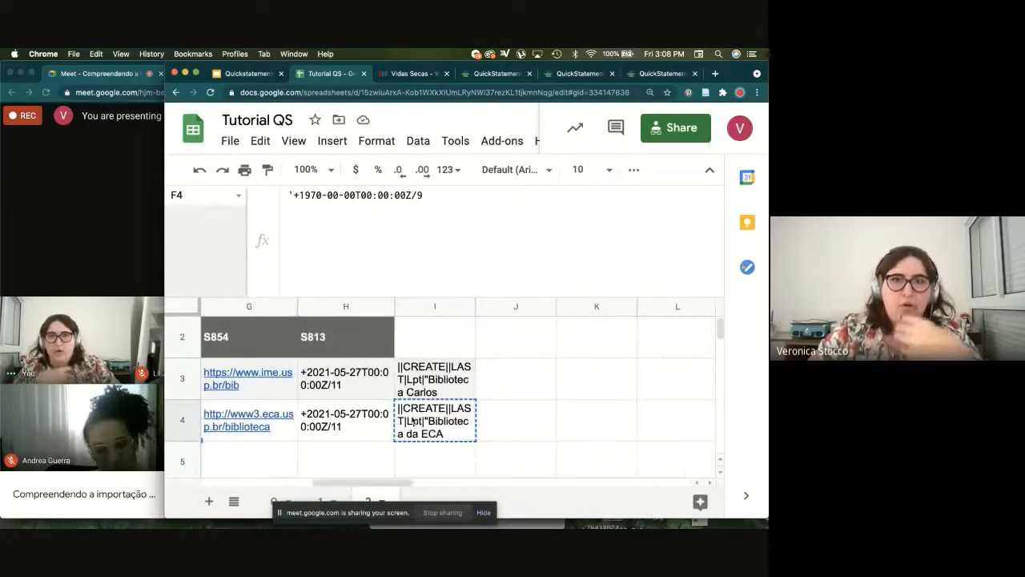
Step: Switch to Sublime Text and replace the contents of x.csv with the commands copied from I4
left_click(412, 422)
mouse_move(564, 523)
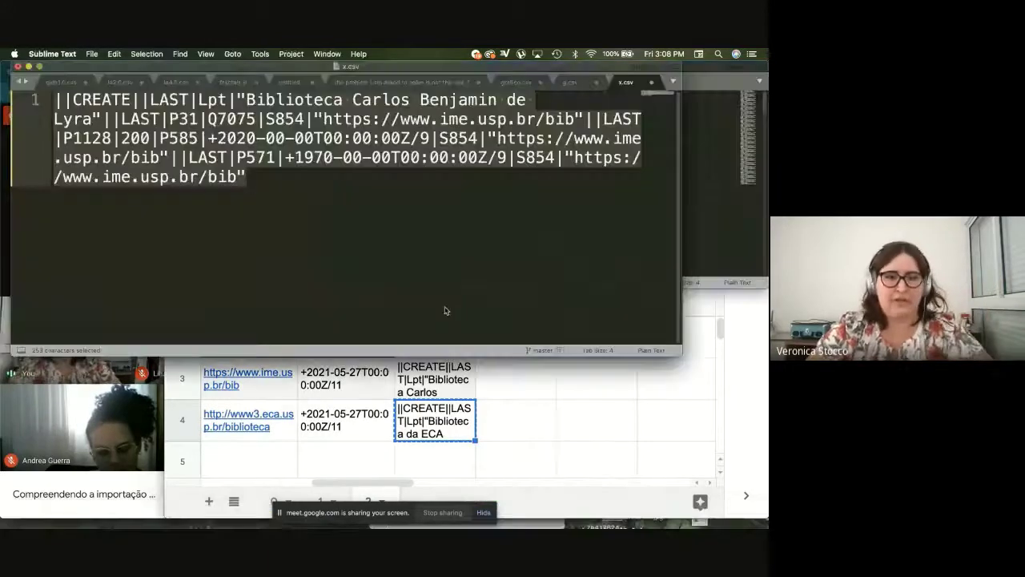
key("super+a")
key("super+v")
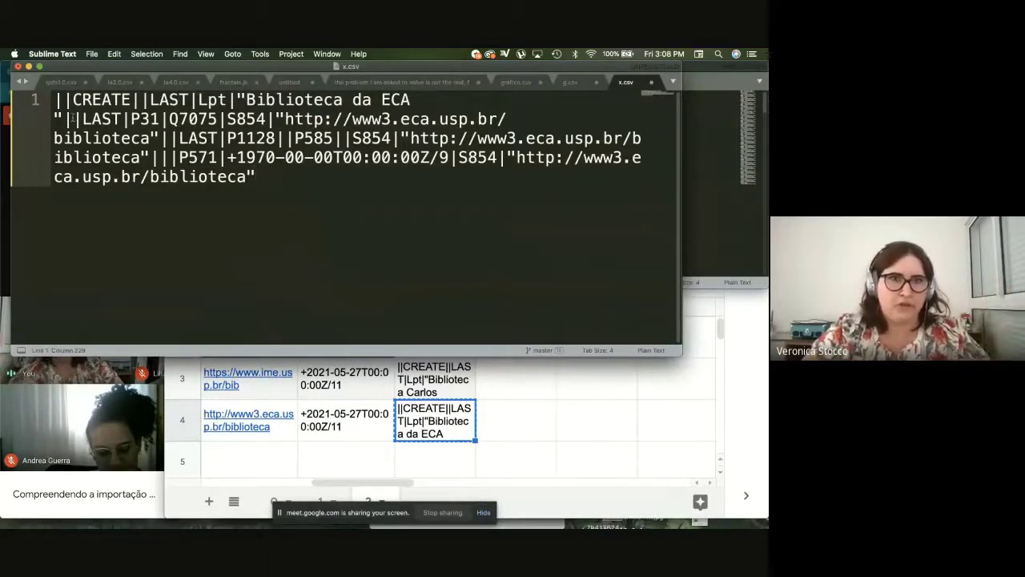
Step: Split the pasted commands so that CREATE and the Lpt, P31 and P1128 statements each start on their own line
left_click(132, 102)
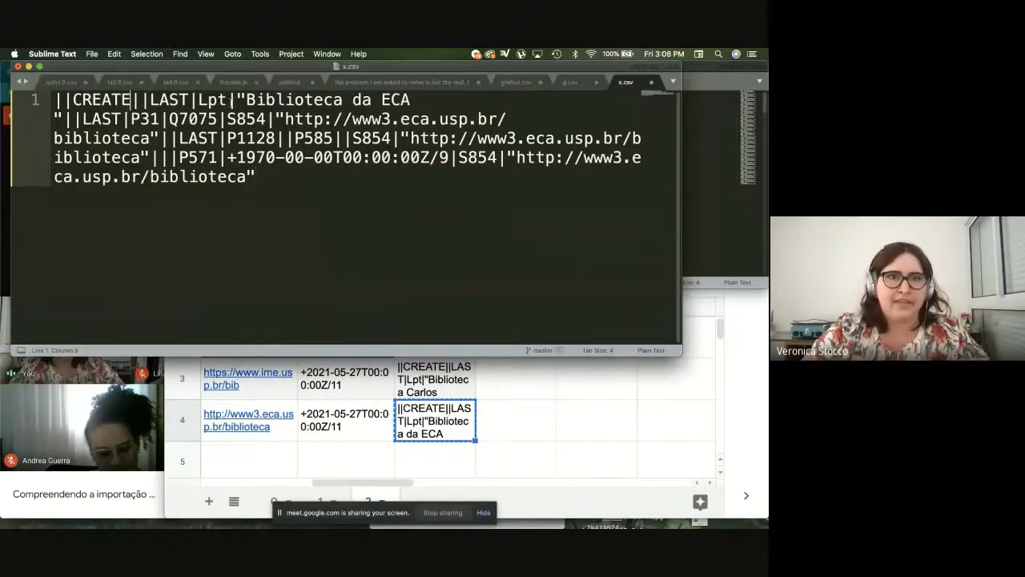
key("Return")
key("super+Right")
key("Right")
key("Return")
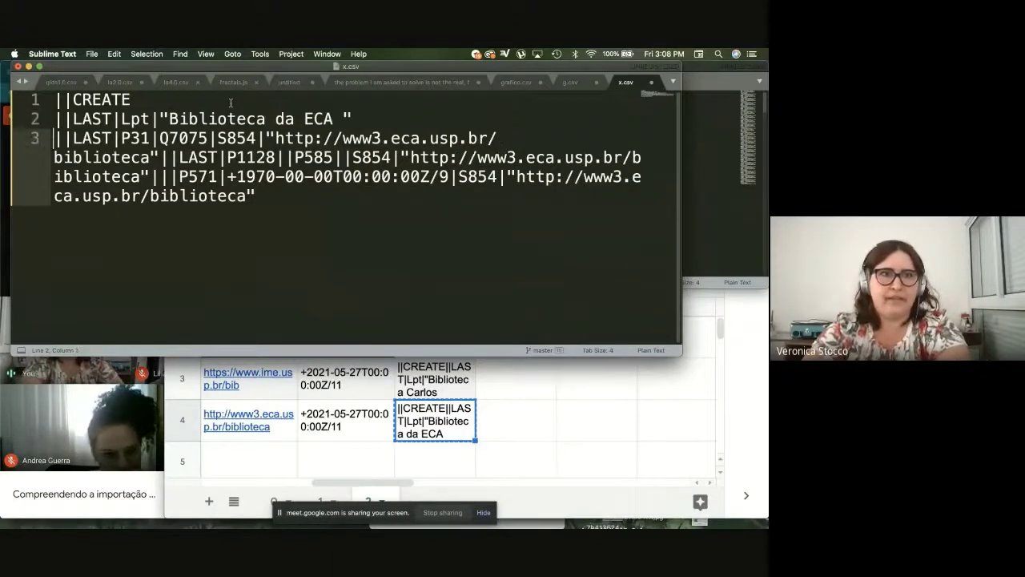
left_click(160, 158)
key("Return")
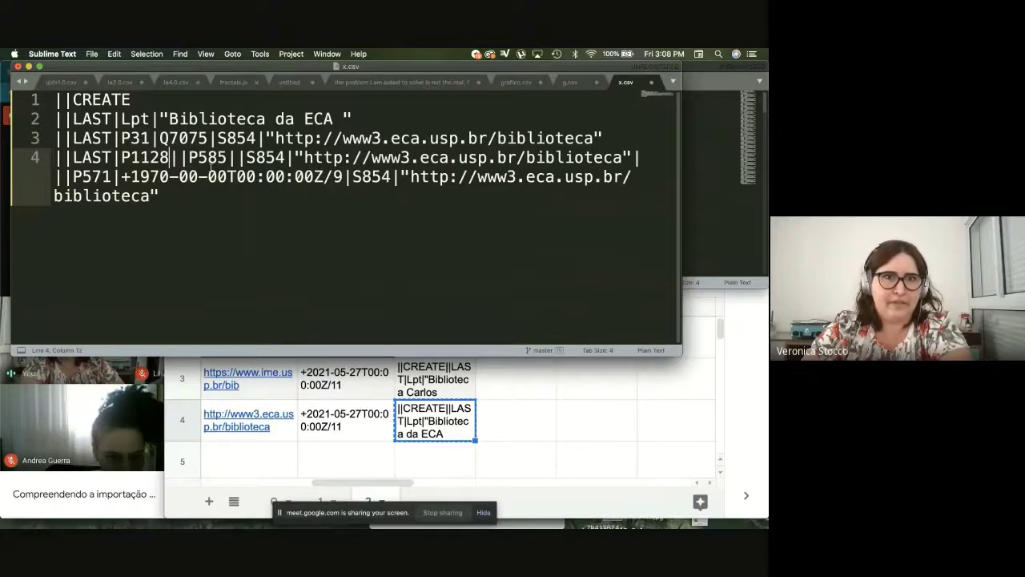
Step: Put the P571 statement on its own line and keep the P585 qualifier joined to the P1128 line
key("Return")
left_click(528, 177)
key("Return")
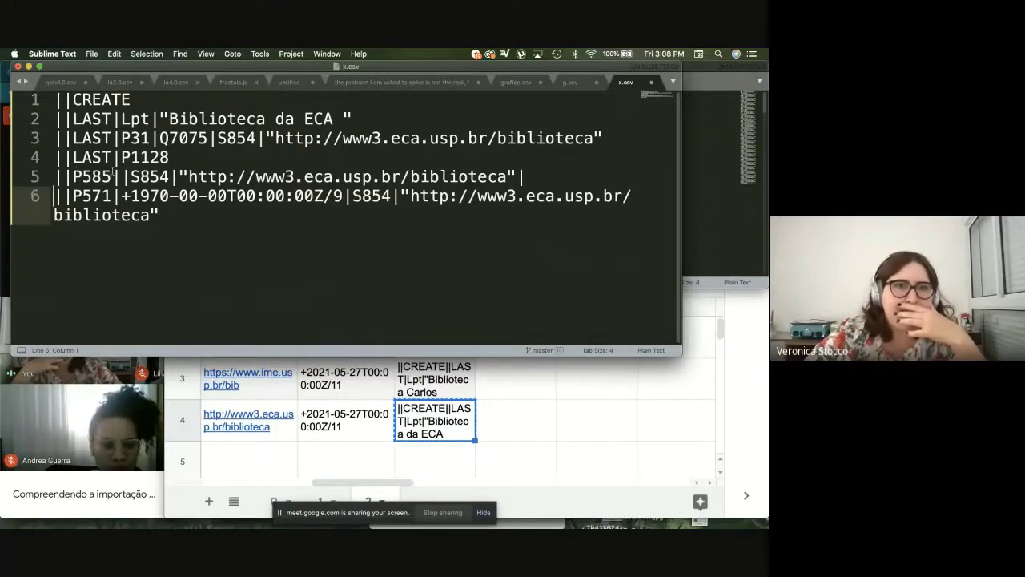
left_click(189, 156)
key("Right")
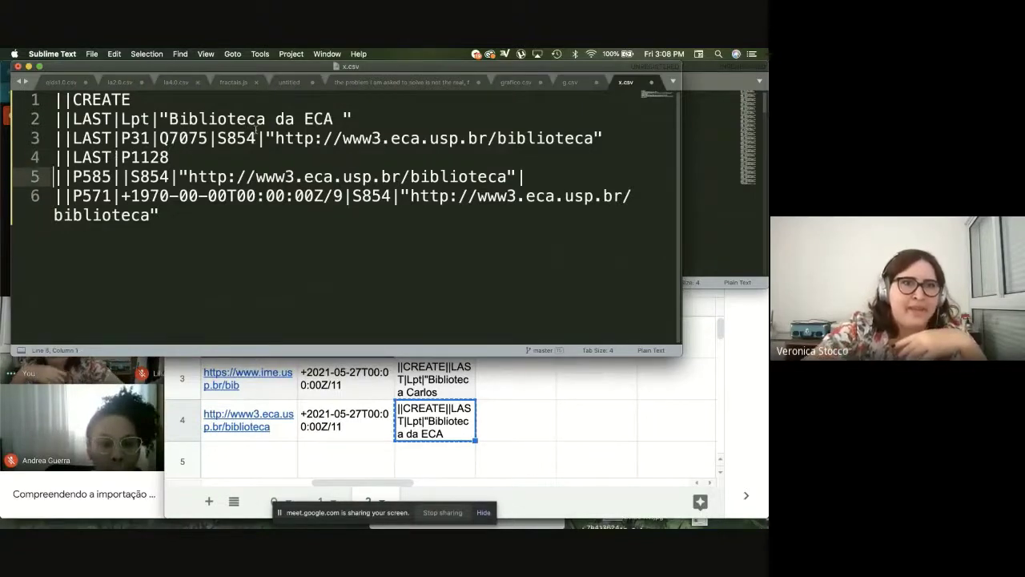
key("BackSpace")
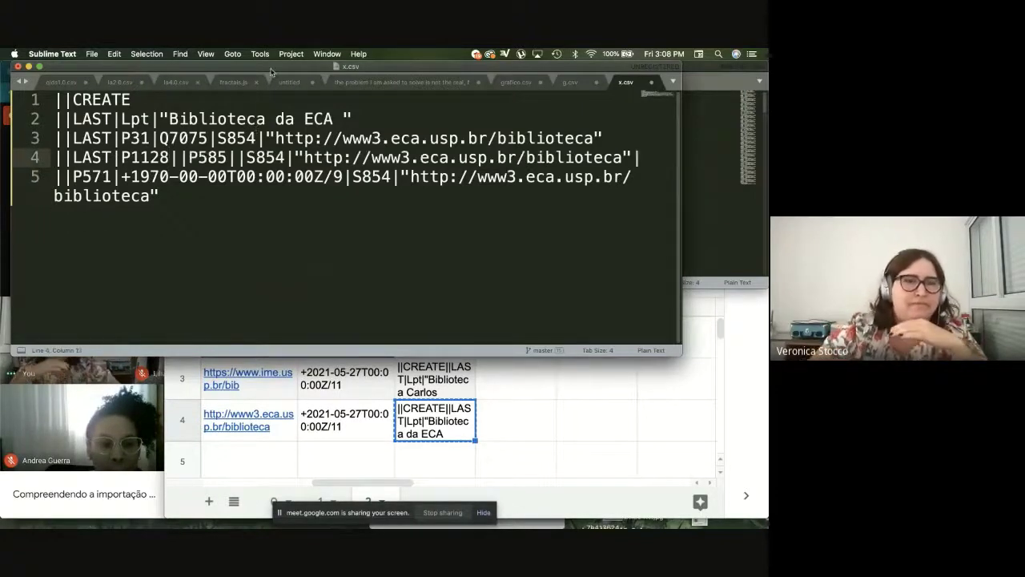
Step: Compare the P1128 and P585 parts of the x.csv commands with cells D4 and E4 in the Tutorial QS sheet
left_click_drag(169, 157, 121, 157)
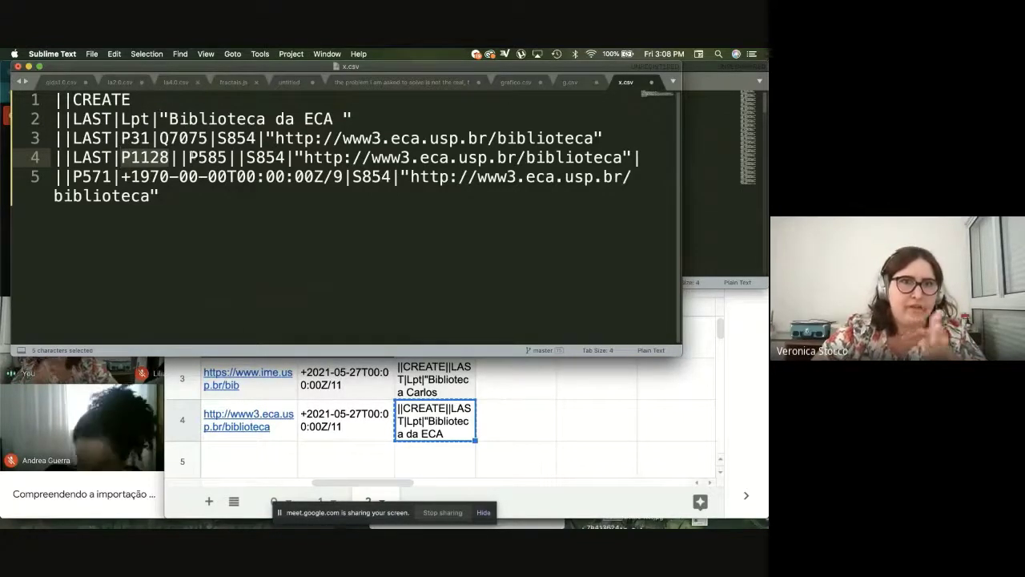
key("Right")
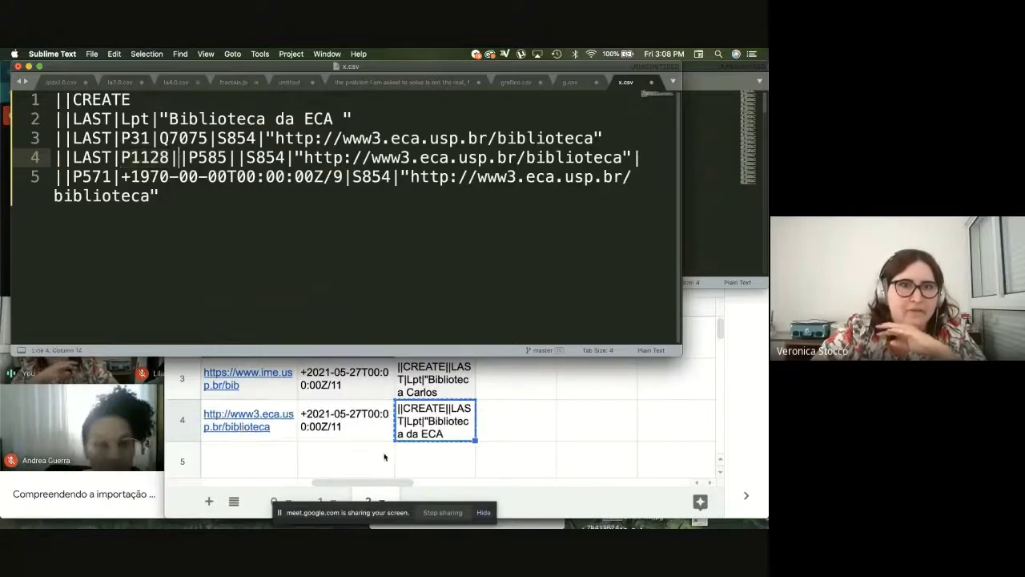
left_click_drag(339, 482, 282, 484)
left_click(324, 346)
left_click_drag(354, 433, 407, 423)
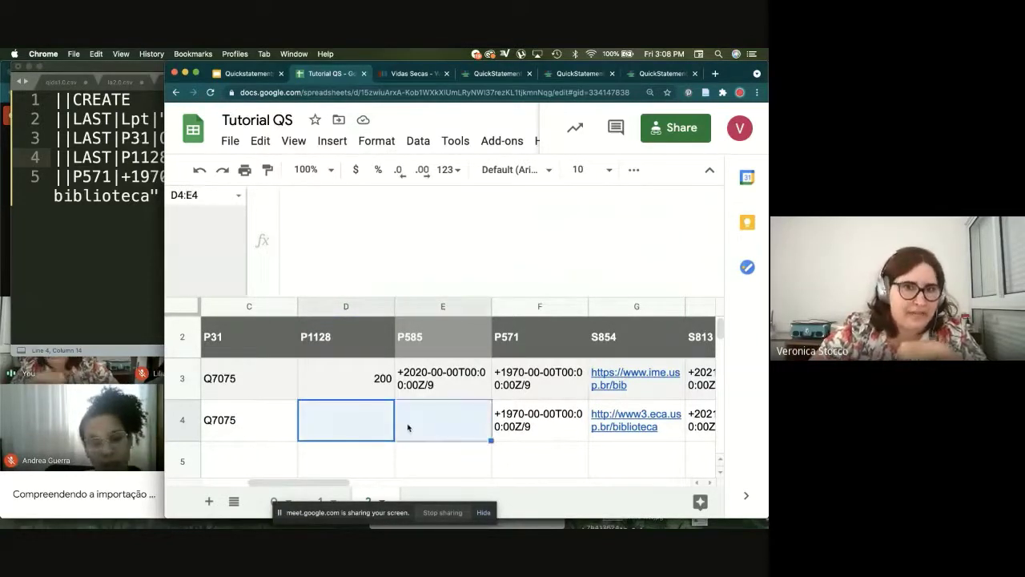
scroll(721, 320, "up", 1)
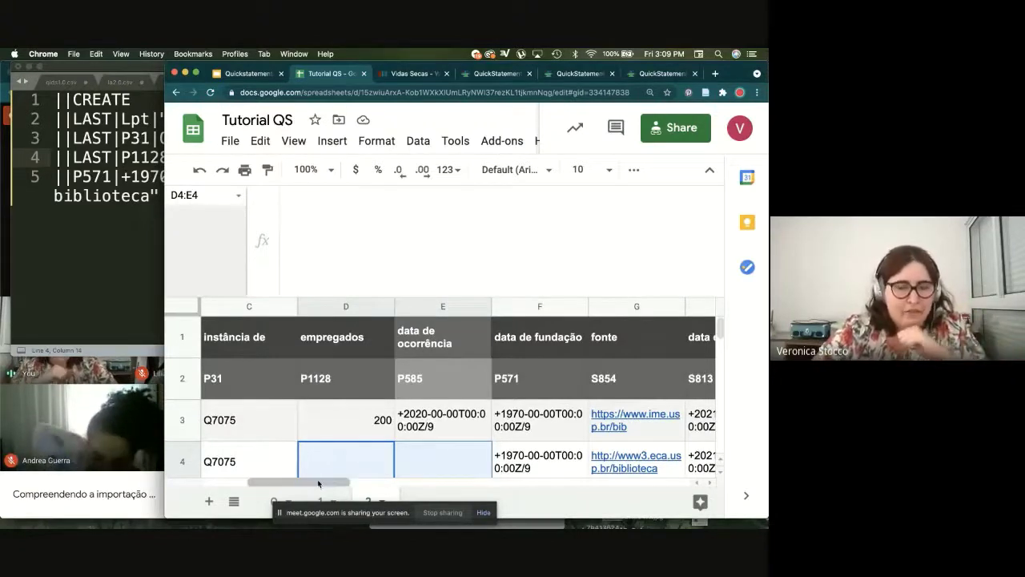
left_click(355, 457)
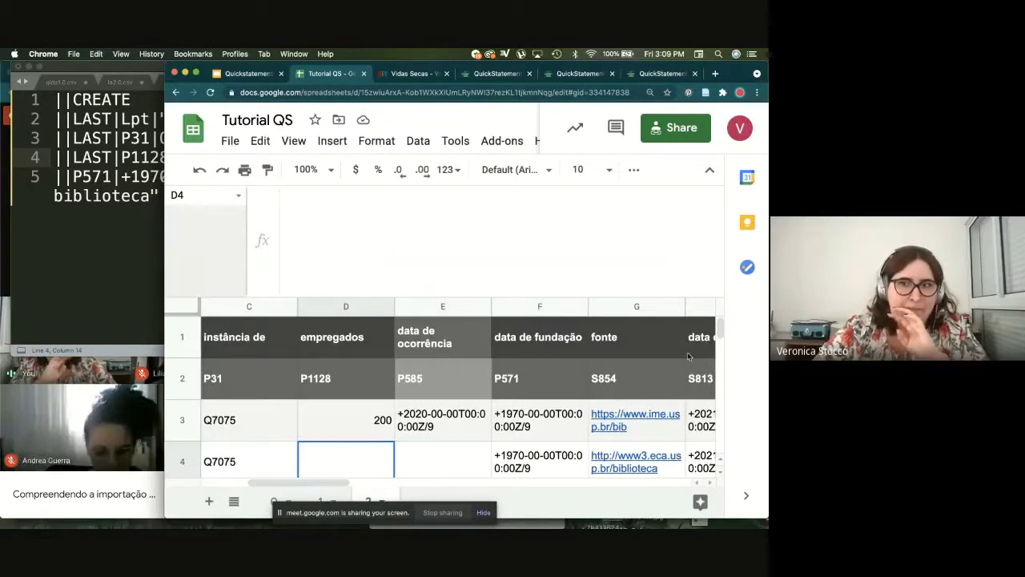
scroll(717, 330, "down", 15)
scroll(718, 330, "up", 15)
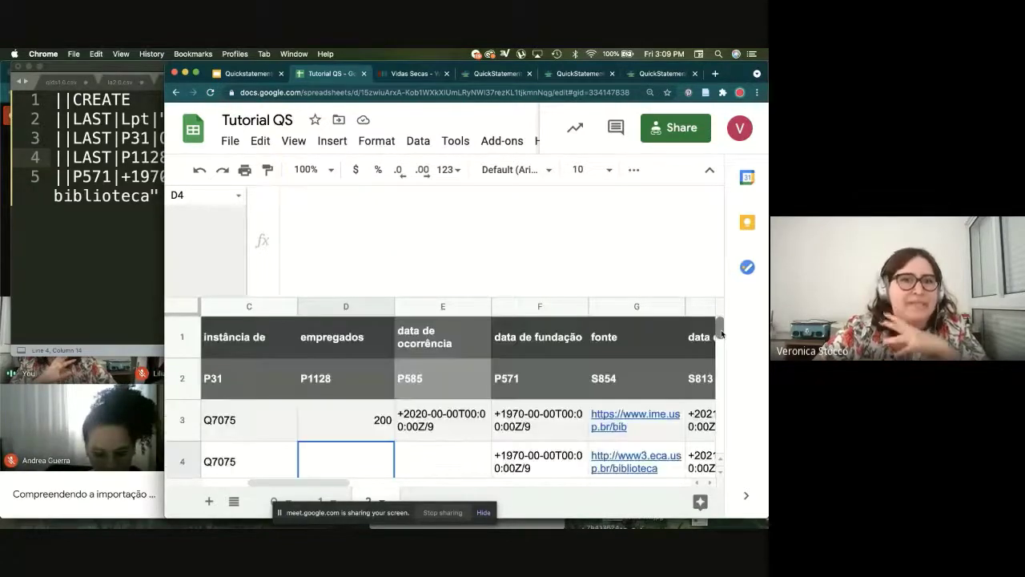
Step: Return to Sublime Text and examine the P1128, P585 and P571 statements on lines 4 and 5 of x.csv
key("super+Tab")
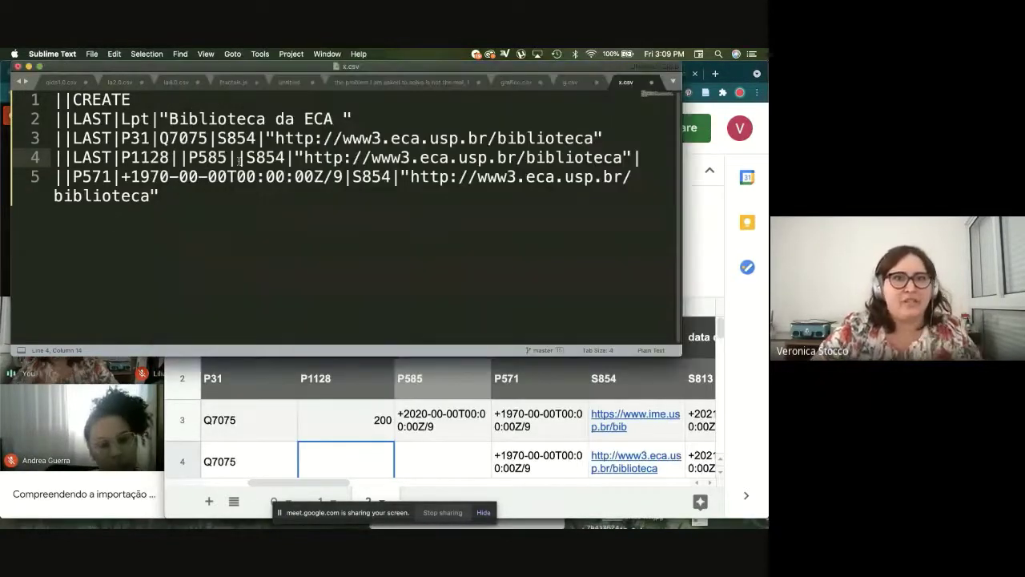
left_click_drag(239, 159, 69, 160)
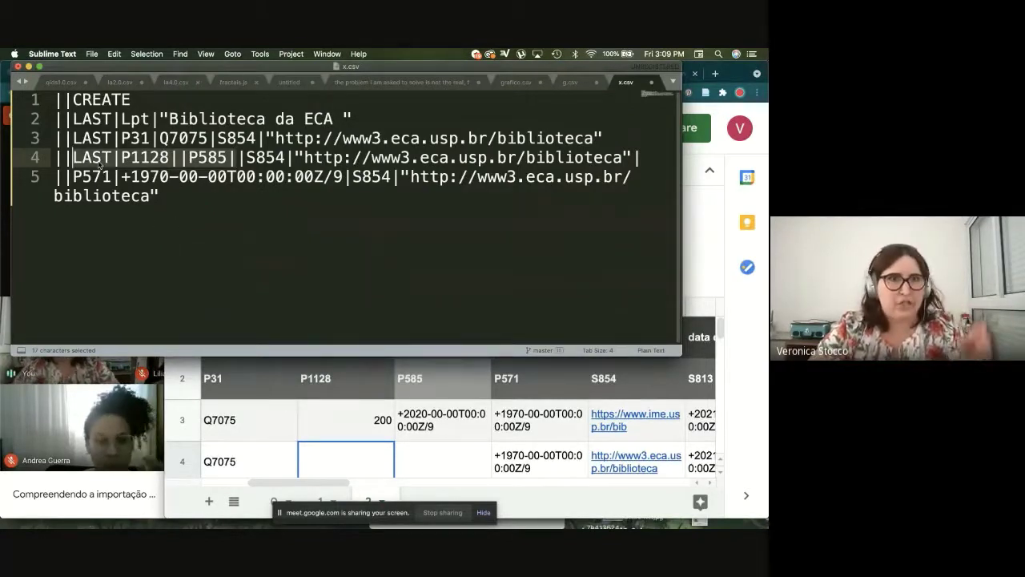
left_click_drag(63, 155, 239, 249)
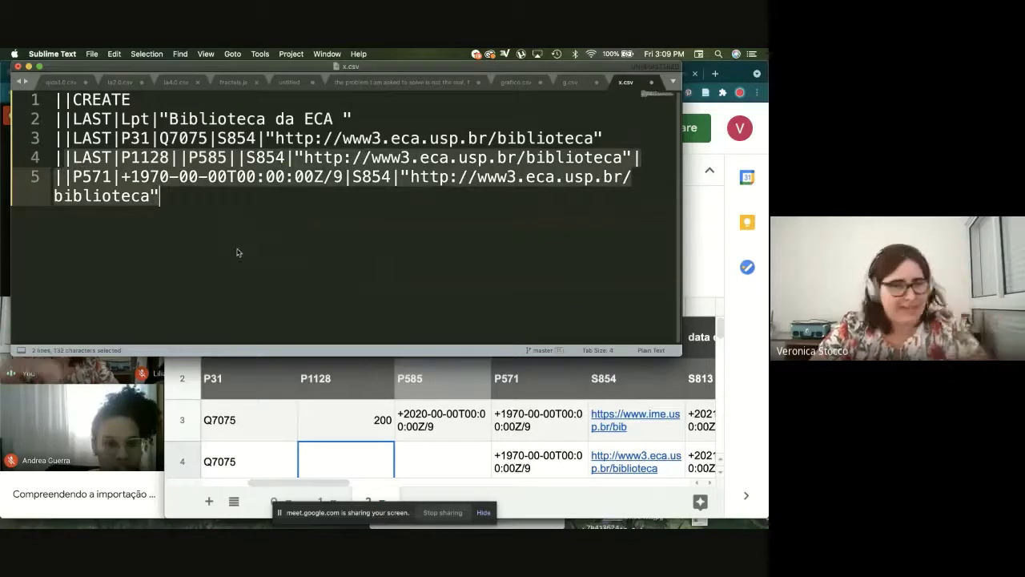
left_click(231, 248)
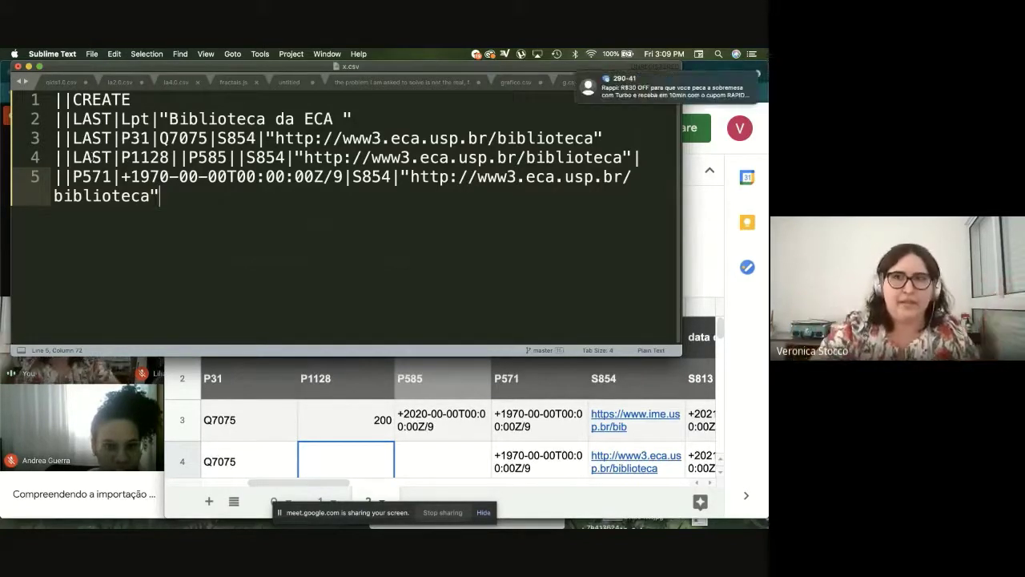
Step: In the Tutorial QS sheet, start an IF with the condition D4<>"" before the label statement in the I4 formula
key("super+Tab")
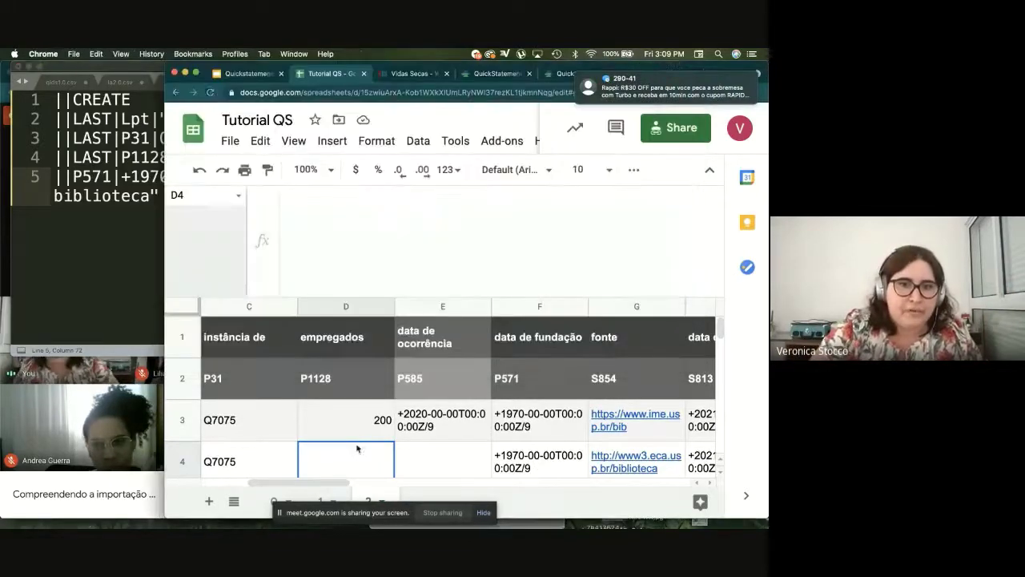
left_click_drag(325, 482, 355, 482)
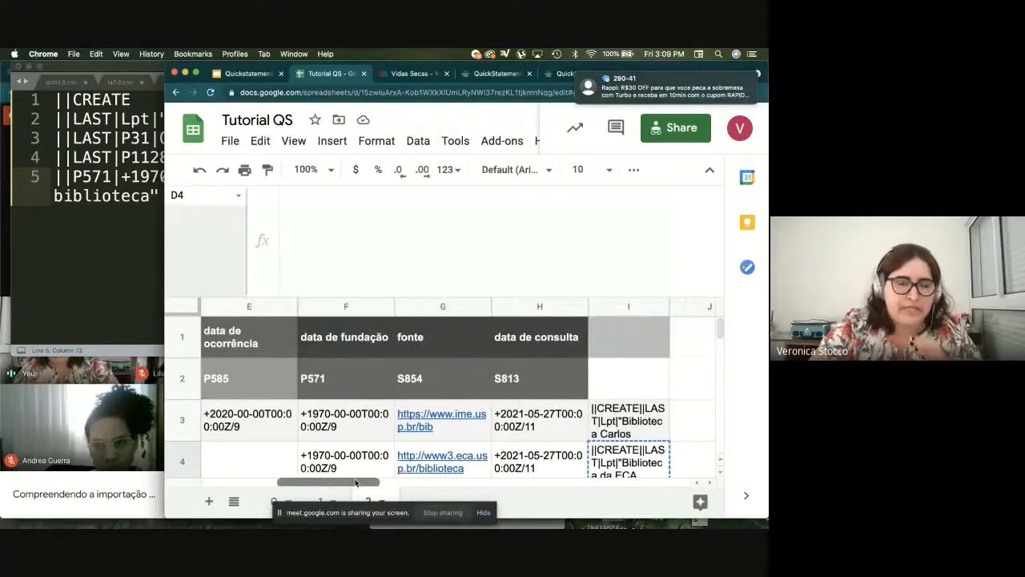
left_click(627, 435)
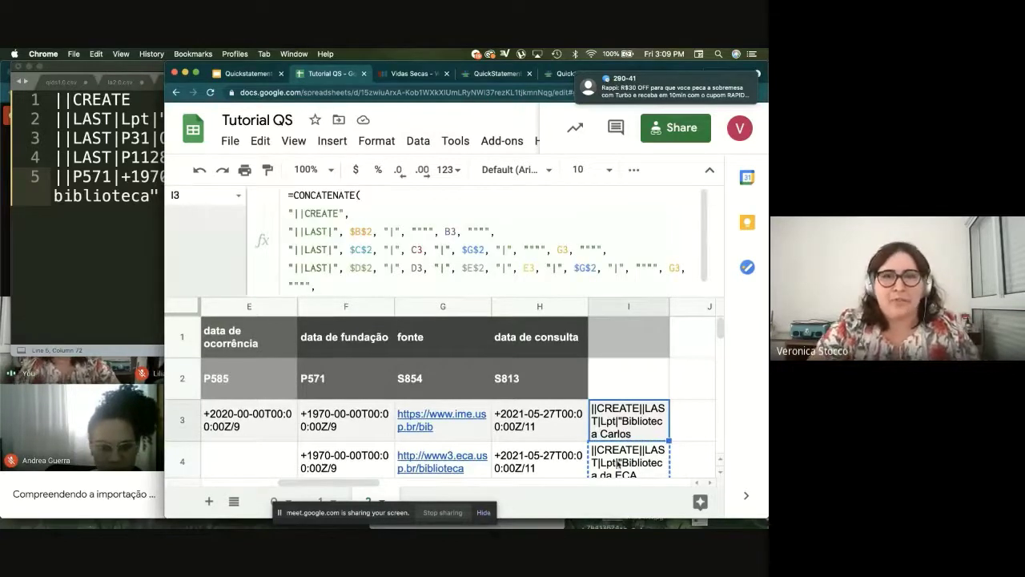
left_click(631, 473)
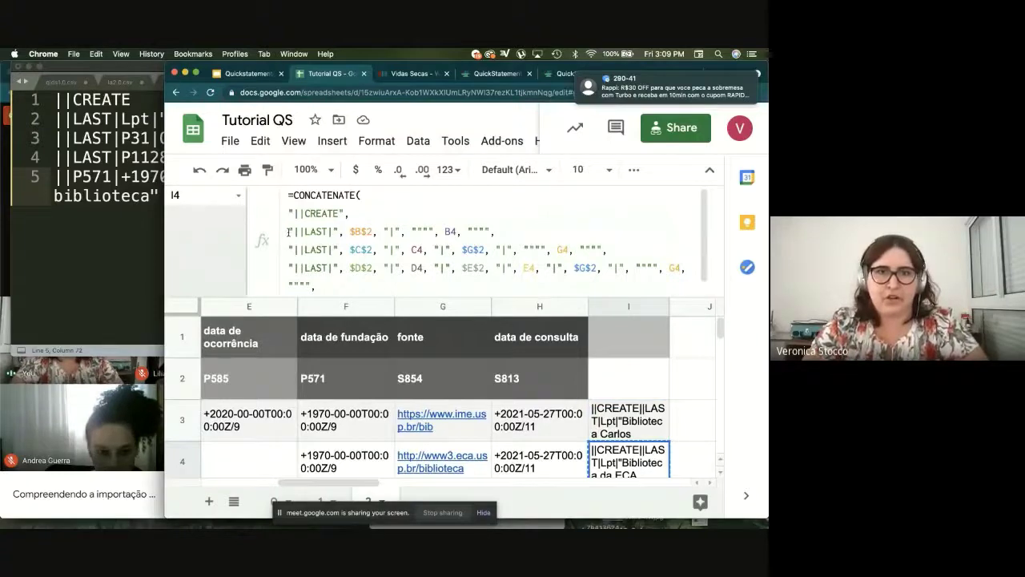
left_click(450, 242)
type("IF(")
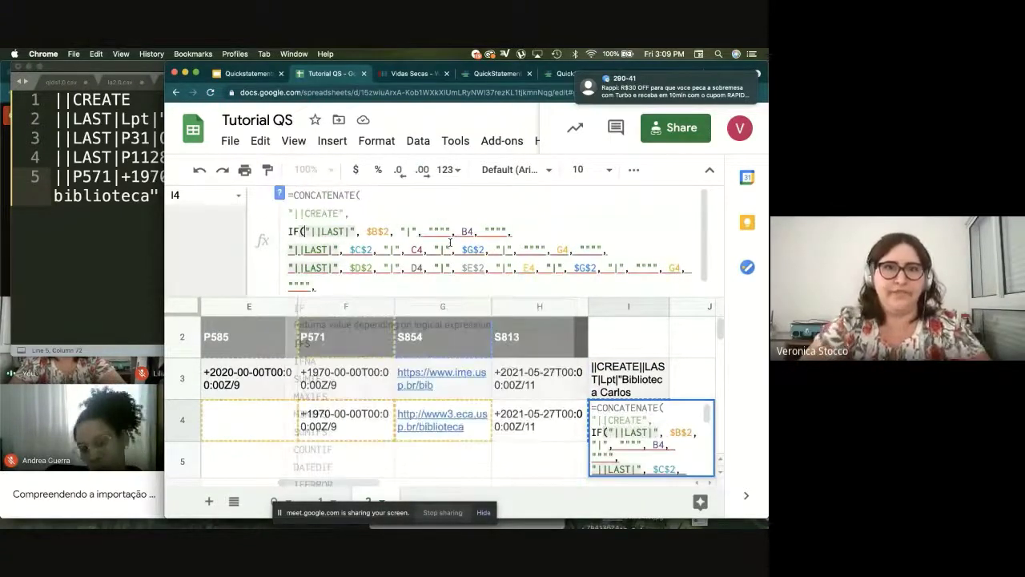
left_click_drag(355, 486, 321, 484)
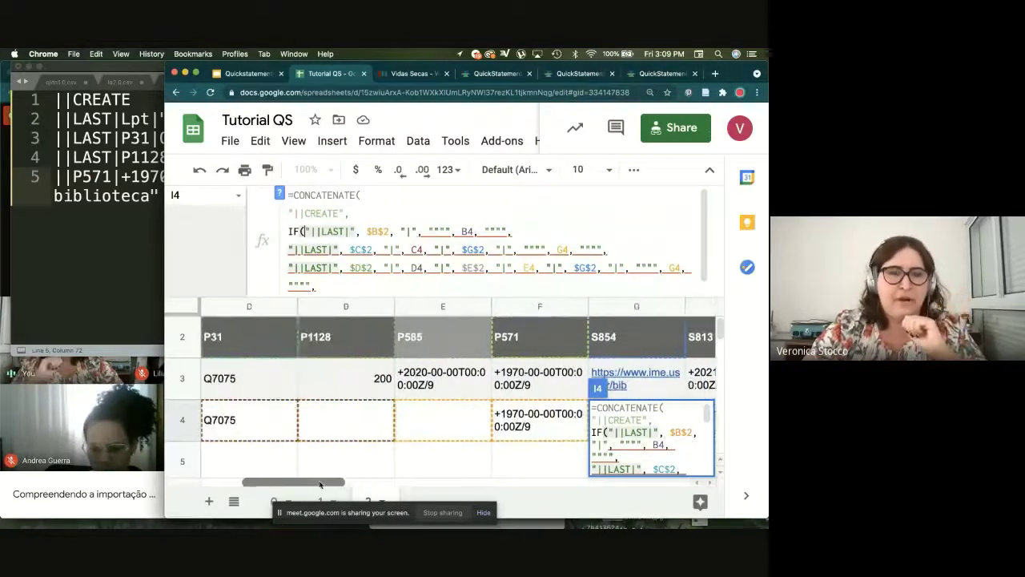
left_click(340, 427)
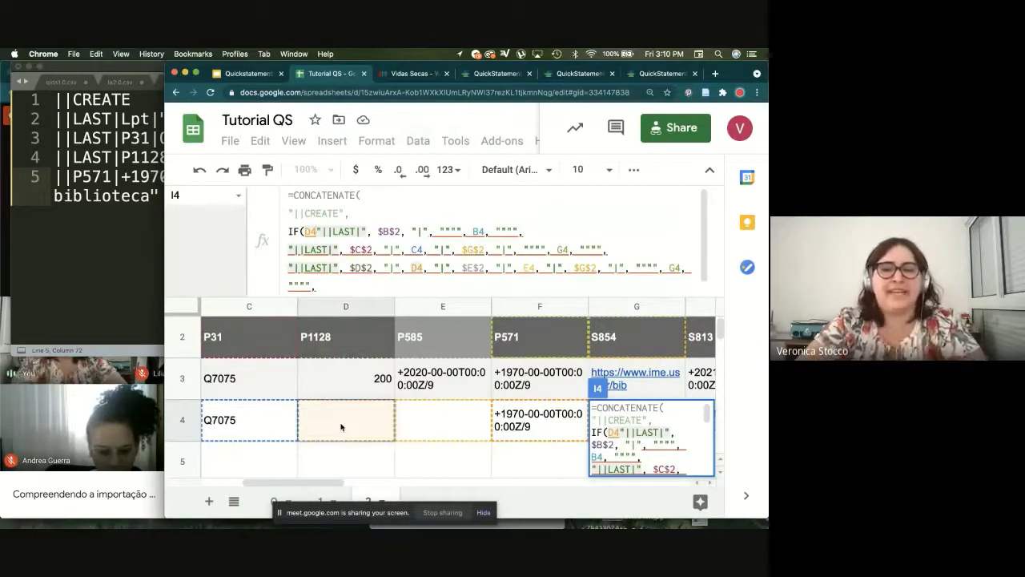
type("<>\"\"")
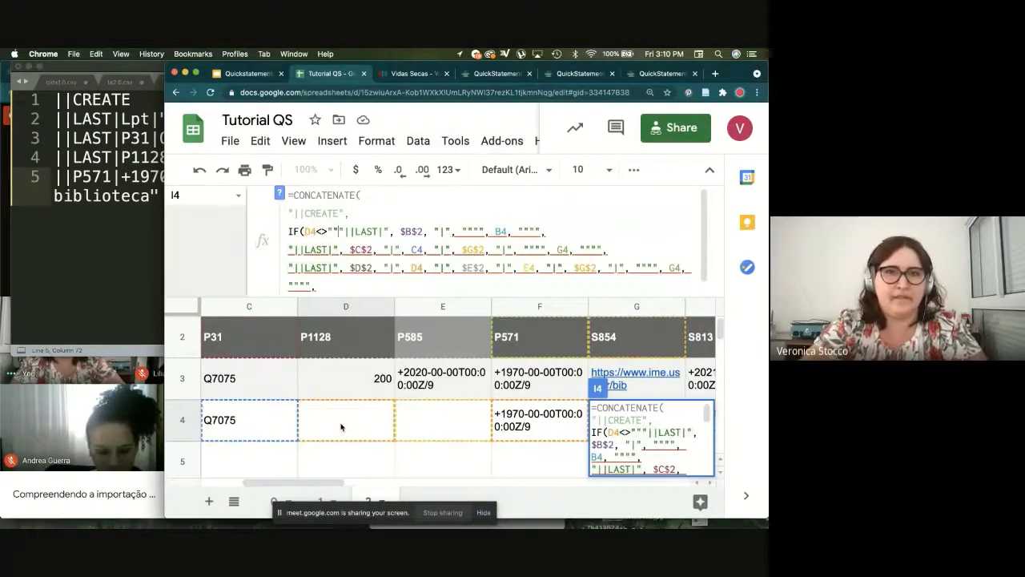
Step: Add a nested CONCATENATE as the IF's true value, starting at the label's "||LAST|" part
type(",")
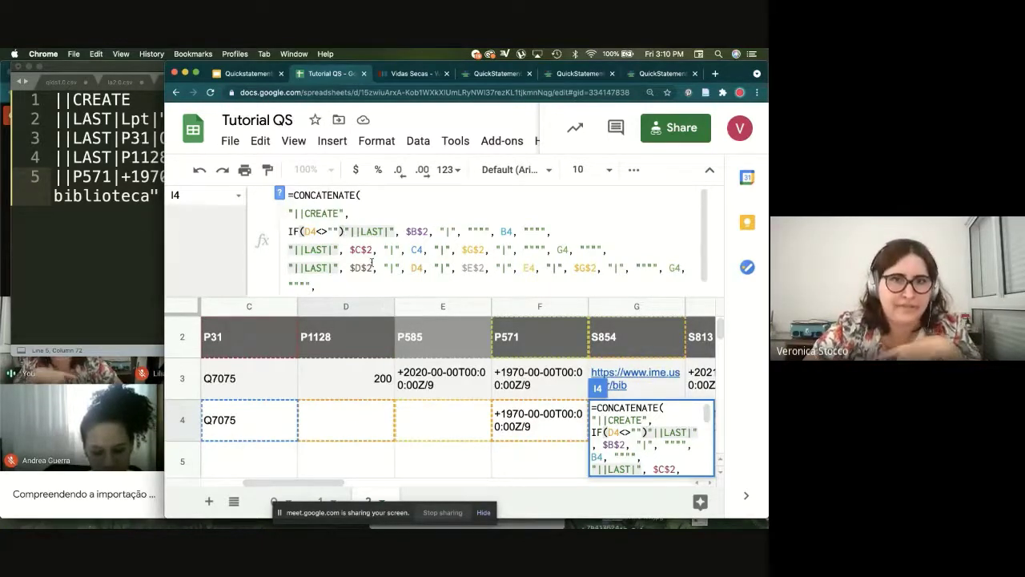
key("BackSpace")
type(", conc")
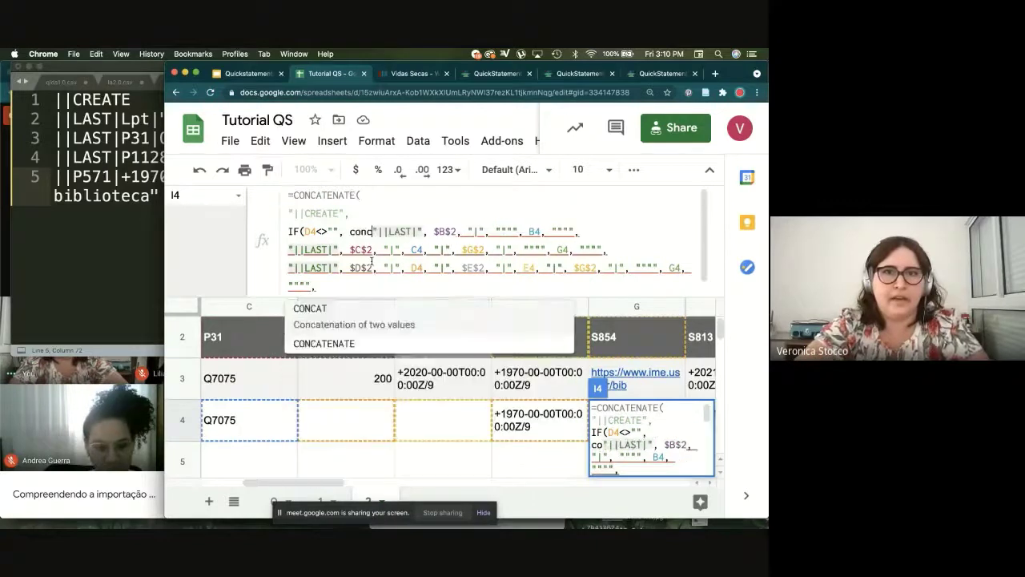
key("BackSpace")
key("BackSpace")
key("BackSpace")
type("oncate")
key("Tab")
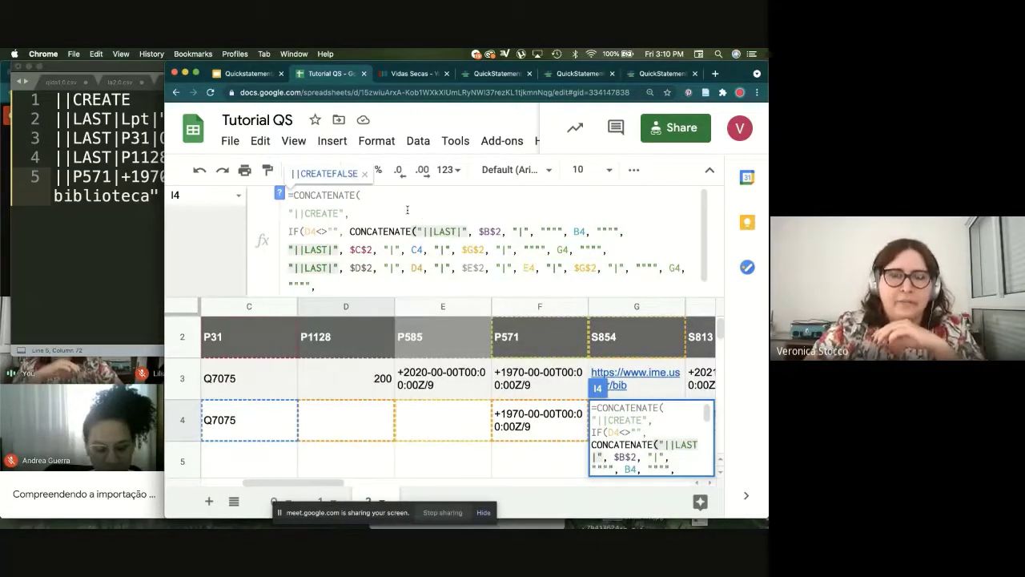
Step: Close the nested CONCATENATE, give the IF an empty string "" as its false value, and enter the I4 formula
left_click(629, 242)
key("Left")
type("), \"\")")
key("Right")
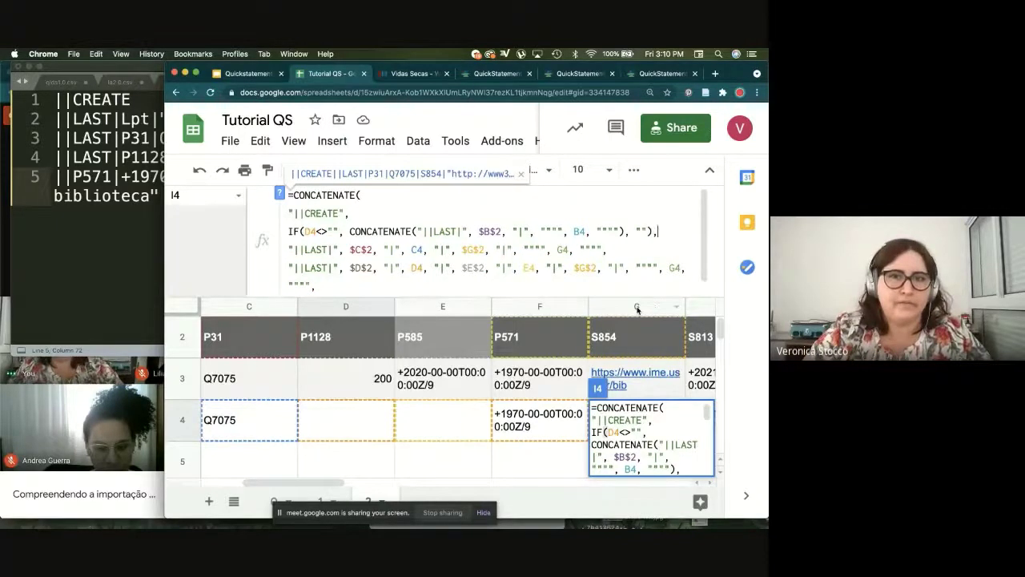
key("Return")
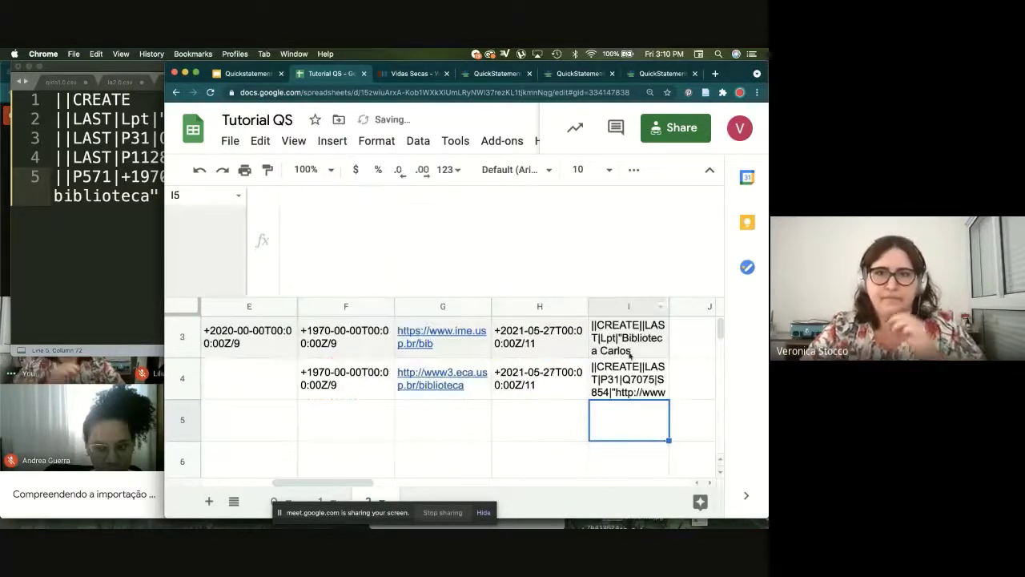
Step: Copy the generated commands from cell I3 and replace the whole content of x.csv in Sublime Text with them
key("Up")
key("Up")
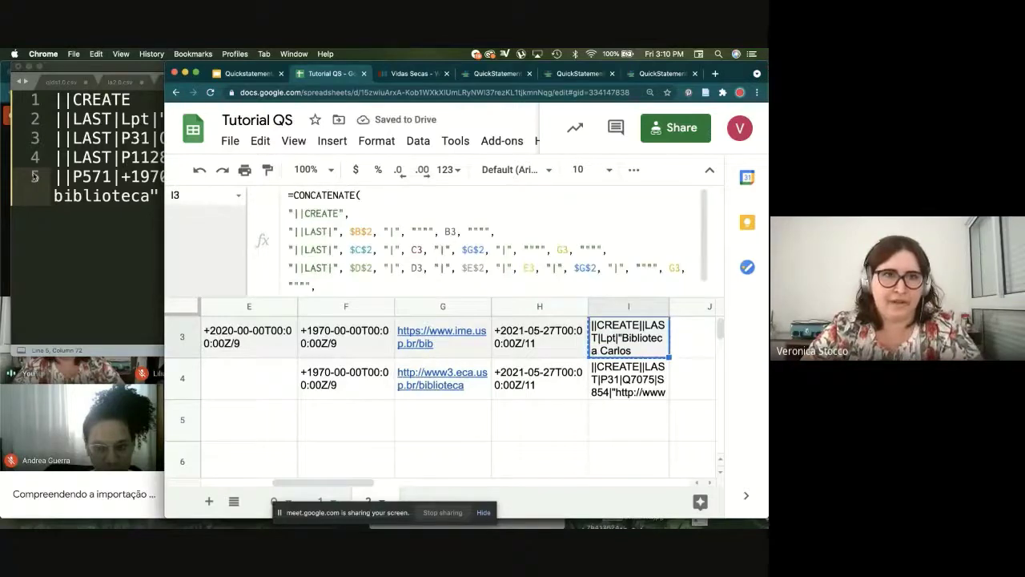
key("super+c")
key("super+Tab")
key("super+a")
key("super+v")
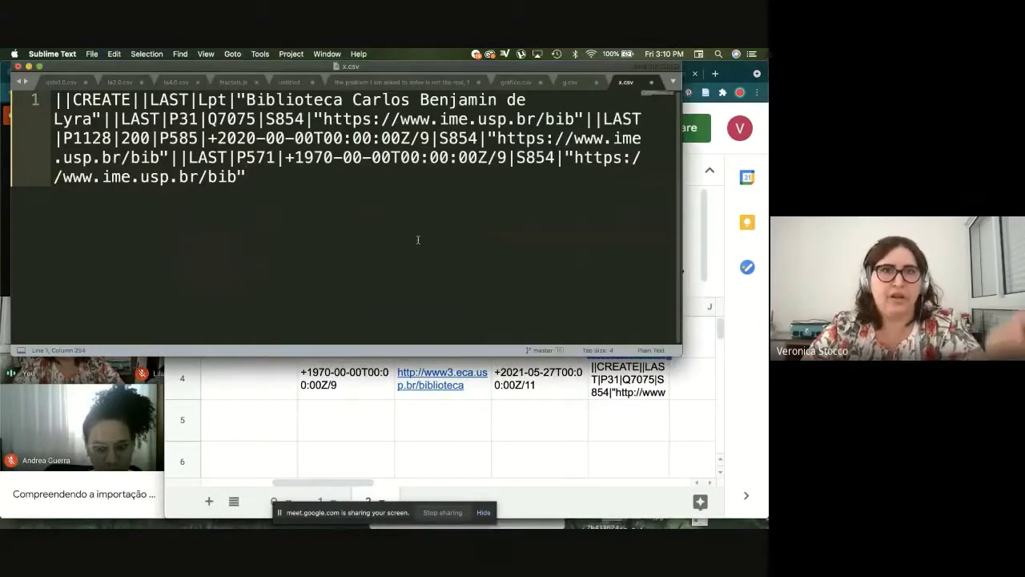
Step: Back in the sheet's I4 formula, insert IF(D4<>"", CONCATENATE( before the $C$2 and $D$2 statements
key("super+Tab")
key("Down")
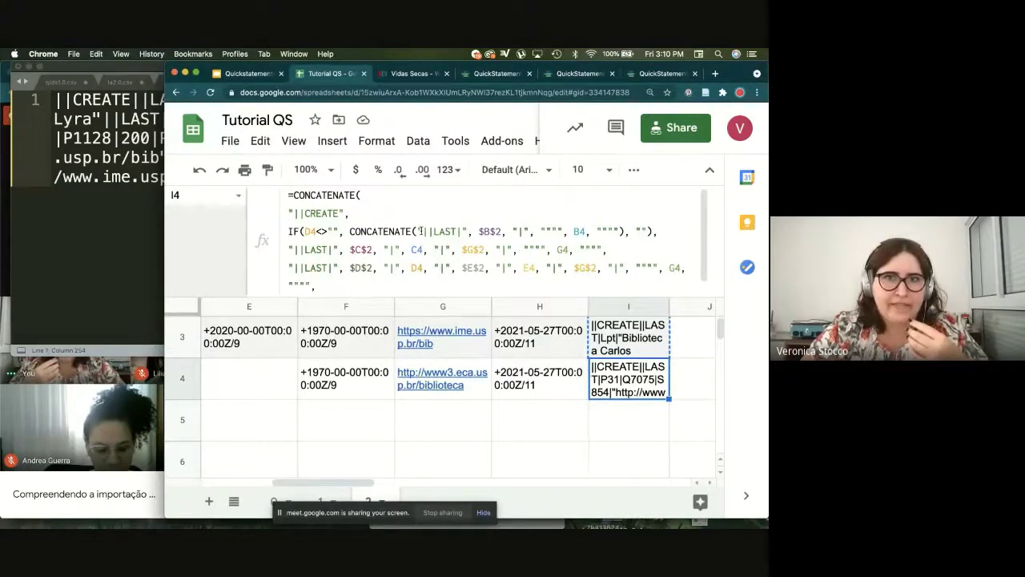
left_click(421, 231)
left_click(293, 250)
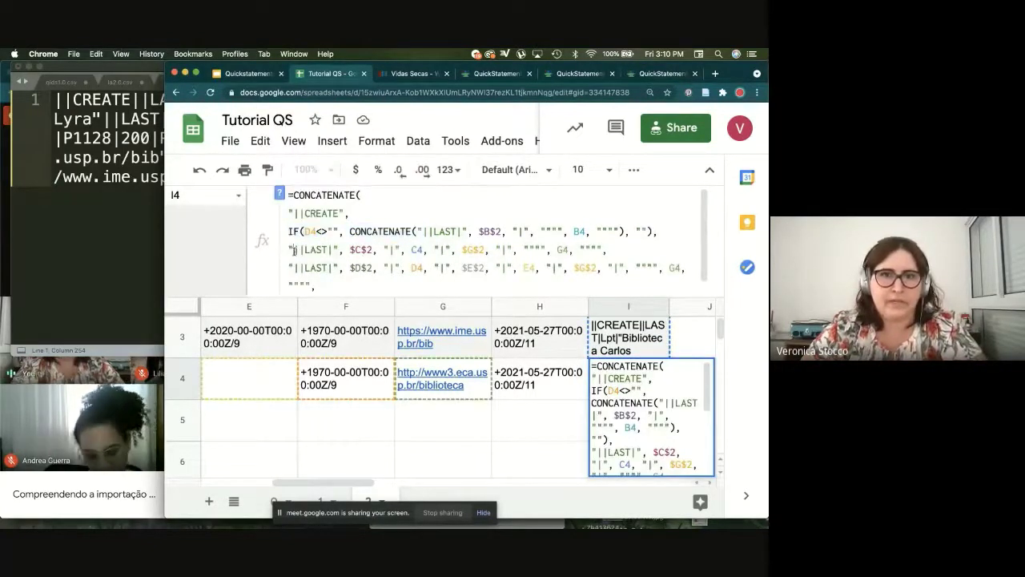
left_click(288, 251)
key("cmd+v")
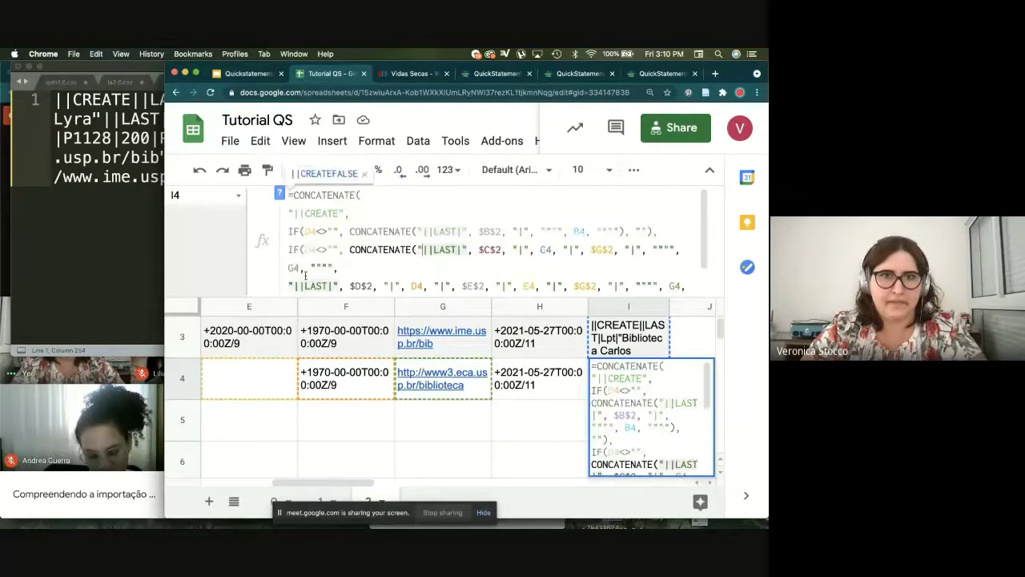
left_click(289, 285)
key("cmd+v")
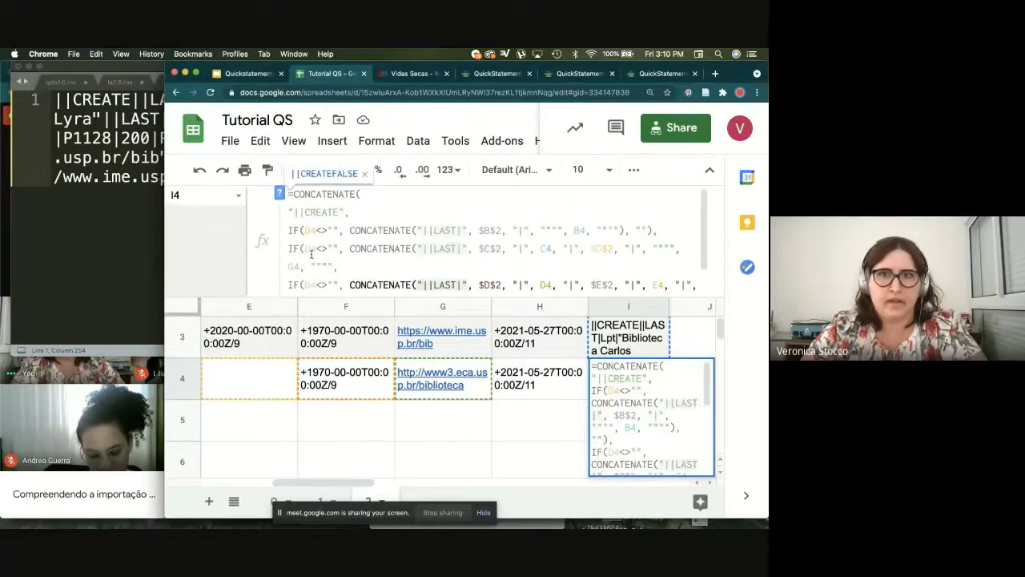
Step: Set the IF conditions to test B4 for the label statement and C4 for the $C$2 statement
left_click(586, 233)
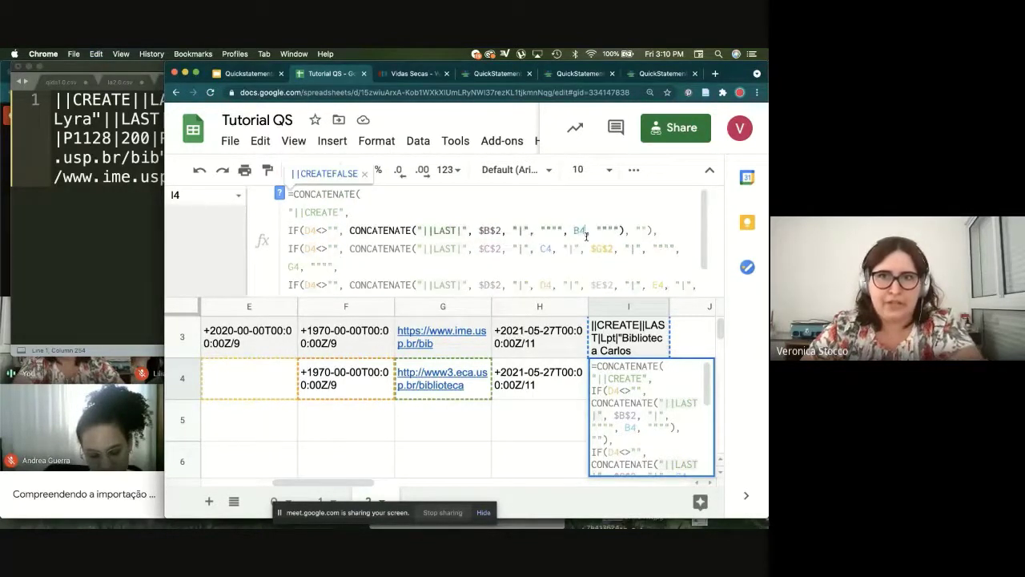
left_click(312, 230)
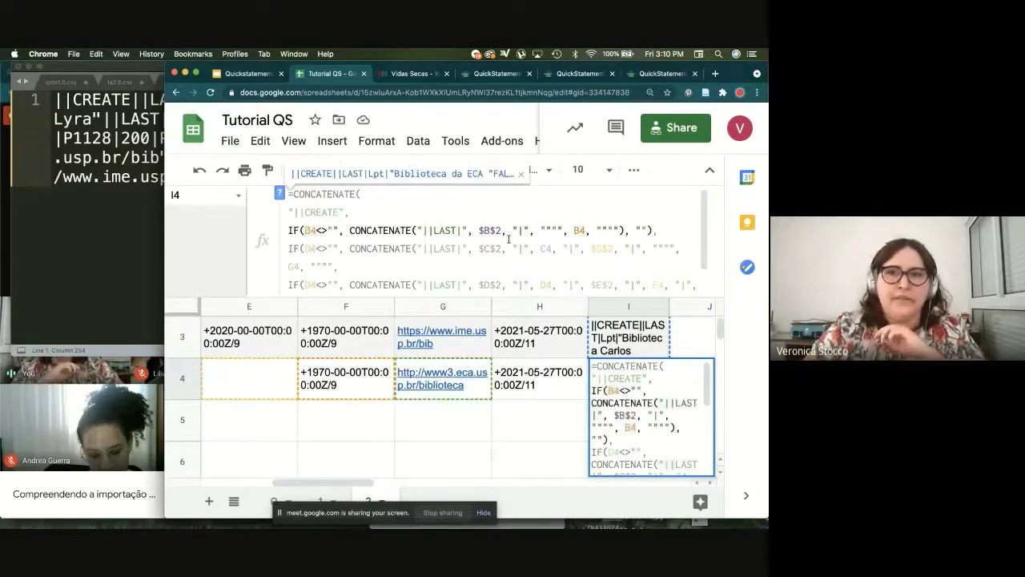
left_click(541, 249)
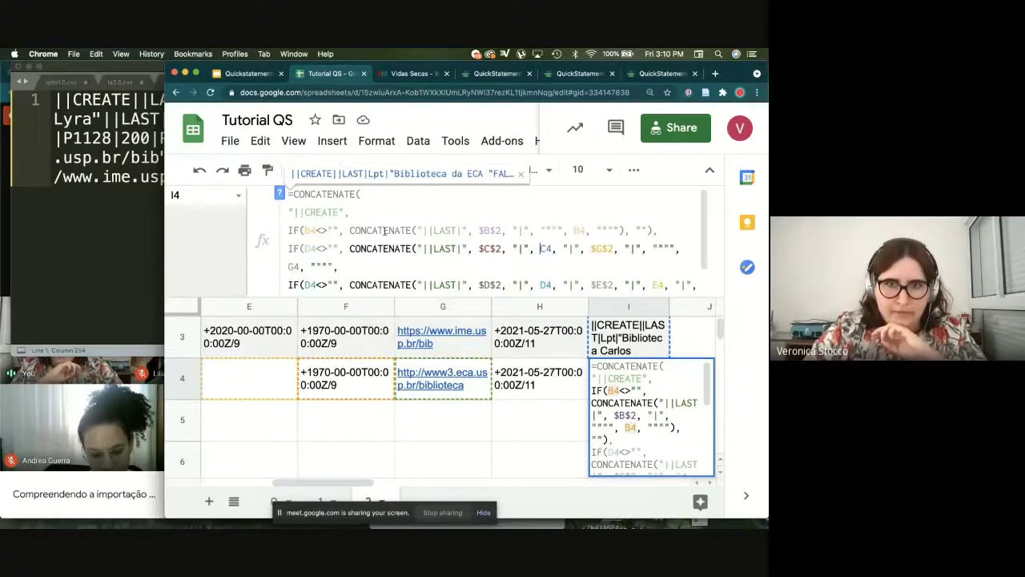
double_click(310, 249)
type("C4")
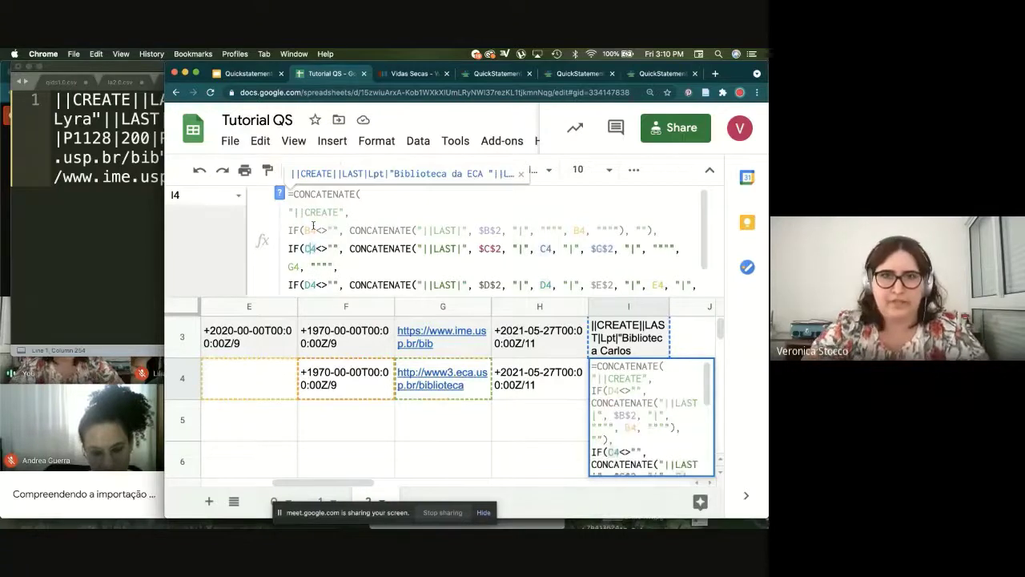
Step: Close the CONCATENATE and IF of the $C$2 and $D$2 statements with an empty string "" as the false value
left_click(324, 266)
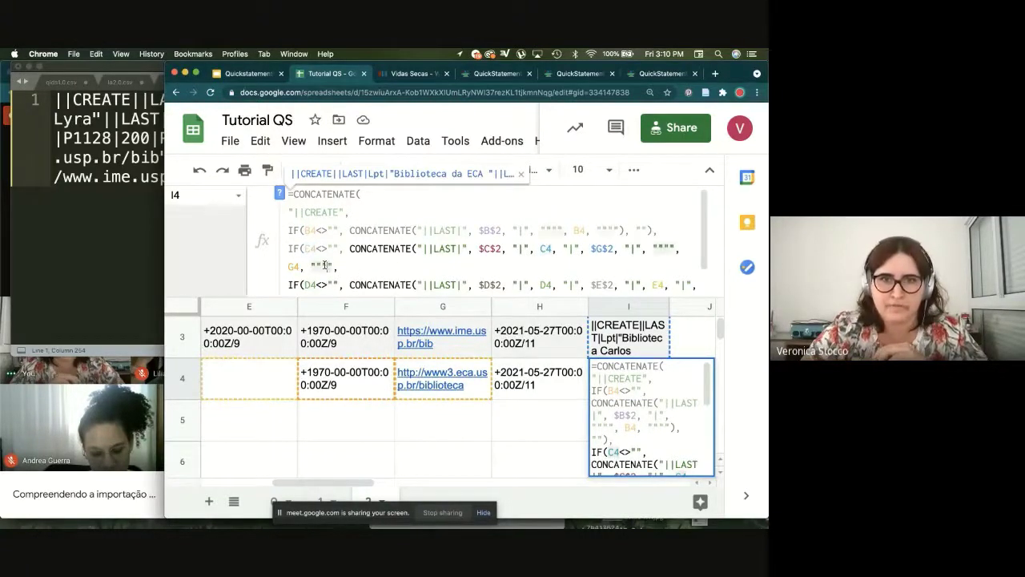
type("),")
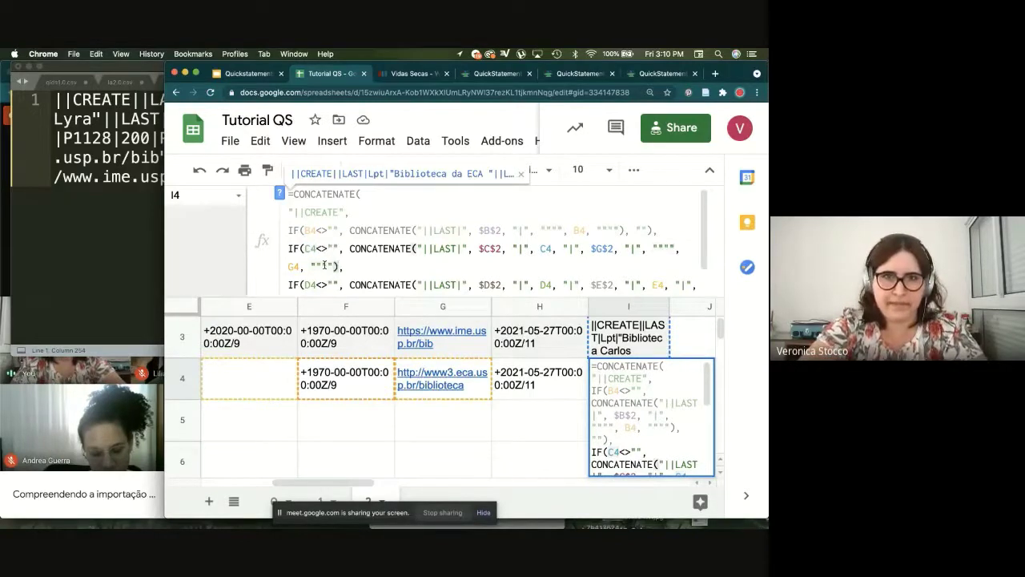
type(" \"\"),")
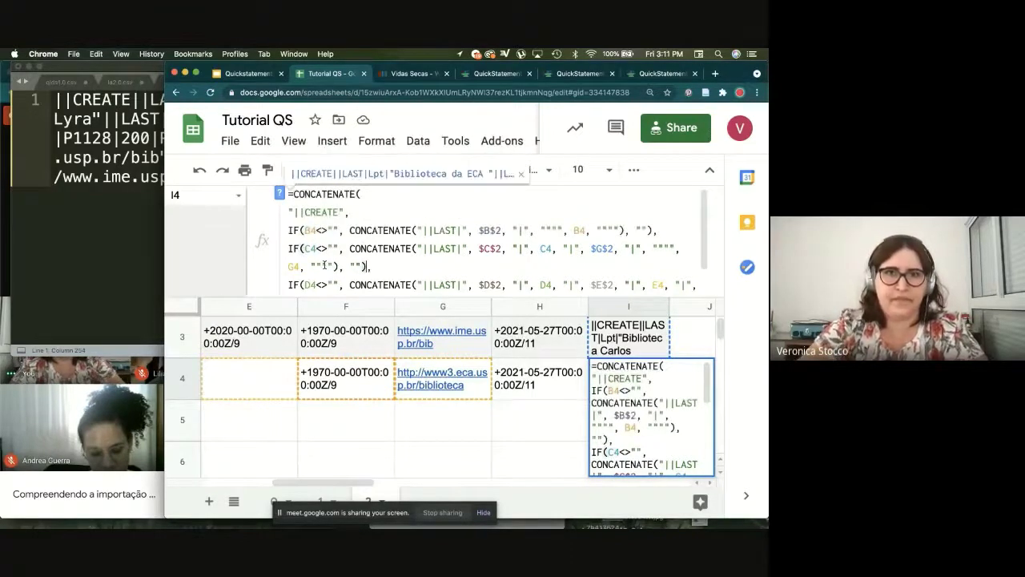
scroll(328, 264, "down", 2)
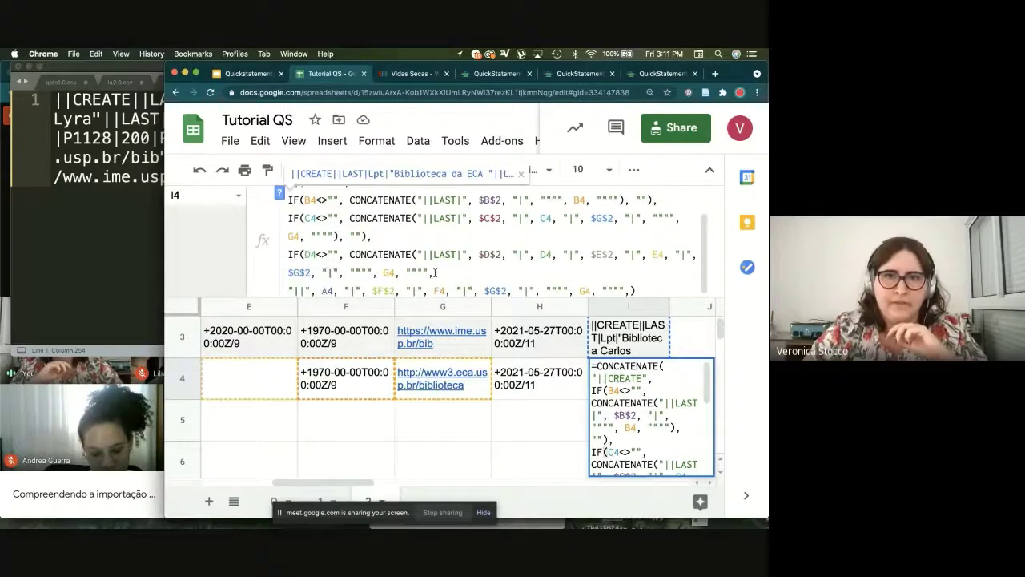
left_click(473, 276)
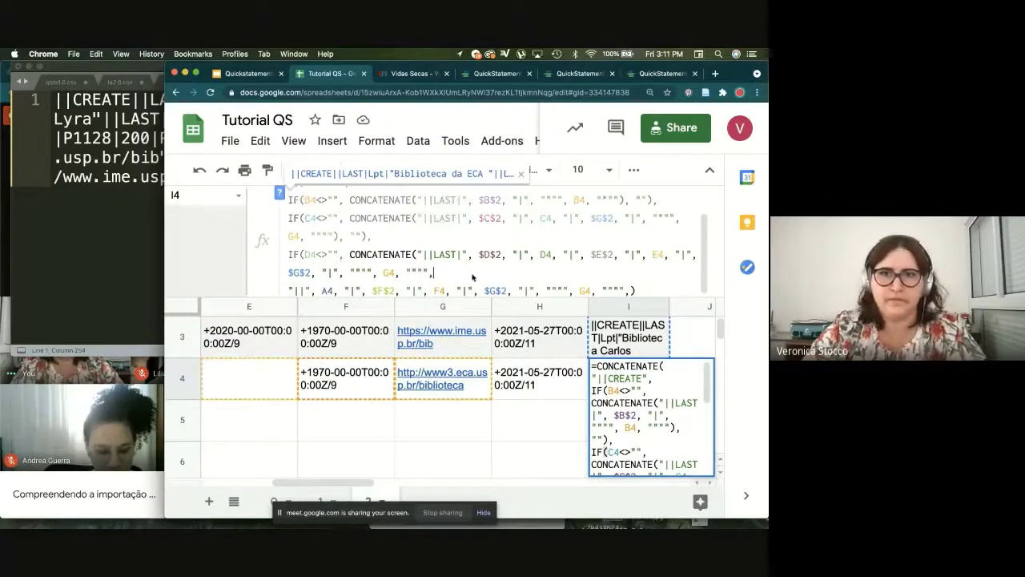
type("), \"\"),")
Step: Insert IF(F4<>"", CONCATENATE( before the $F$2 statement on the last line of the I4 formula
left_click(297, 292)
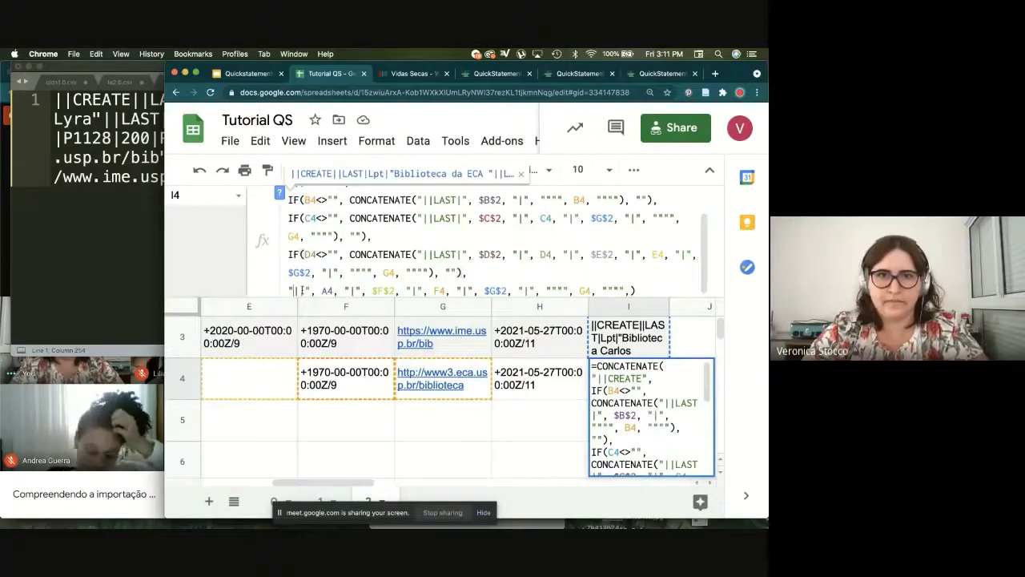
key("super+v")
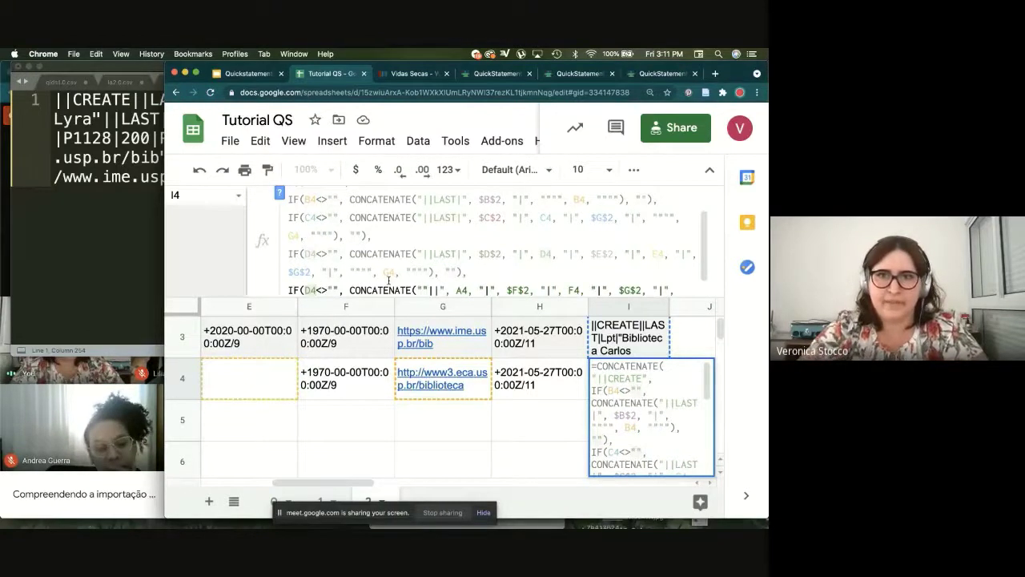
type("F")
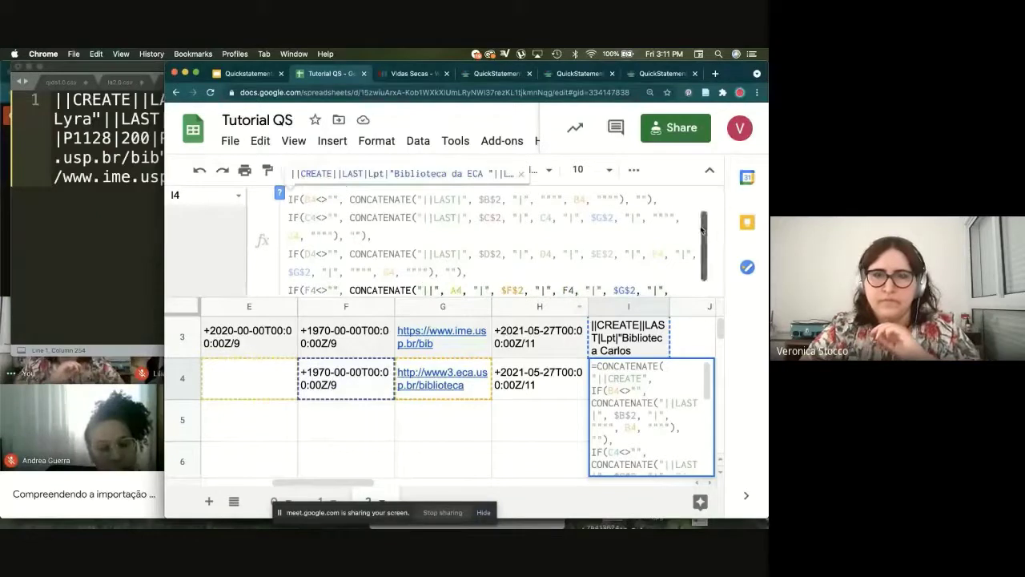
Step: Try to complete the closing parentheses of the $F$2 statement, enter the I4 formula, and review the formula in I3
scroll(702, 230, "down", 1)
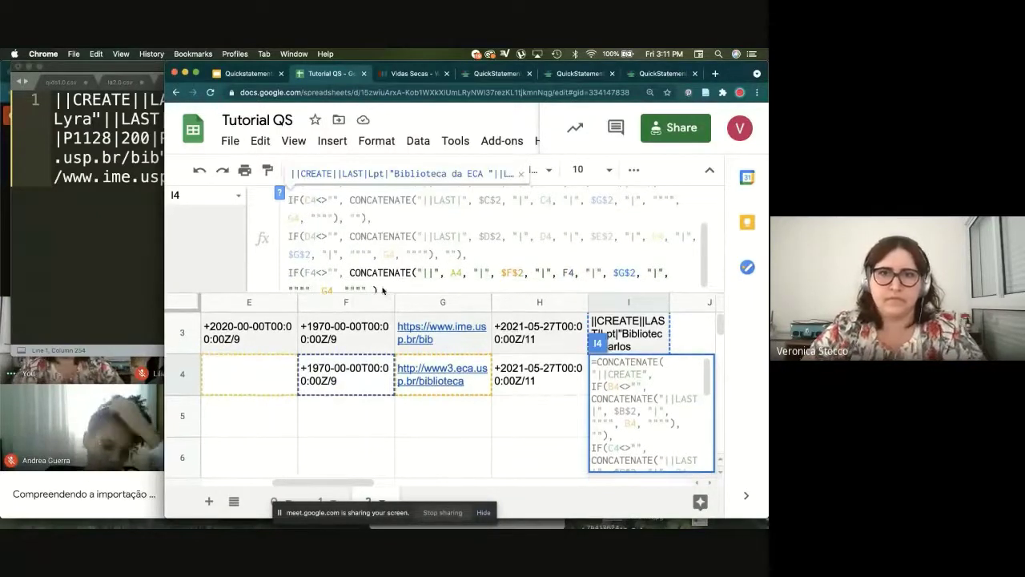
type(")")
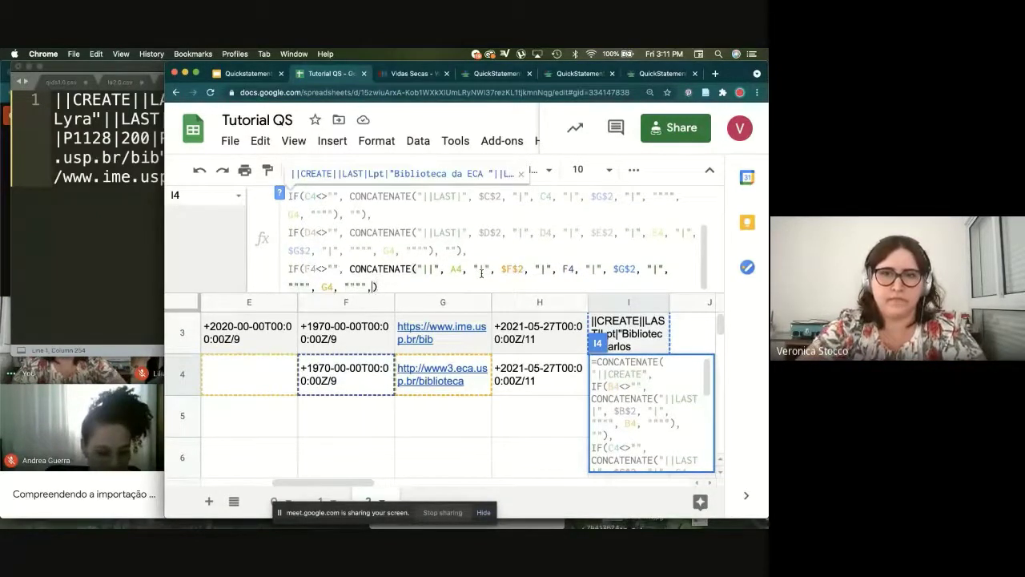
key("shift+Return")
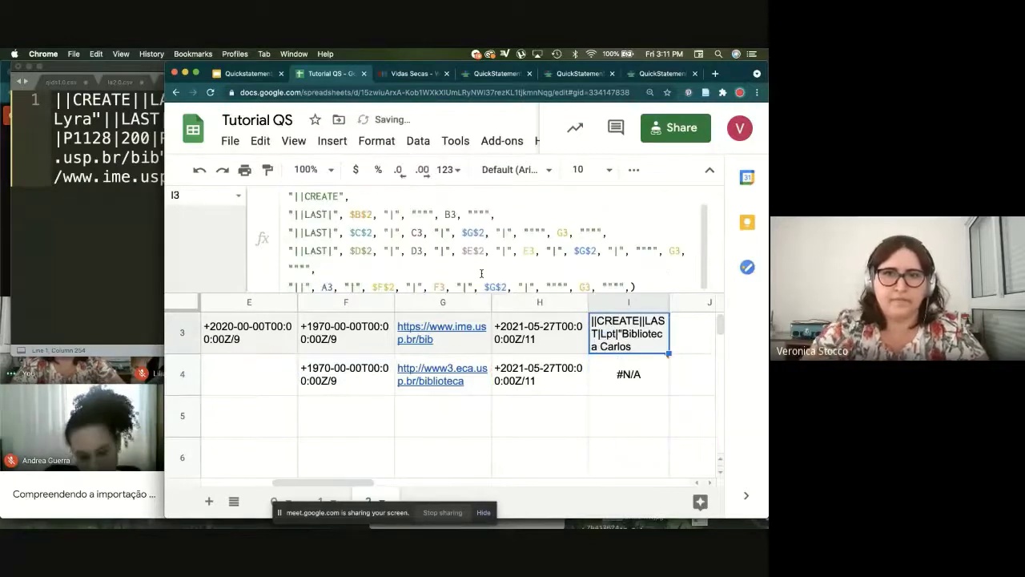
scroll(677, 289, "up", 1)
scroll(677, 289, "down", 1)
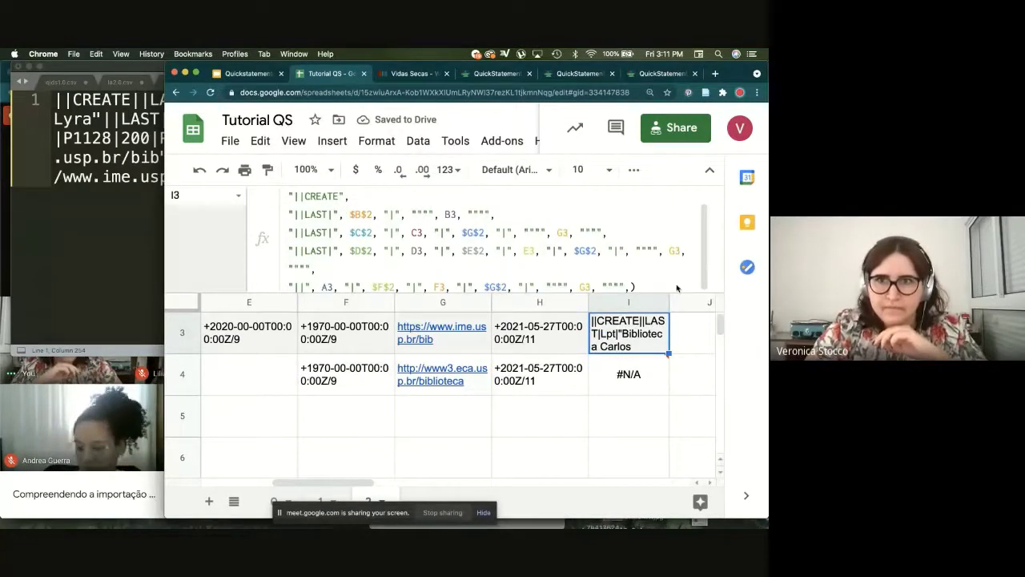
Step: Try to add an empty string "" as the false value of the $F$2 IF in the I4 formula
left_click(627, 287)
left_click(549, 391)
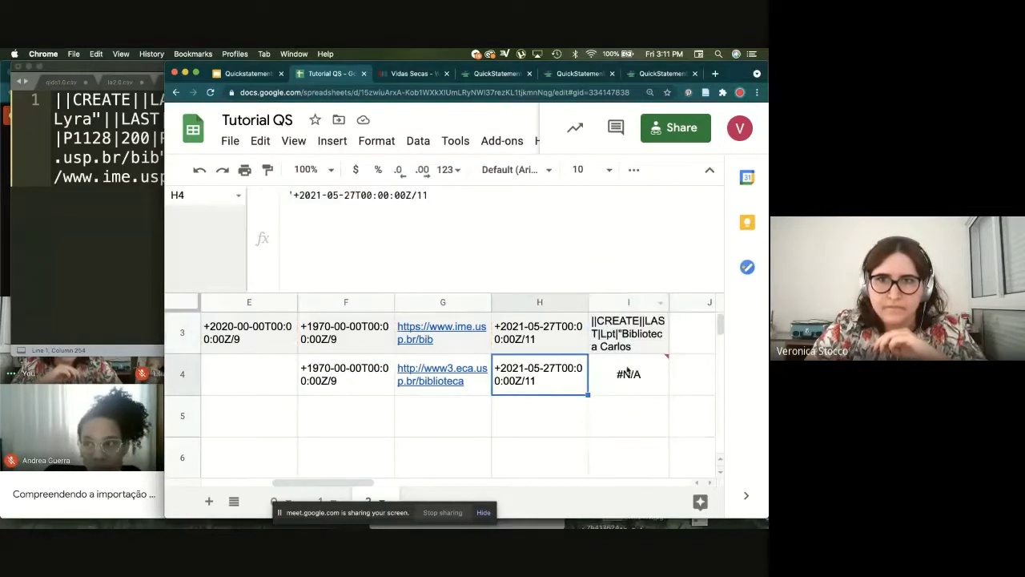
key("Right")
scroll(717, 267, "down", 3)
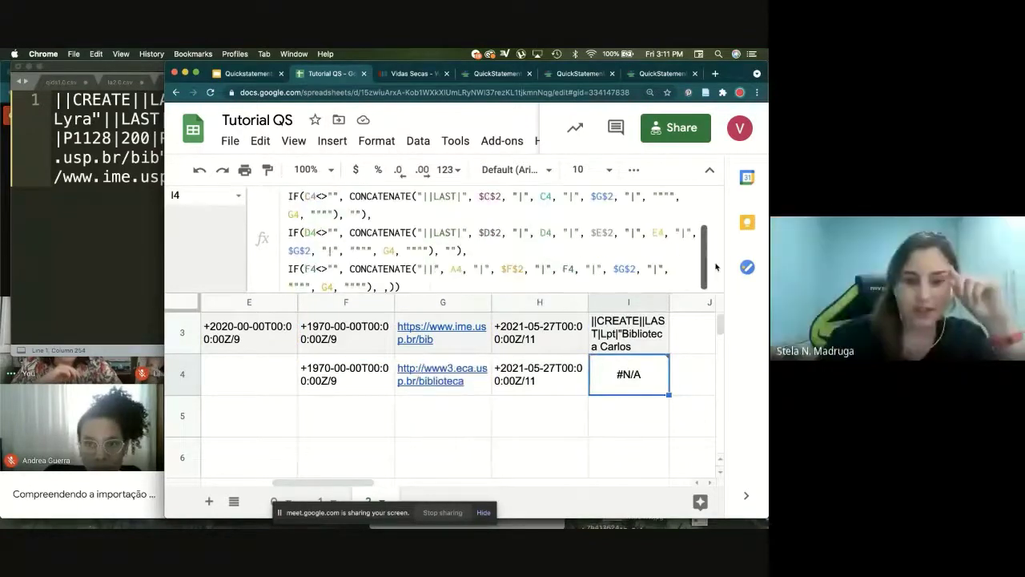
left_click_drag(406, 291, 393, 286)
left_click(435, 270)
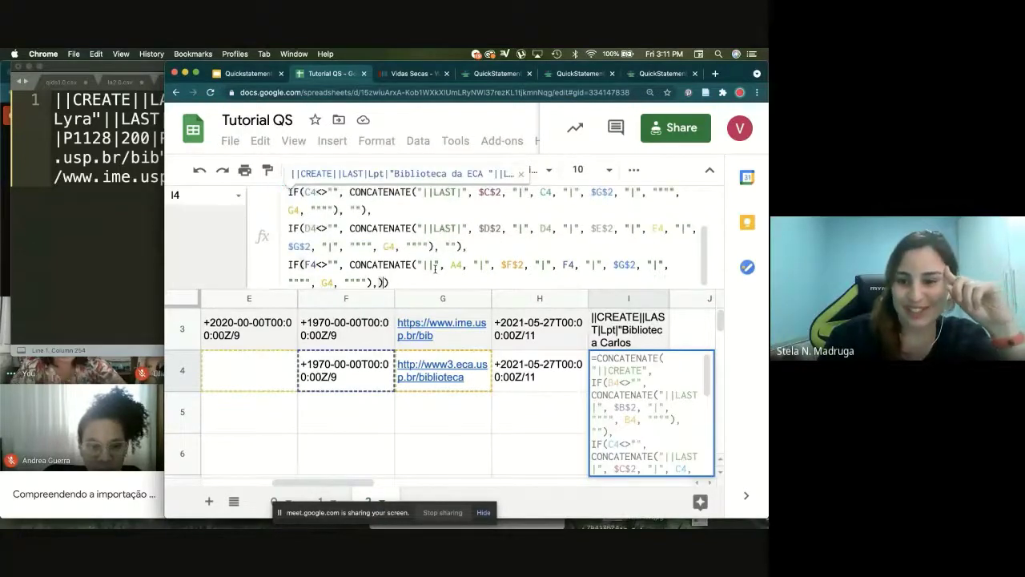
type("\"\"")
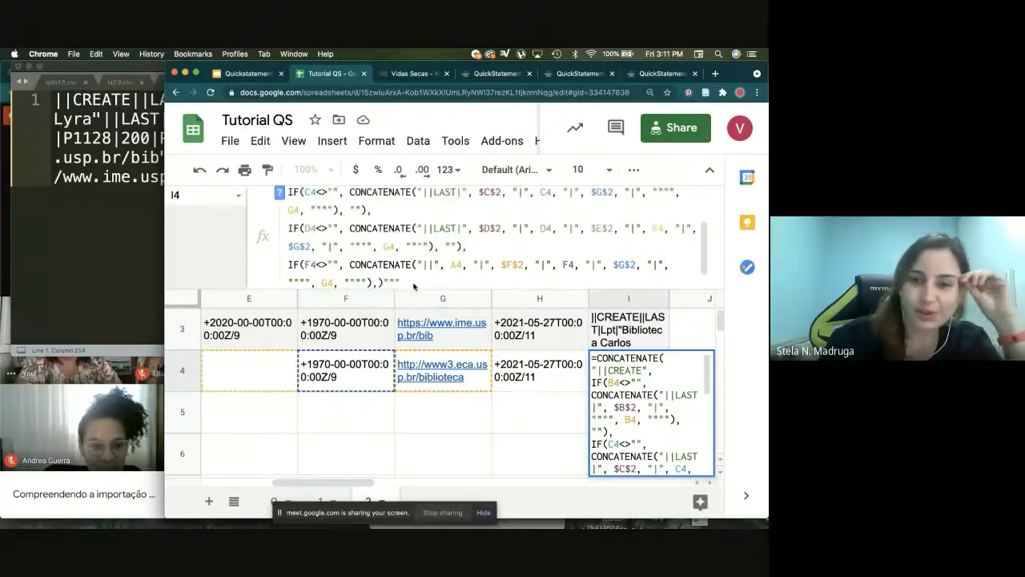
key("Return")
key("Up")
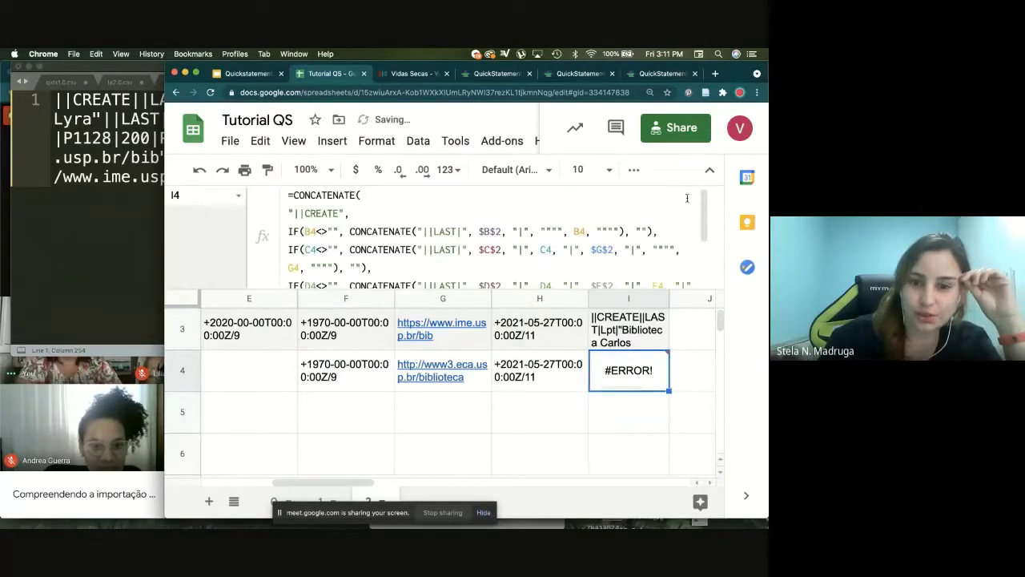
Step: Remove the misplaced characters ending the I4 formula and close the $F$2 IF with "" as its false value
scroll(624, 246, "down", 3)
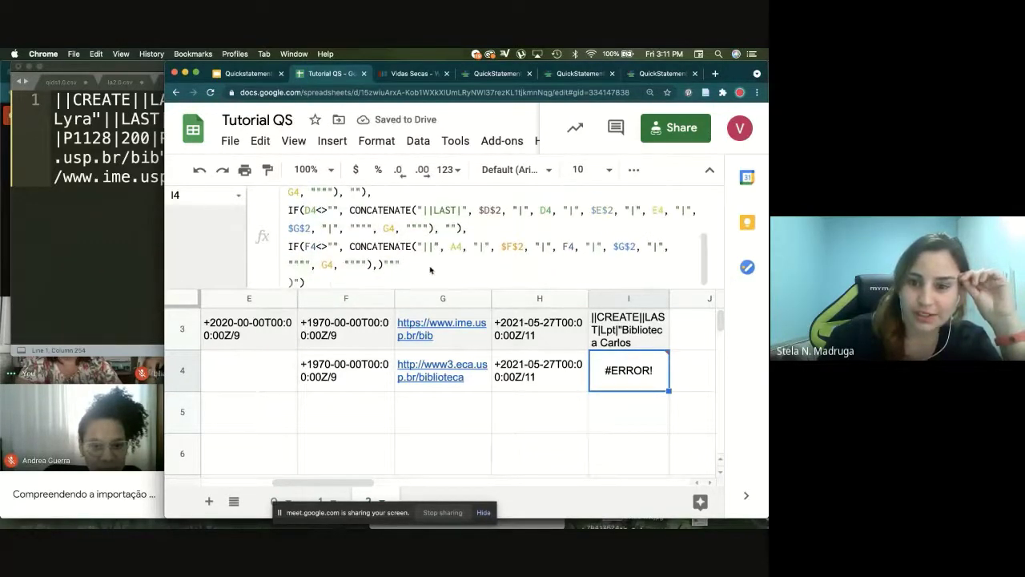
left_click(331, 282)
key("BackSpace")
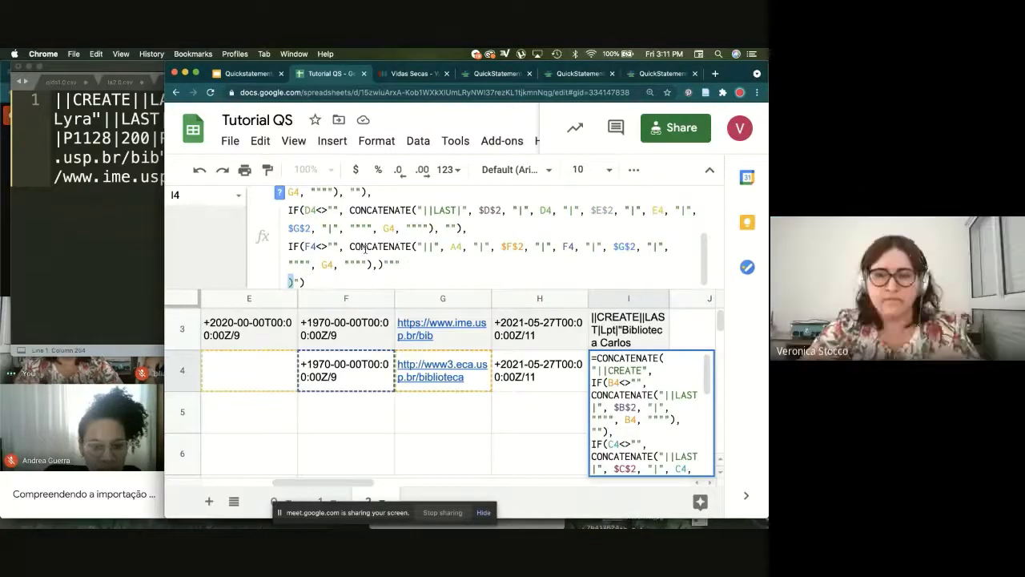
key("BackSpace")
key("BackSpace")
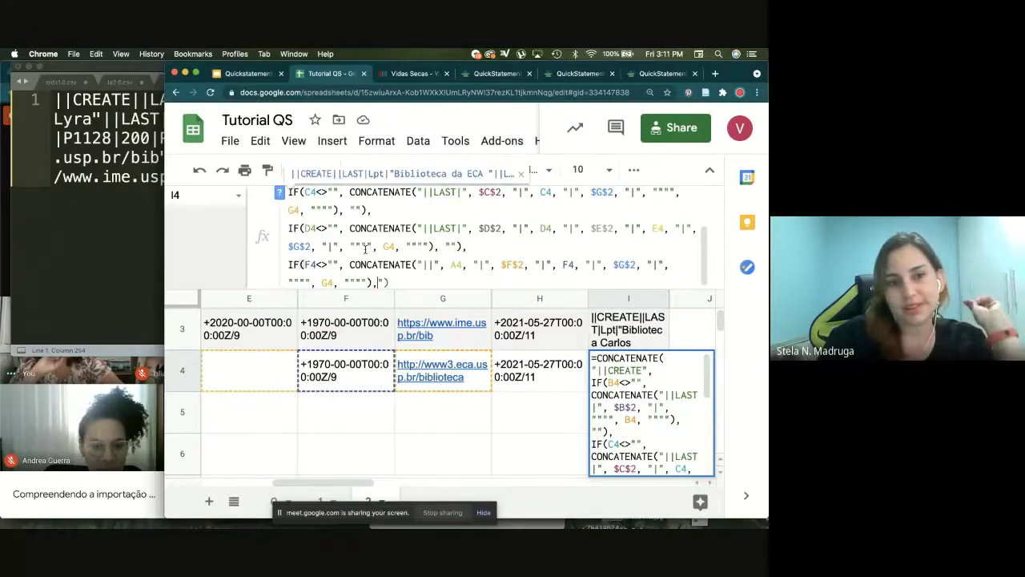
type("\"")
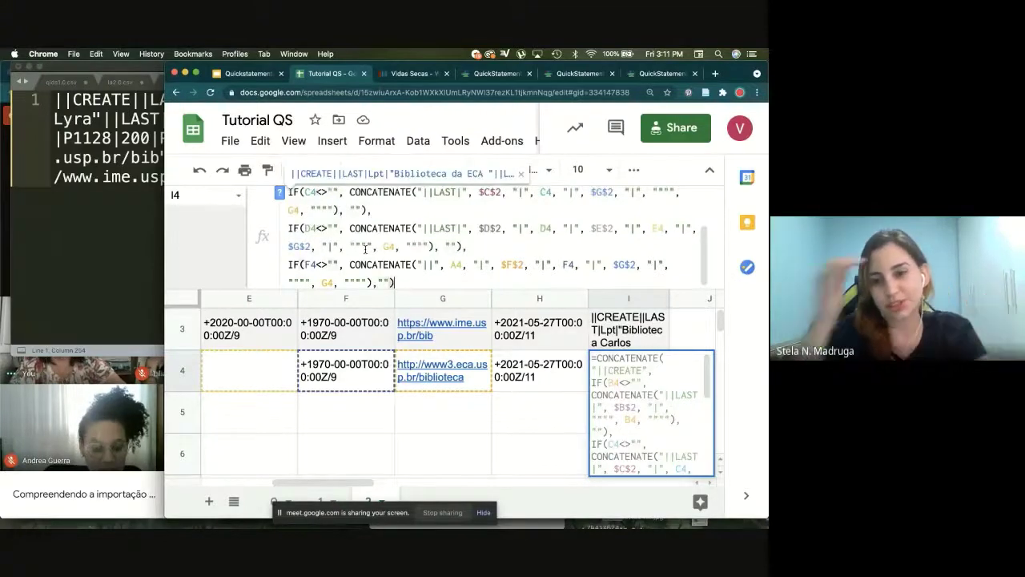
key("Return")
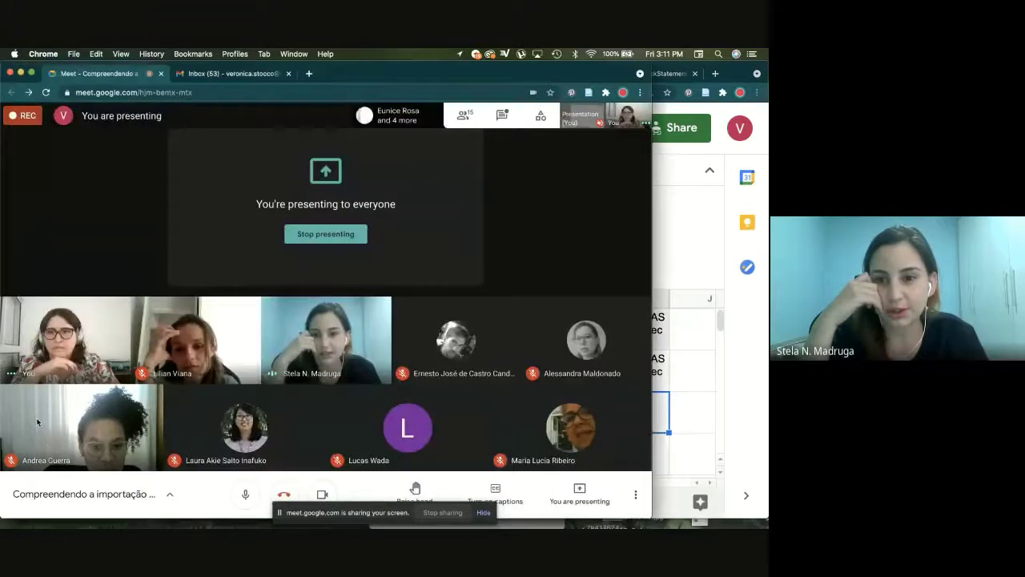
left_click(36, 418)
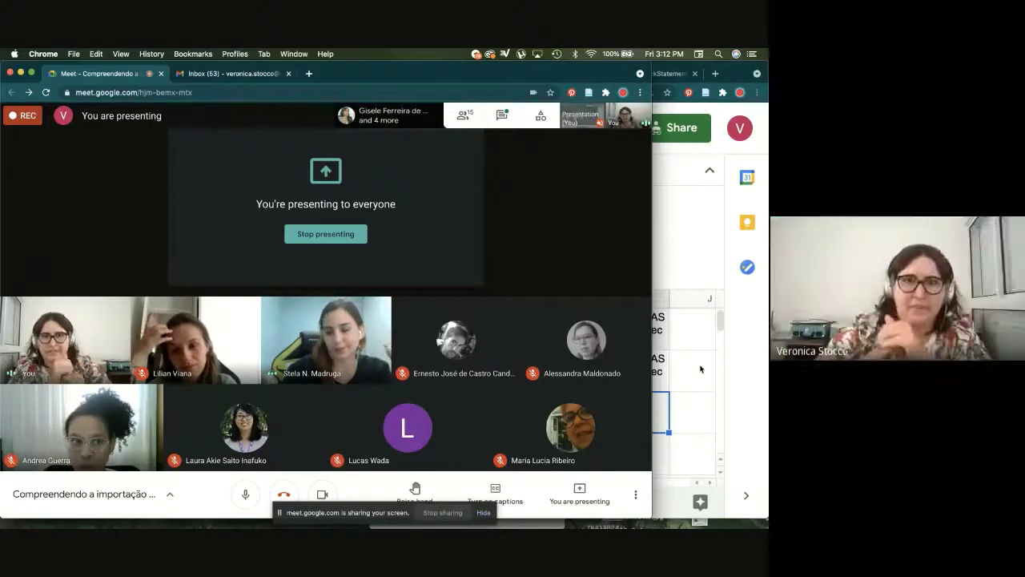
left_click(674, 322)
key("Up")
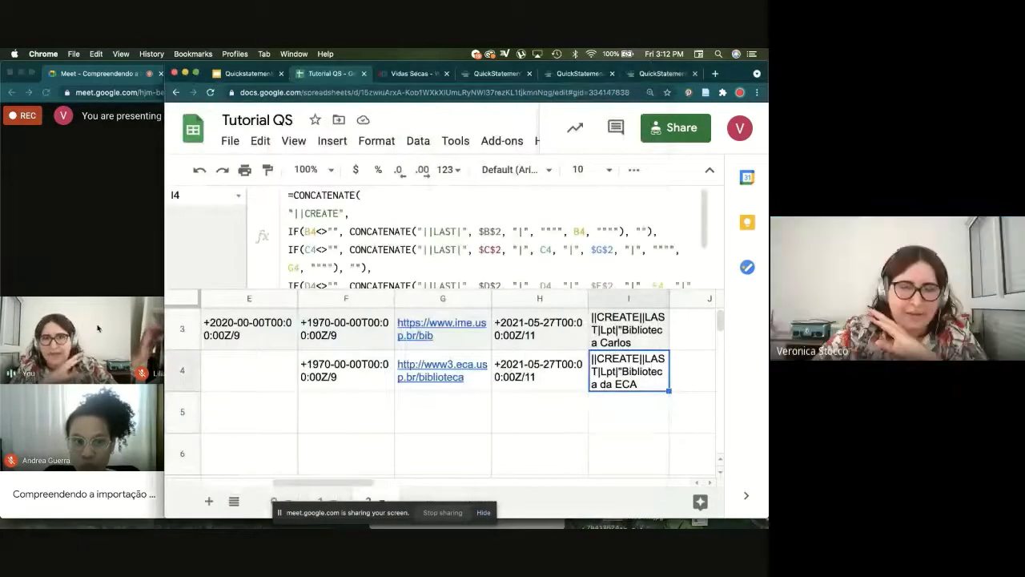
left_click(99, 328)
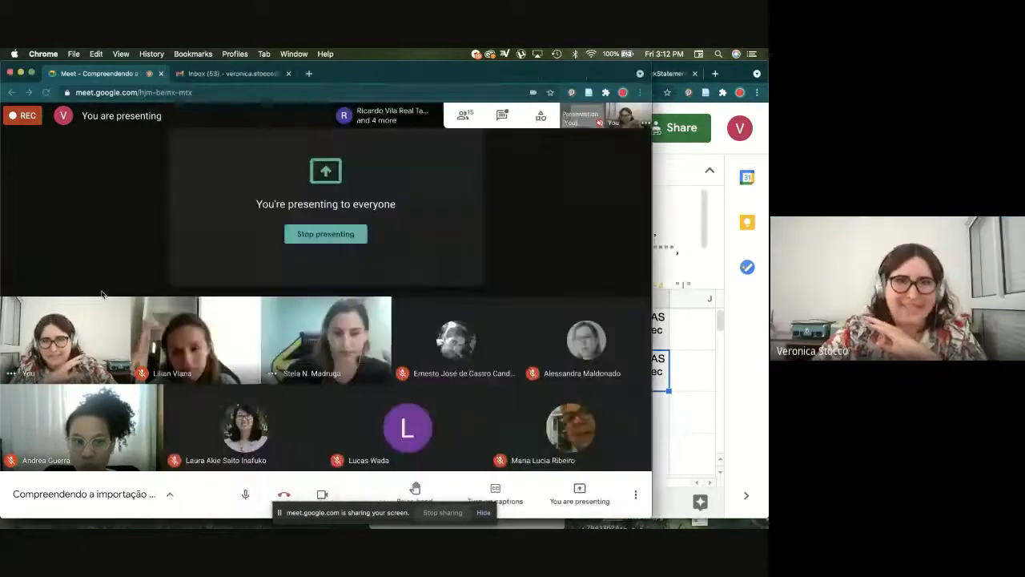
left_click(657, 382)
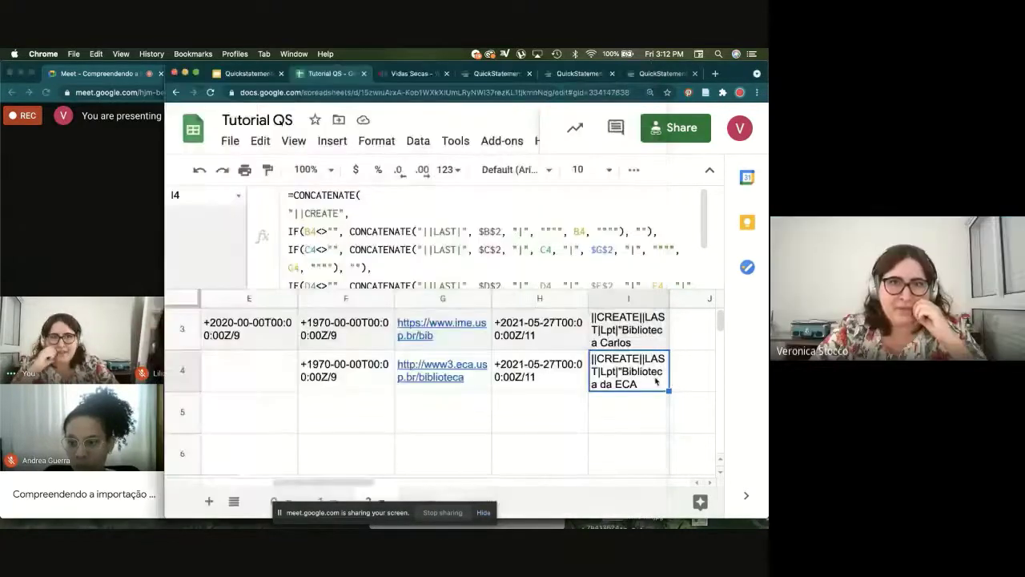
Step: Review the IF(B4<>"") line and the conditional statements following it in the I4 formula
triple_click(523, 232)
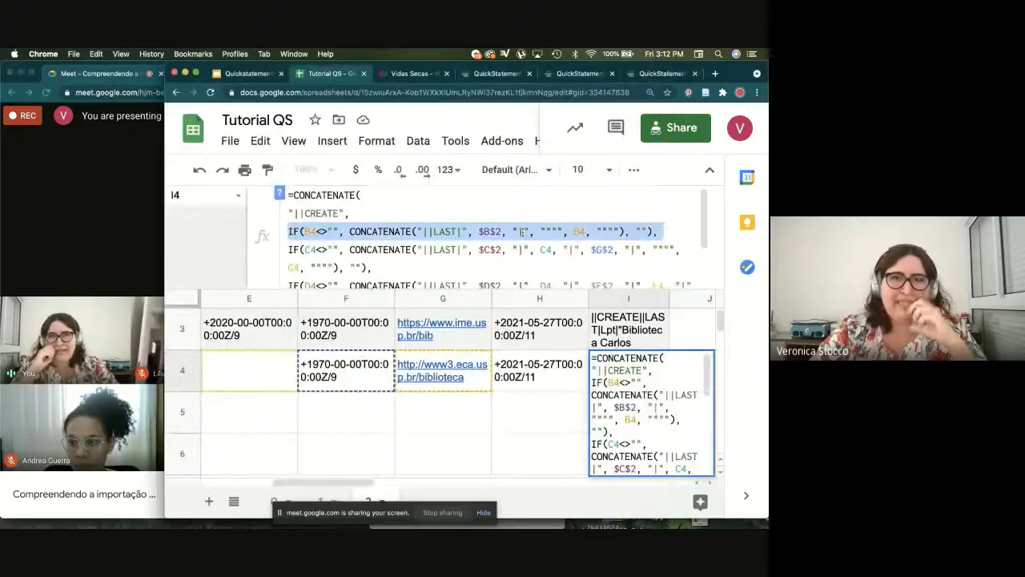
key("super+grave")
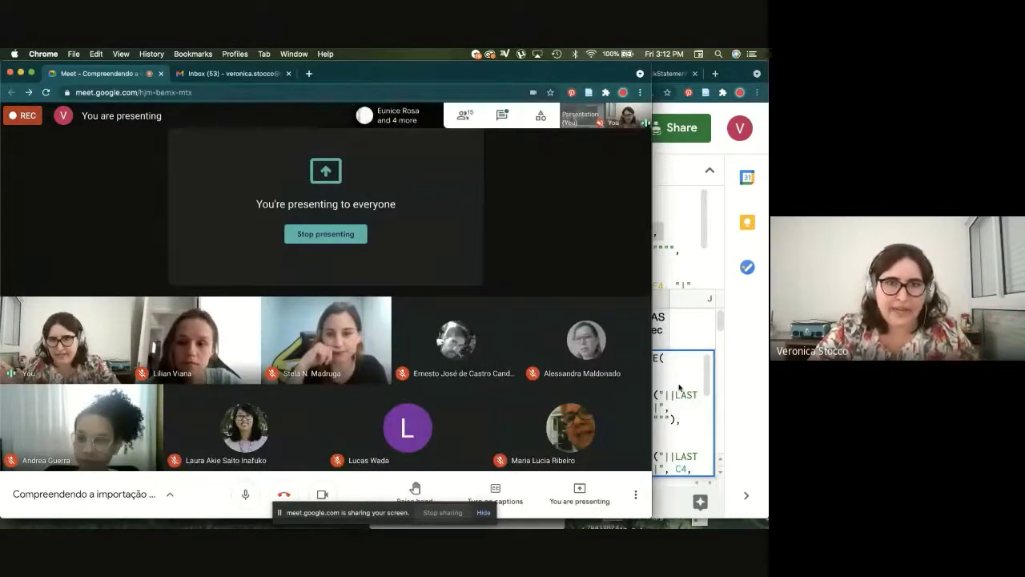
key("super+grave")
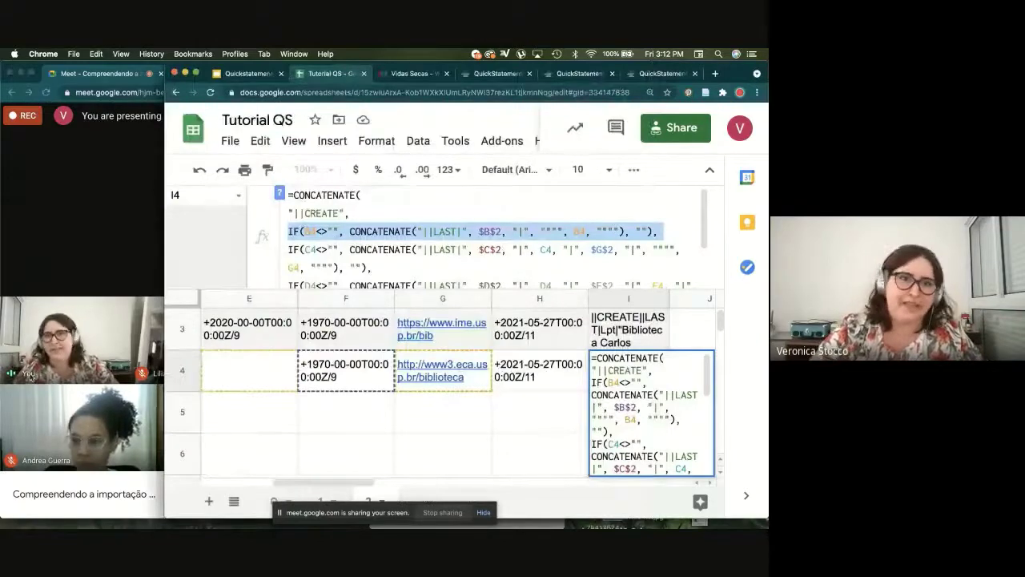
key("super+grave")
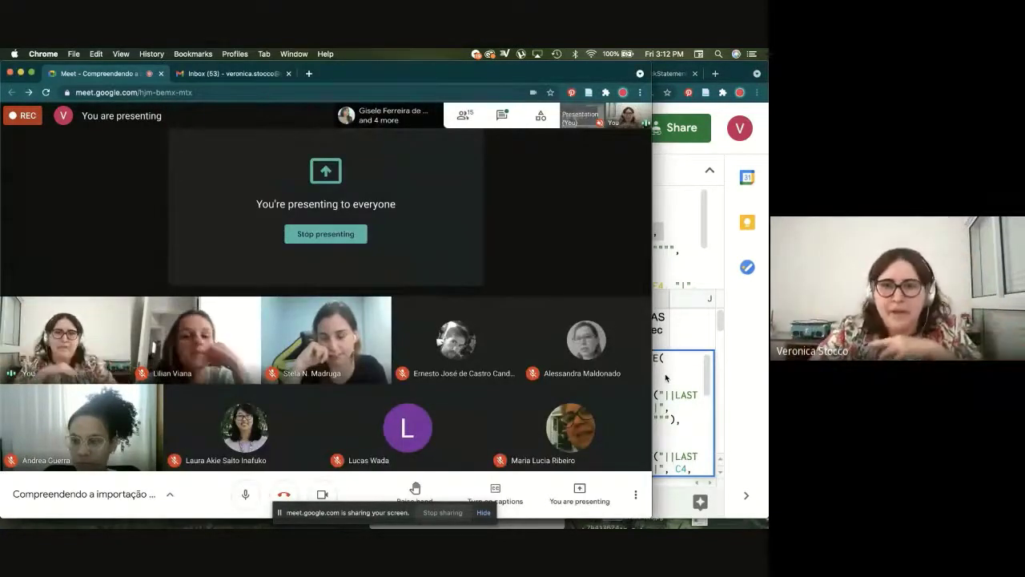
key("super+grave")
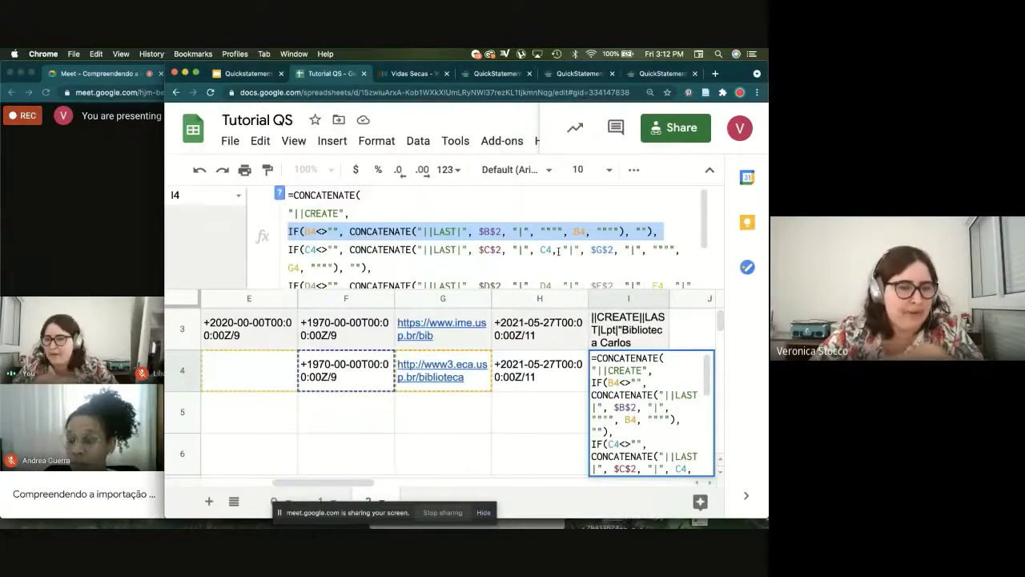
left_click(502, 277)
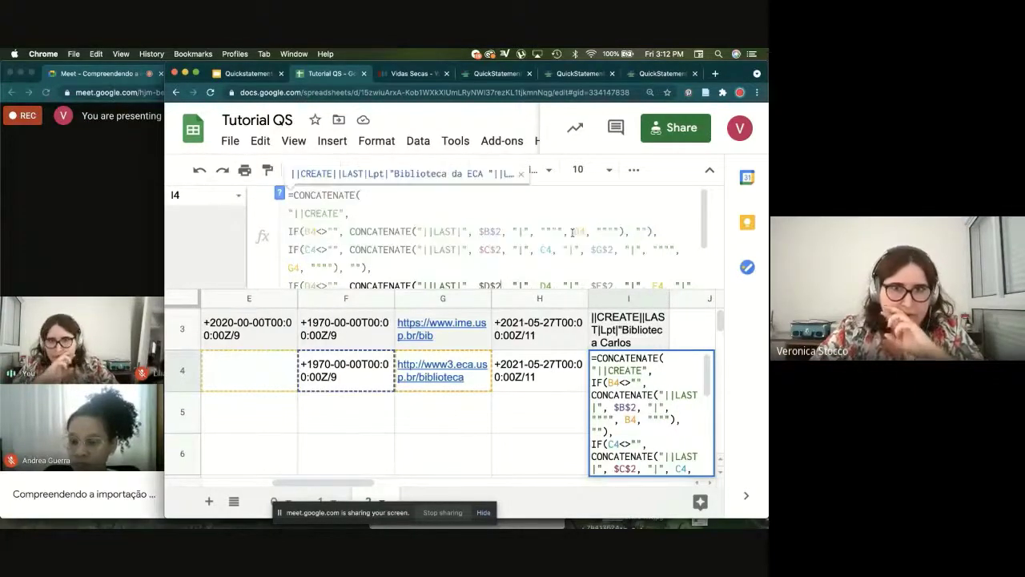
scroll(704, 213, "down", 1)
scroll(703, 213, "up", 1)
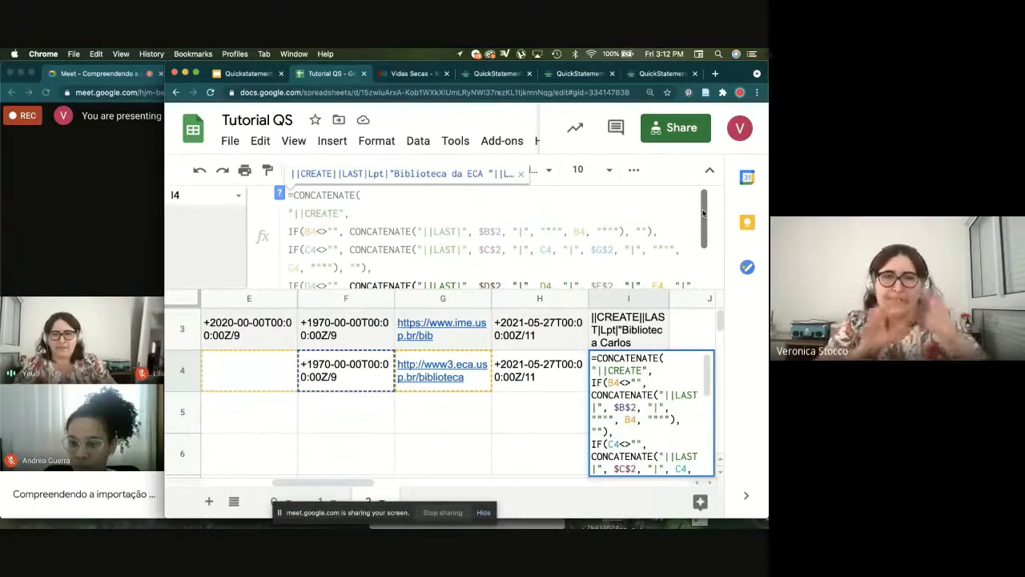
left_click(573, 373)
key("Right")
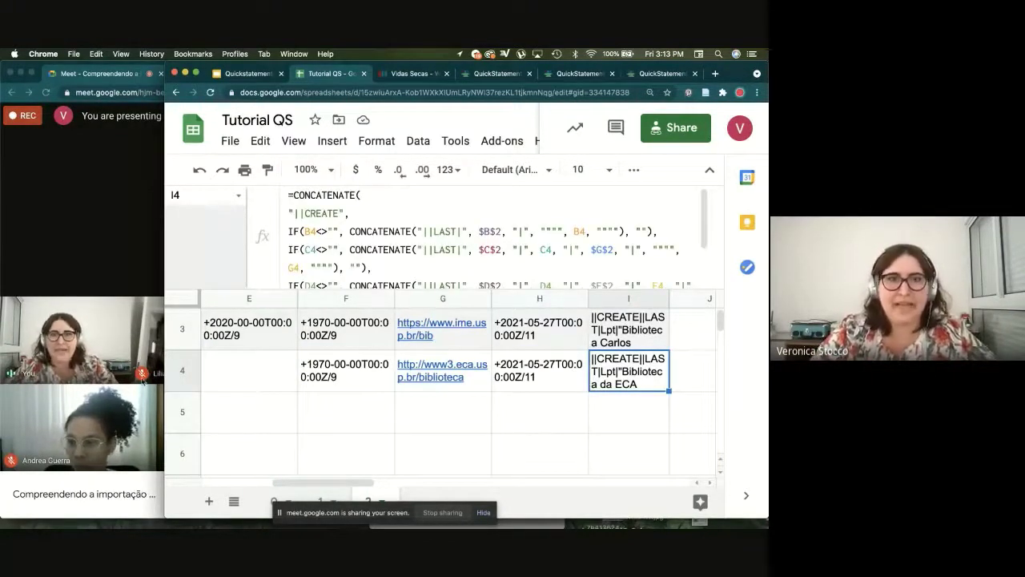
Step: Enlarge the formula area slightly and review the whole I4 formula against the column headers, from CREATE to the $F$2 statement
left_click(139, 383)
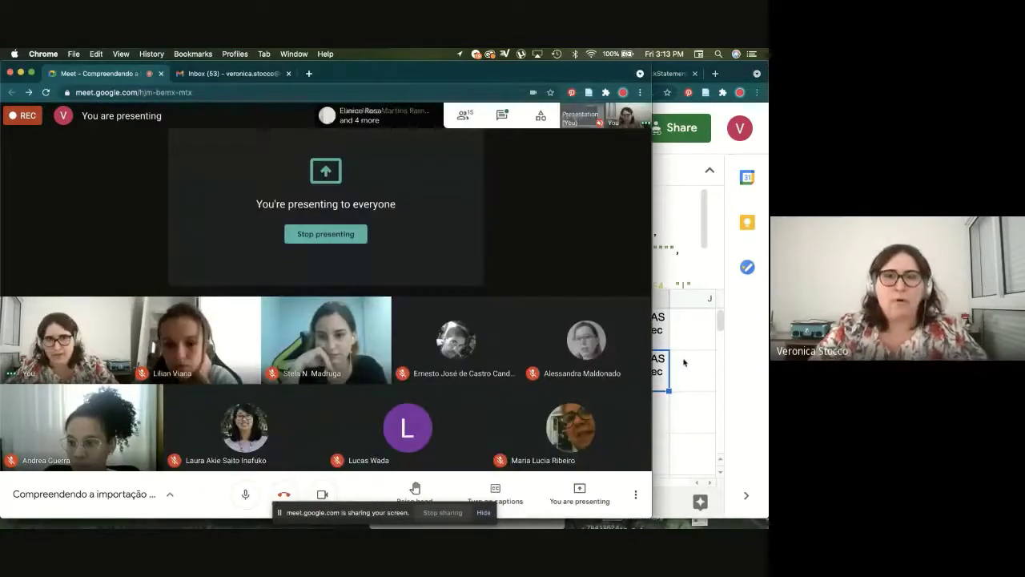
left_click(713, 336)
scroll(718, 325, "up", 2)
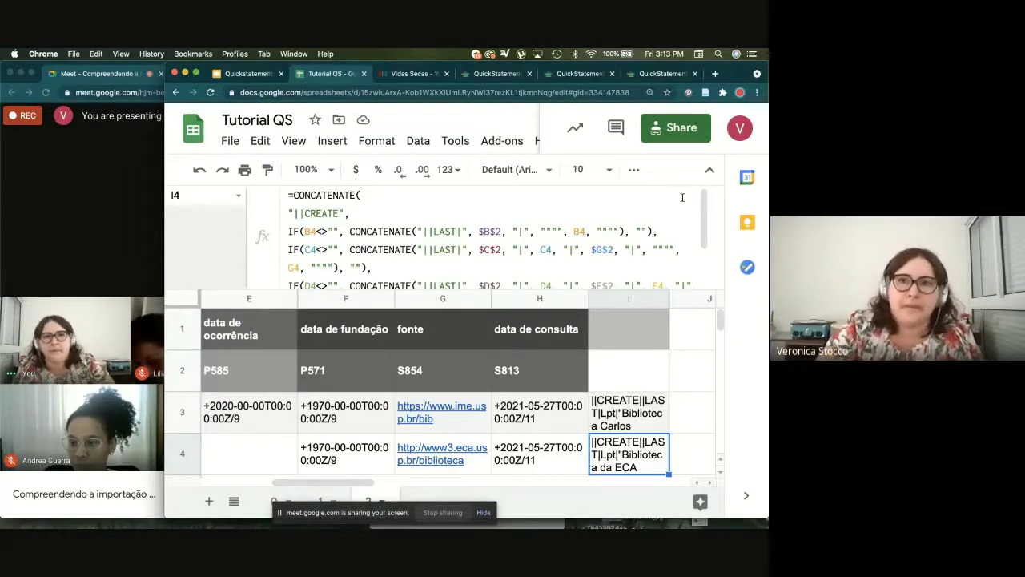
scroll(701, 233, "down", 2)
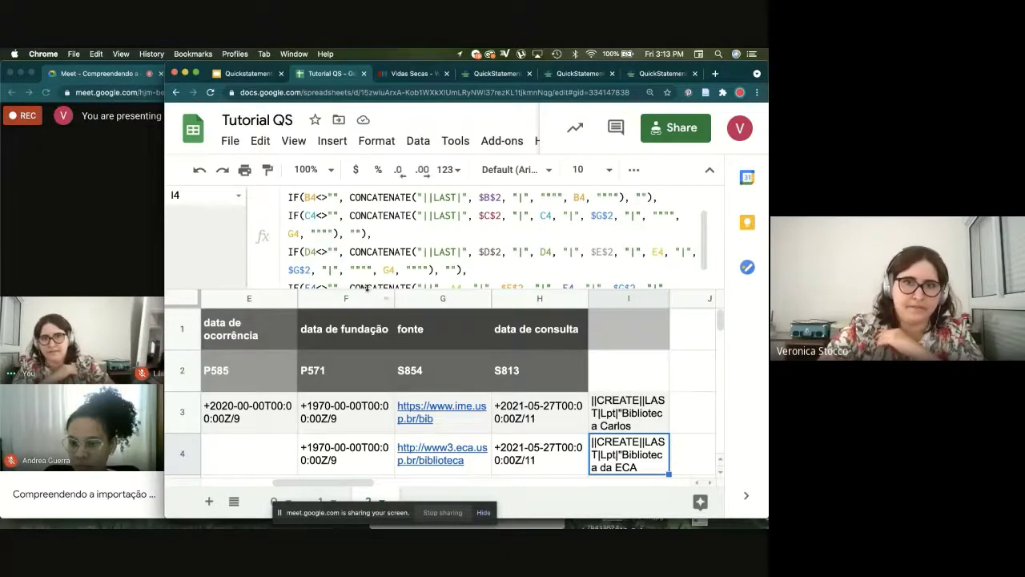
left_click_drag(367, 287, 369, 302)
scroll(548, 244, "up", 3)
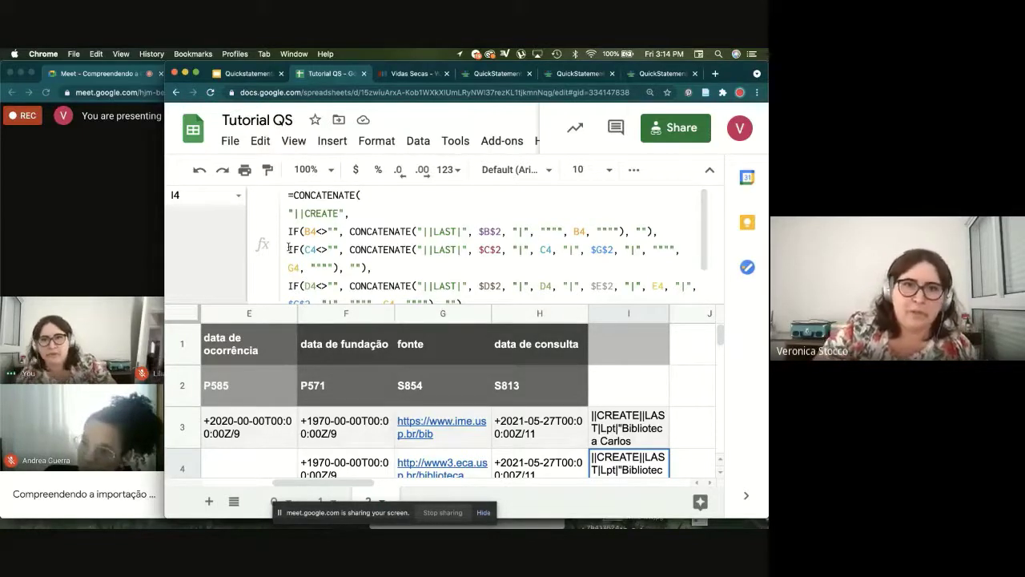
left_click(93, 266)
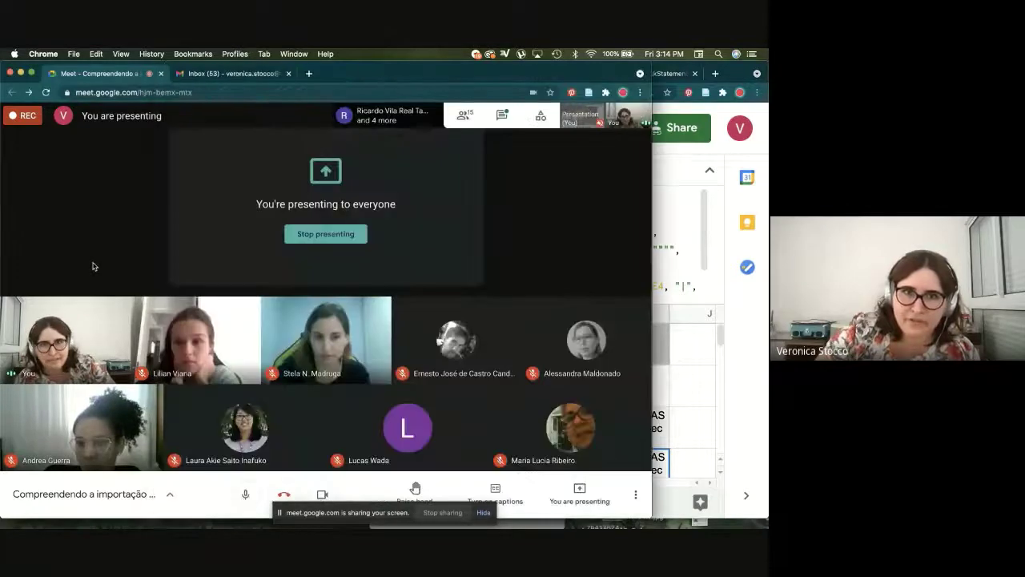
left_click(706, 209)
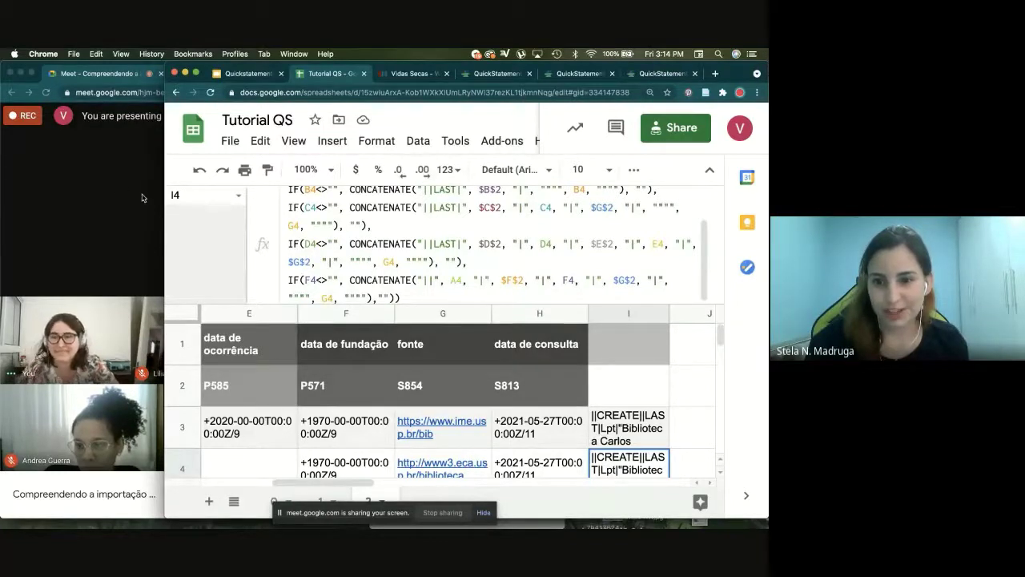
Step: Close the Vidas Secas page and the three open QuickStatements pages, keeping only the slides and the spreadsheet
left_click(529, 73)
left_click(529, 74)
left_click(529, 74)
left_click(530, 74)
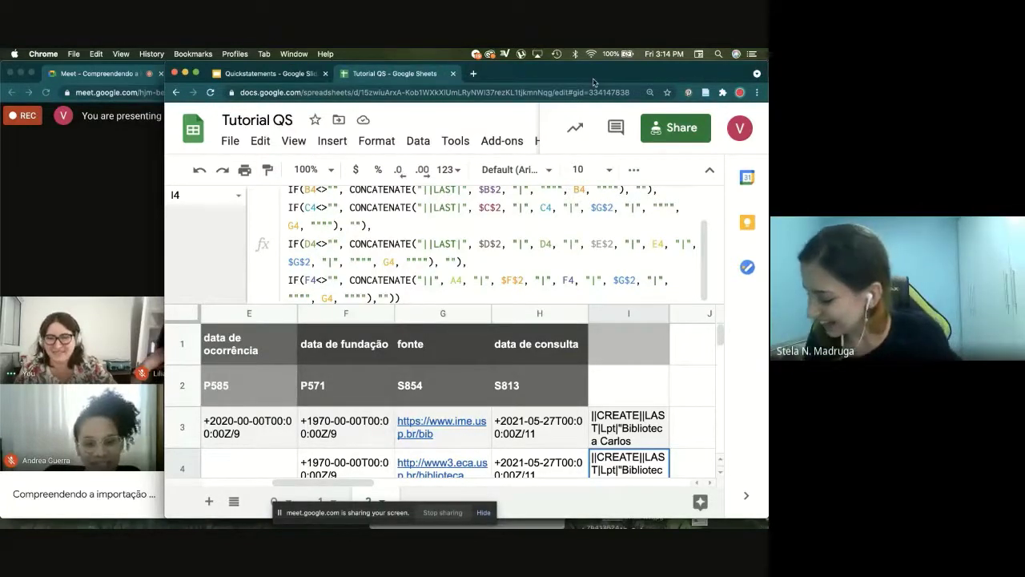
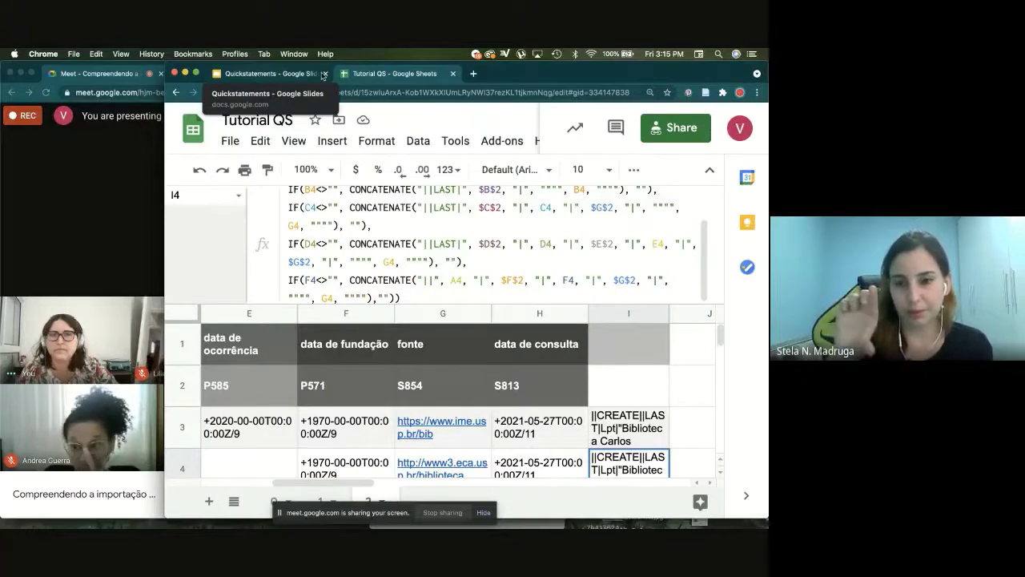
Step: Open QuickStatements (quickstatements.toolforge.org) in a new browser tab
left_click(472, 74)
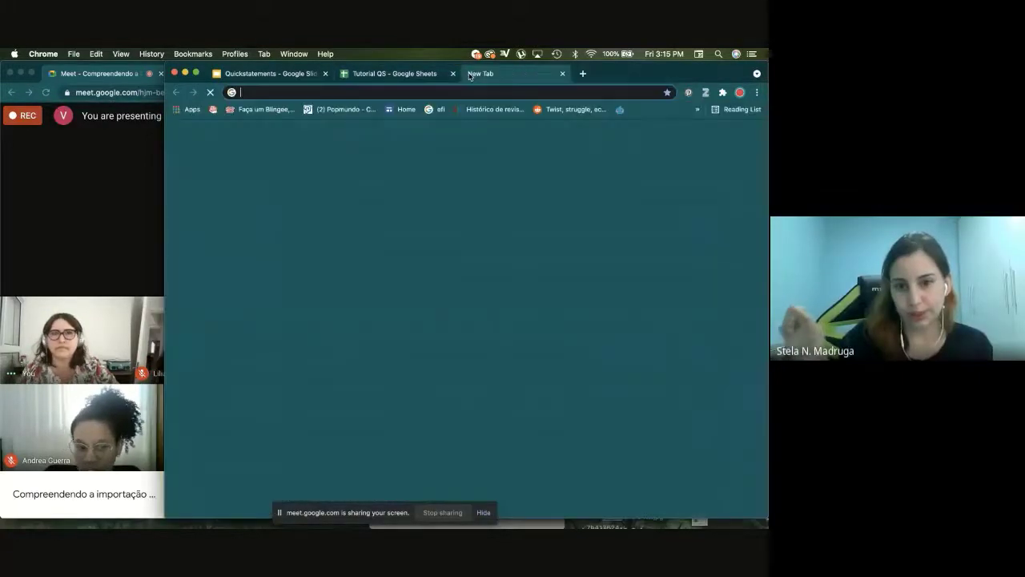
type("QUICKST")
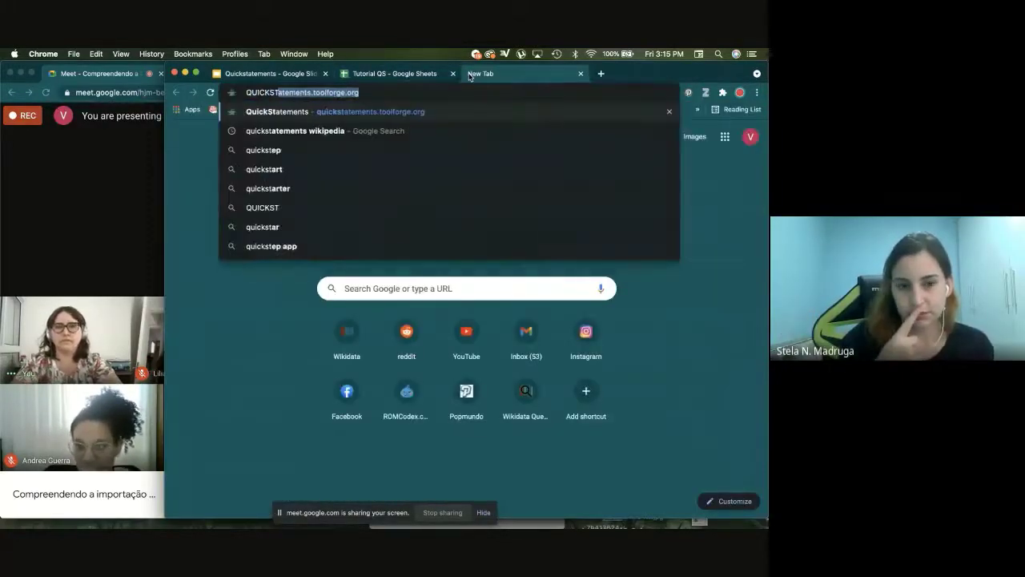
type("A")
key("Return")
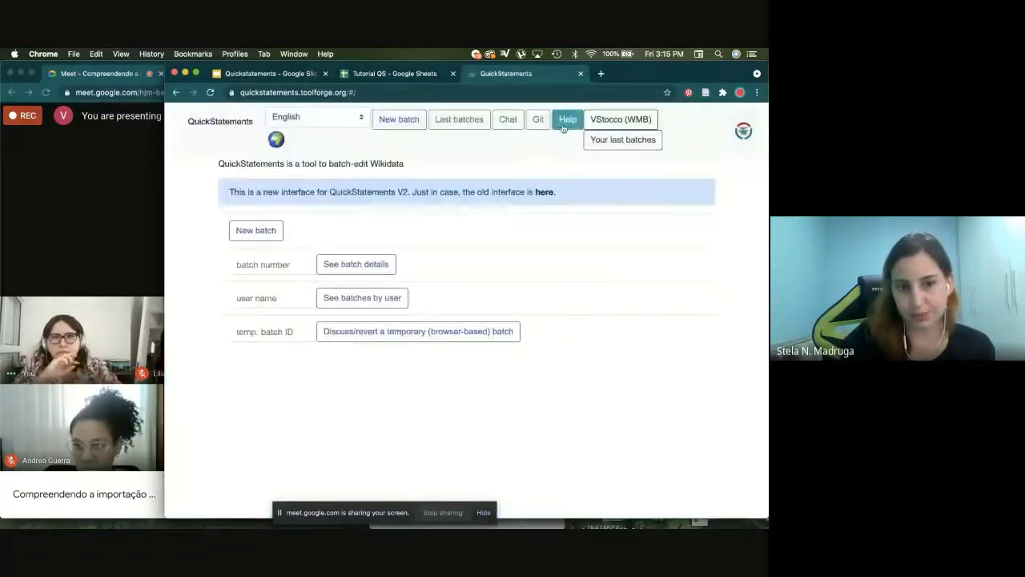
Step: Open the QuickStatements help page, search it for "qal" and highlight the paragraph explaining the qal1234 qualifier column
left_click(565, 122)
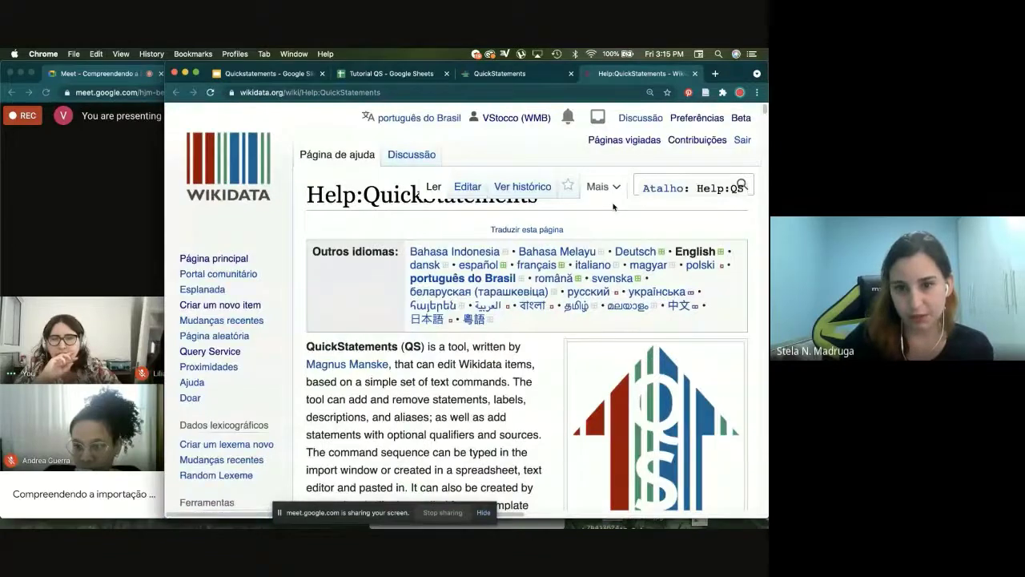
scroll(621, 211, "down", 5)
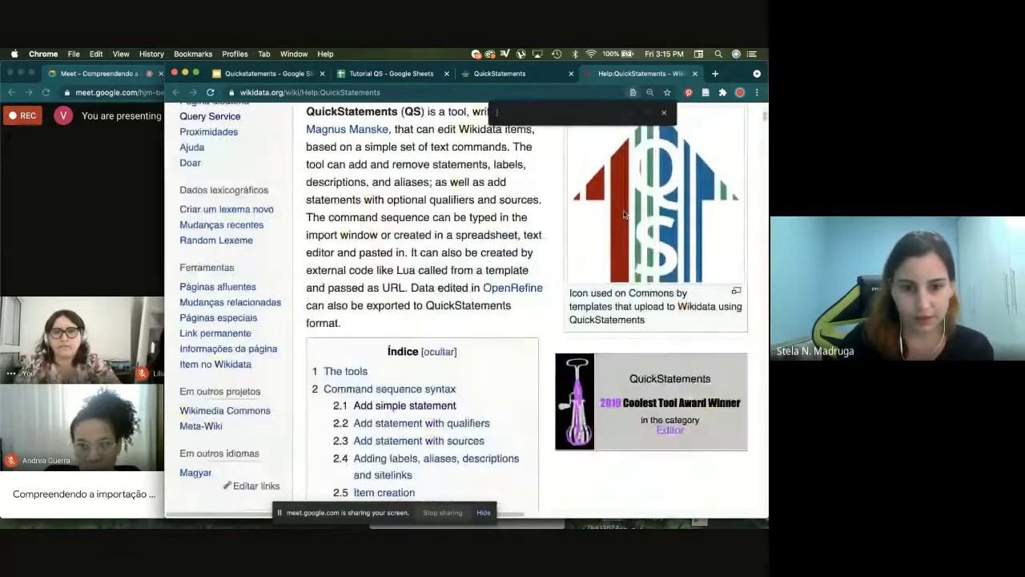
type("qal")
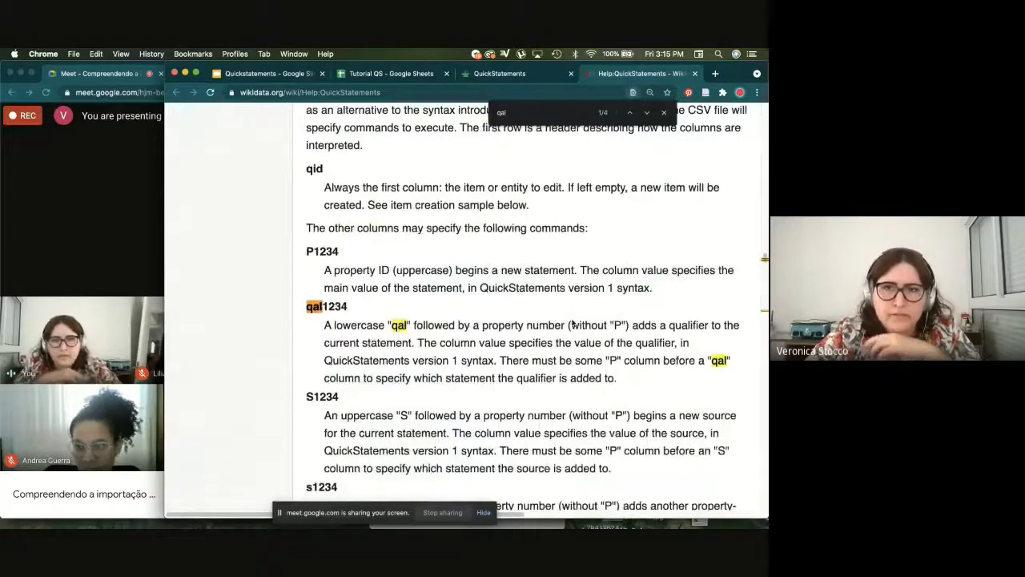
left_click_drag(616, 378, 311, 325)
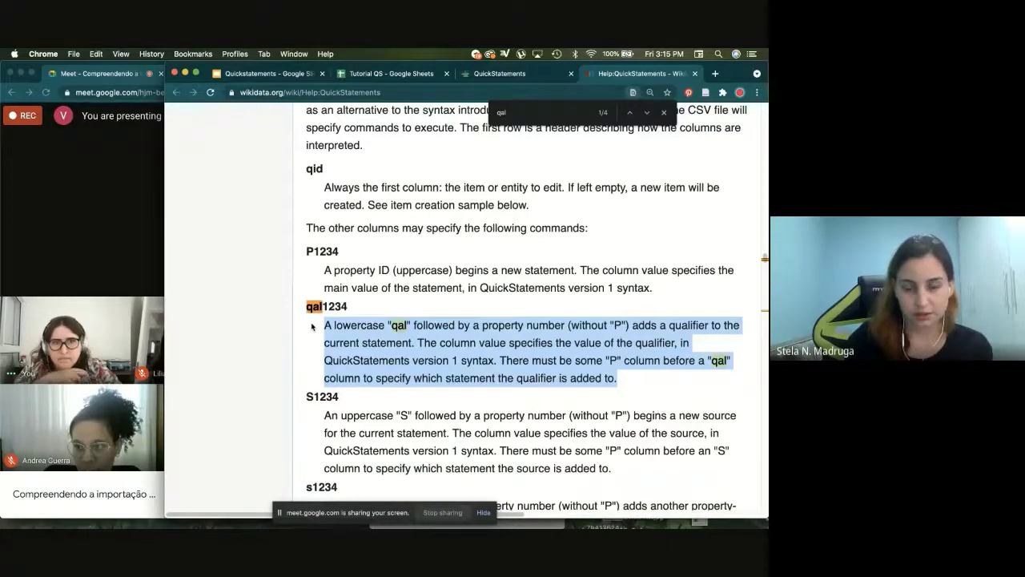
left_click(85, 273)
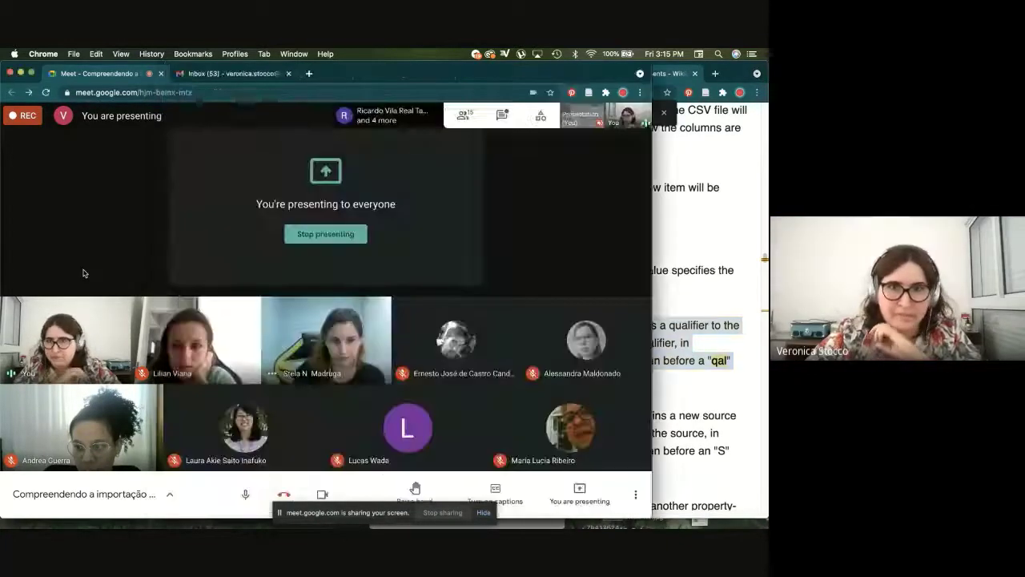
left_click(721, 307)
key("super+grave")
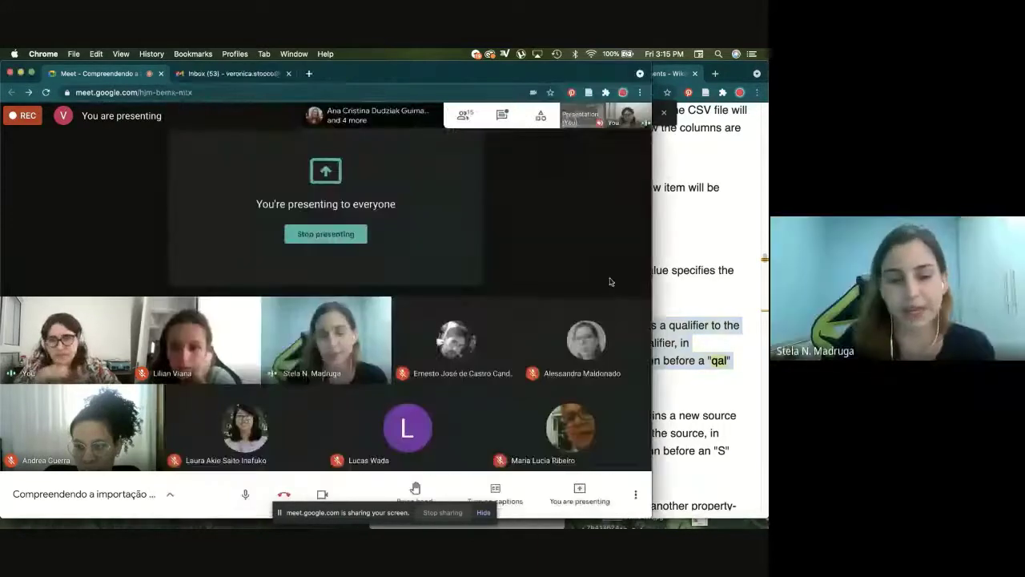
left_click(679, 314)
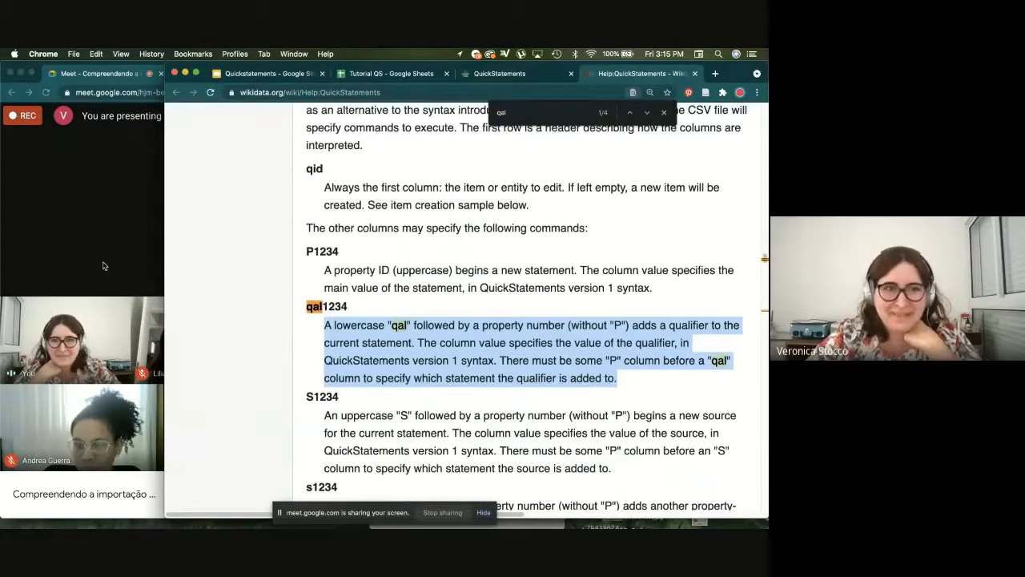
Step: Close the help page's text search and start a new Wikidata command batch in QuickStatements
left_click(662, 113)
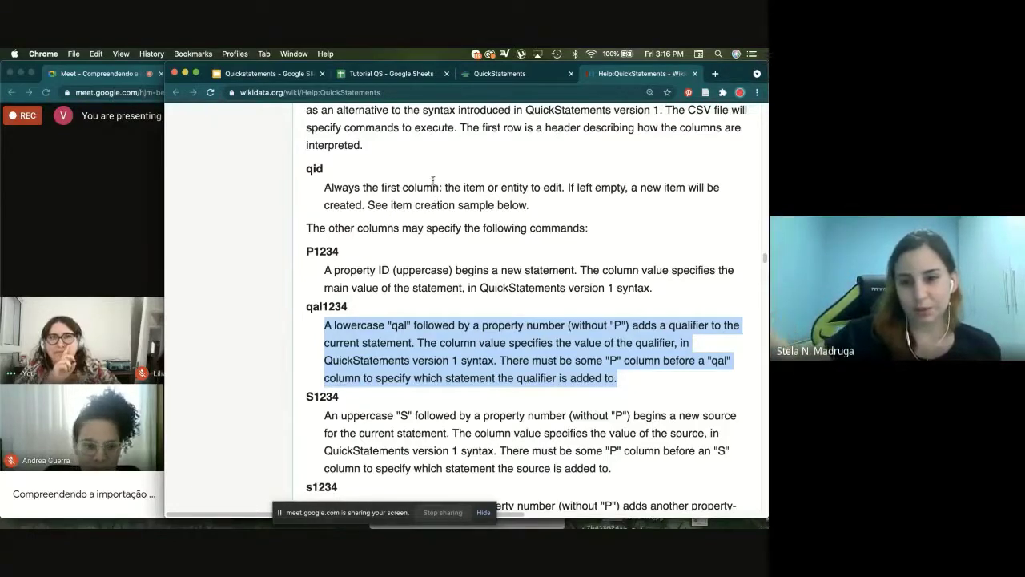
left_click(497, 73)
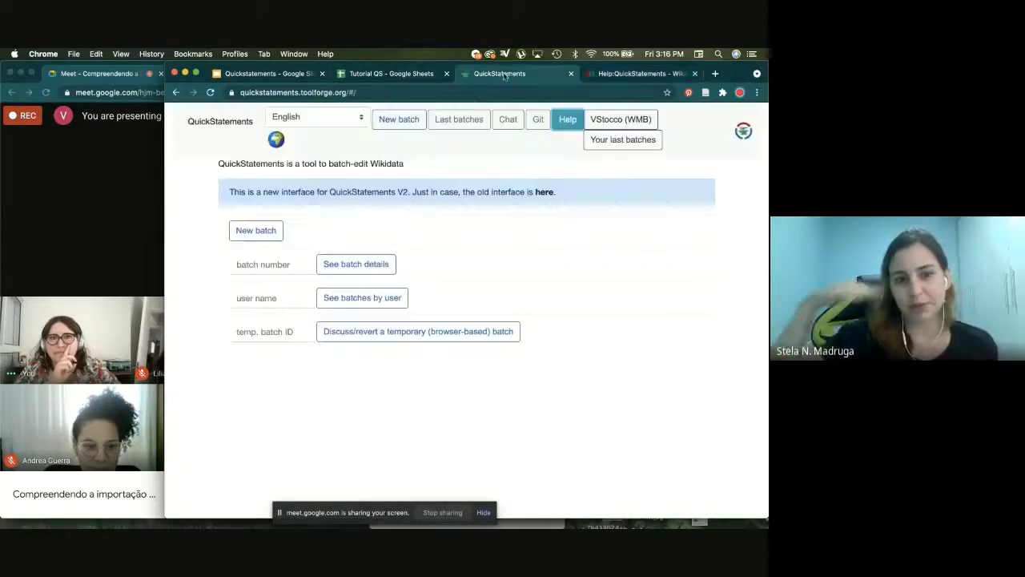
left_click(413, 125)
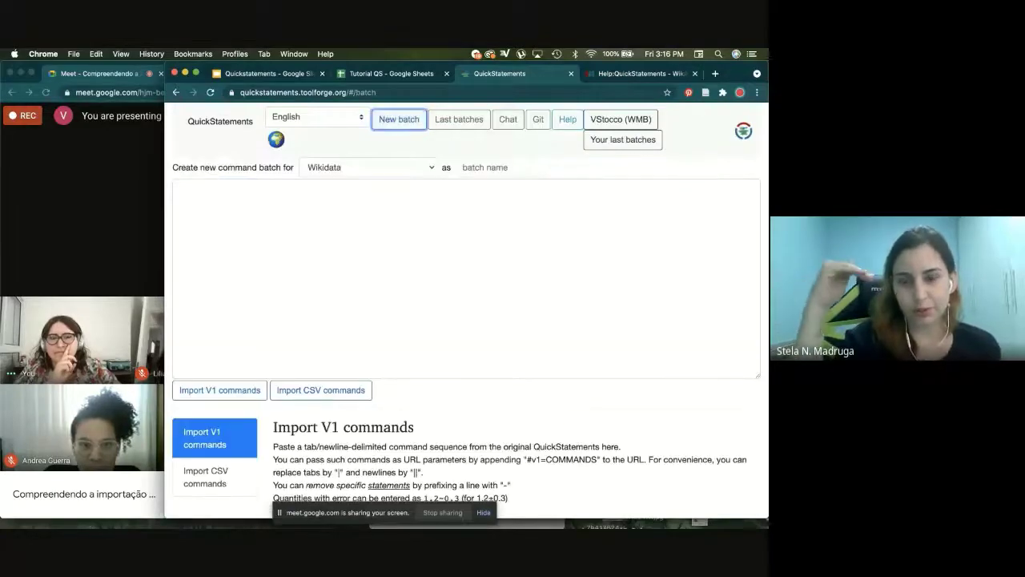
Step: Switch to Sublime Text, undo the edits in x.csv back to the Q9656458 commands for Biblioteca Carlos Benjamin de Lyra, and copy them
left_click(607, 500)
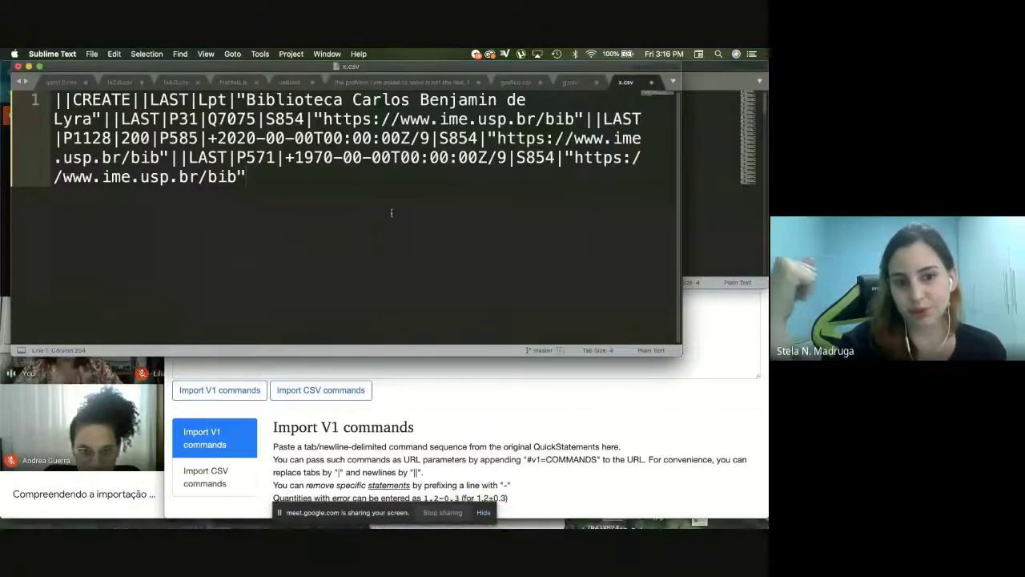
key("super+z")
key("super+z")
key("super+z")
key("super+z")
key("super+z")
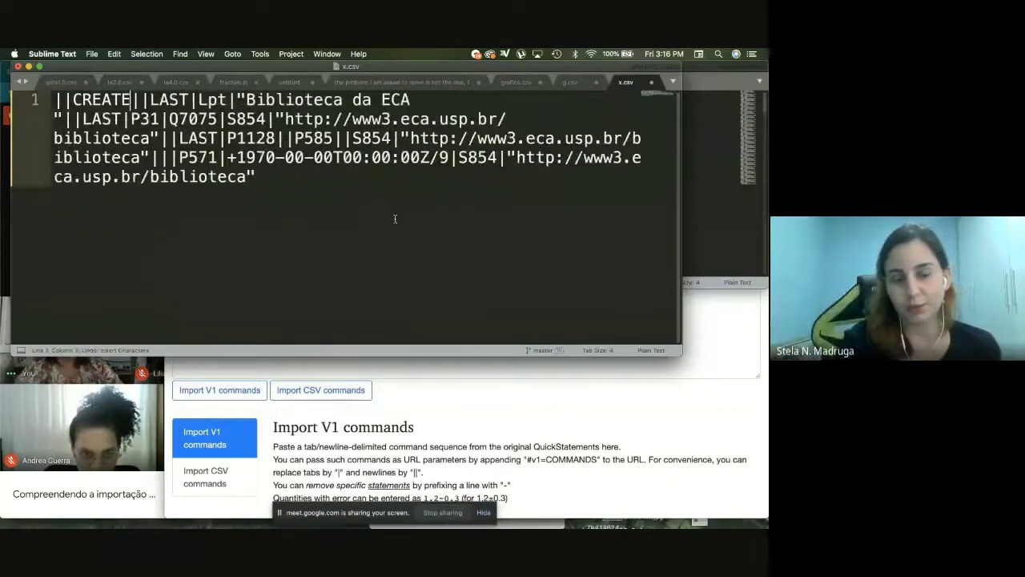
key("super+z")
key("super+c")
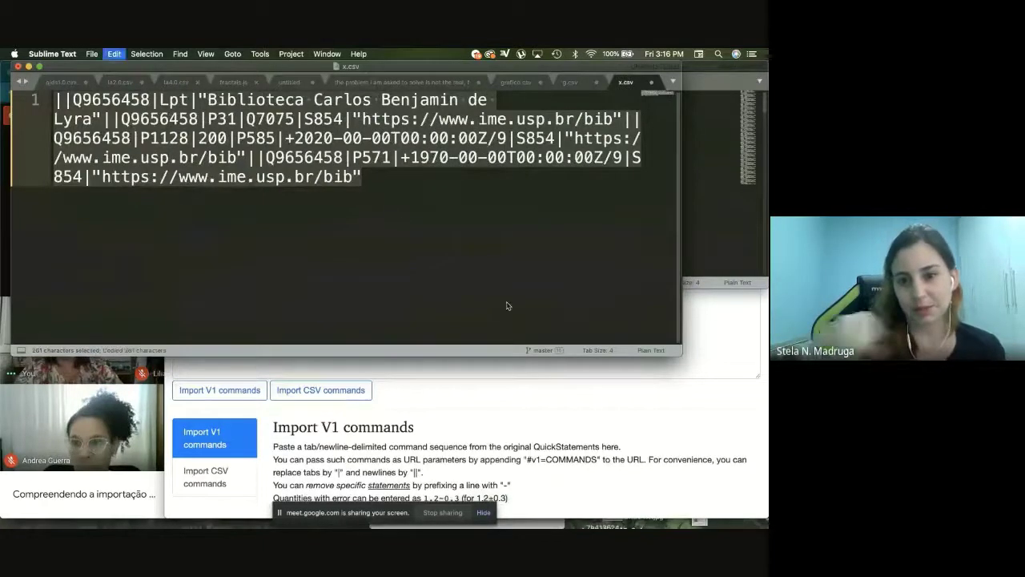
Step: Switch to QuickStatements and paste the copied Q9656458 command string into the new Wikidata batch
left_click(497, 376)
left_click(411, 263)
key("super+v")
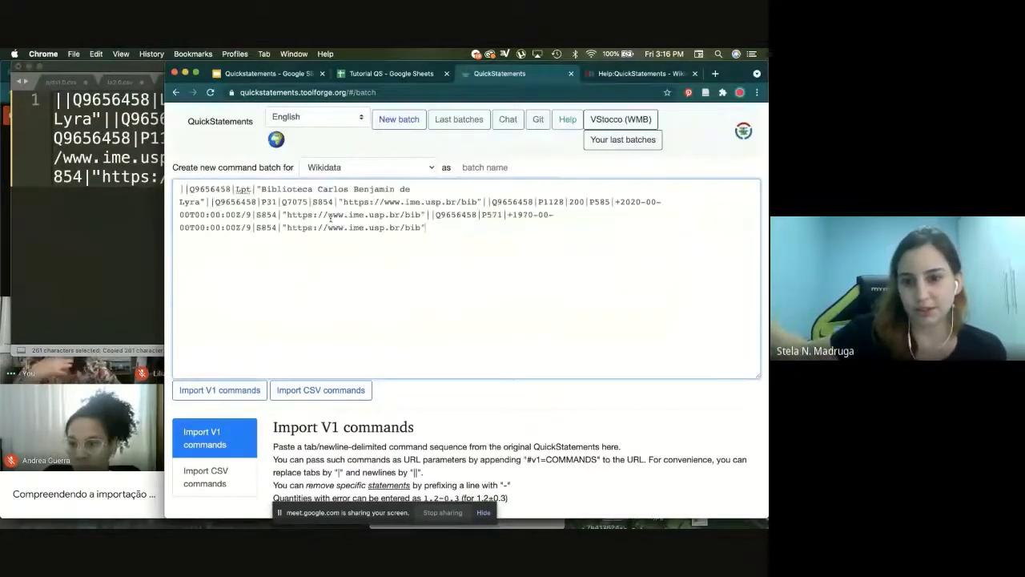
Step: Remove the item identifier Q9656458 before the P31, P1128 and P571 statements, and import the text as V1 commands
left_click_drag(213, 201, 258, 201)
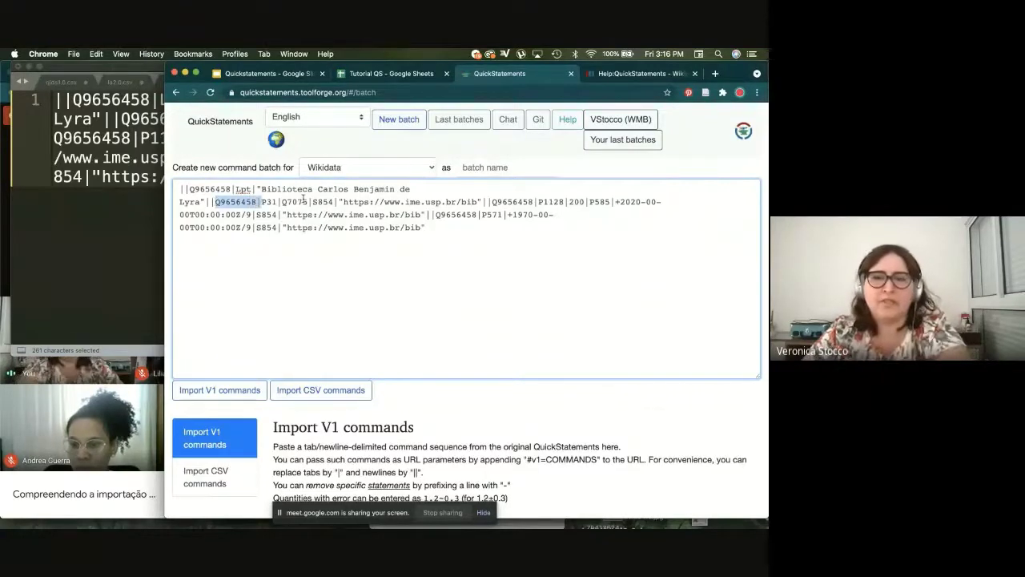
key("BackSpace")
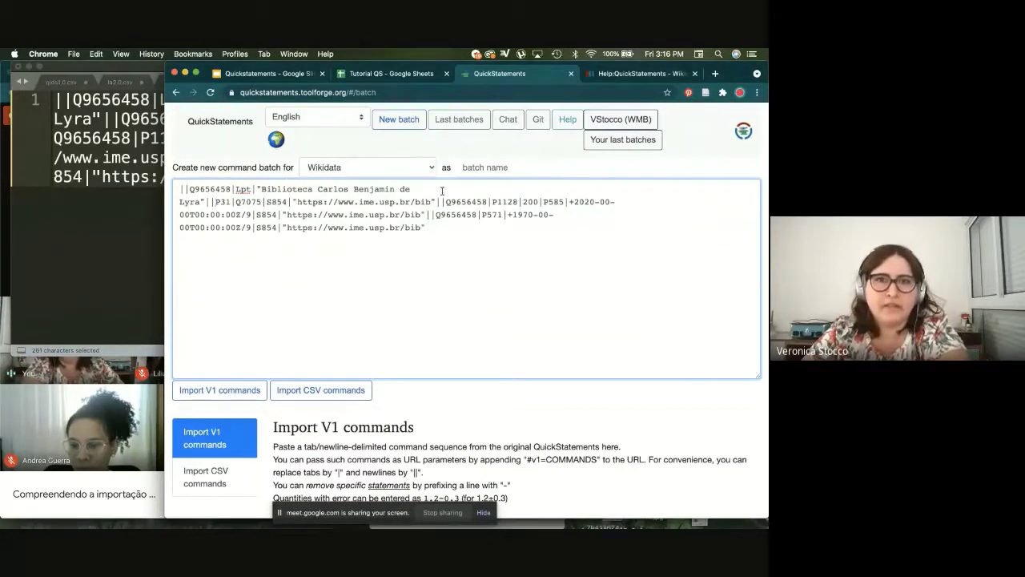
double_click(463, 201)
key("BackSpace")
key("BackSpace")
double_click(466, 215)
key("BackSpace")
key("BackSpace")
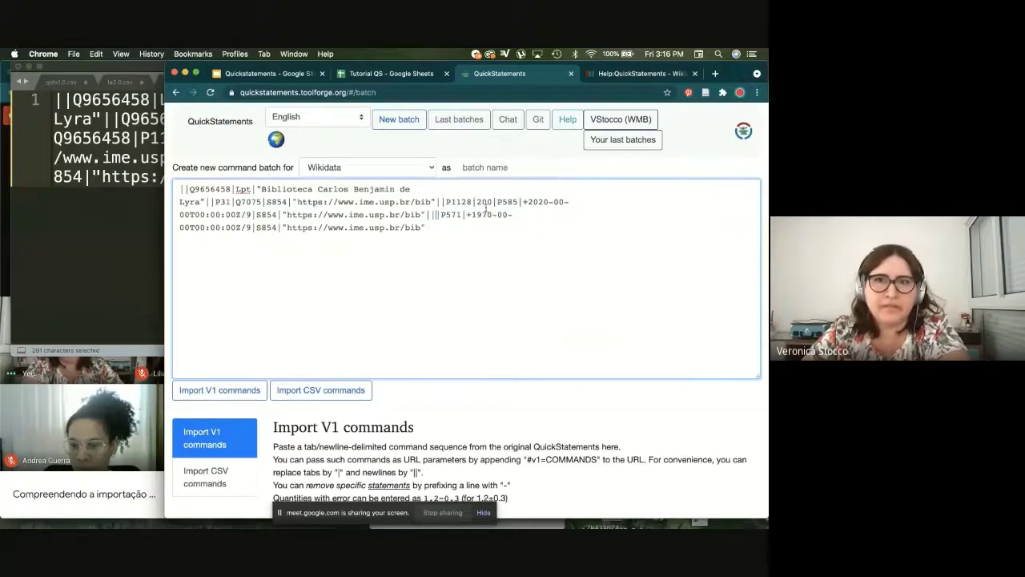
key("BackSpace")
left_click(261, 390)
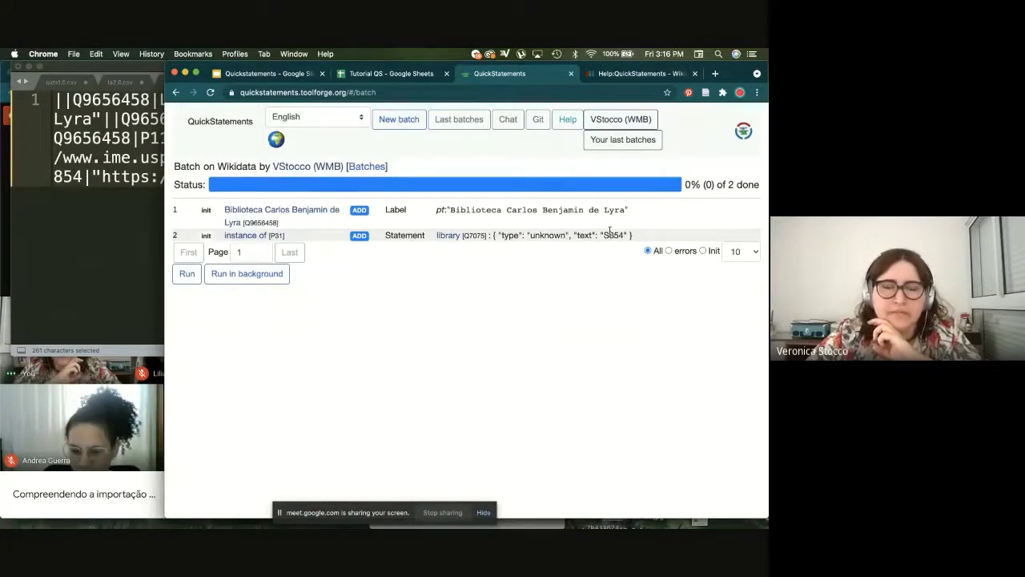
Step: Inspect how S854 was parsed in the P31 statement, consult the QuickStatements help page and request a new batch
left_click_drag(574, 234, 600, 235)
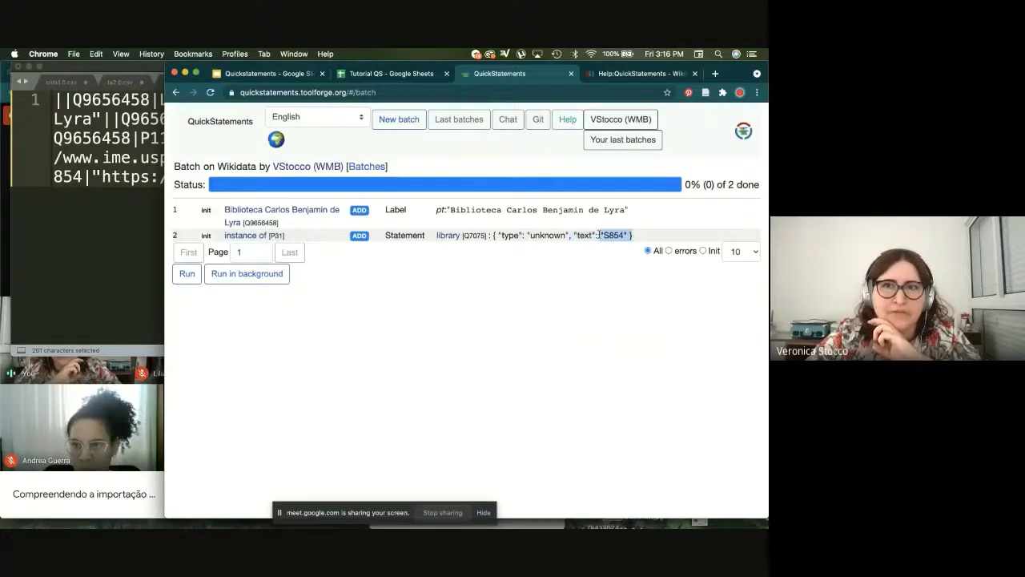
left_click(599, 92)
left_click(599, 78)
scroll(589, 242, "down", 1)
left_click(500, 74)
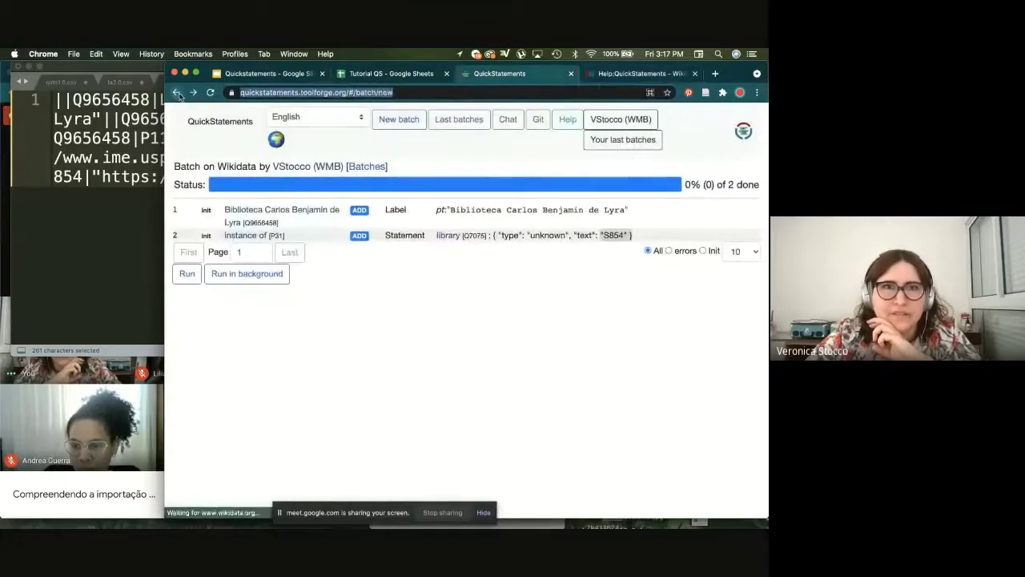
left_click(405, 126)
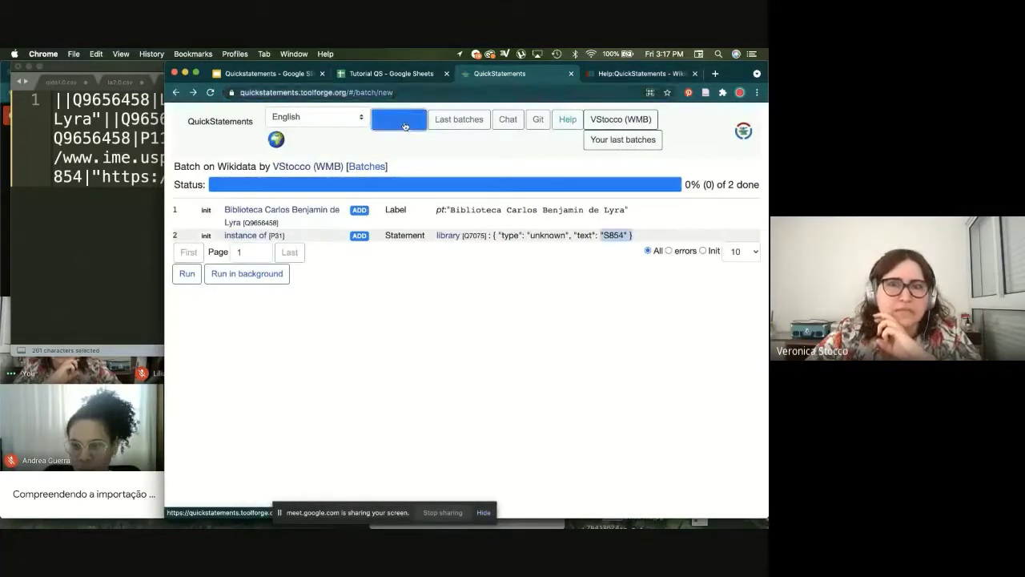
Step: Switch to Sublime Text and examine the item identifier before the P571 statement in x.csv
left_click(161, 196)
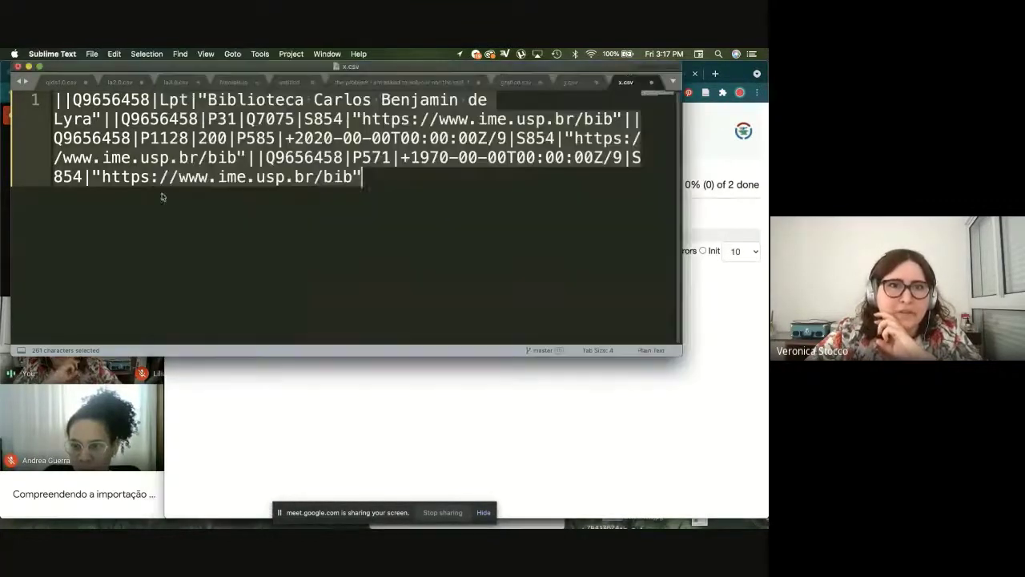
left_click(270, 197)
left_click_drag(308, 157, 345, 157)
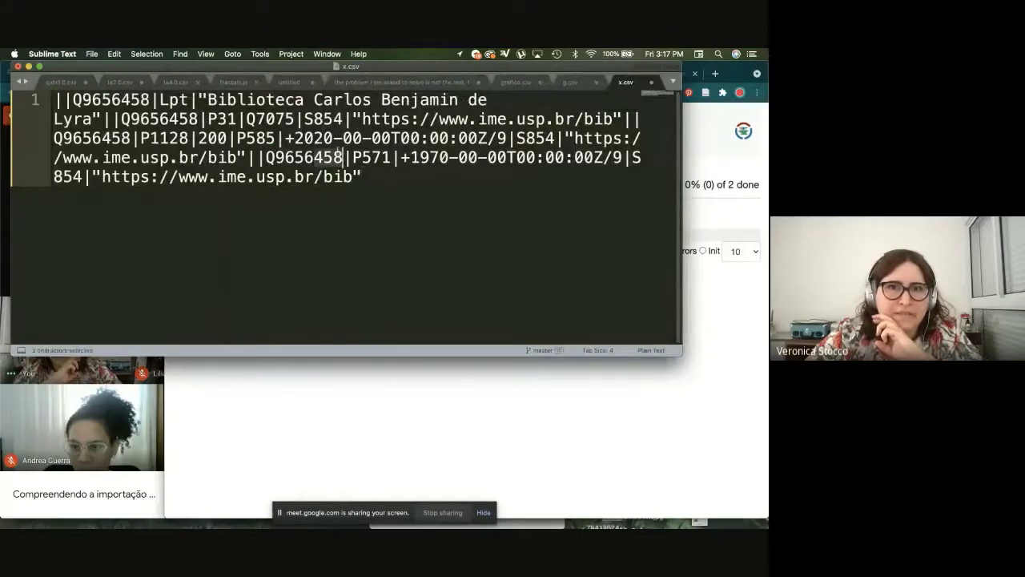
left_click(98, 410)
left_click(446, 274)
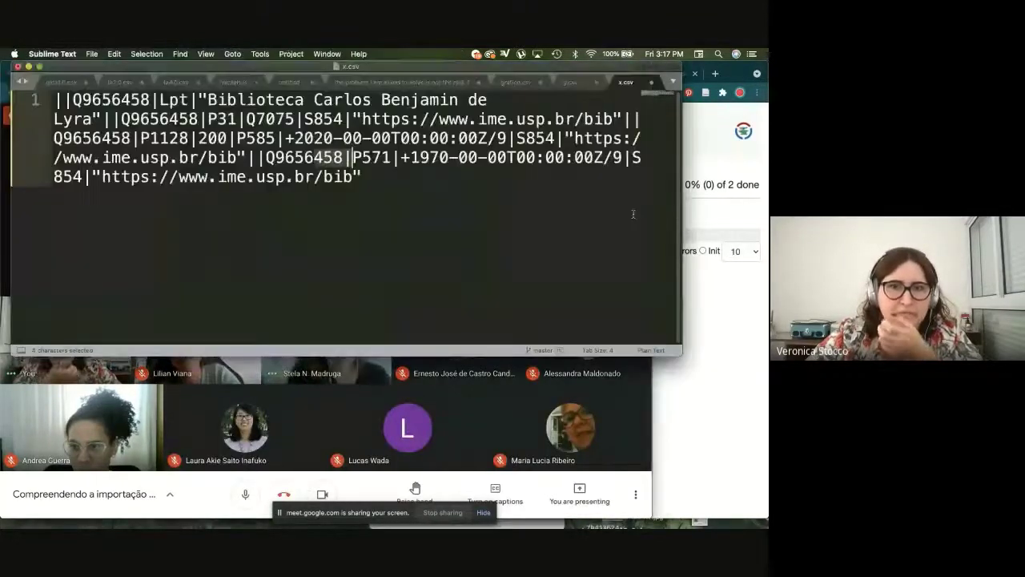
left_click_drag(353, 160, 266, 161)
key("super+a")
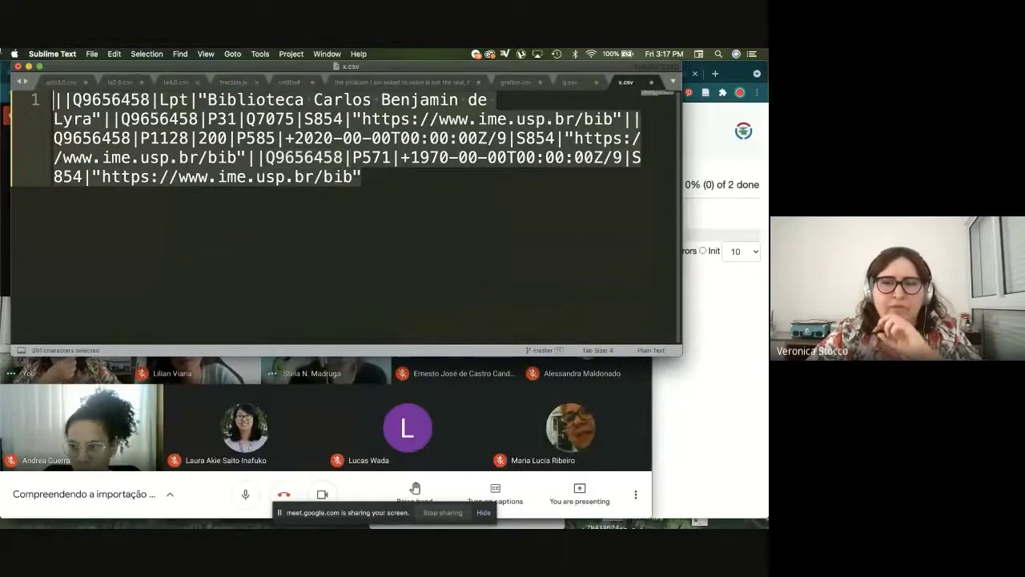
left_click(405, 207)
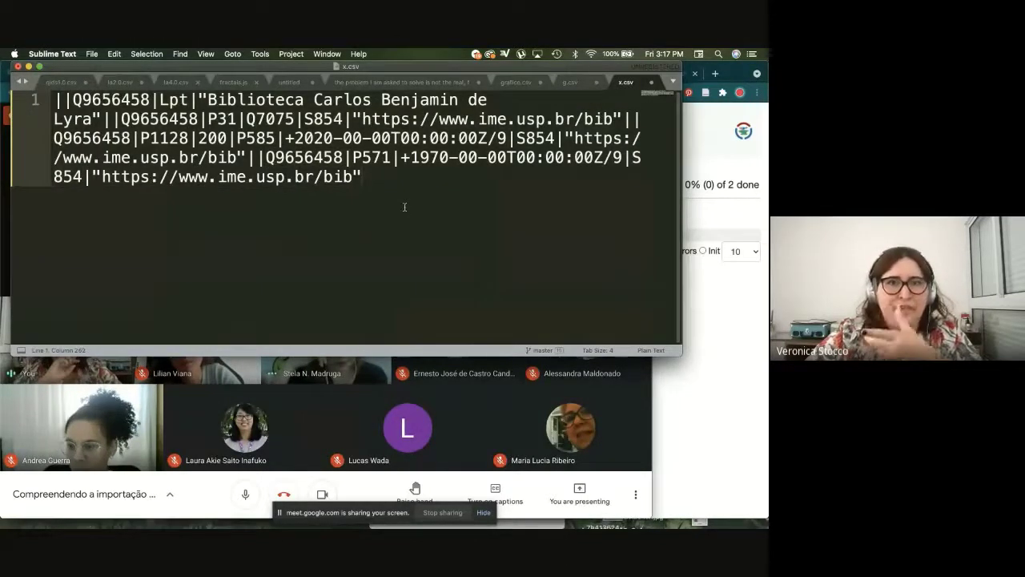
key("super+Tab")
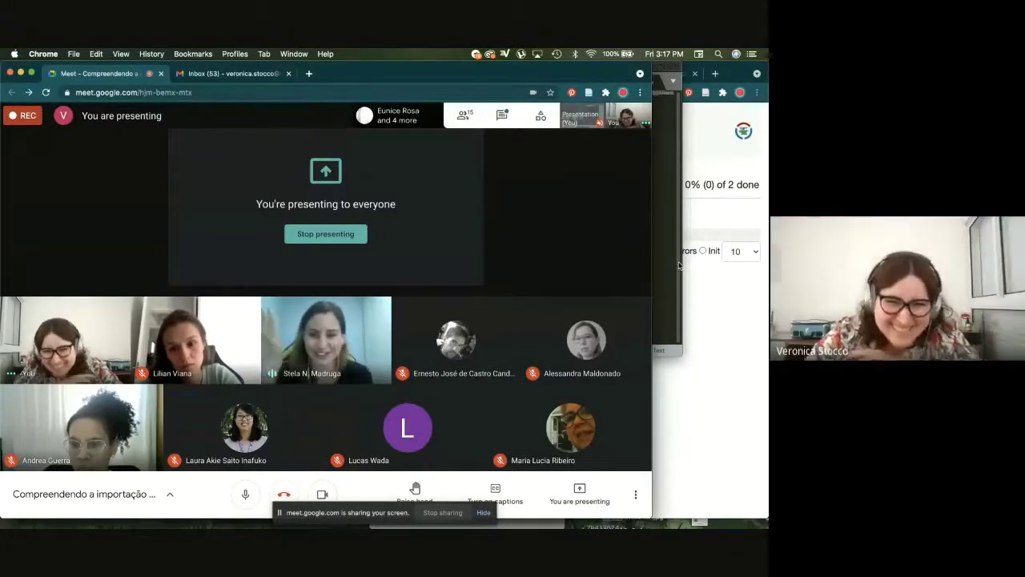
left_click(671, 254)
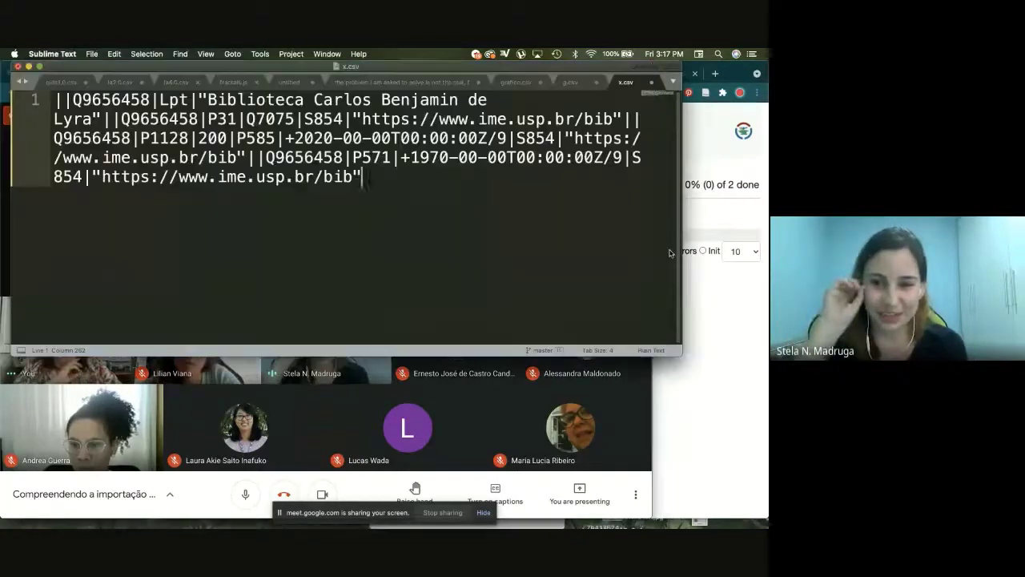
left_click(396, 382)
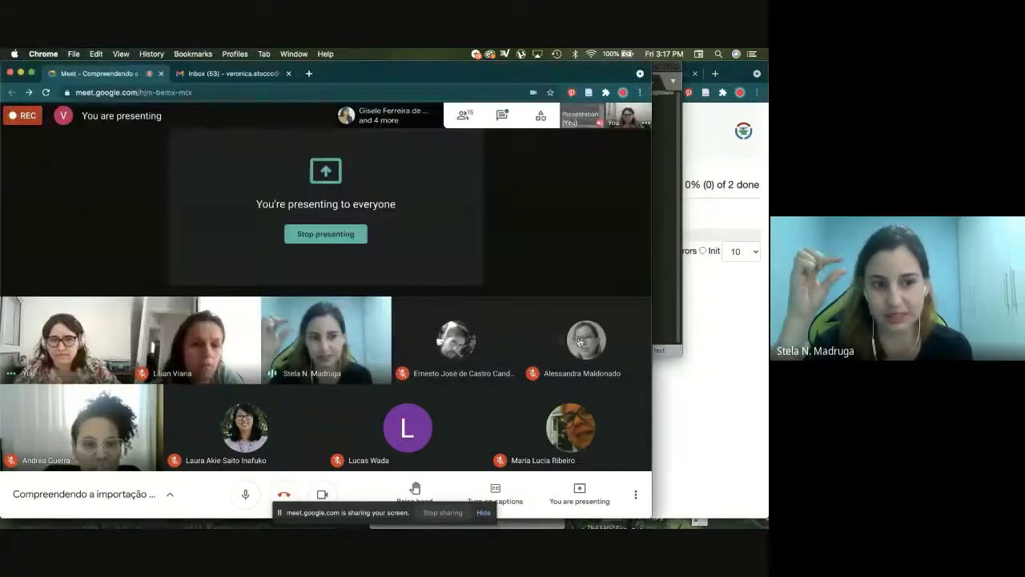
left_click(667, 273)
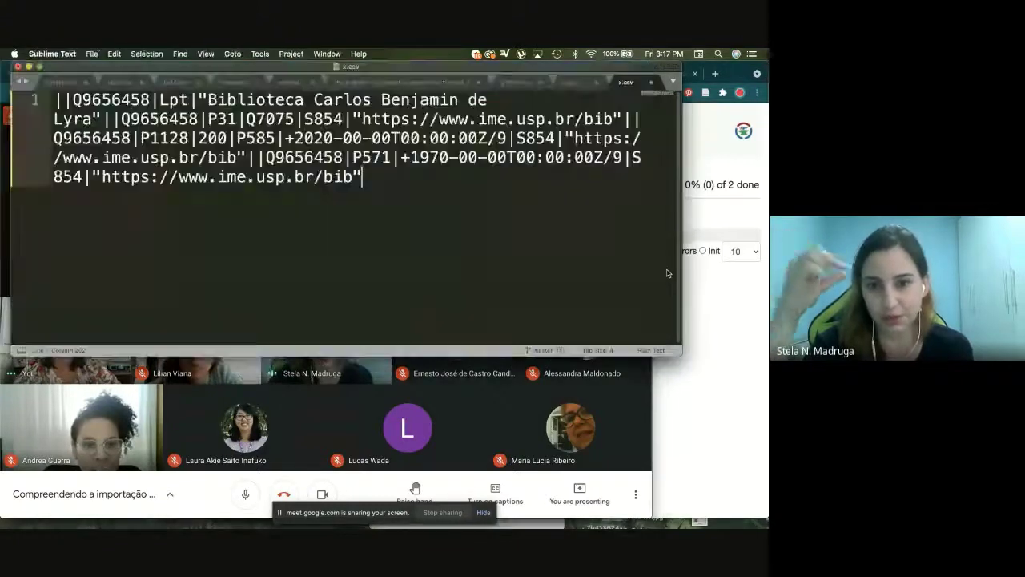
left_click(688, 374)
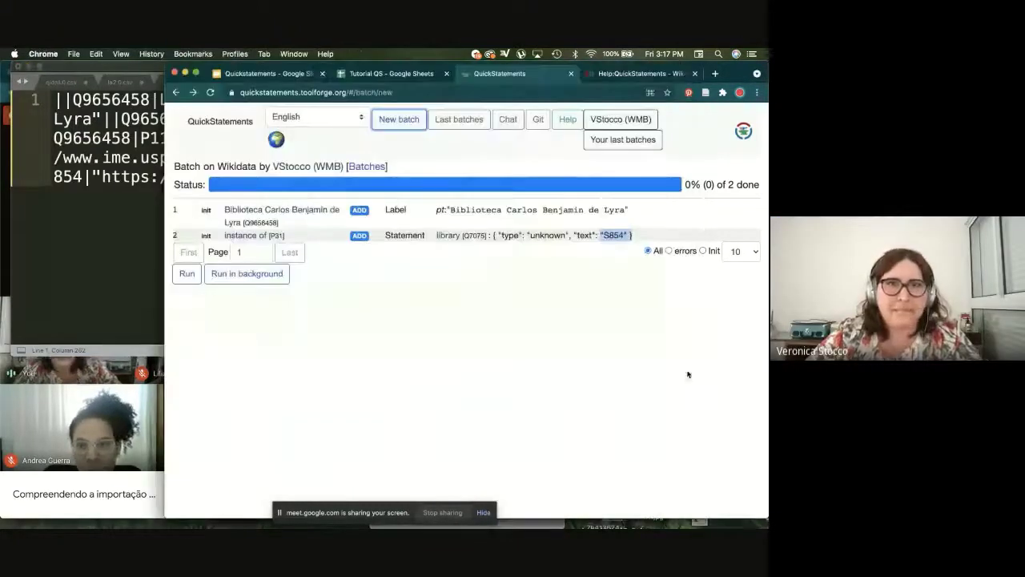
Step: Switch to the Tutorial QS spreadsheet, try changing the property code in cell E2 to qal585, and undo the edit
left_click(386, 74)
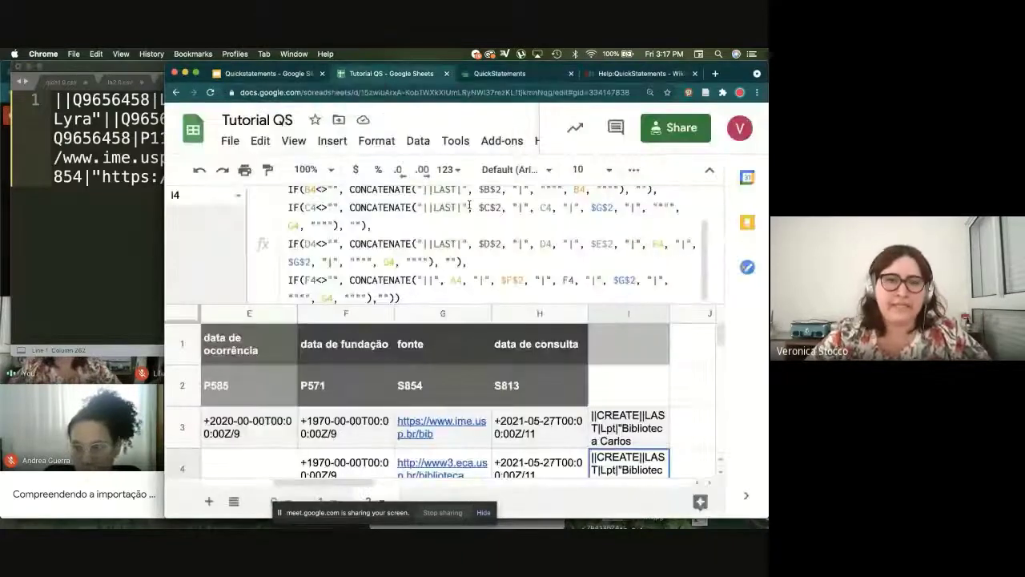
left_click_drag(357, 482, 341, 482)
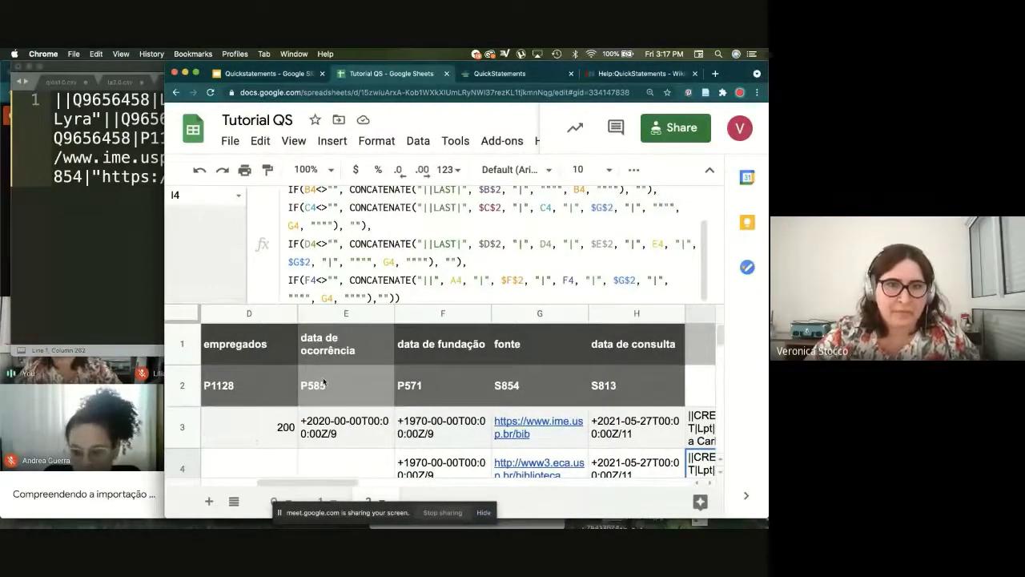
left_click(325, 384)
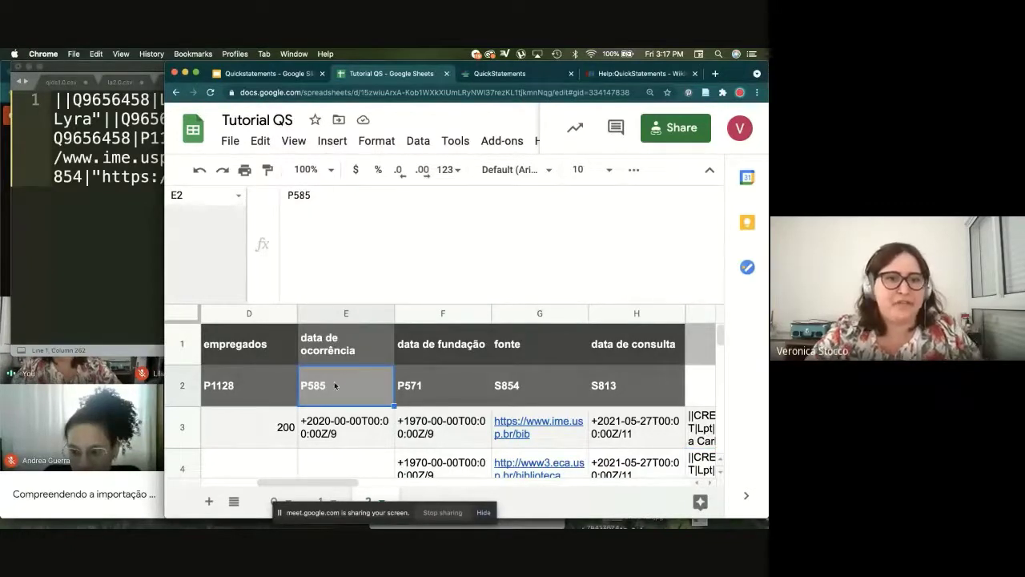
double_click(318, 391)
double_click(305, 375)
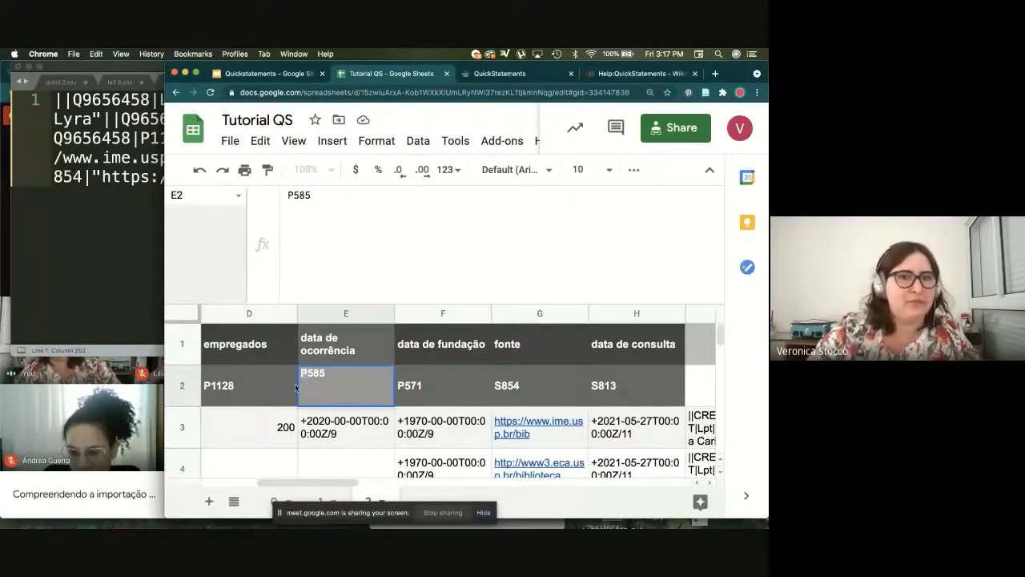
type("qal")
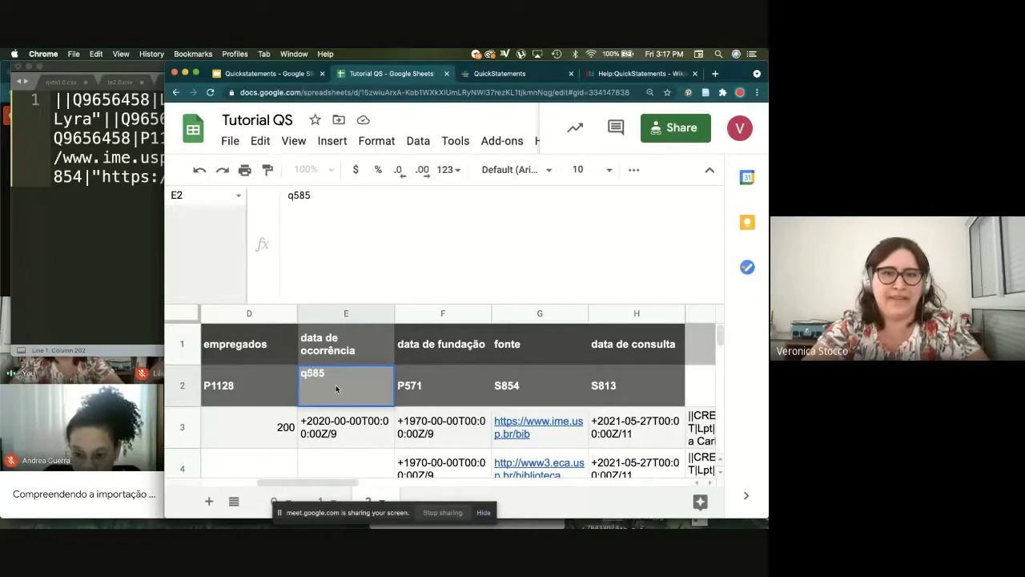
key("Return")
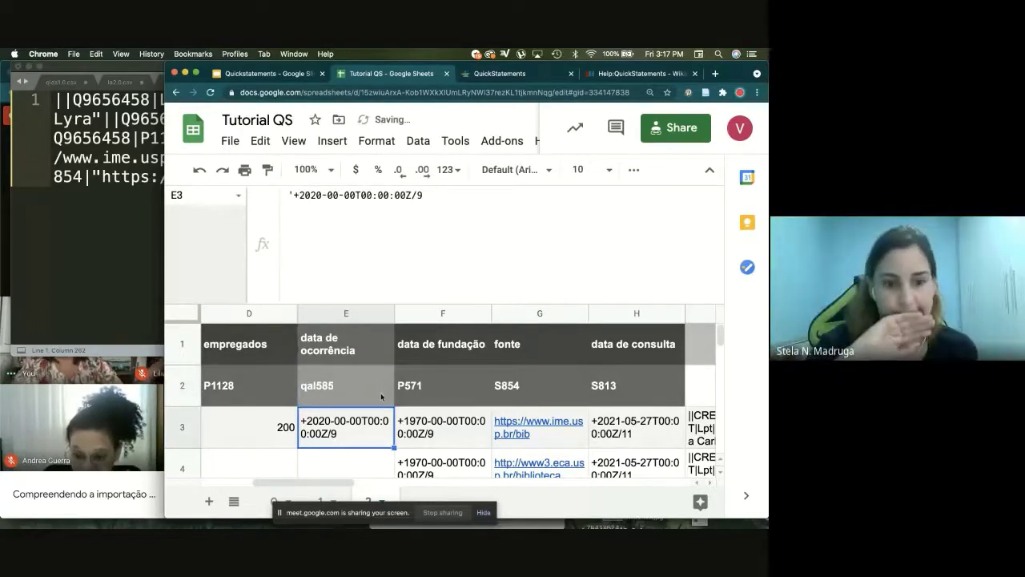
key("super+z")
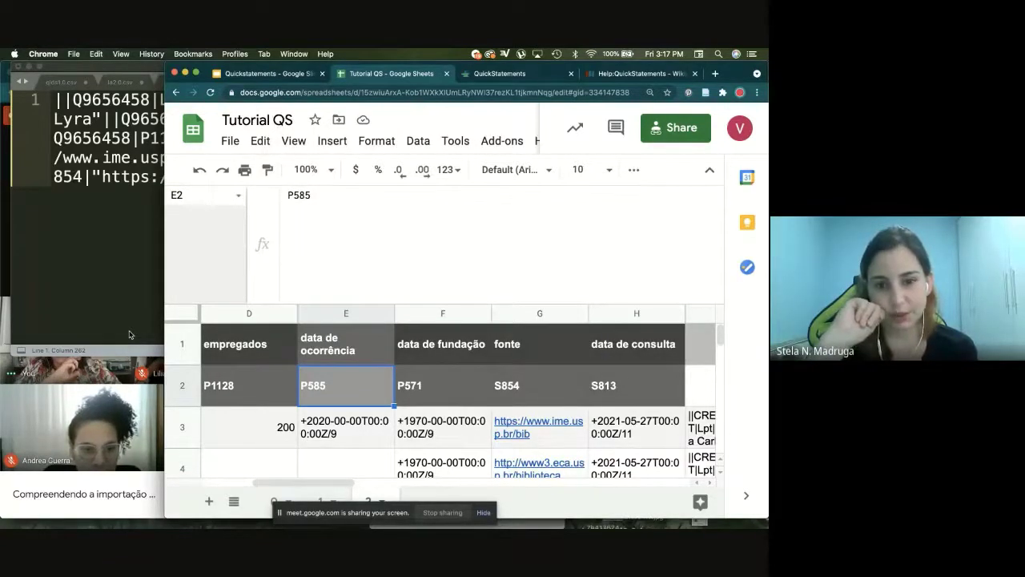
Step: Set the property code in cell E2, under "data de ocorrência", to qal585
left_click(129, 335)
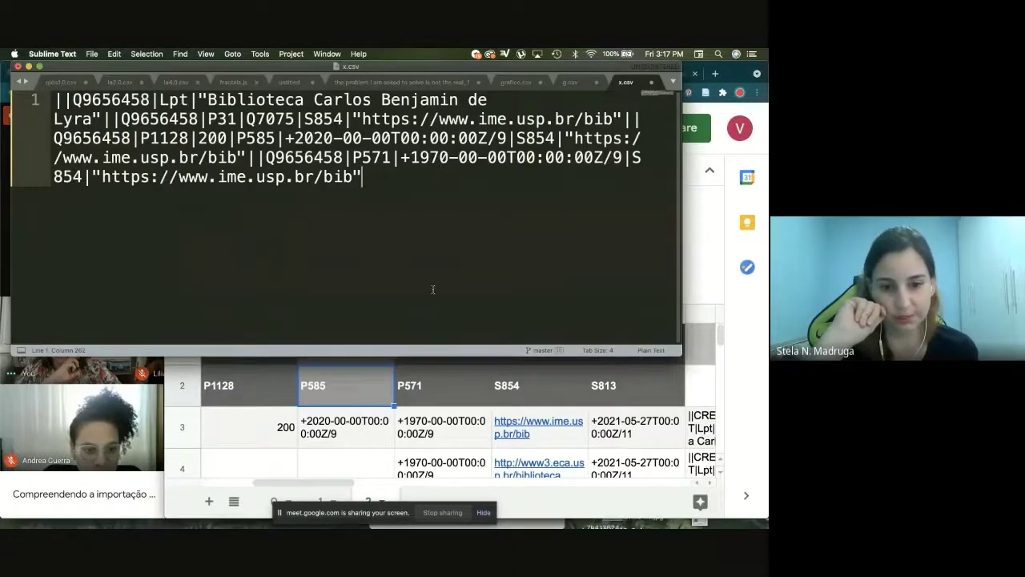
left_click(338, 392)
double_click(311, 387)
key("BackSpace")
type("qal")
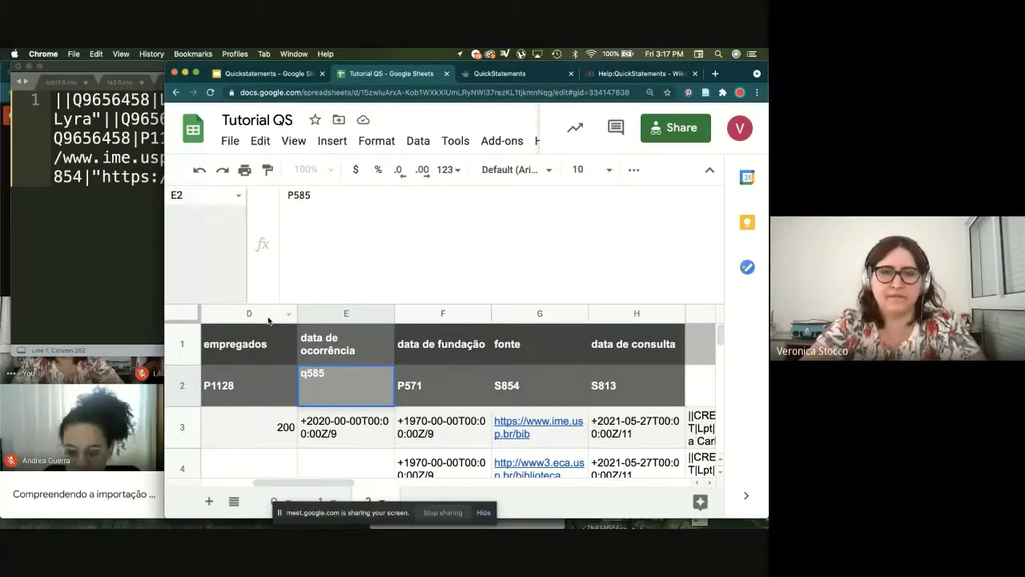
key("Return")
Step: Copy the generated command string from cell I3 and paste it into an empty QuickStatements batch, closing the old batch tab
key("Right")
key("Right")
key("Right")
key("Right")
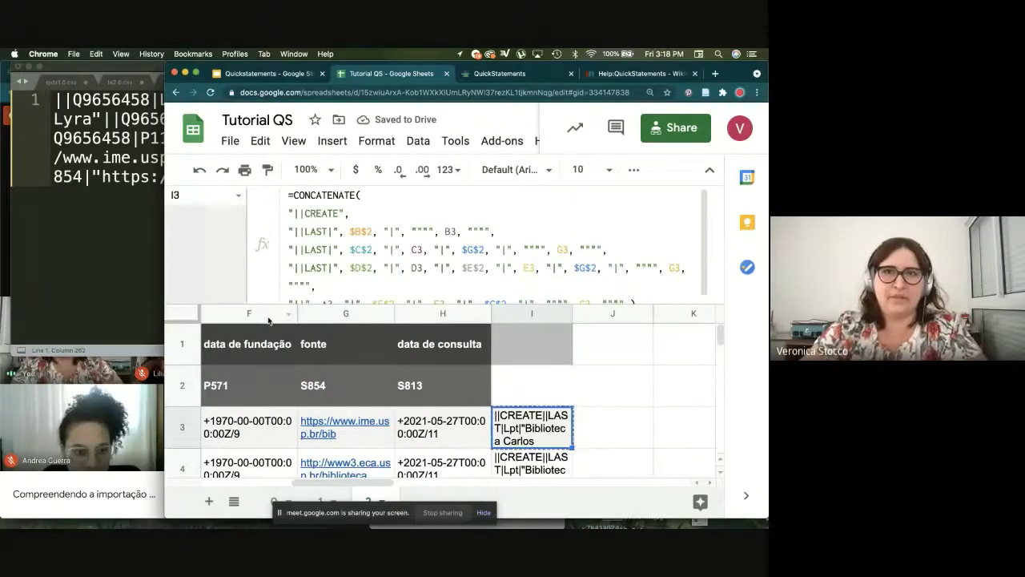
left_click(465, 73)
left_click(496, 73)
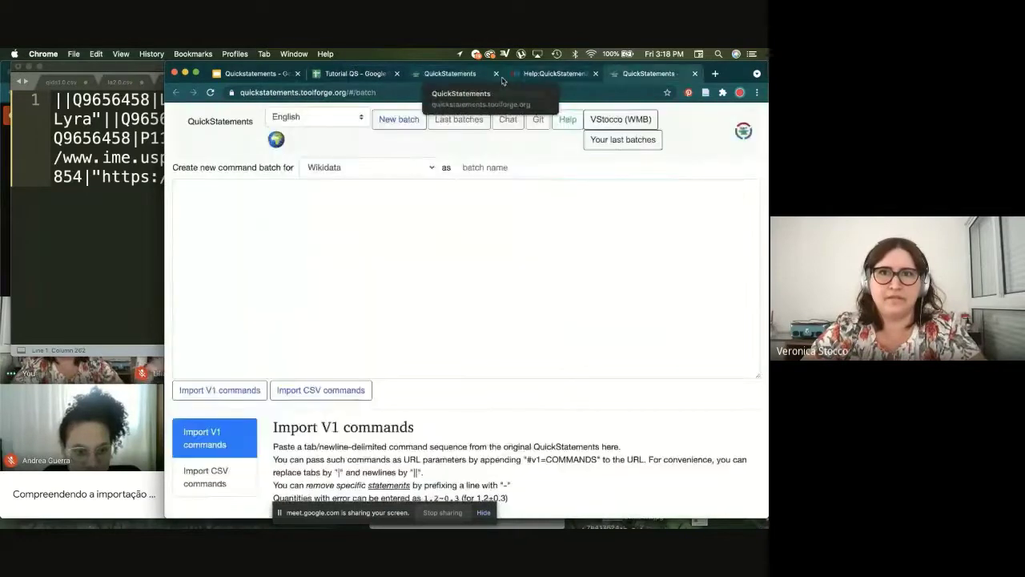
left_click(461, 73)
left_click(594, 73)
left_click(254, 293)
key("super+v")
Step: Import the pasted text as V1 commands and check the employees and inception statements in the batch preview
left_click(223, 391)
left_click(192, 306)
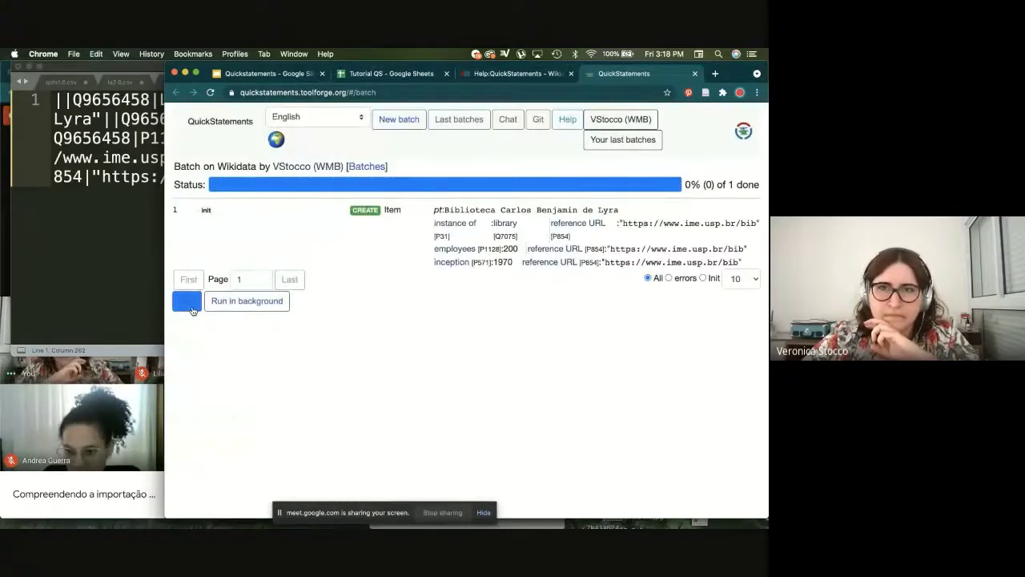
left_click_drag(573, 272, 734, 244)
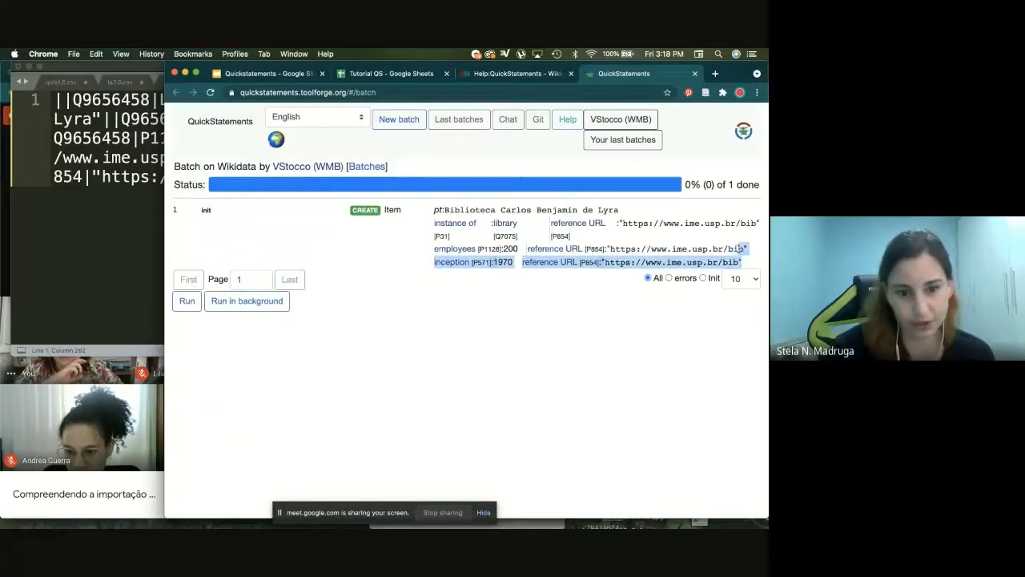
Step: Return to the CONCATENATE formula in cell I3 of Tutorial QS and make the browser window slightly narrower
left_click(366, 74)
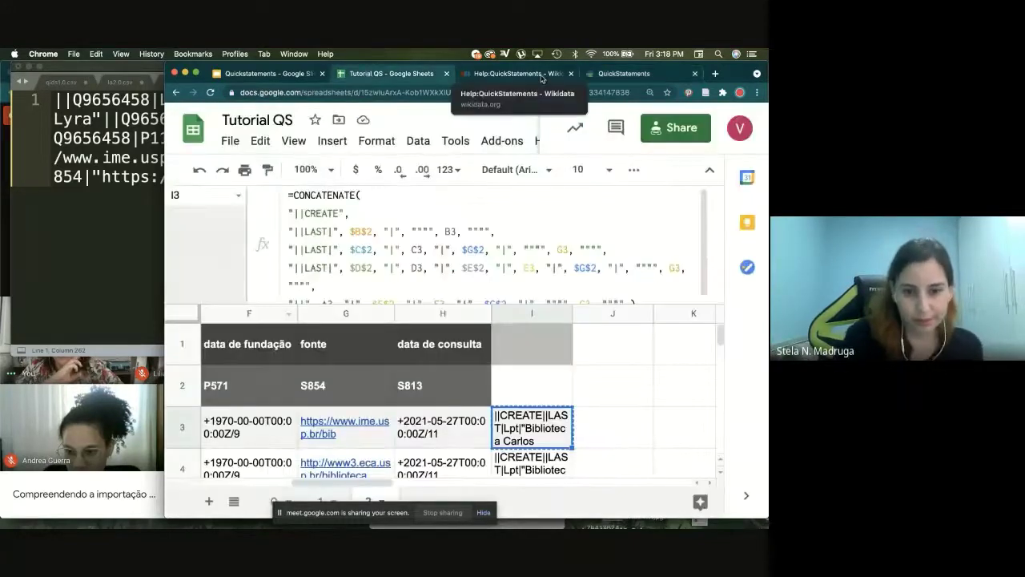
left_click(112, 440)
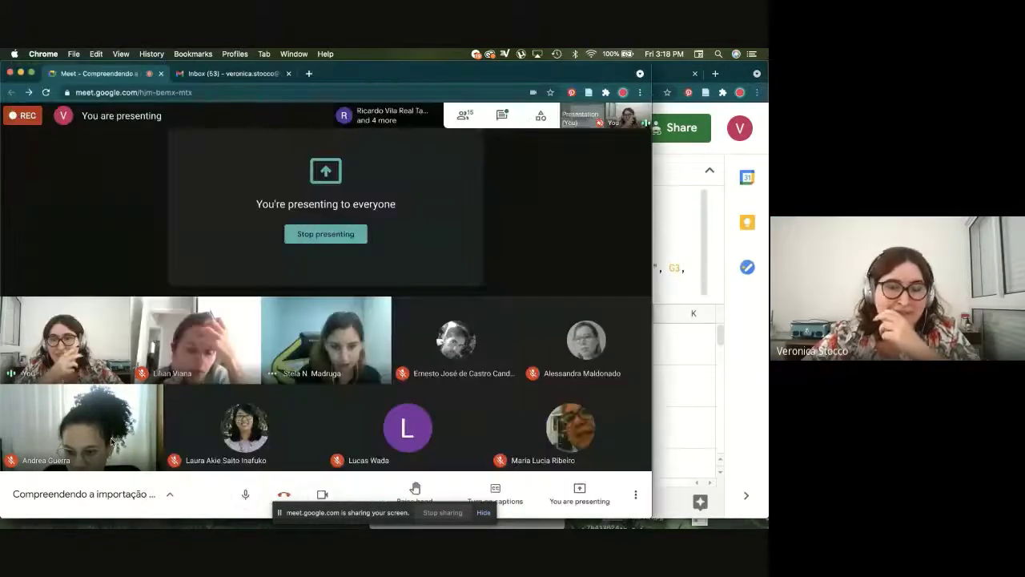
left_click(683, 358)
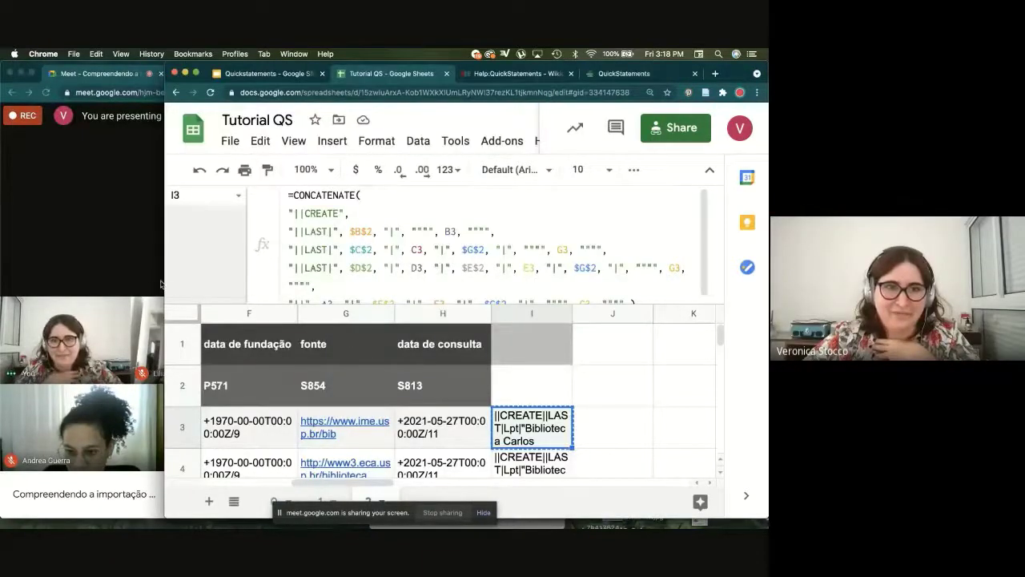
left_click_drag(165, 258, 187, 258)
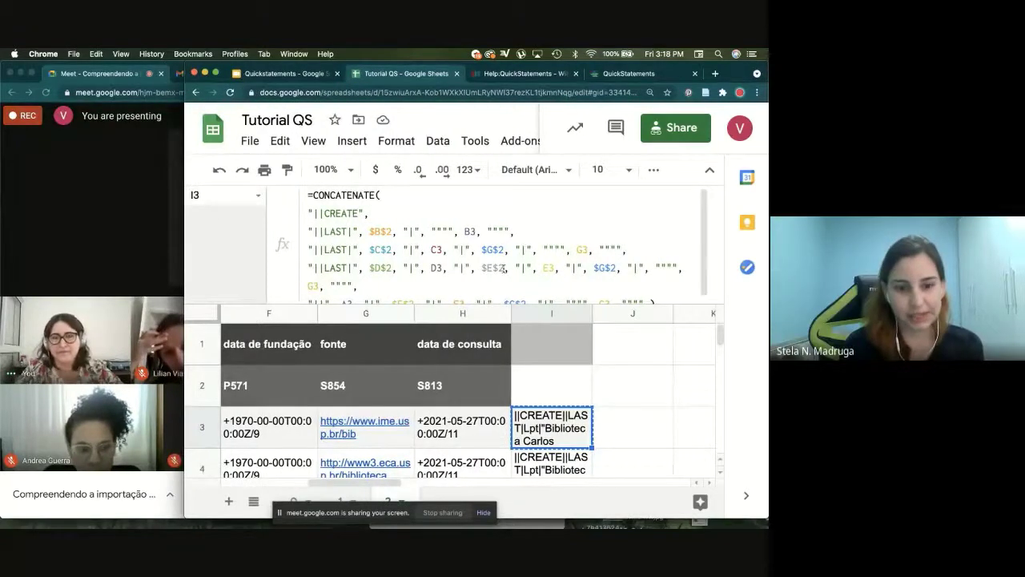
mouse_move(374, 479)
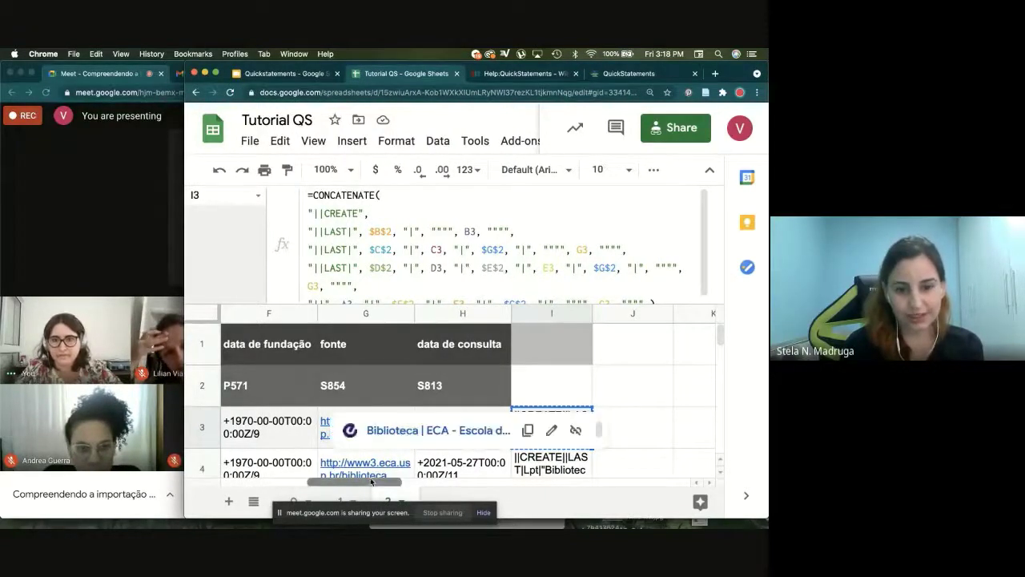
left_click(463, 370)
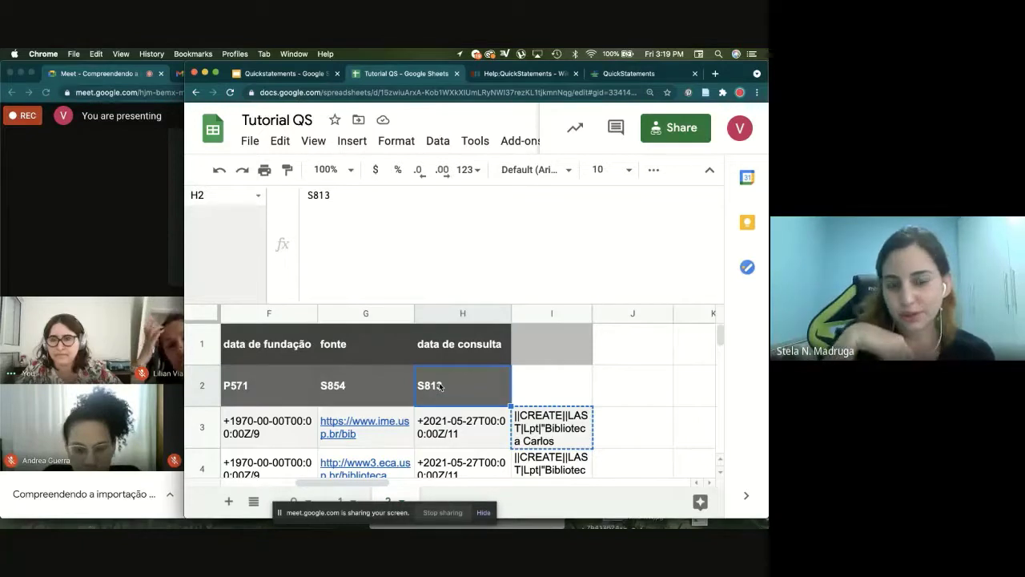
left_click(105, 391)
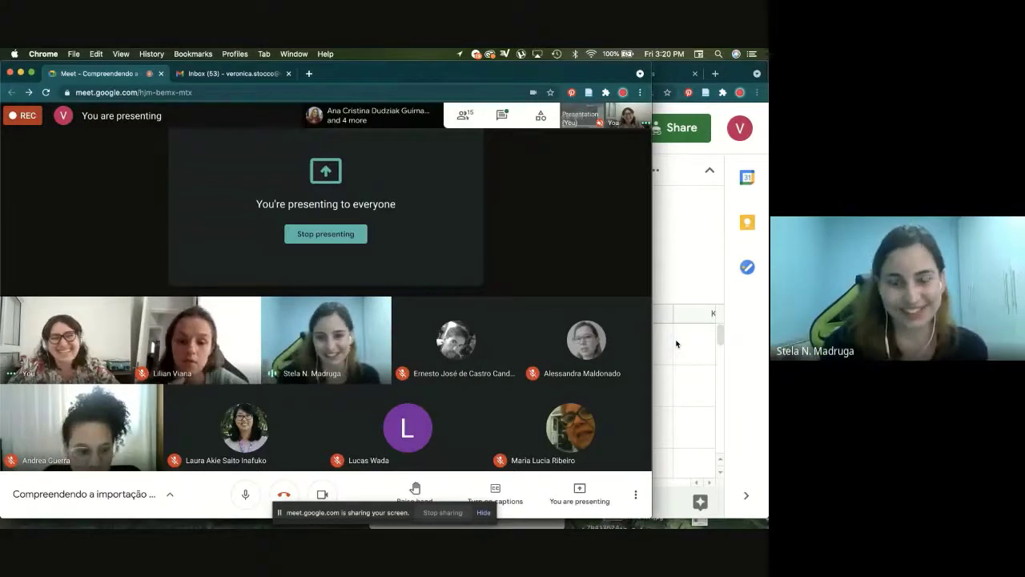
left_click(701, 298)
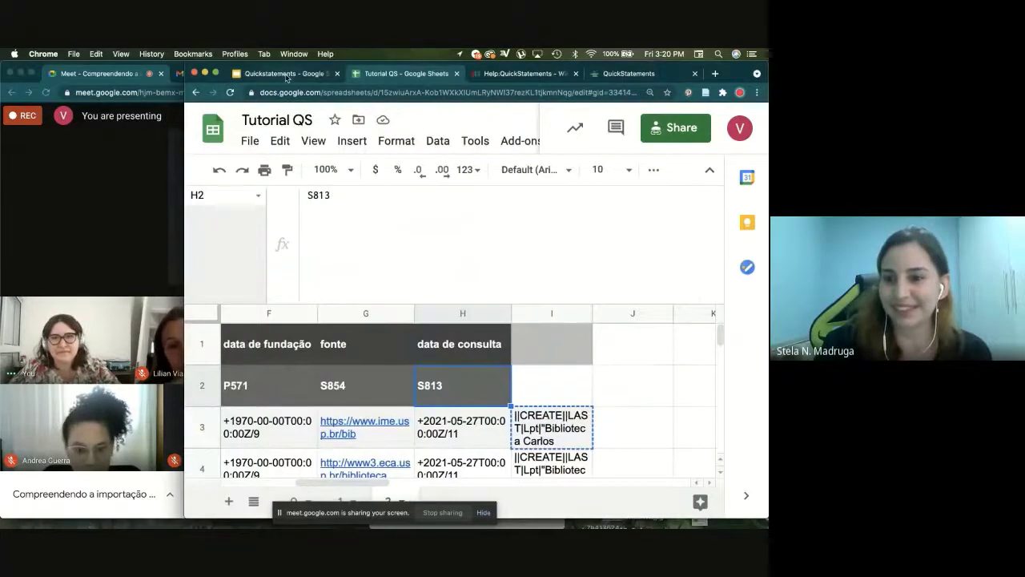
key("ctrl+shift+Tab")
left_click(44, 275)
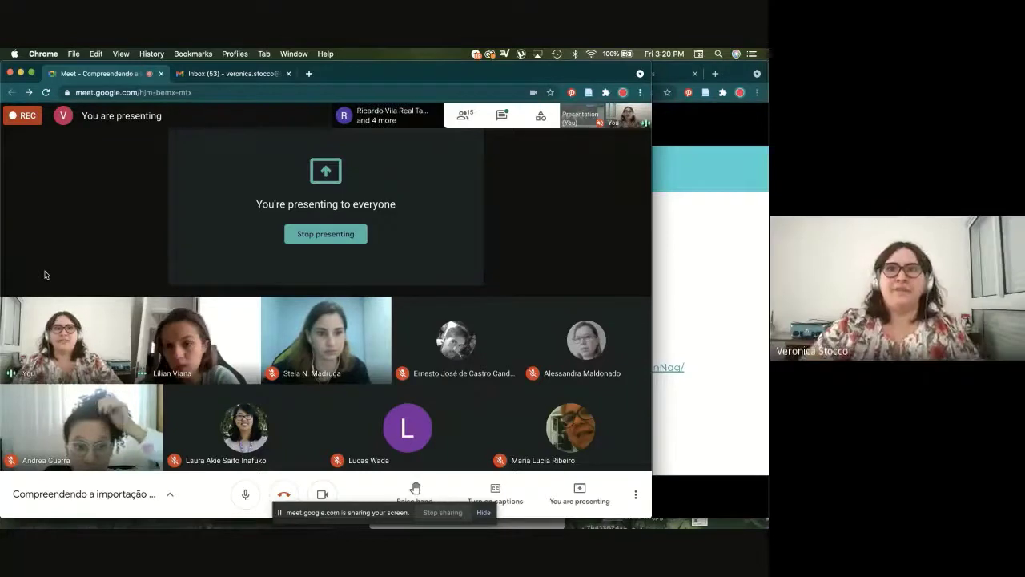
left_click(710, 266)
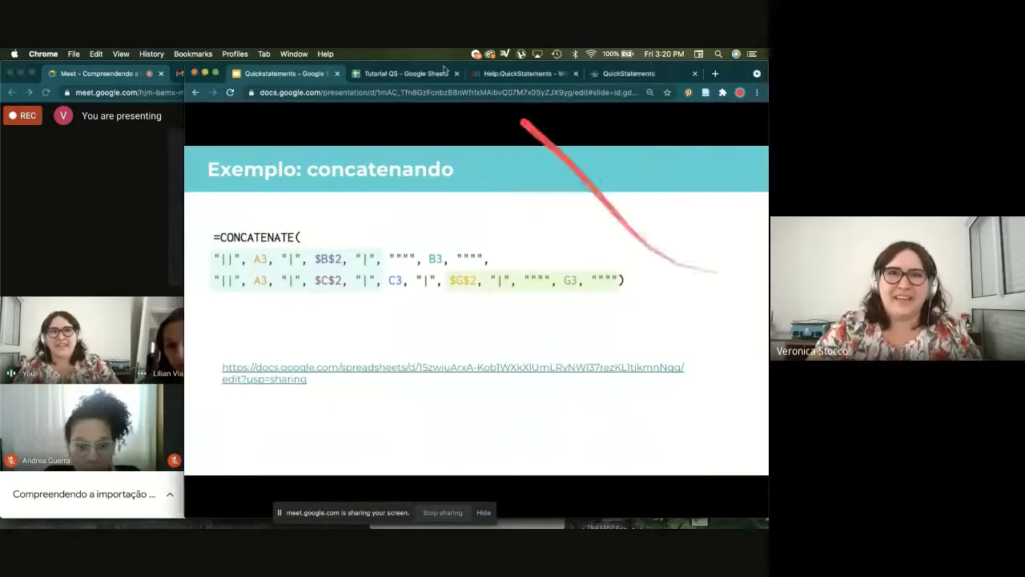
left_click(377, 72)
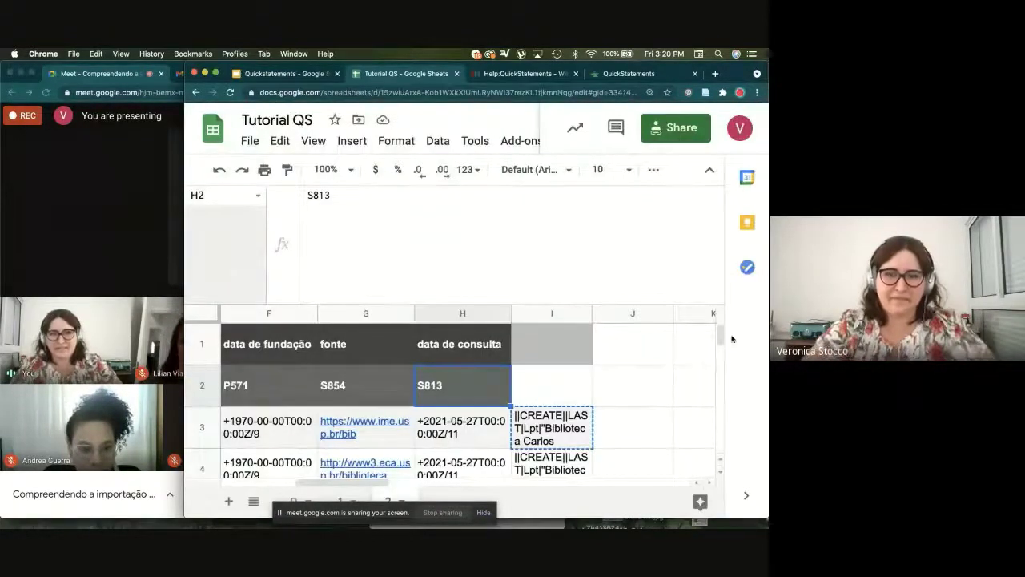
Step: Copy the IF-based CONCATENATE formula from cell I4 into cells I5 to I13
key("Down")
key("Right")
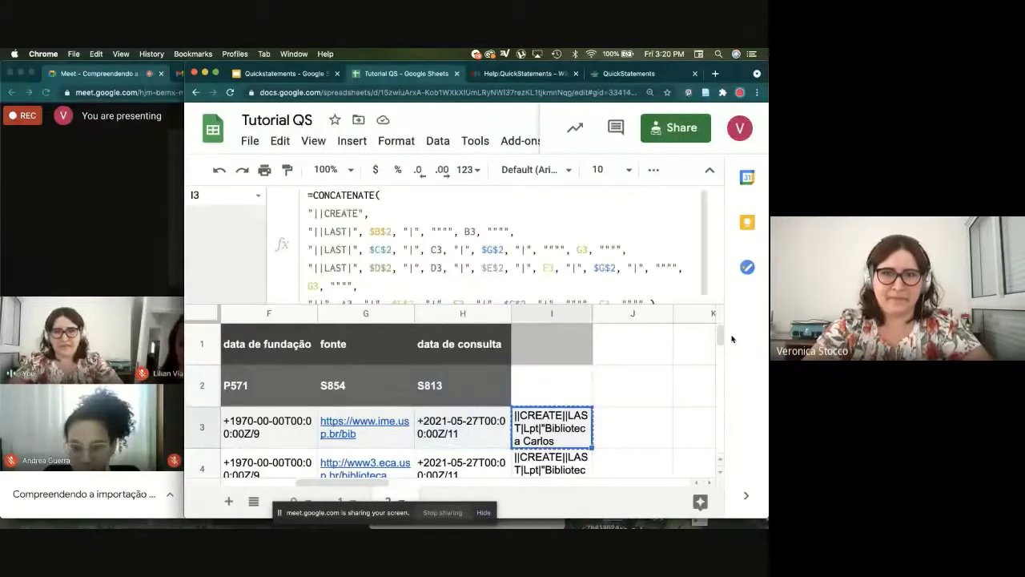
key("Down")
key("Down")
key("shift+Down")
key("shift+Down")
key("shift+Down")
key("shift+Down")
key("shift+Down")
key("shift+Down")
key("shift+Down")
key("shift+Down")
key("ctrl+v")
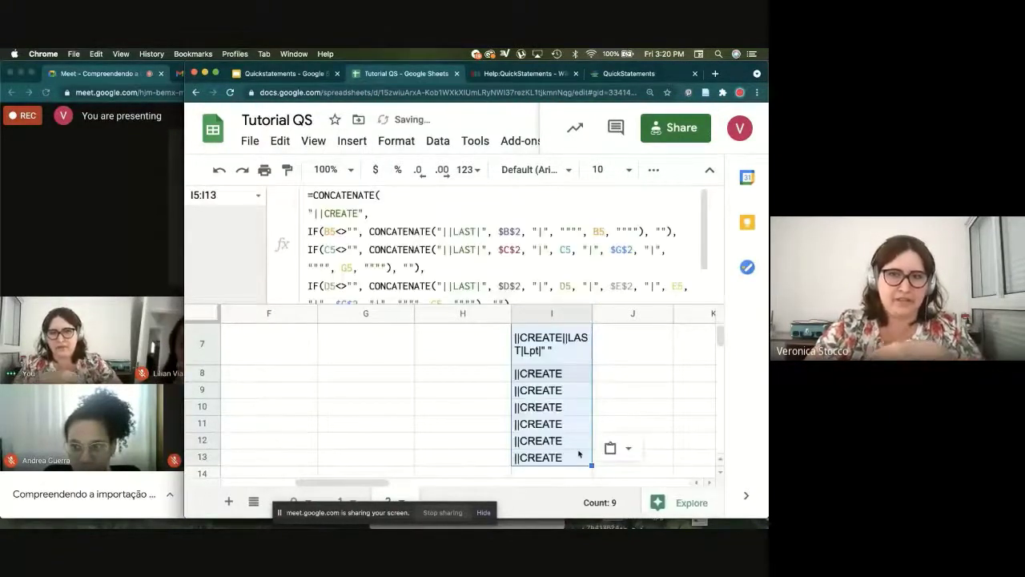
Step: Select the generated command strings in cells I3 to I13 and copy them
left_click(579, 453)
key("shift+Up")
key("shift+Up")
key("shift+Up")
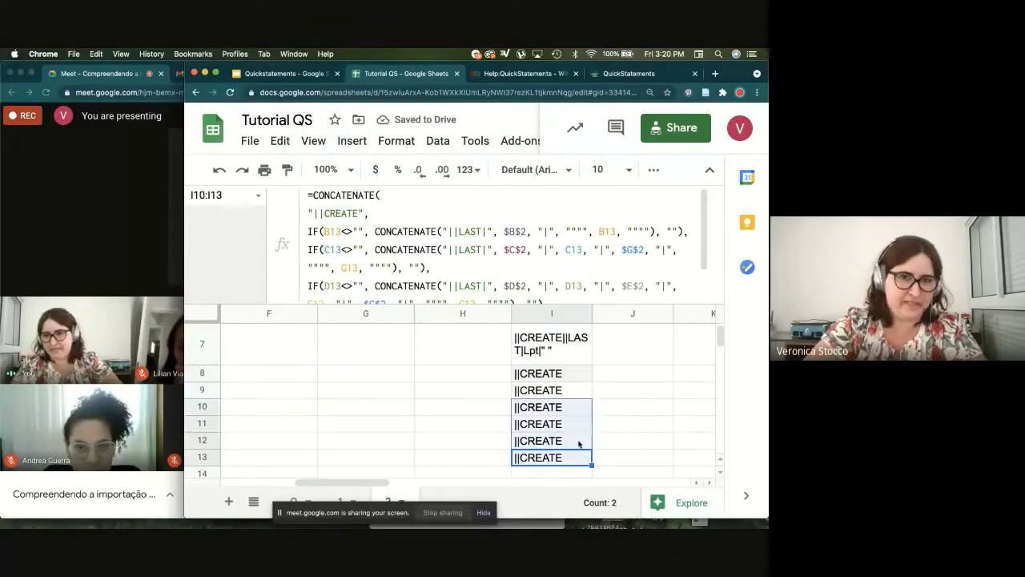
key("shift+Up")
key("shift+Up")
key("shift+Up")
key("shift+Up")
key("shift+Up")
key("shift+Up")
key("shift+Up")
key("ctrl+c")
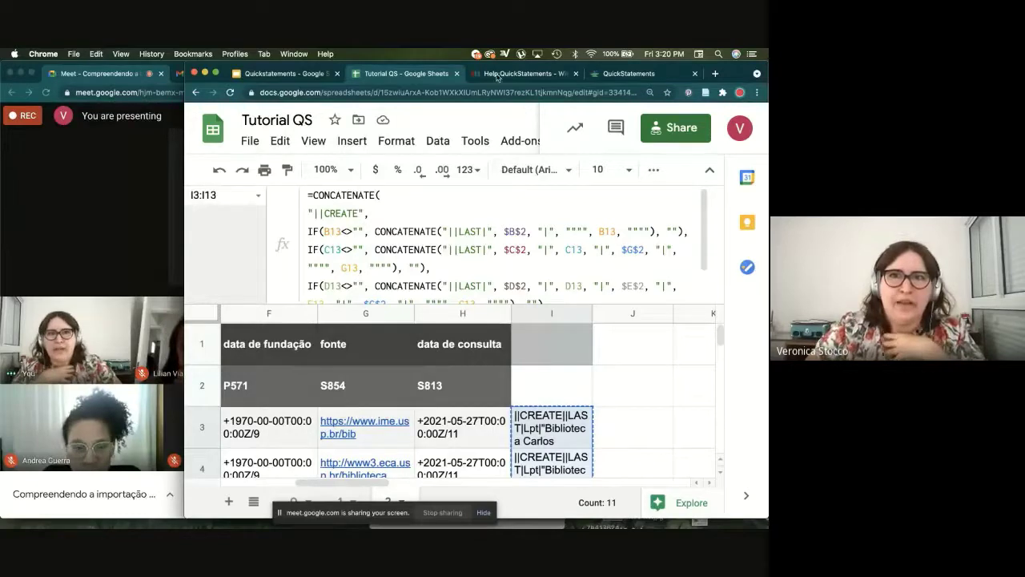
Step: Open a new QuickStatements batch in a separate tab, paste the copied command strings and review them
left_click(496, 73)
left_click(629, 73)
left_click(423, 120)
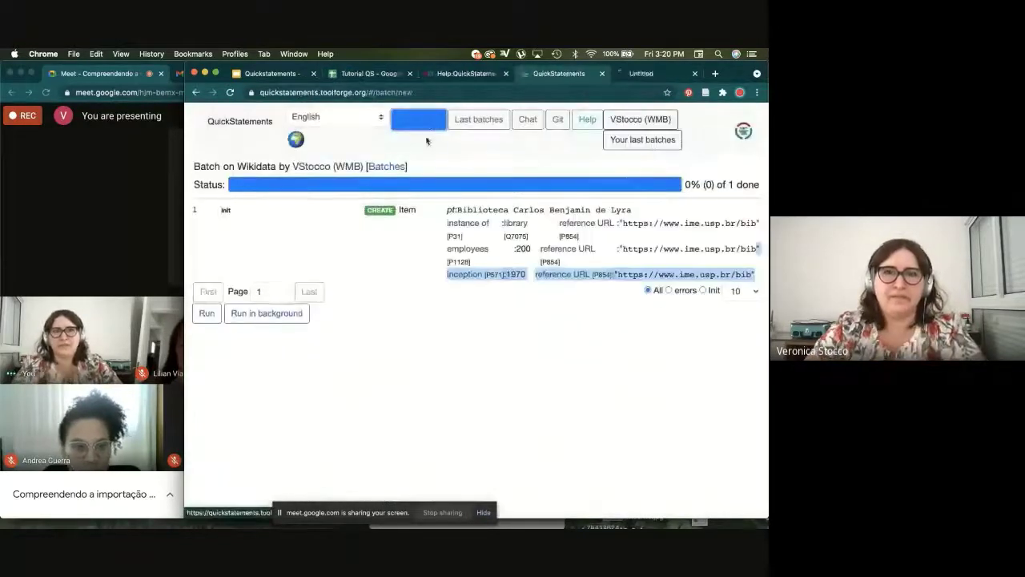
left_click(355, 241)
key("ctrl+v")
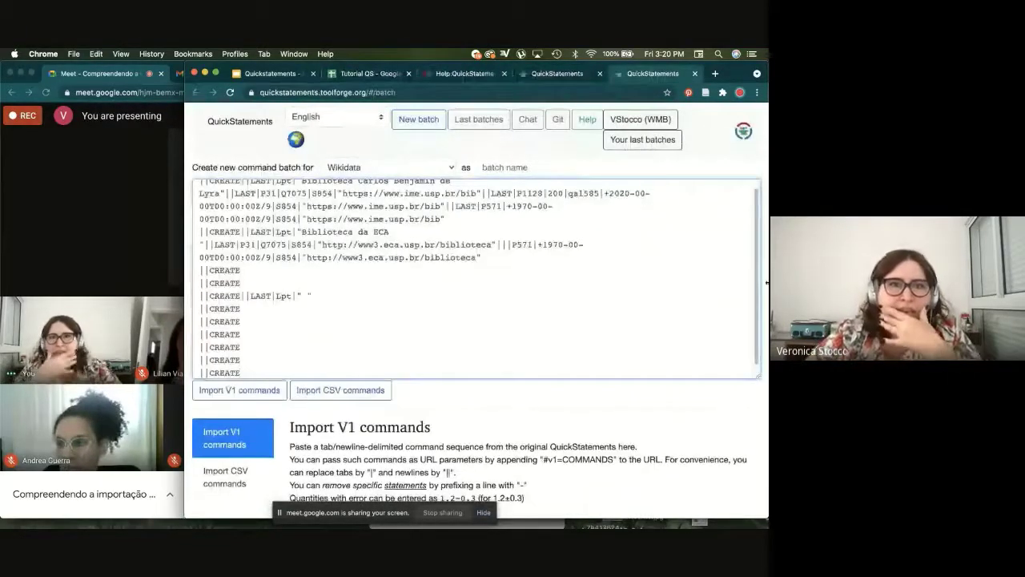
scroll(369, 254, "up", 1)
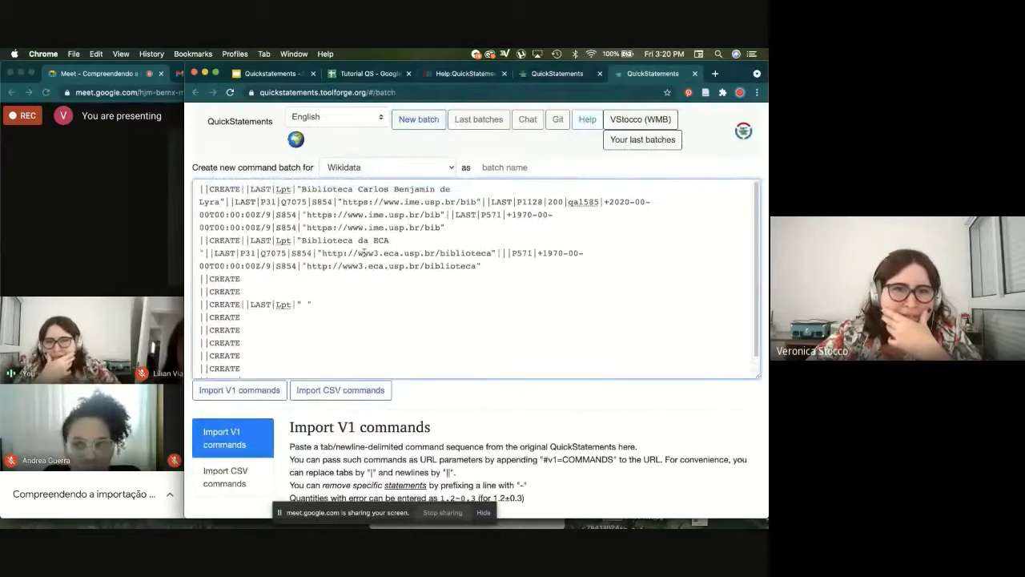
left_click(488, 226)
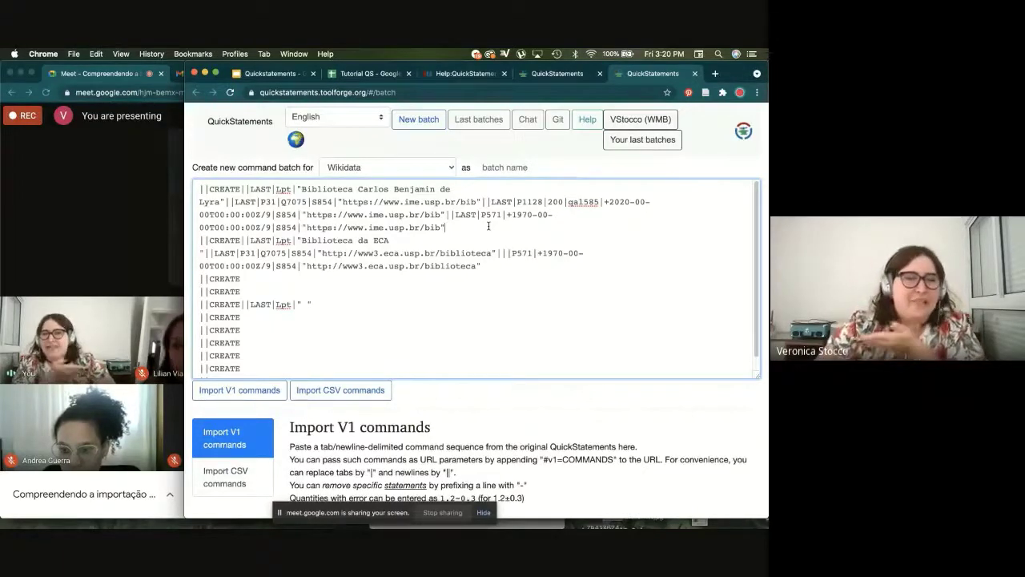
Step: Return to Tutorial QS and enter =CONCAT(I3:I13) in cell I14, below the command strings
left_click(366, 73)
scroll(719, 338, "down", 3)
scroll(719, 338, "up", 5)
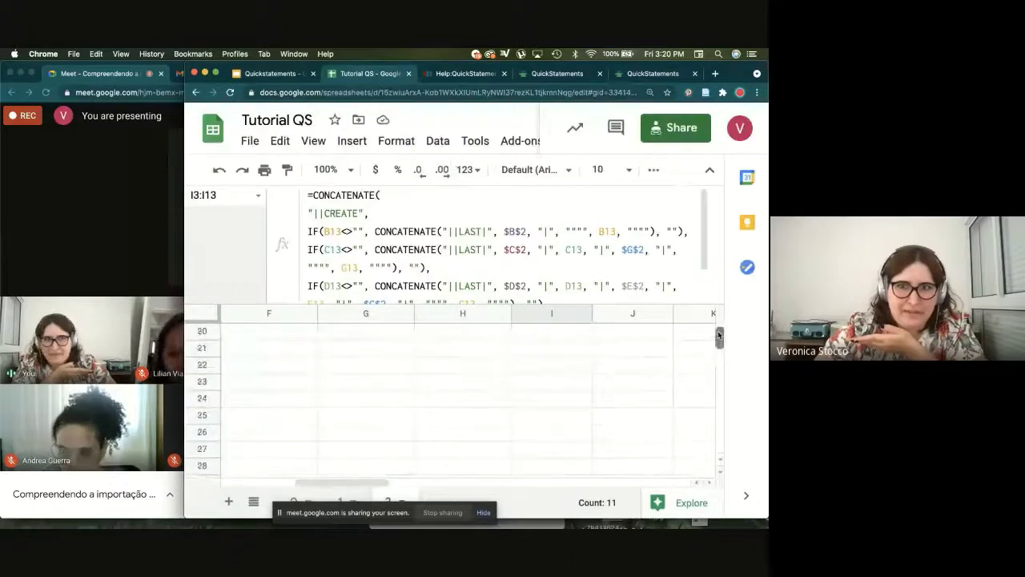
key("Down")
type("=conca")
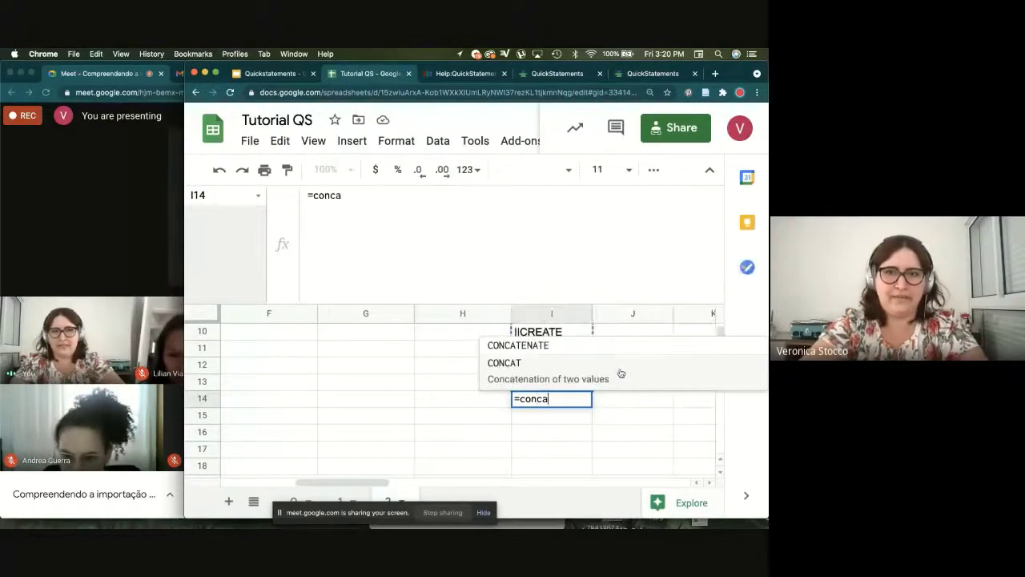
left_click(620, 372)
left_click_drag(574, 382, 573, 419)
key("Return")
key("Up")
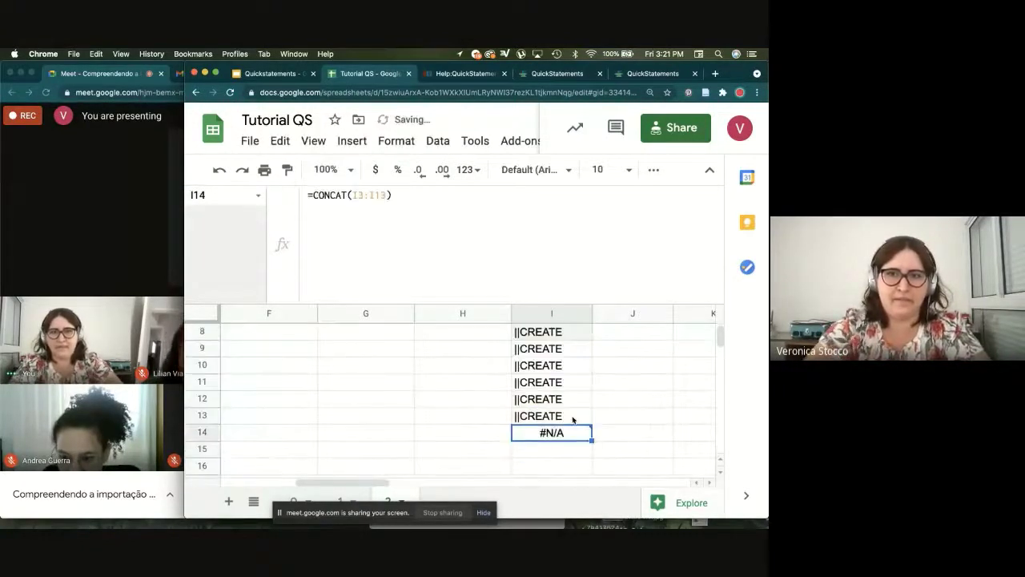
Step: Change the formula in cell I14 to =CONCATENATE(I3:I13)
mouse_move(573, 433)
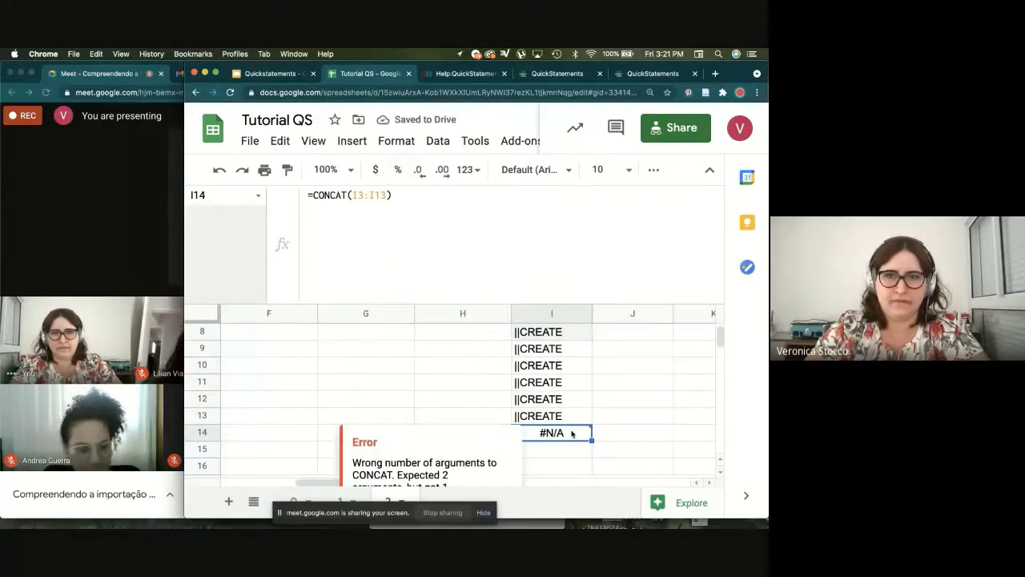
left_click(358, 199)
type("ENATE")
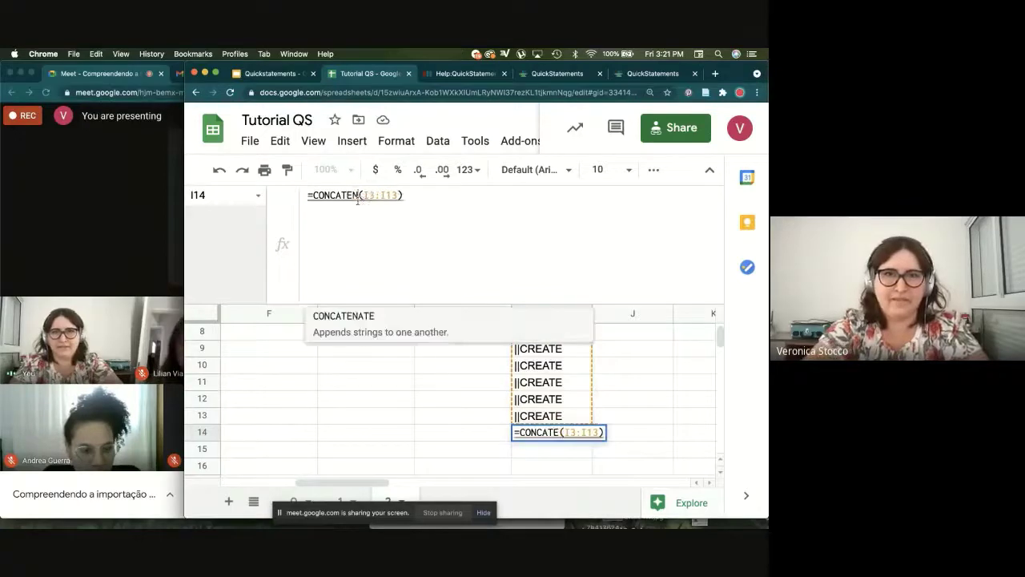
key("Return")
key("Up")
Step: Copy the joined string from cell I14 and replace all text in the new QuickStatements batch with it
key("ctrl+c")
key("ctrl+Tab")
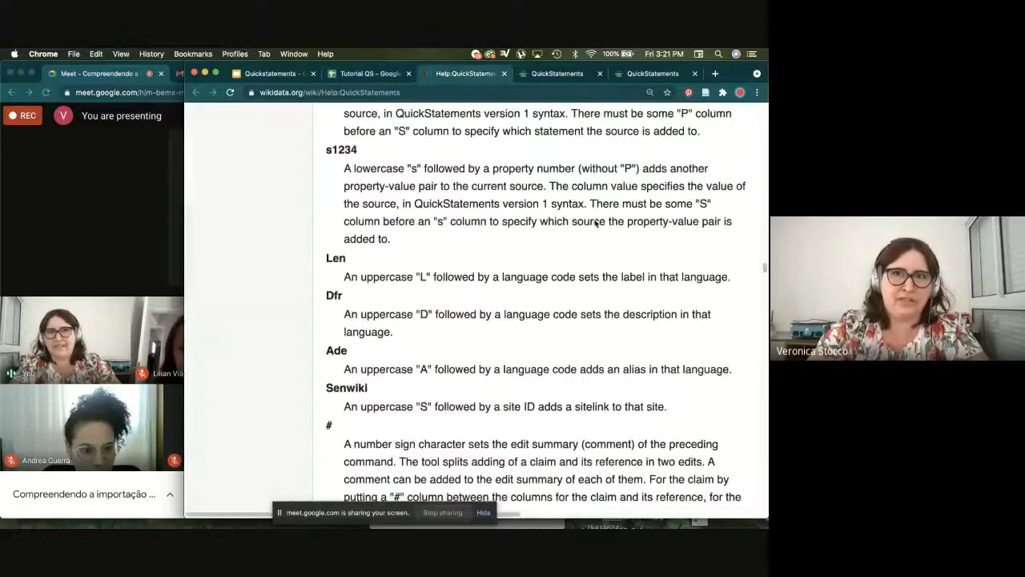
key("ctrl+Tab")
key("ctrl+Tab")
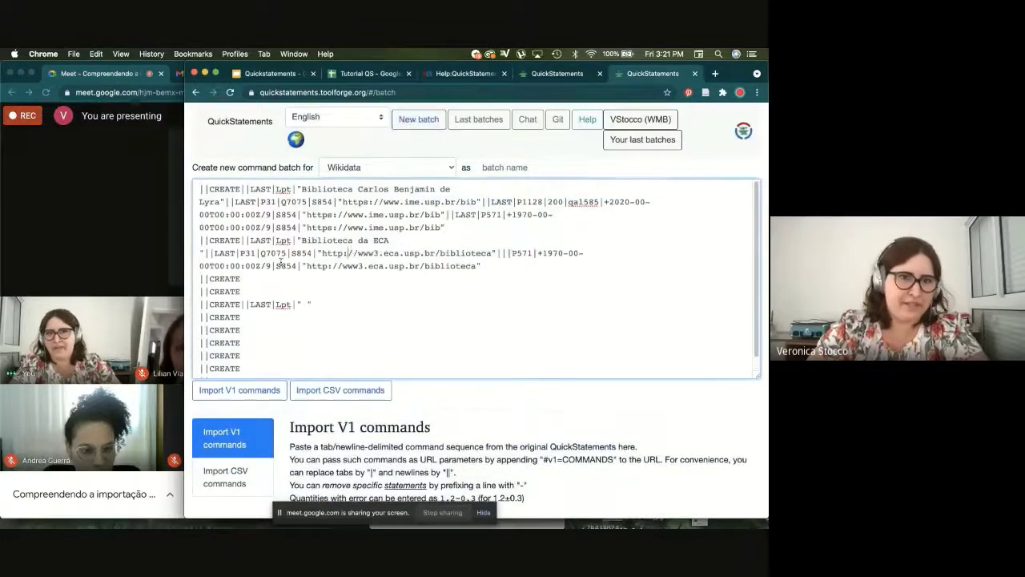
key("ctrl+a")
key("ctrl+v")
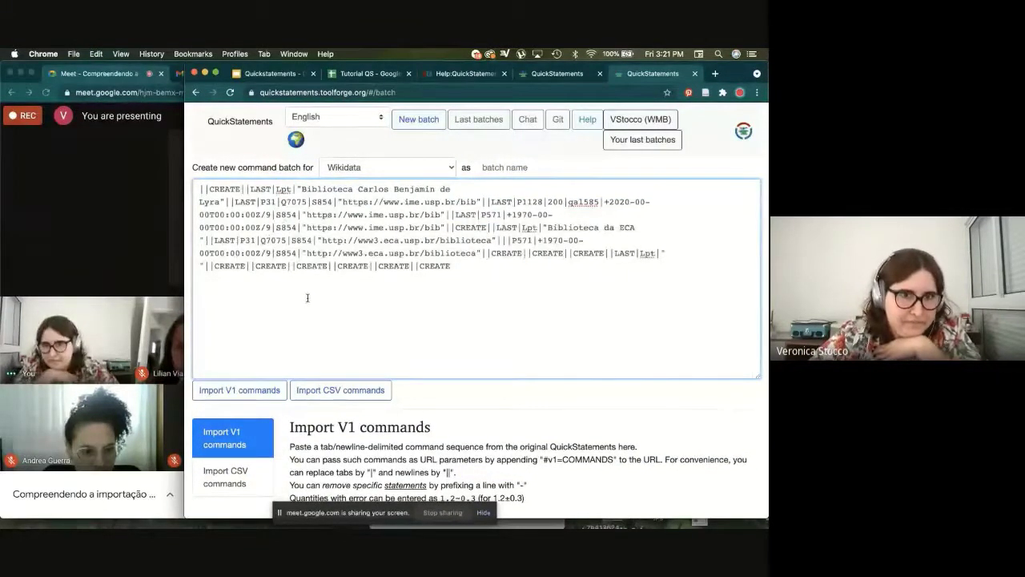
Step: Return to Tutorial QS and copy the individual command strings in cells I3 to I13
left_click(365, 74)
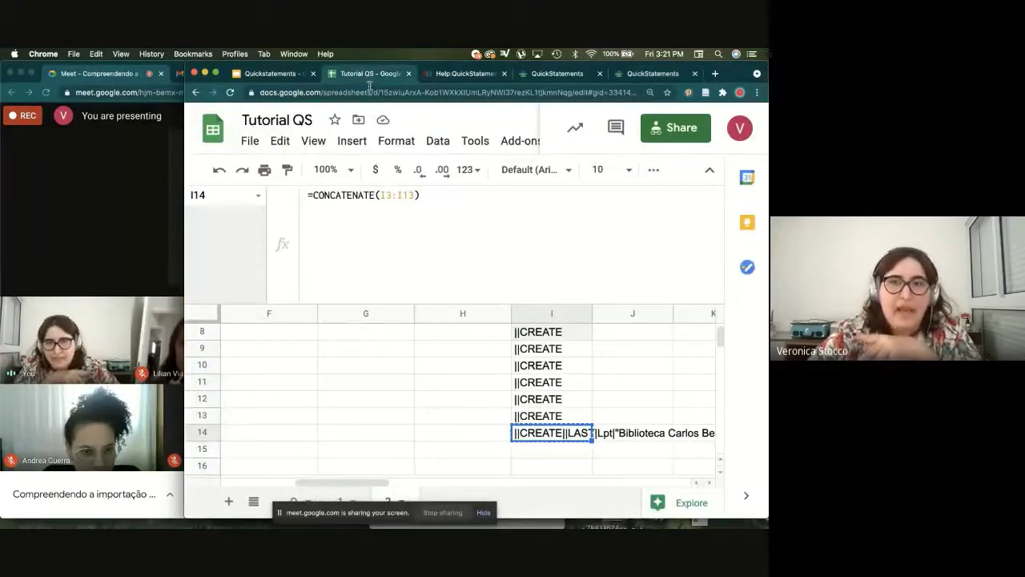
left_click(171, 359)
left_click(683, 381)
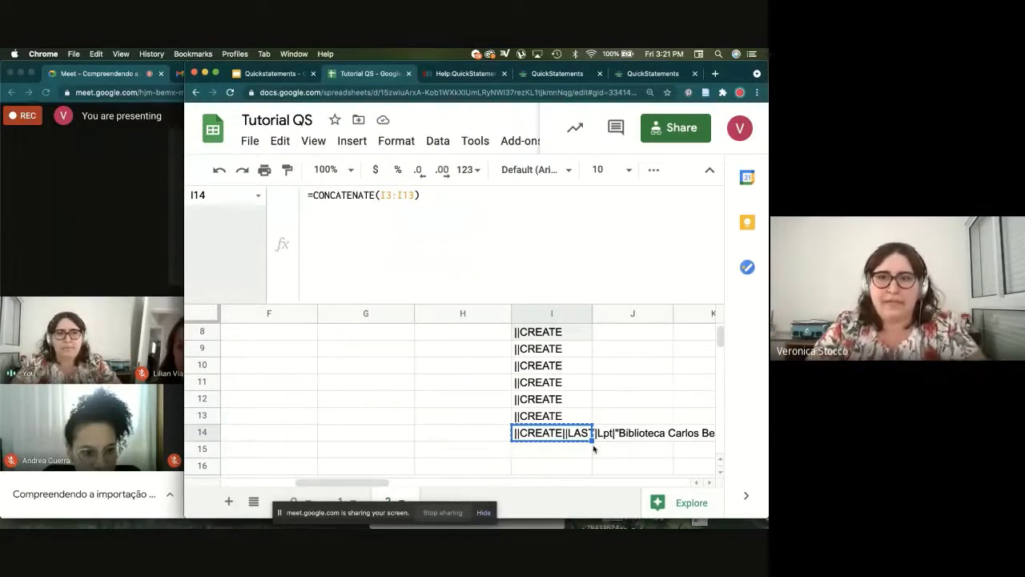
left_click(554, 417)
scroll(559, 408, "up", 5)
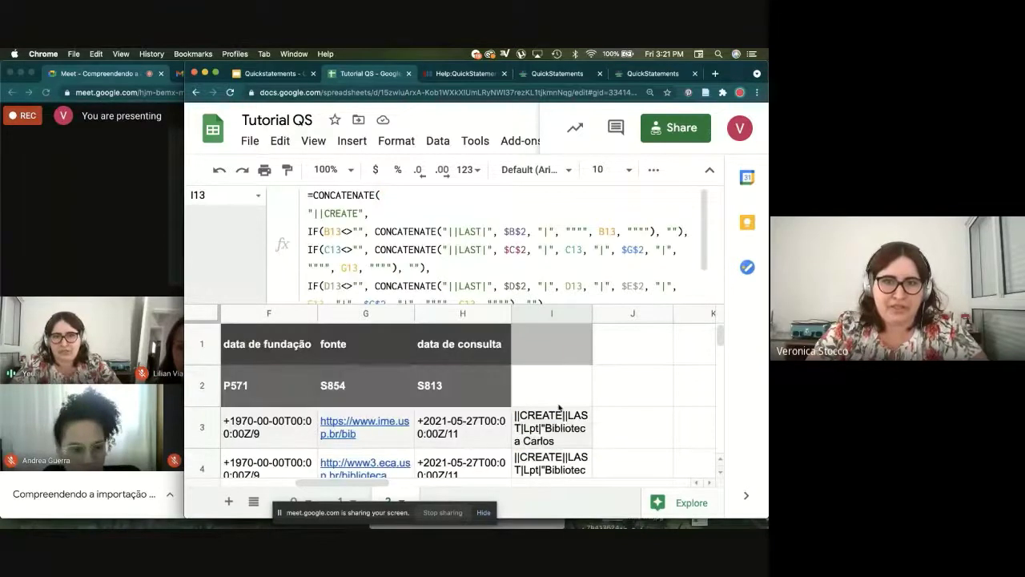
left_click(559, 410)
scroll(575, 433, "down", 3)
scroll(578, 462, "down", 8)
left_click_drag(719, 343, 719, 339)
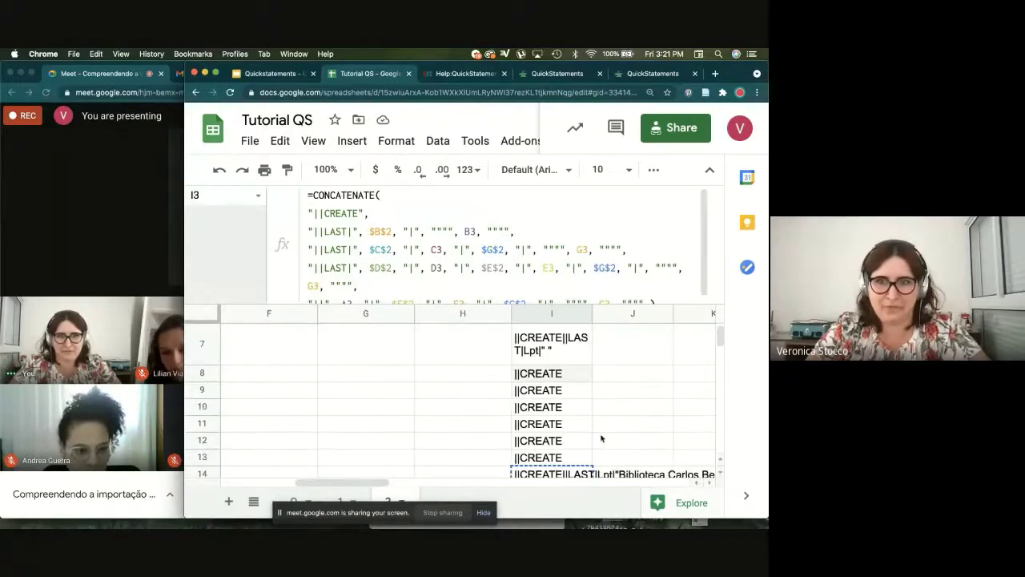
left_click(581, 461, "shift")
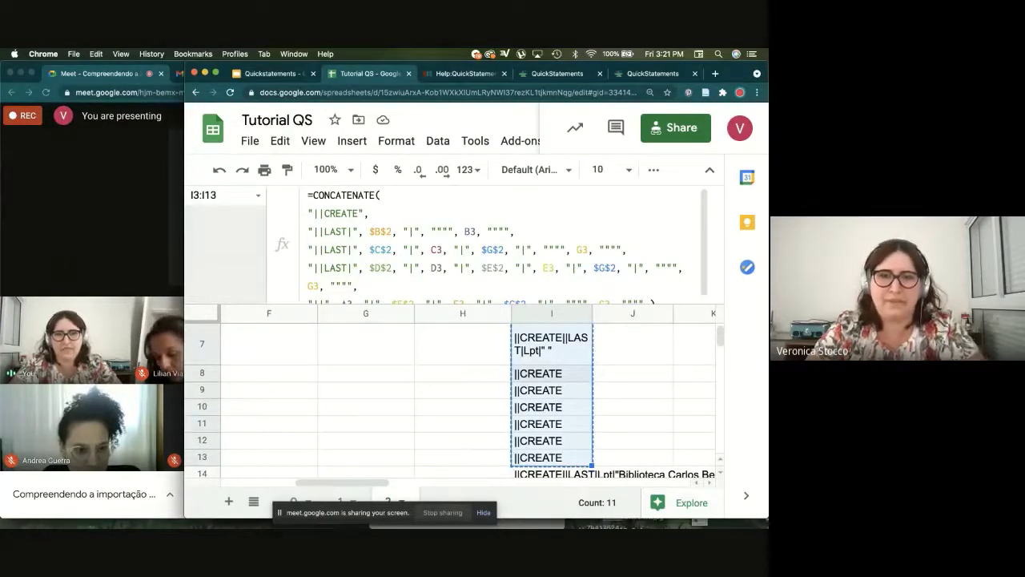
Step: Switch to Sublime Text, replace the contents of x.csv with the copied command strings and reposition the window
left_click(561, 492)
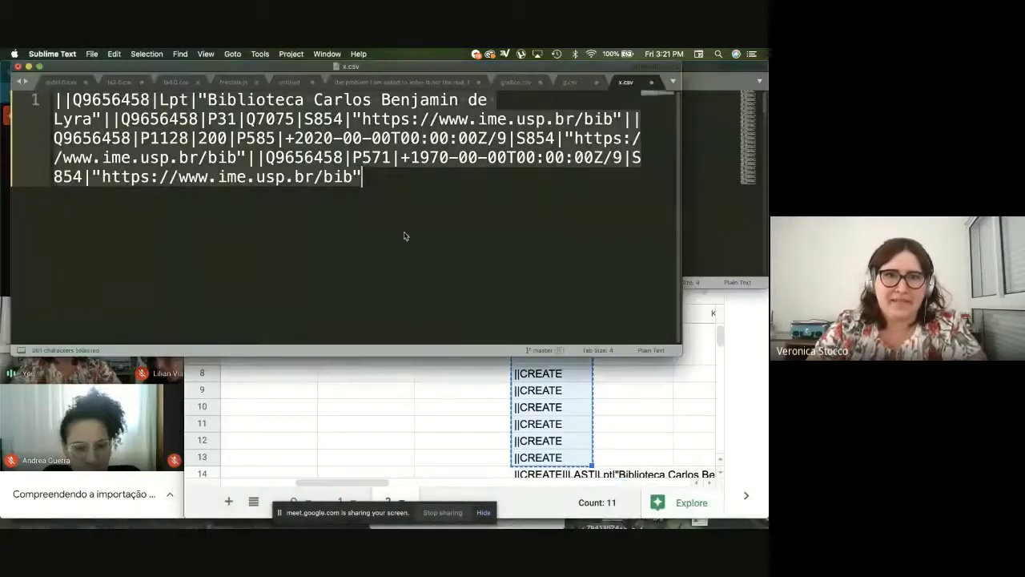
key("super+v")
left_click_drag(323, 67, 458, 68)
left_click(363, 238)
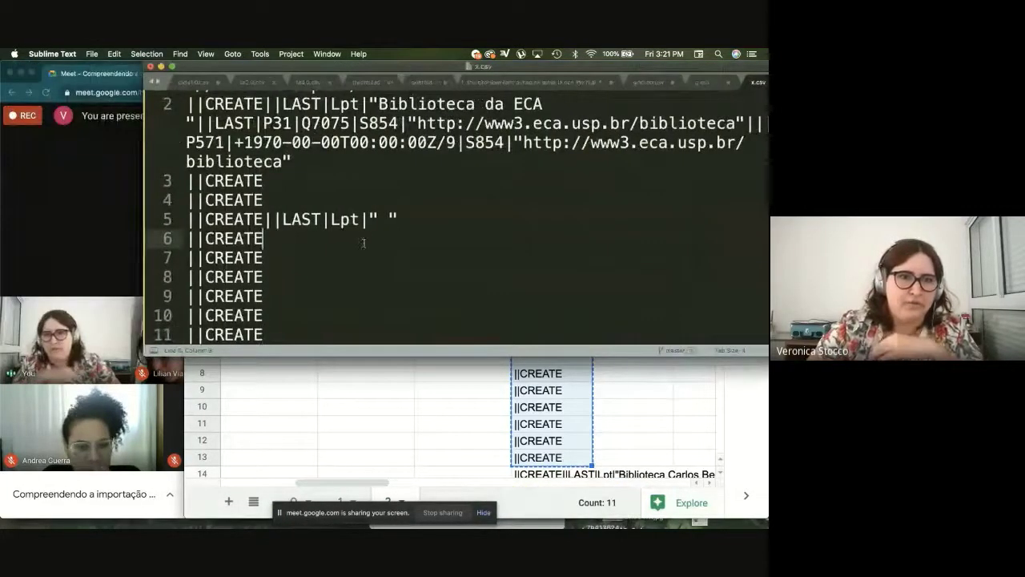
Step: Find and delete every line break in x.csv to join the commands into a single line
key("shift+Right")
key("super+c")
key("super+f")
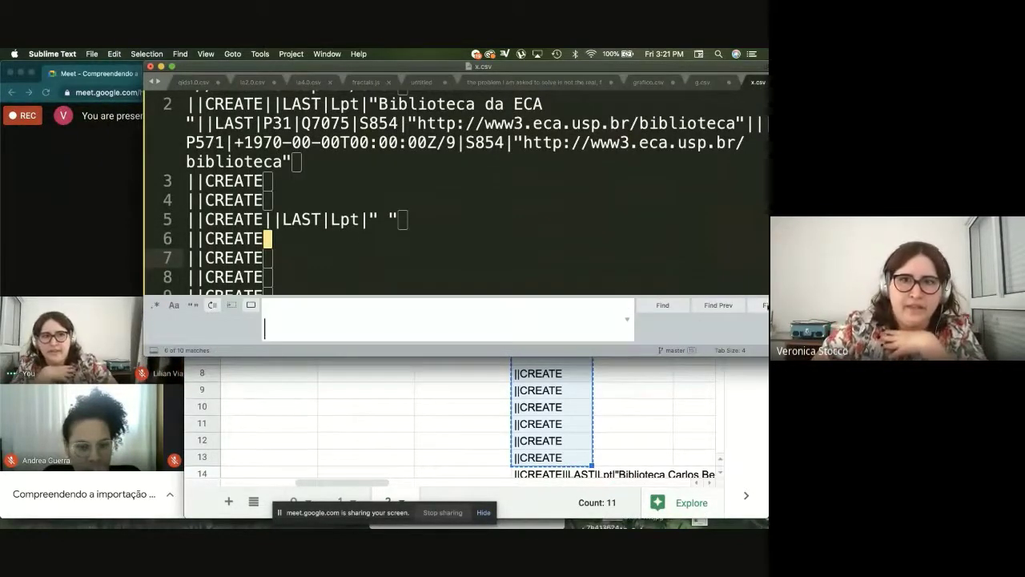
key("alt+Return")
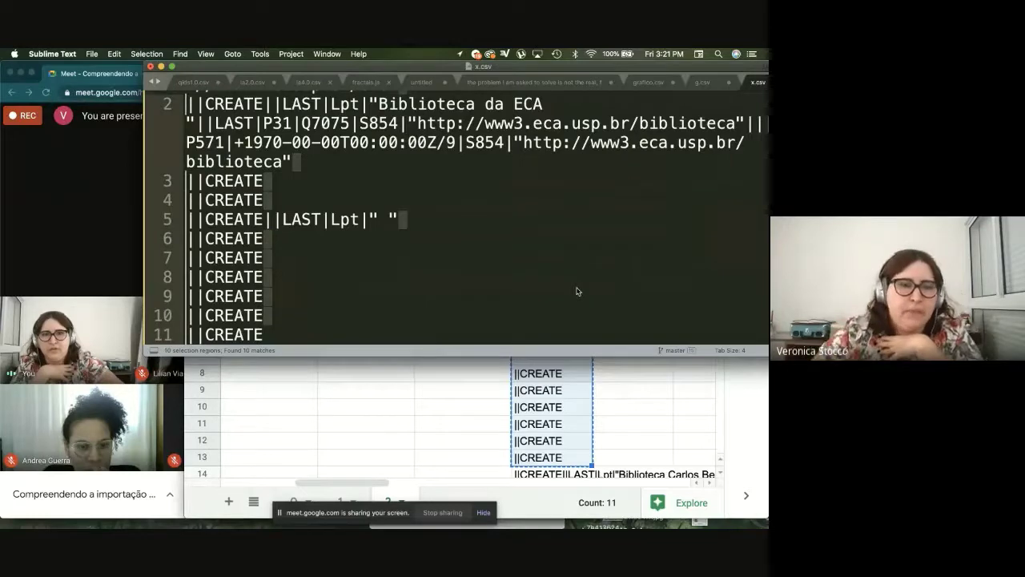
key("BackSpace")
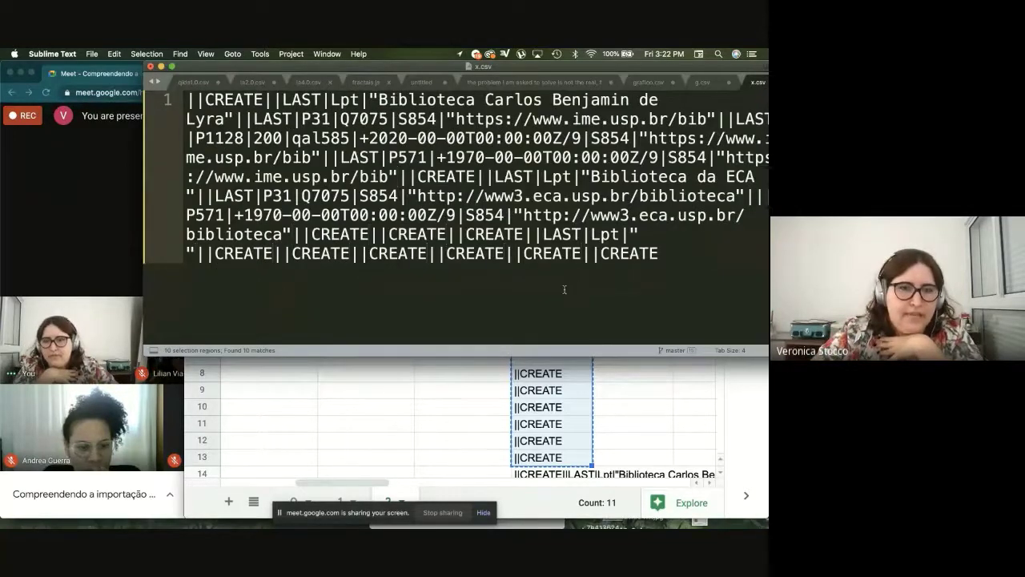
Step: Switch back to the Tutorial QS spreadsheet in Chrome
left_click(398, 382)
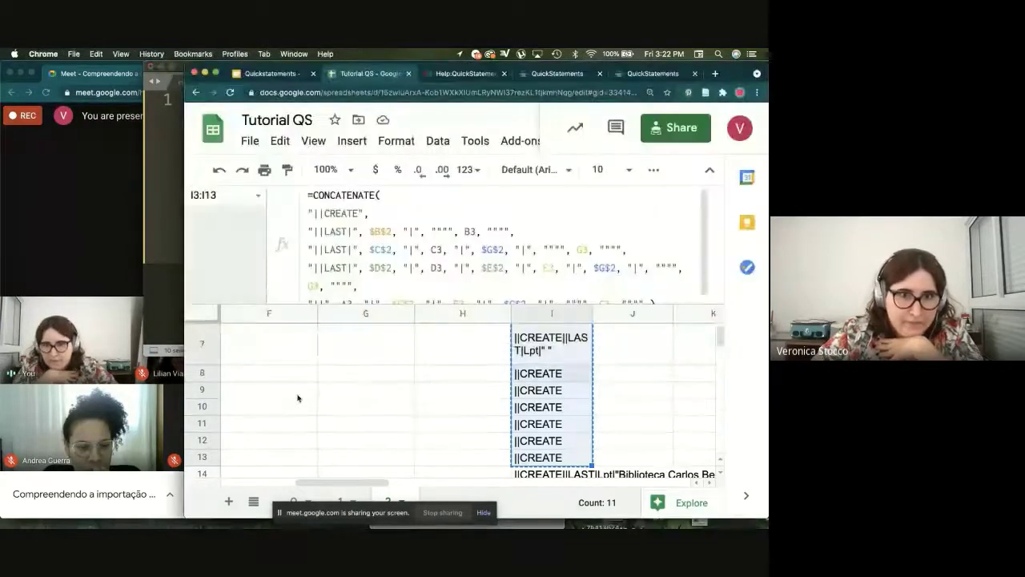
left_click(102, 420)
left_click(676, 388)
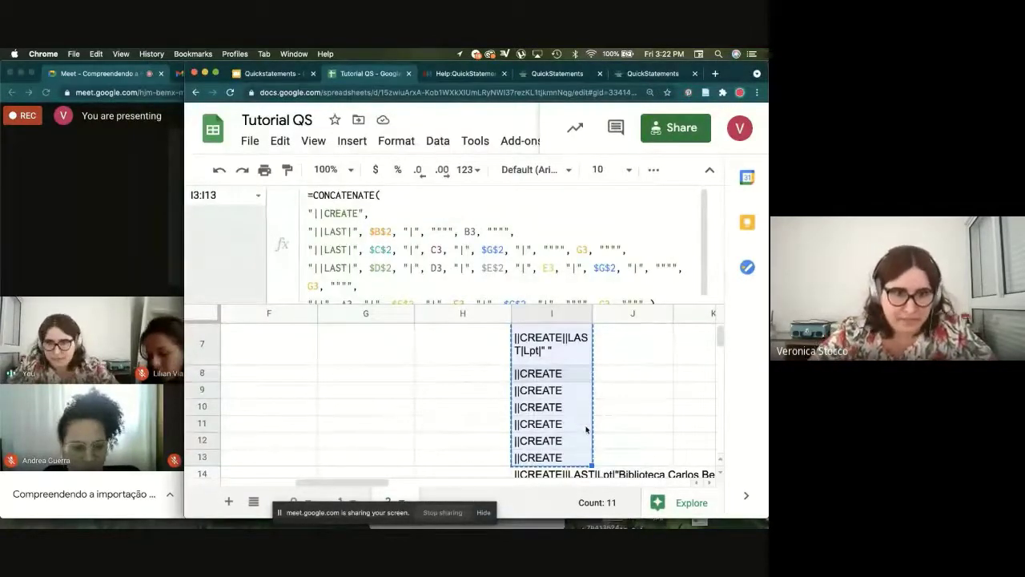
Step: Clear the joined command string from cell I14 of the Tutorial QS spreadsheet
mouse_move(610, 501)
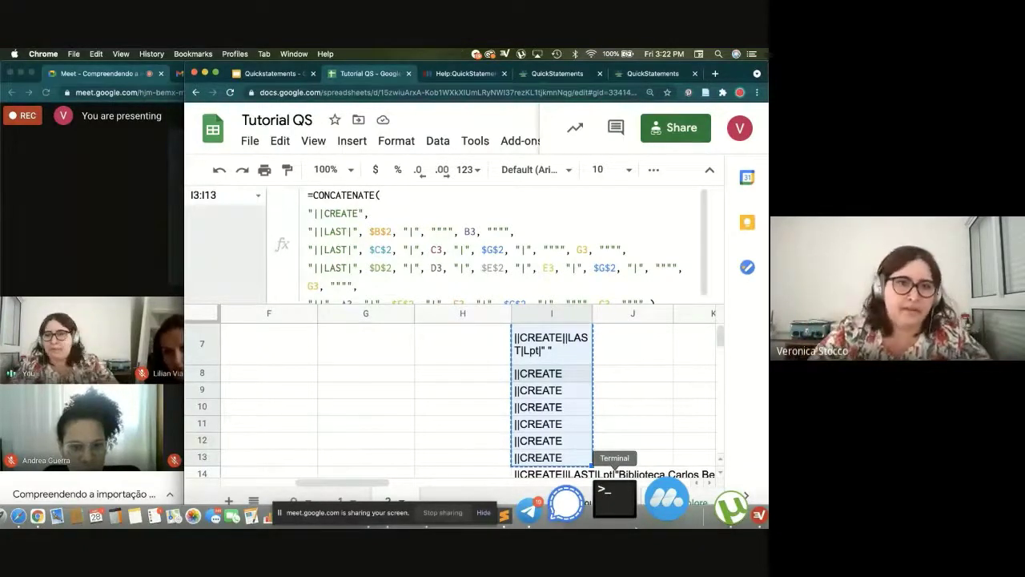
left_click(48, 343)
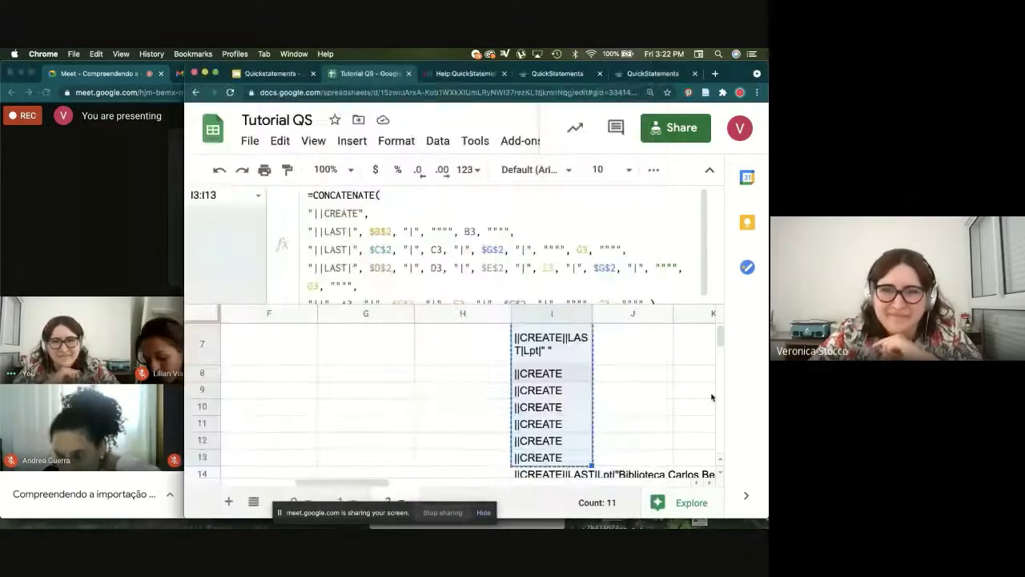
left_click(723, 398)
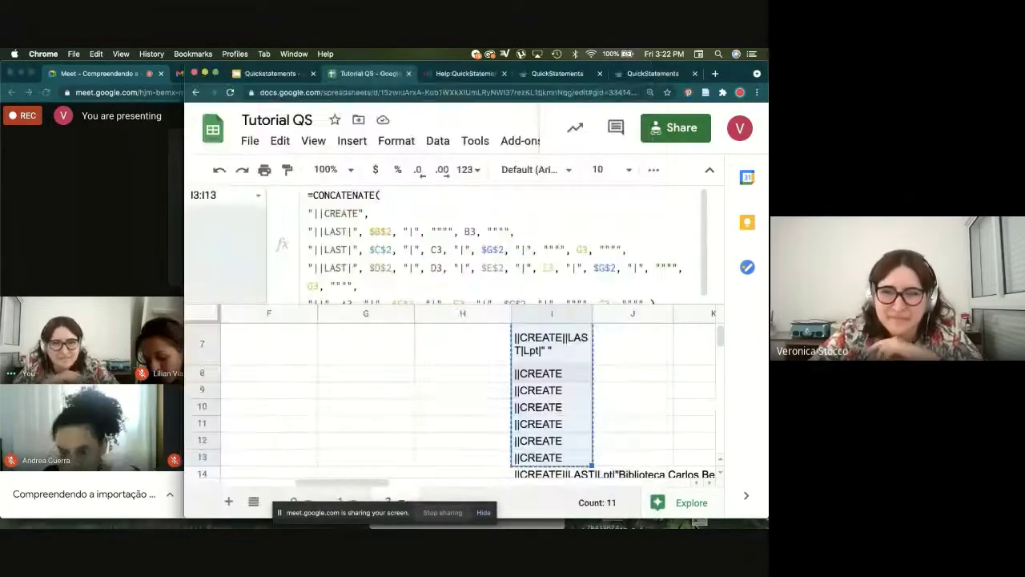
left_click(570, 476)
key("Delete")
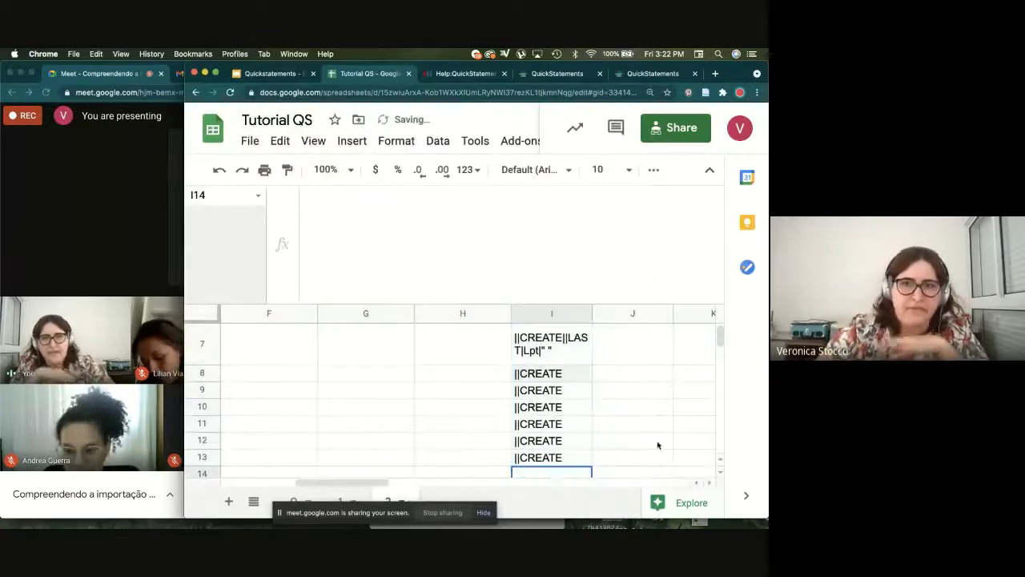
scroll(716, 345, "up", 5)
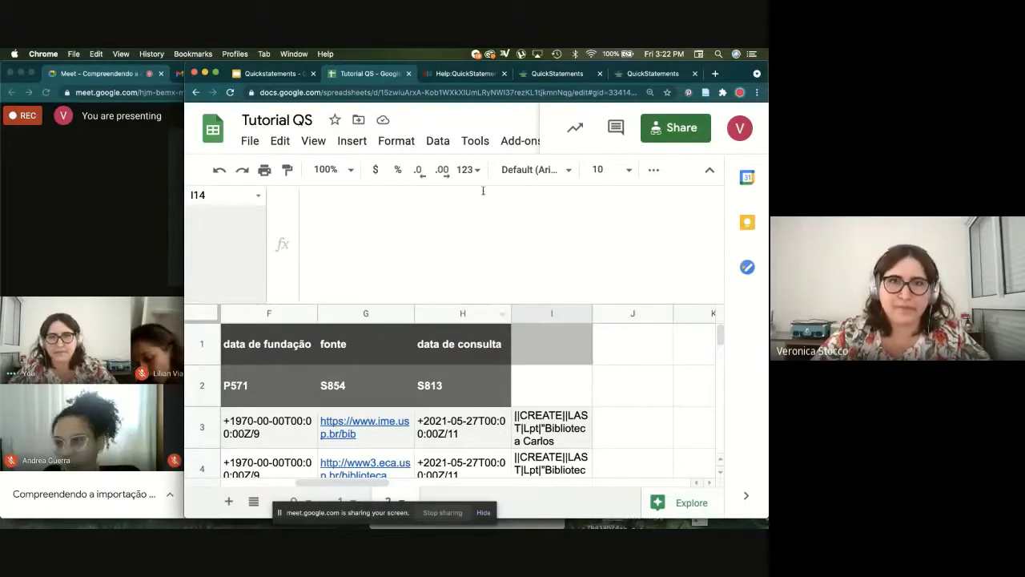
Step: Look over the CONCATENATE example and practical activities slides in Quickstatements and the exercise spreadsheets open beside them
left_click(267, 74)
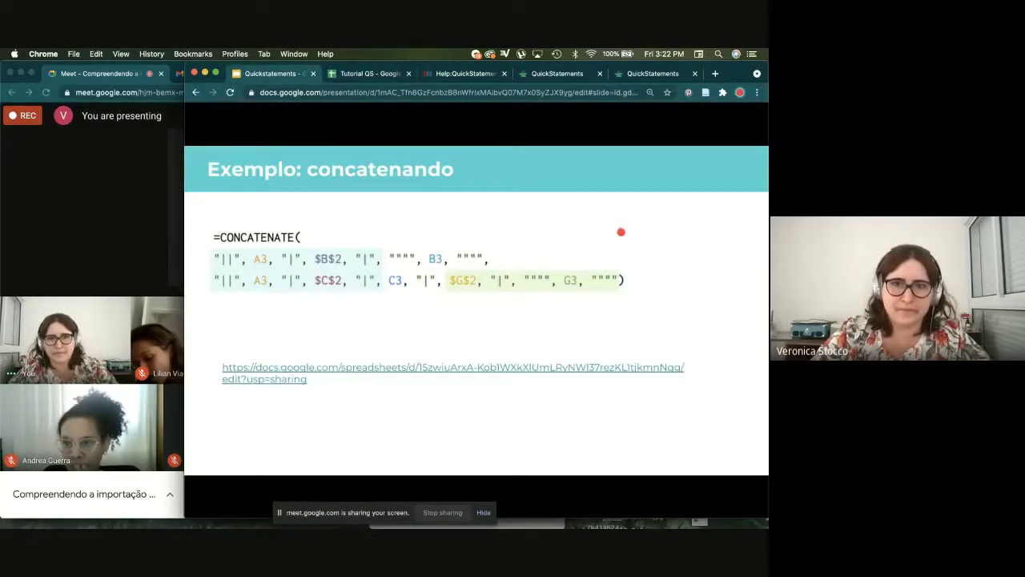
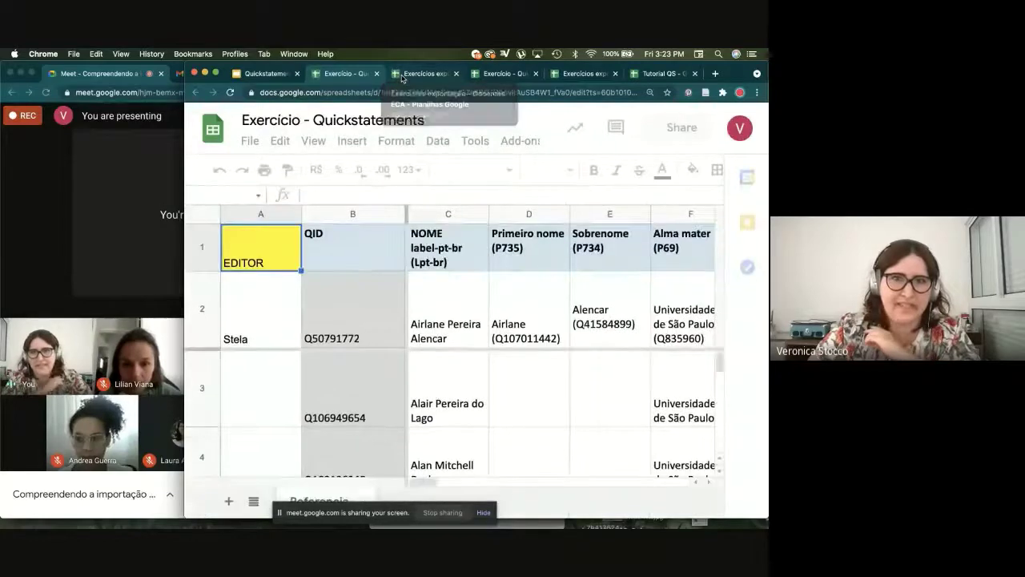
left_click(403, 79)
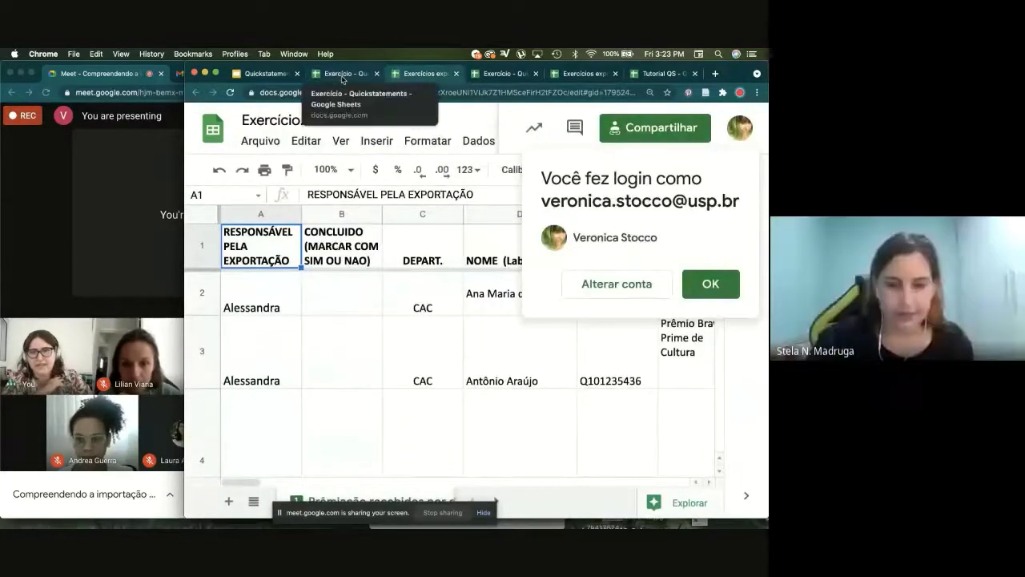
left_click(342, 74)
left_click(387, 75)
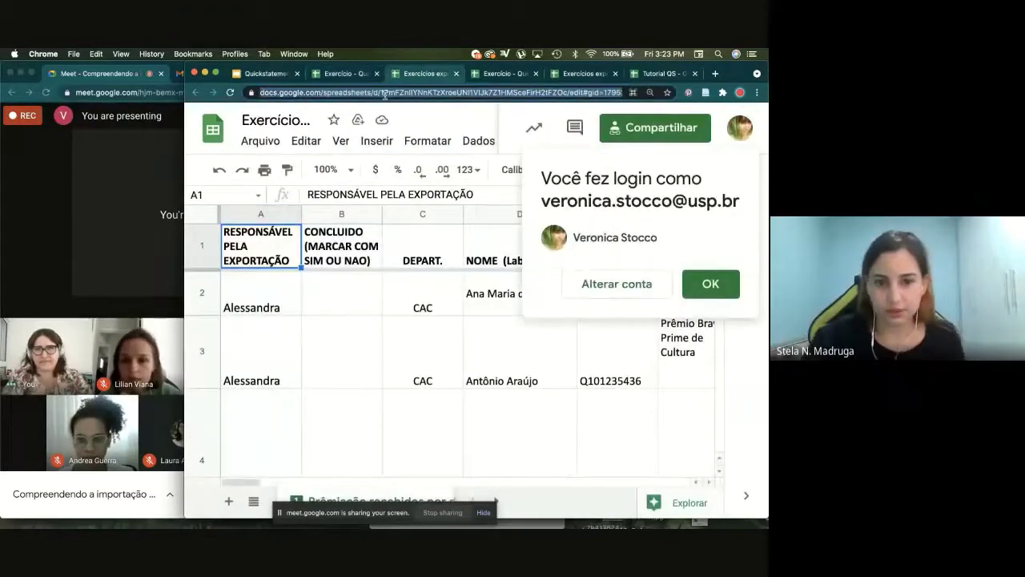
left_click(269, 74)
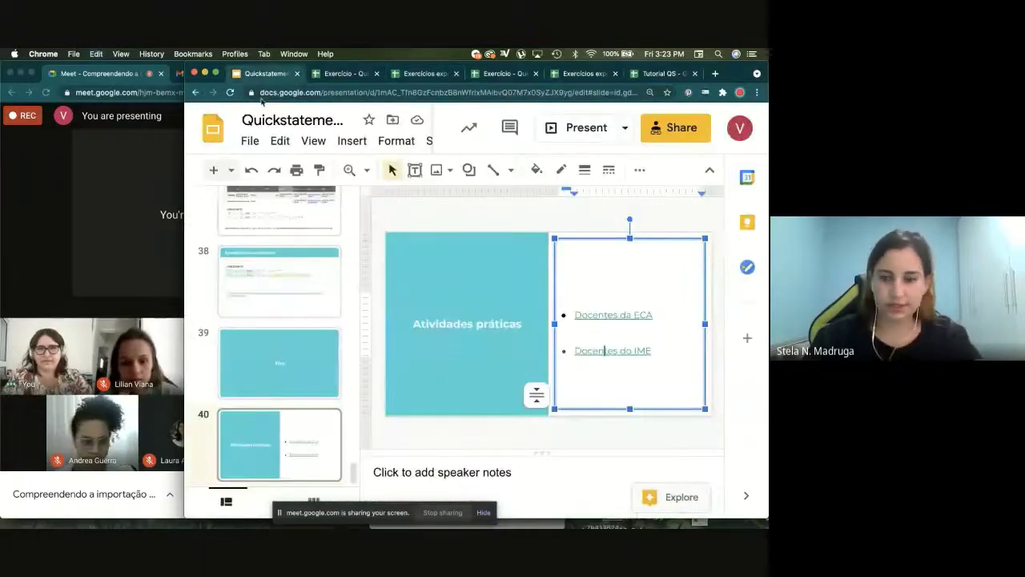
Step: Check the Google Meet chat for the shared spreadsheet link and narrow the browser window holding the slides
left_click(158, 152)
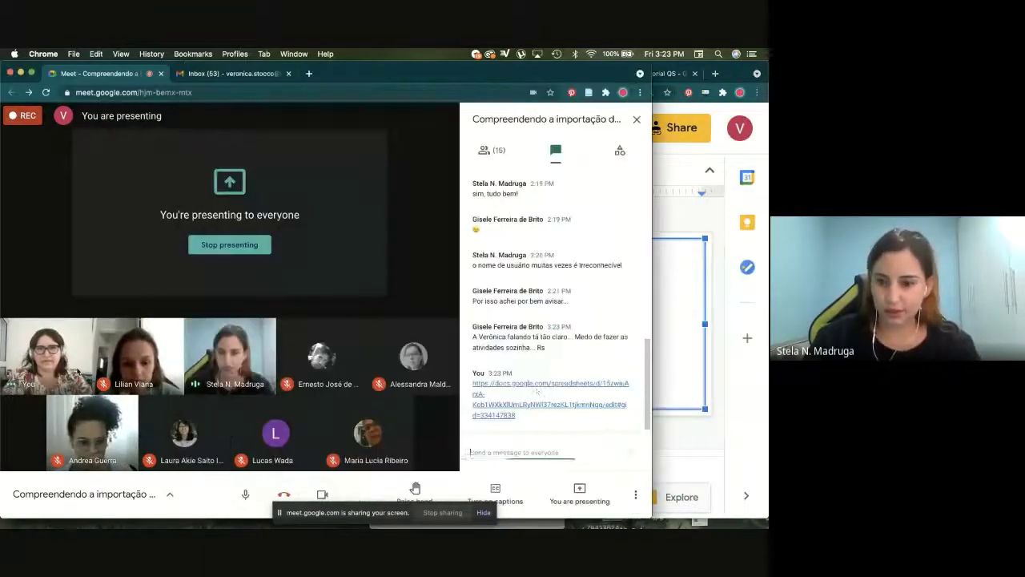
left_click(671, 316)
left_click(133, 286)
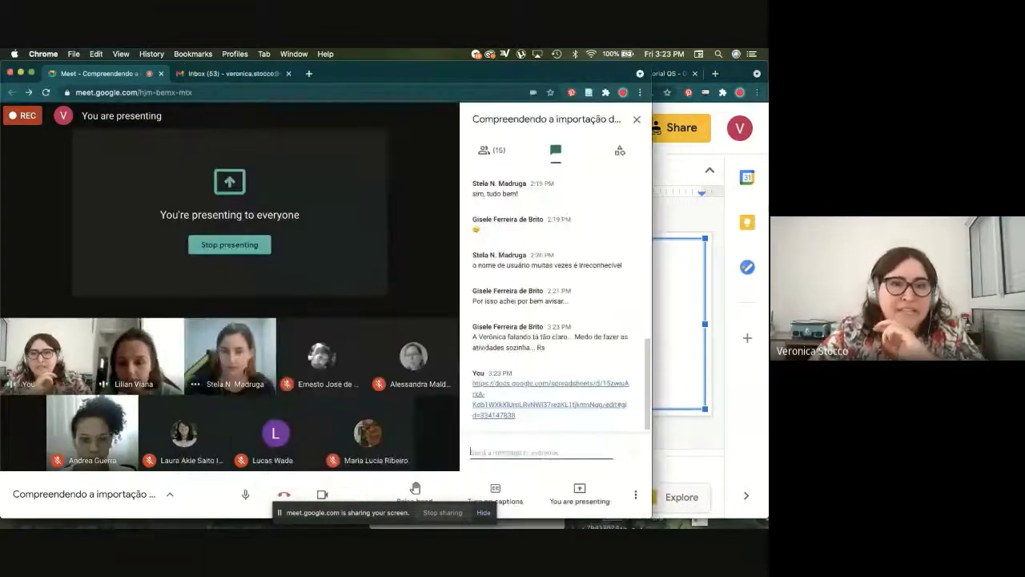
left_click(705, 217)
left_click_drag(264, 210, 280, 211)
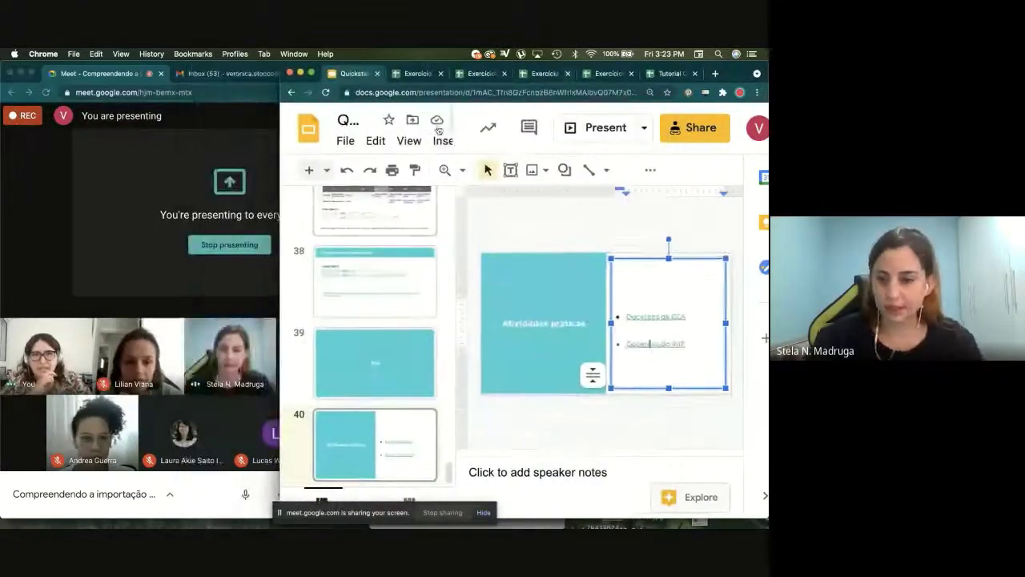
Step: Close the surplus spreadsheet tabs and dismiss the sign-in notice in the Exercícios exportação spreadsheet
left_click(570, 74)
left_click(569, 74)
left_click(569, 74)
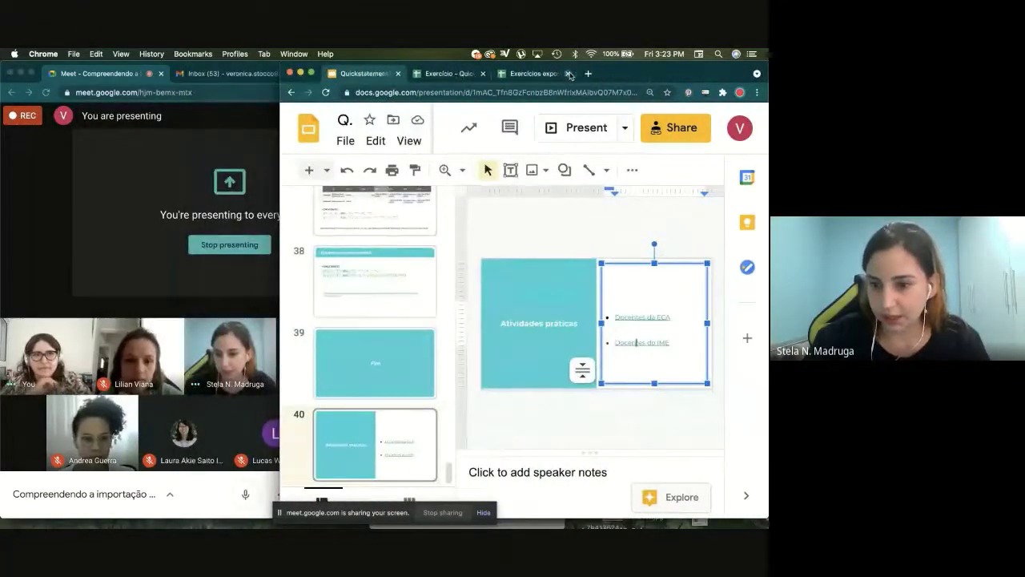
left_click(481, 72)
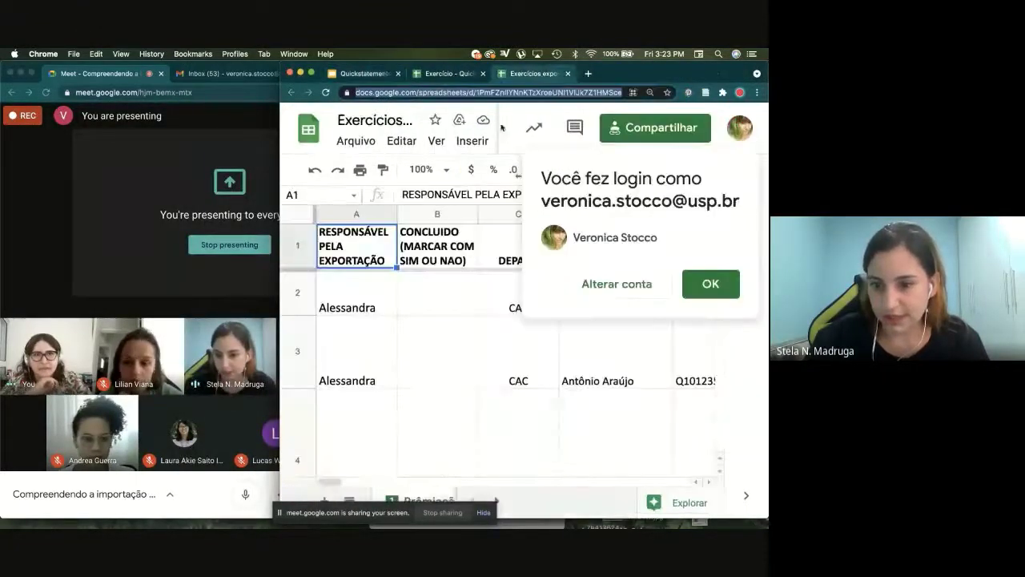
left_click(711, 283)
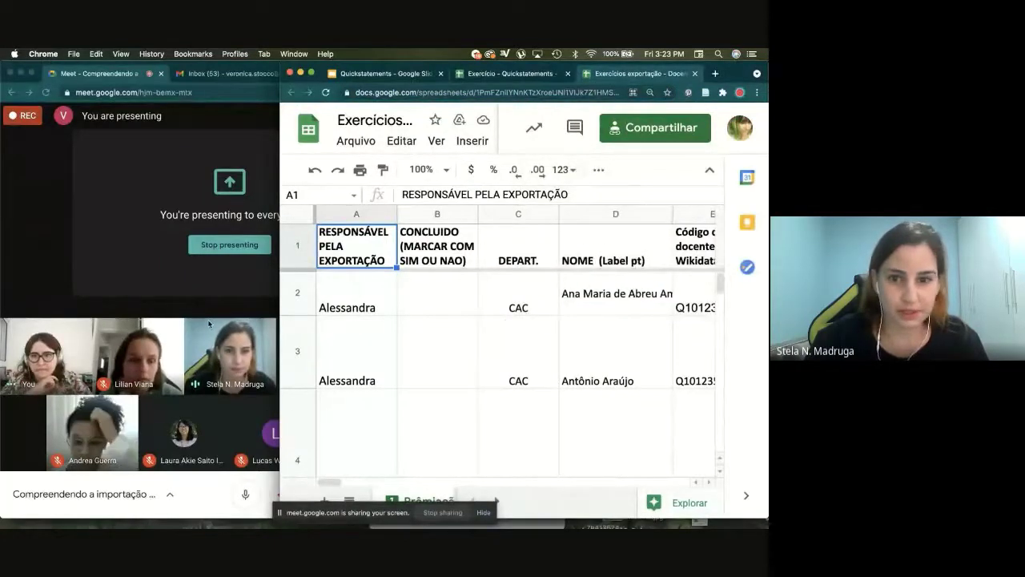
Step: Review the messages and links in the Google Meet chat and return to the Exercícios exportação spreadsheet
left_click(227, 322)
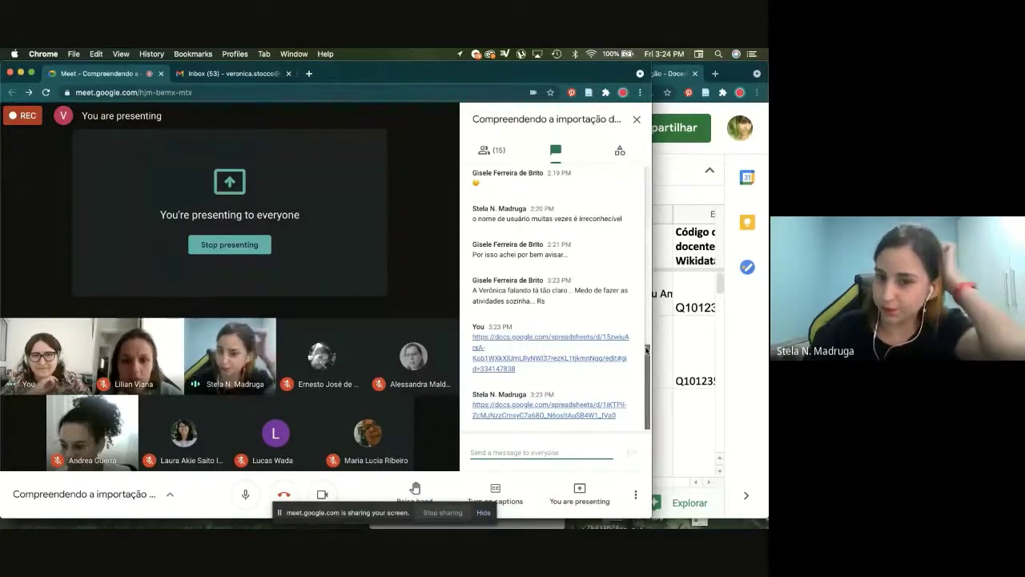
scroll(649, 298, "up", 3)
left_click_drag(649, 298, 650, 360)
left_click(670, 363)
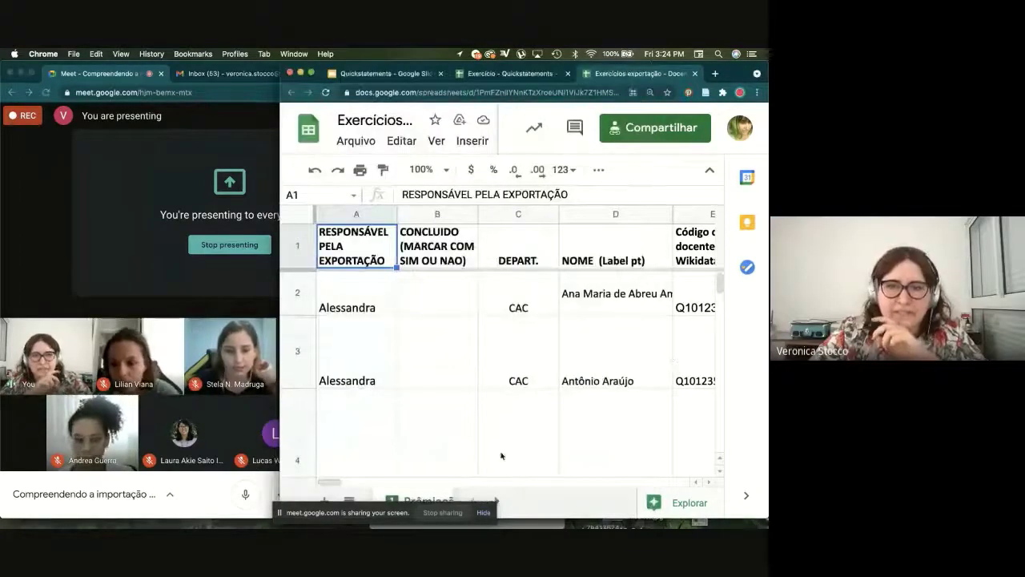
Step: Find the professor in row 43 of Exercício - Quickstatements by part of the name and copy the QID in B43
left_click(486, 75)
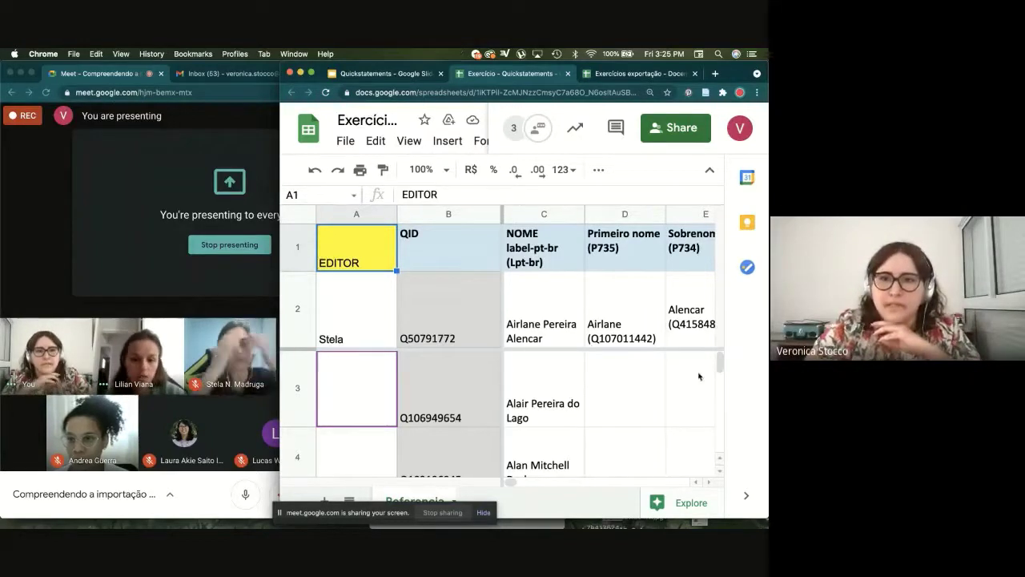
left_click_drag(720, 364, 721, 371)
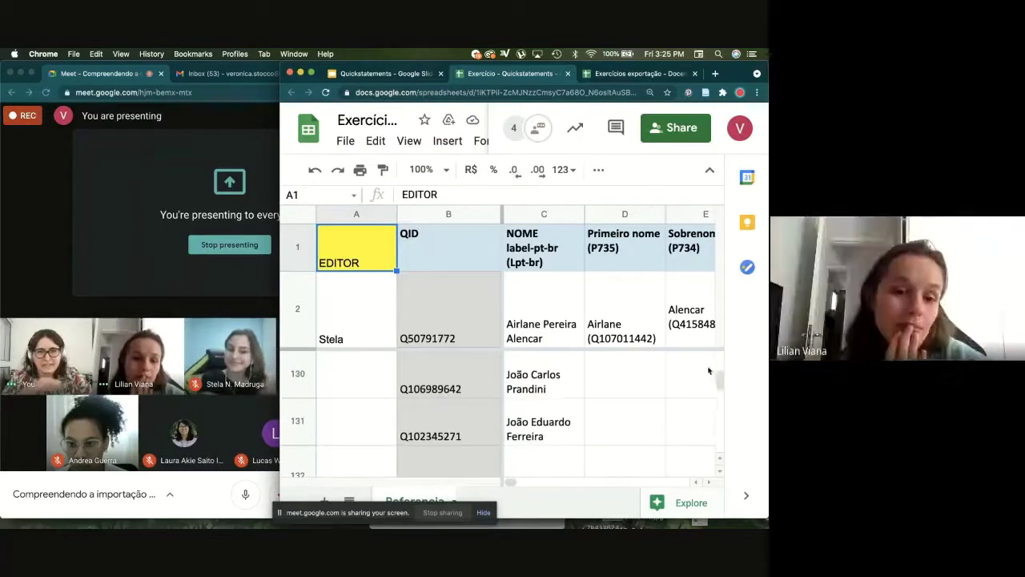
key("ctrl+f")
type("hitosh")
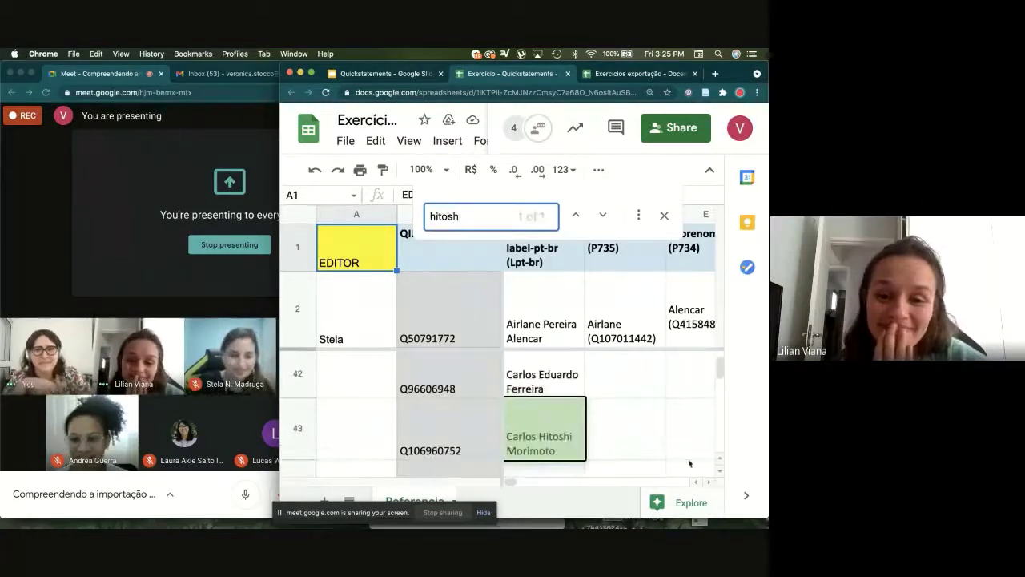
left_click(520, 436)
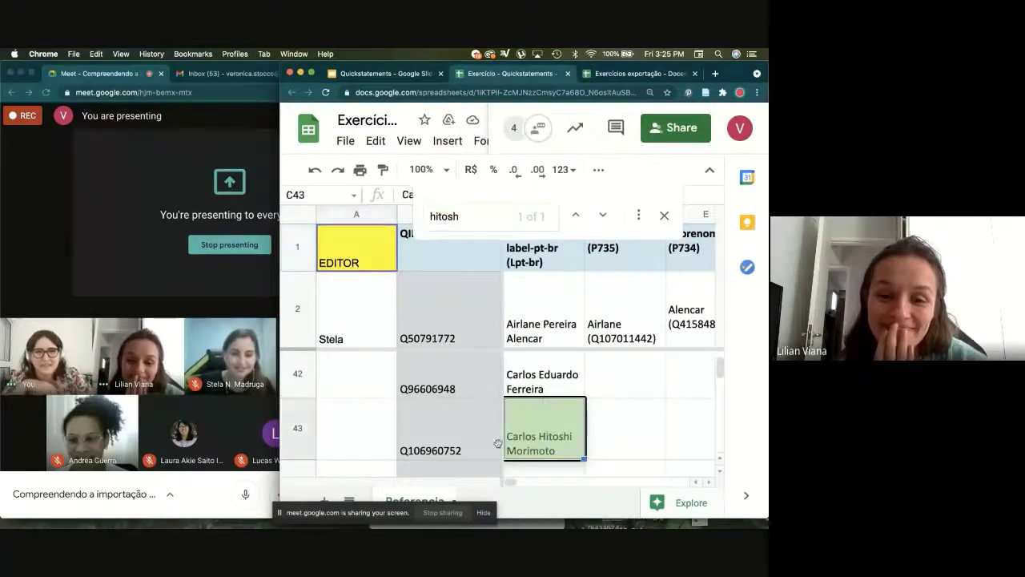
left_click(455, 450)
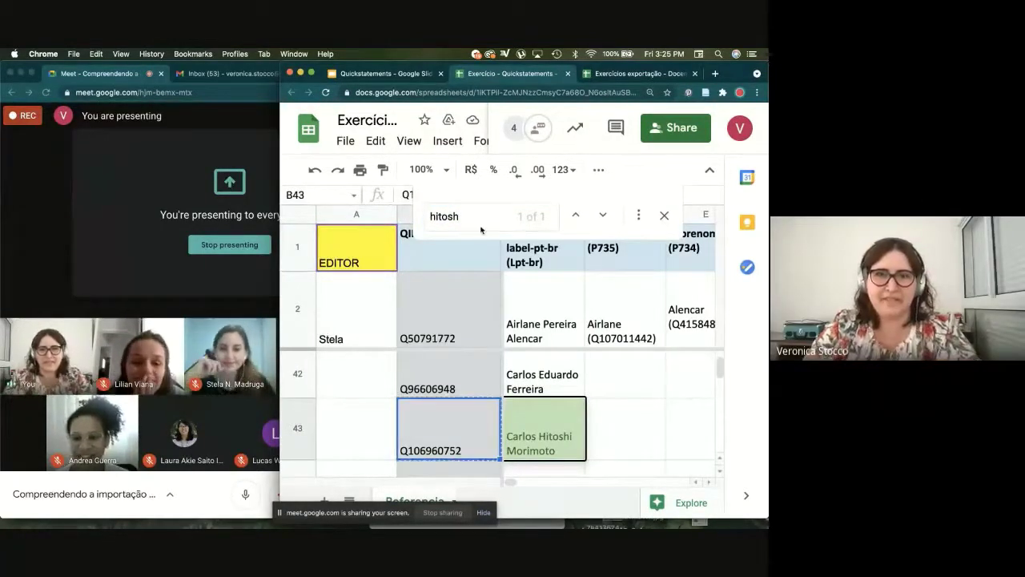
Step: Open the Wikidata item page for Q106960752 in place of the Exercícios exportação spreadsheet
key("ctrl+Tab")
left_click(453, 89)
type("wikidata data types")
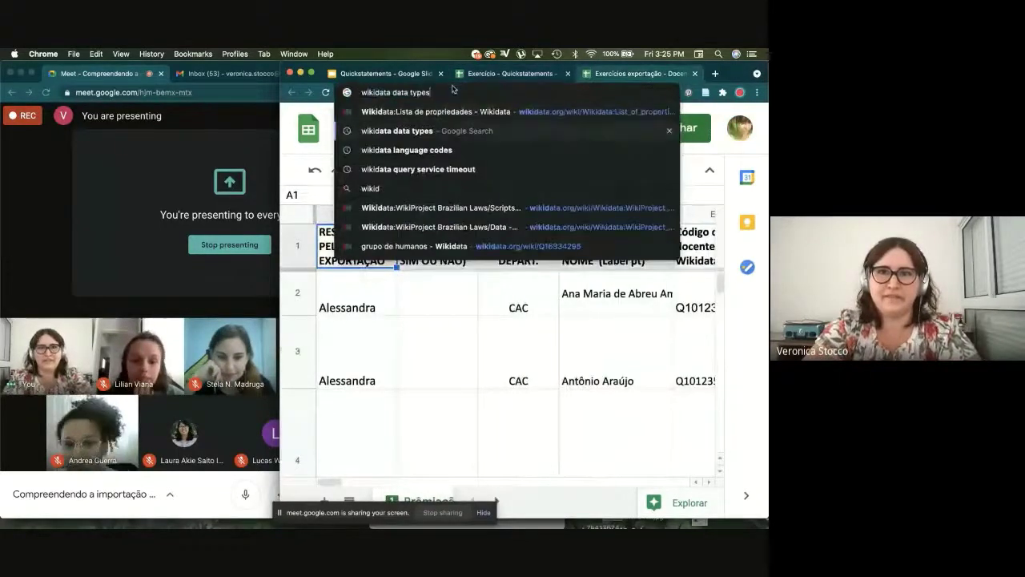
key("Down")
key("Down")
key("Down")
key("Down")
key("Down")
key("Down")
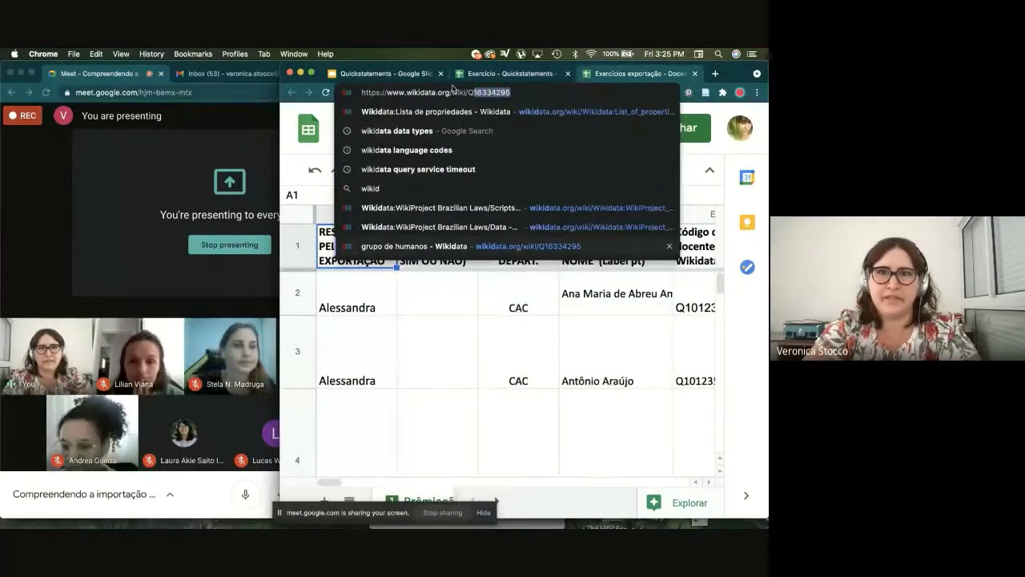
type("Q106960752")
key("Return")
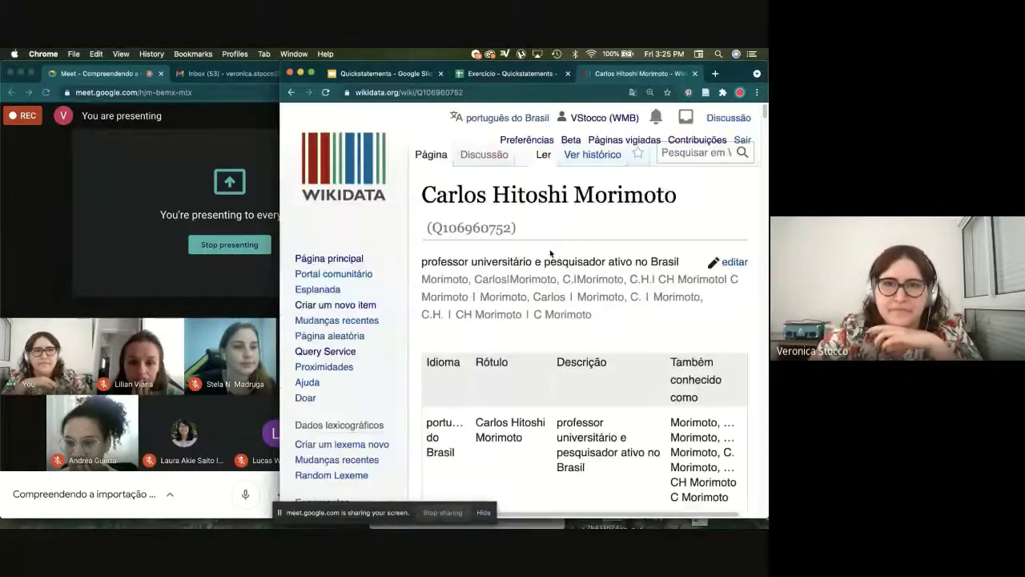
Step: Examine the statements of Wikidata item Q106960752 in a widened browser window, comparing them with its row in the exercise spreadsheet
scroll(551, 253, "down", 5)
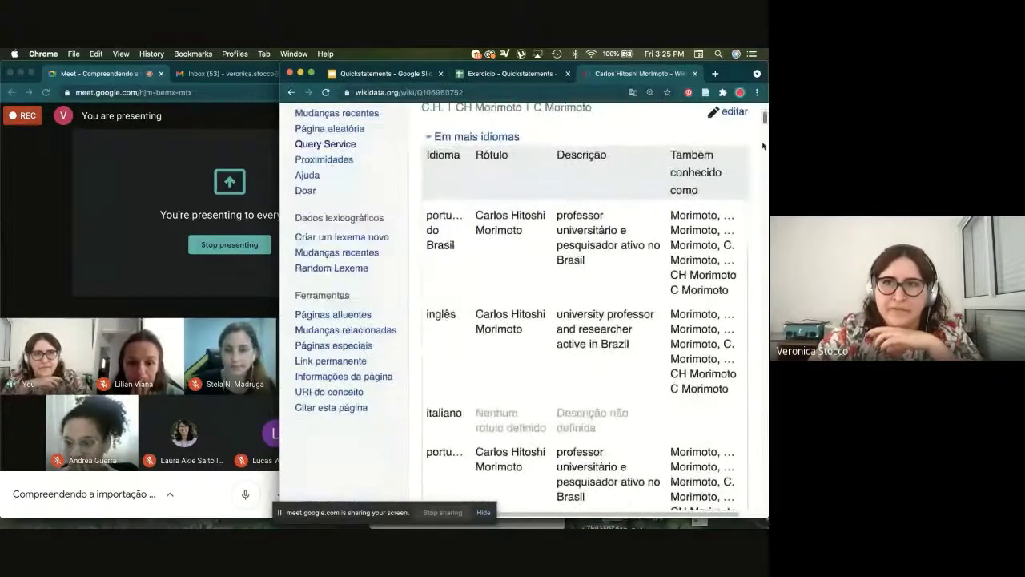
scroll(653, 160, "down", 10)
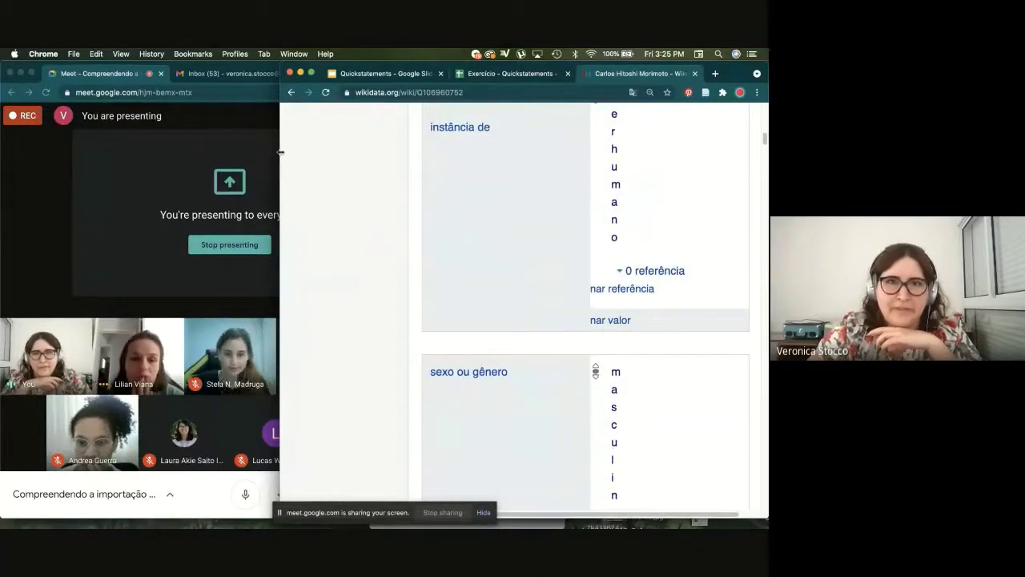
left_click_drag(280, 152, 9, 150)
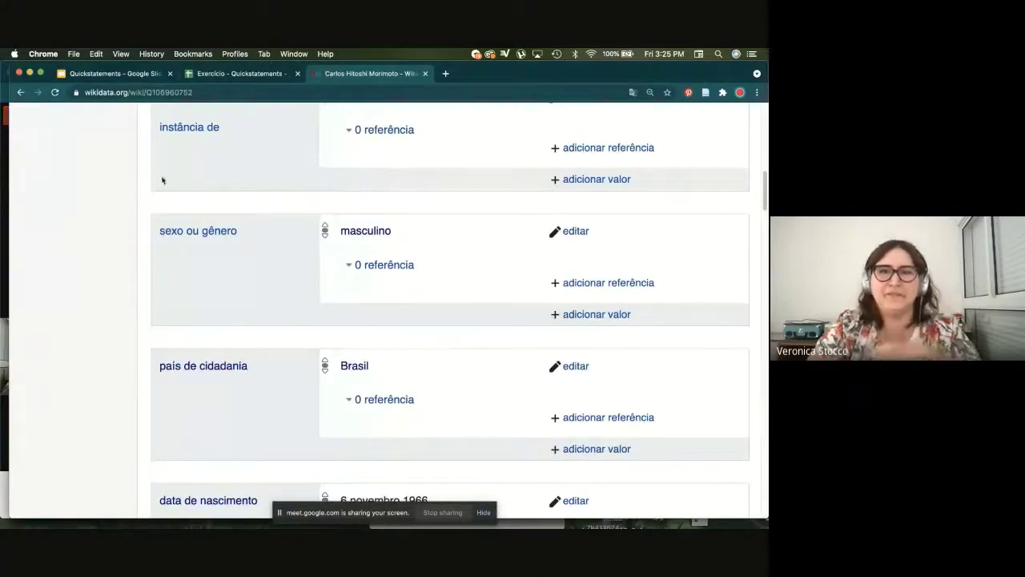
left_click_drag(765, 204, 765, 247)
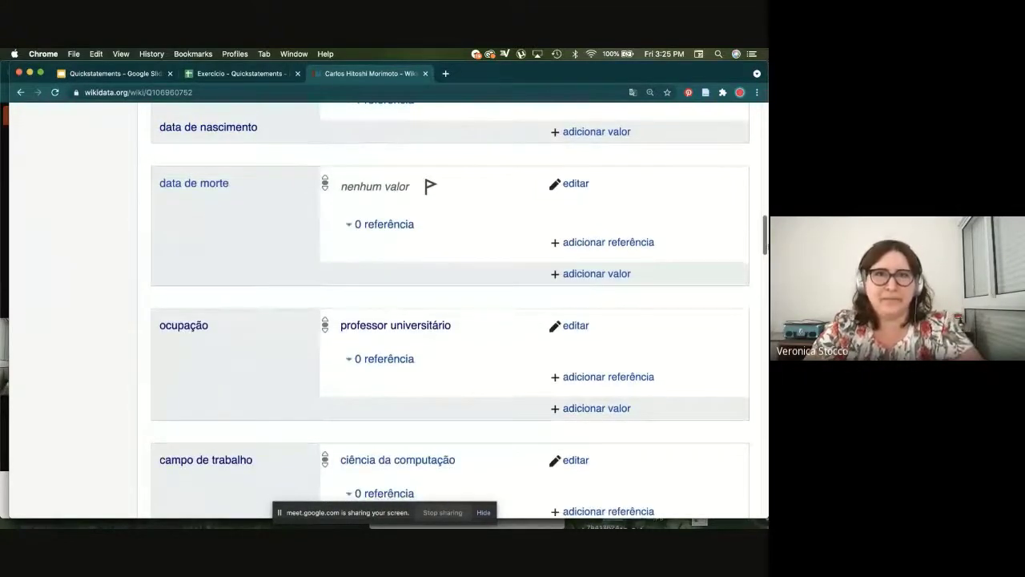
key("ctrl+shift+Tab")
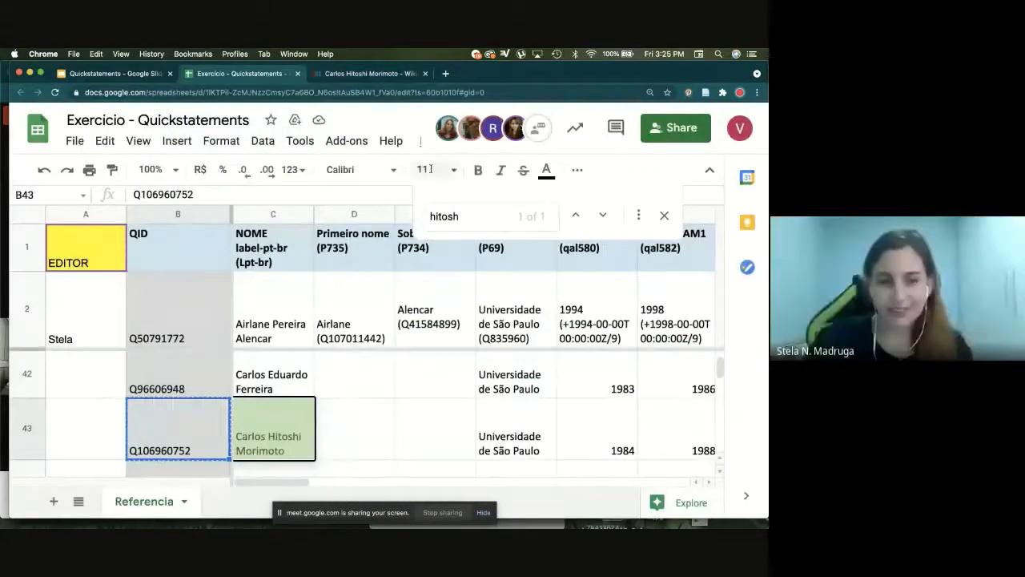
key("ctrl+Tab")
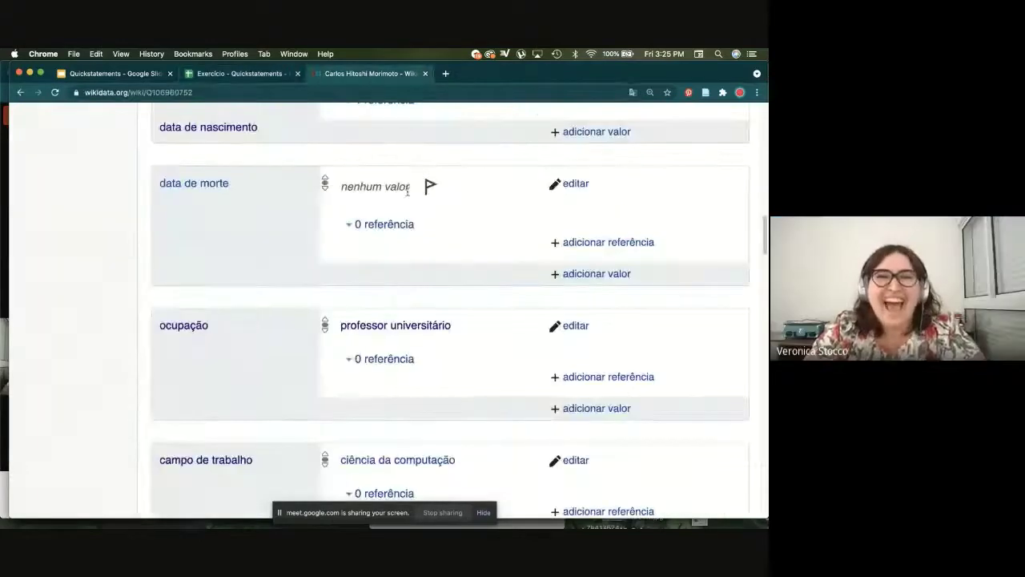
Step: Glance at the Google Meet call and return to Exercício - Quickstatements, selecting the Alma mater cell F43
left_click(2, 283)
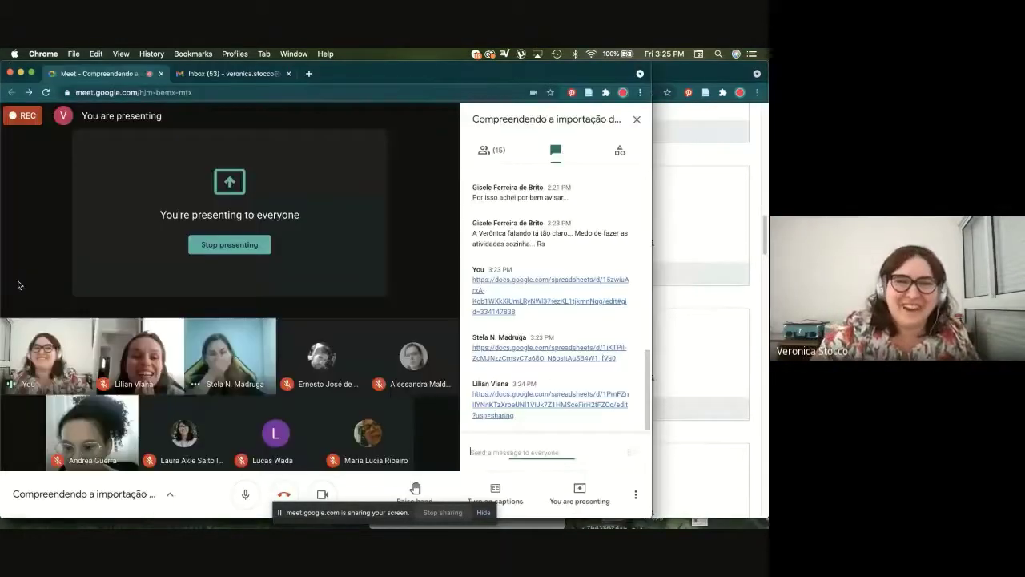
left_click(720, 287)
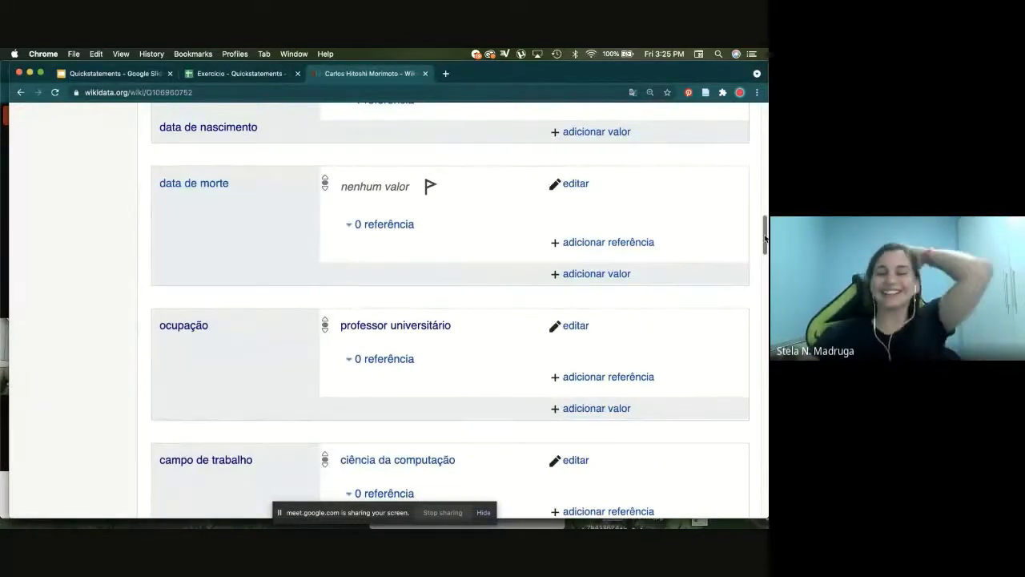
key("ctrl+shift+Tab")
left_click(504, 422)
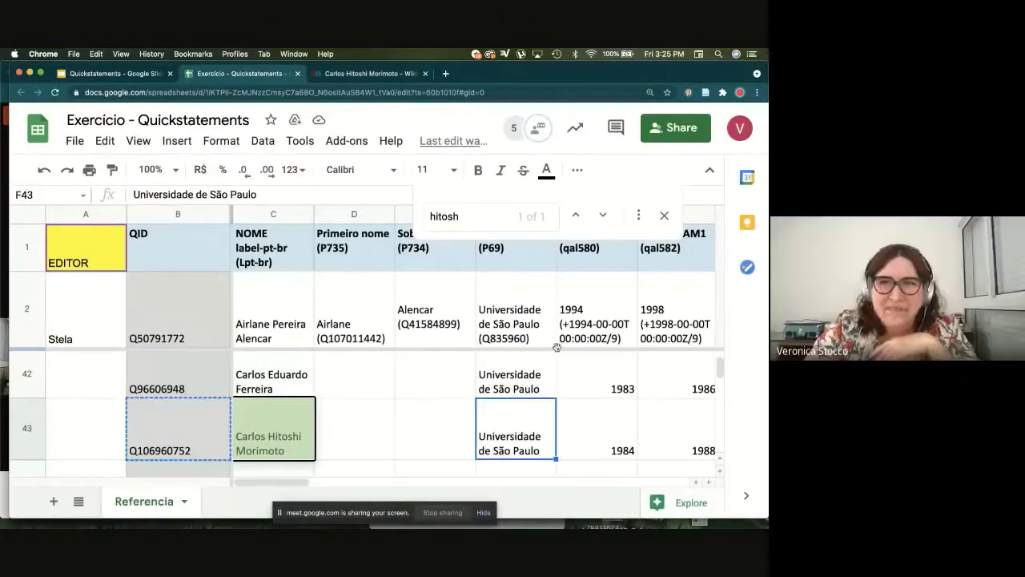
Step: Close the spreadsheet search and look for "alma" on the Wikidata page of item Q106960752
left_click(664, 216)
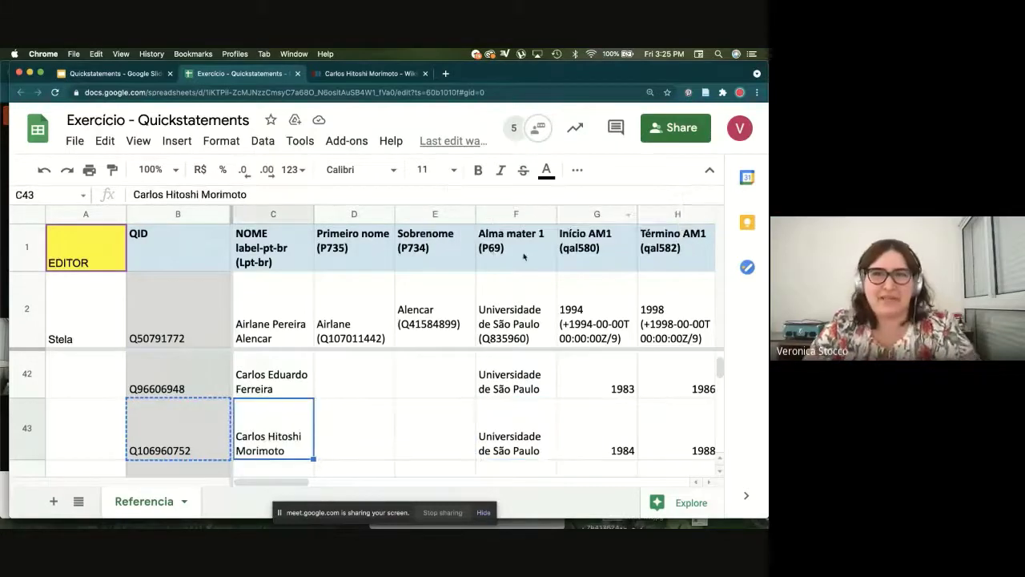
key("ctrl+Tab")
key("ctrl+f")
type("alma")
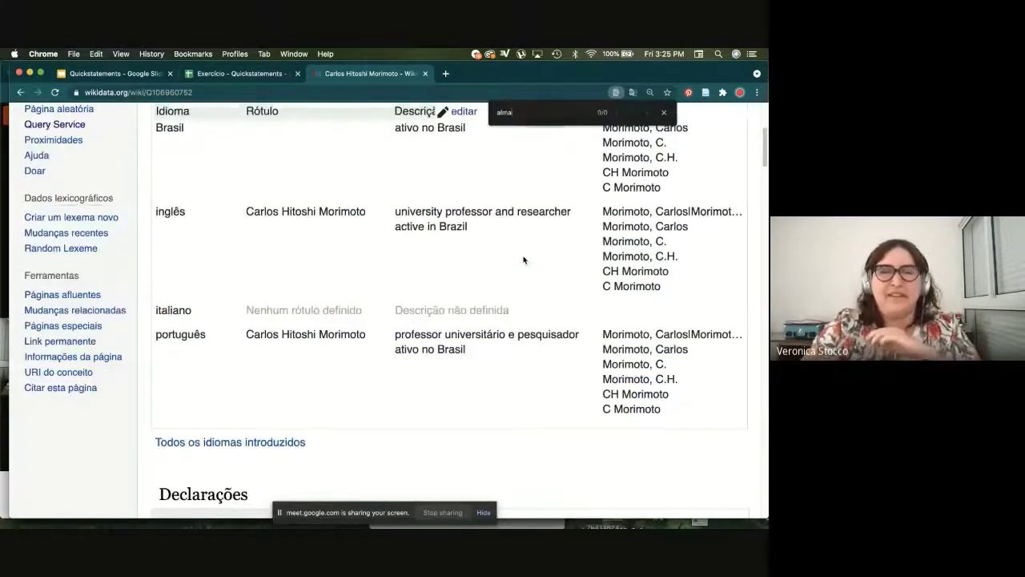
scroll(520, 239, "up", 5)
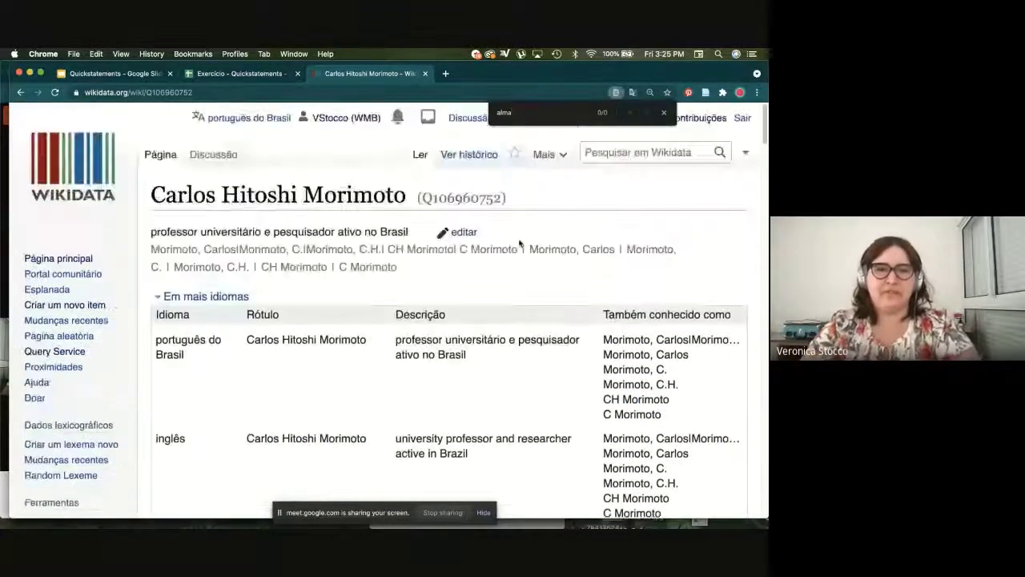
Step: Open quickstatements.toolforge.org in a new tab, start a new batch and enlarge the page view
key("ctrl+t")
type("quickstatements.toolforge.org")
key("Return")
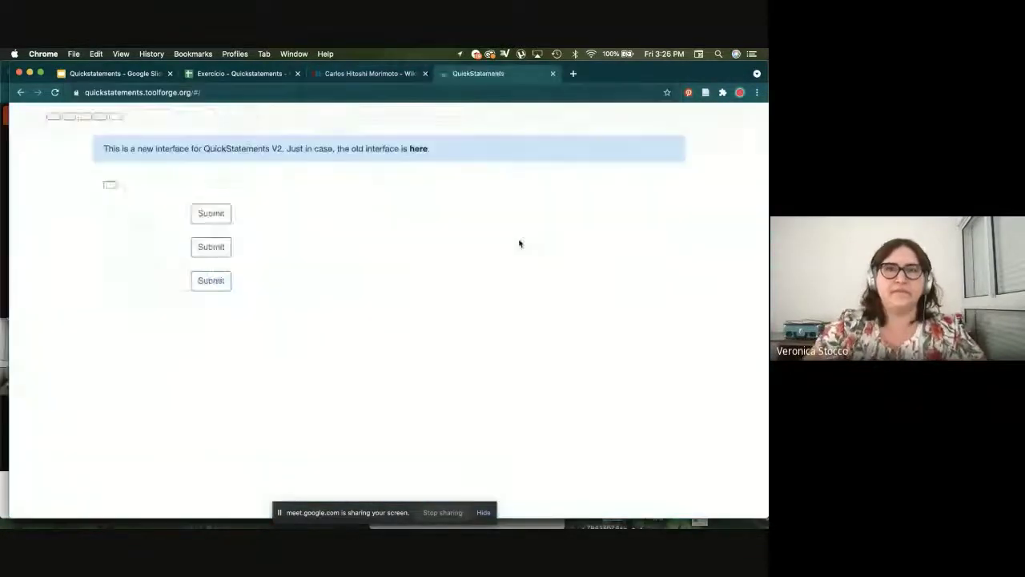
left_click(263, 119)
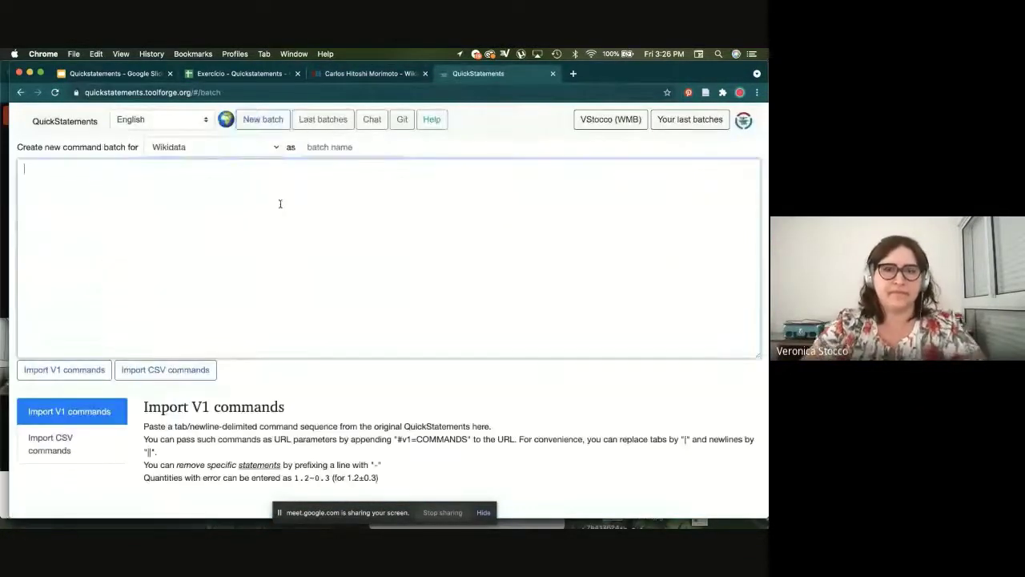
key("super+plus")
key("super+plus")
key("super+plus")
key("super+plus")
key("super+plus")
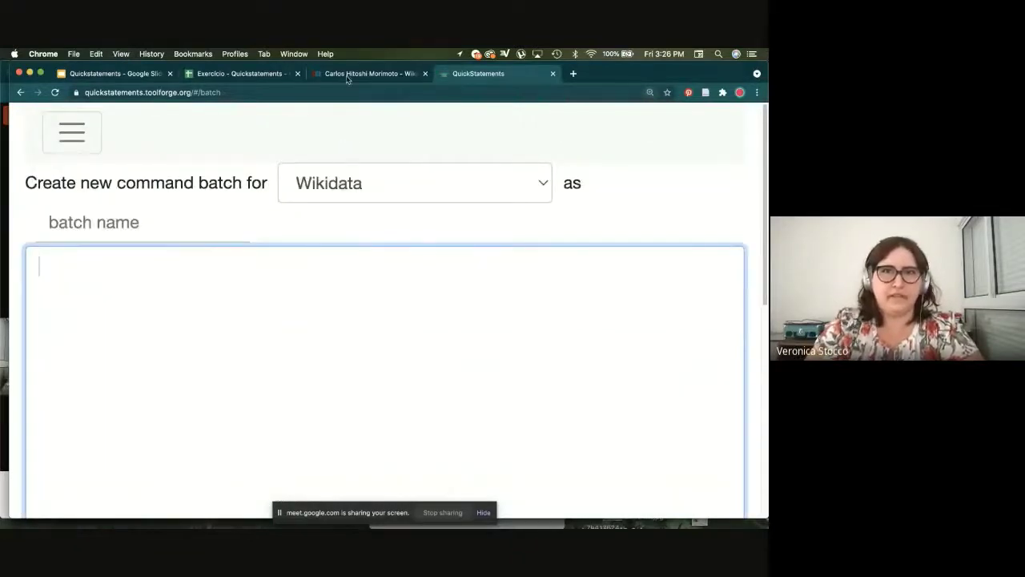
Step: Begin the batch command with ||Q106960752| using the item's QID, and place the QuickStatements tab beside the exercise spreadsheet
left_click(347, 74)
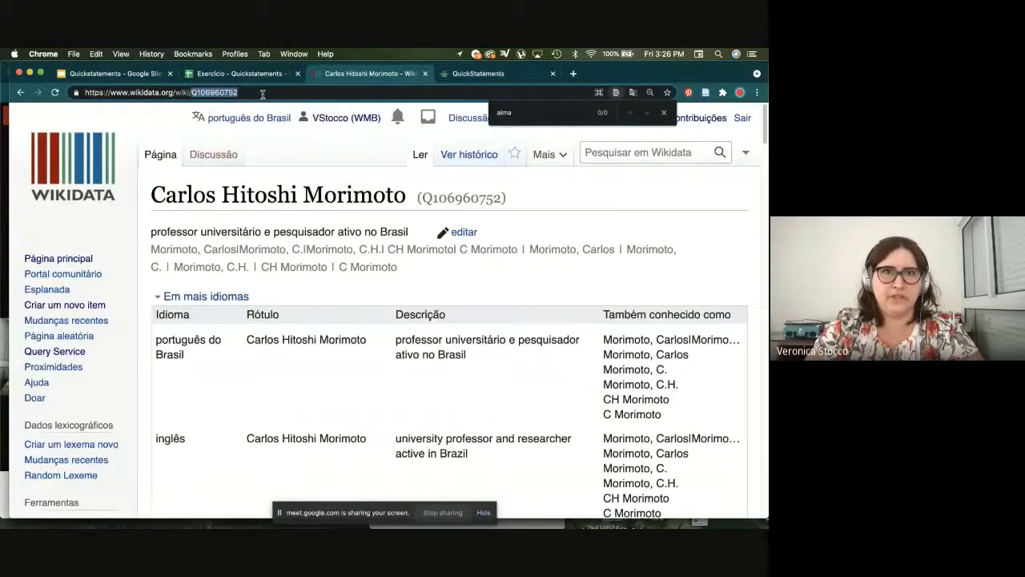
key("ctrl+Tab")
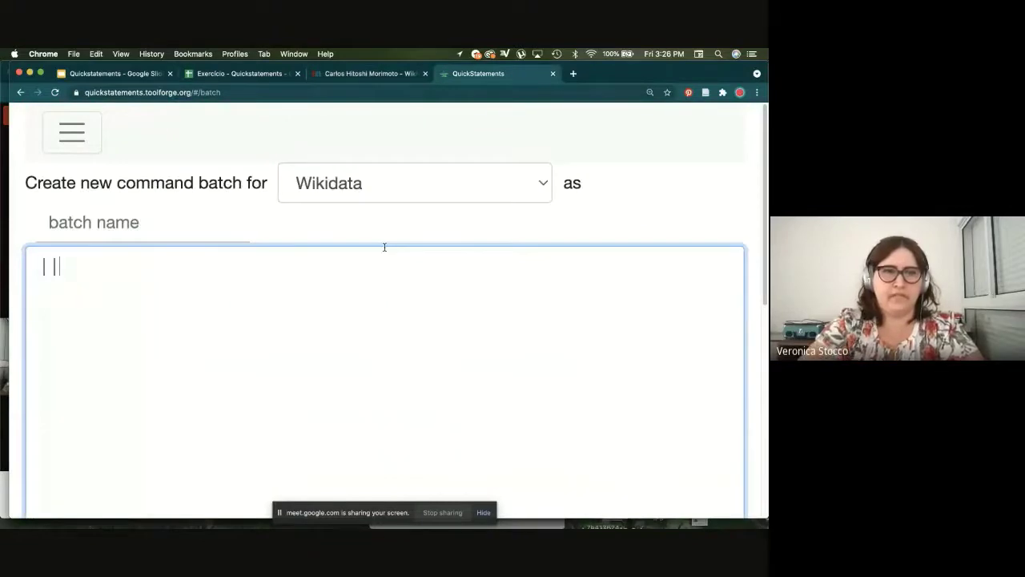
type("Q106960752")
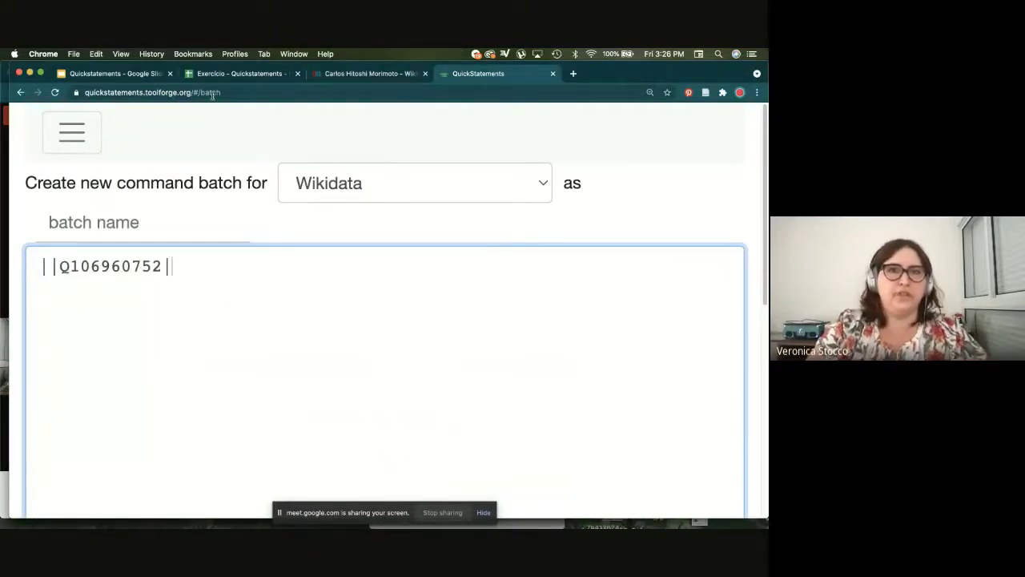
left_click_drag(467, 75, 356, 74)
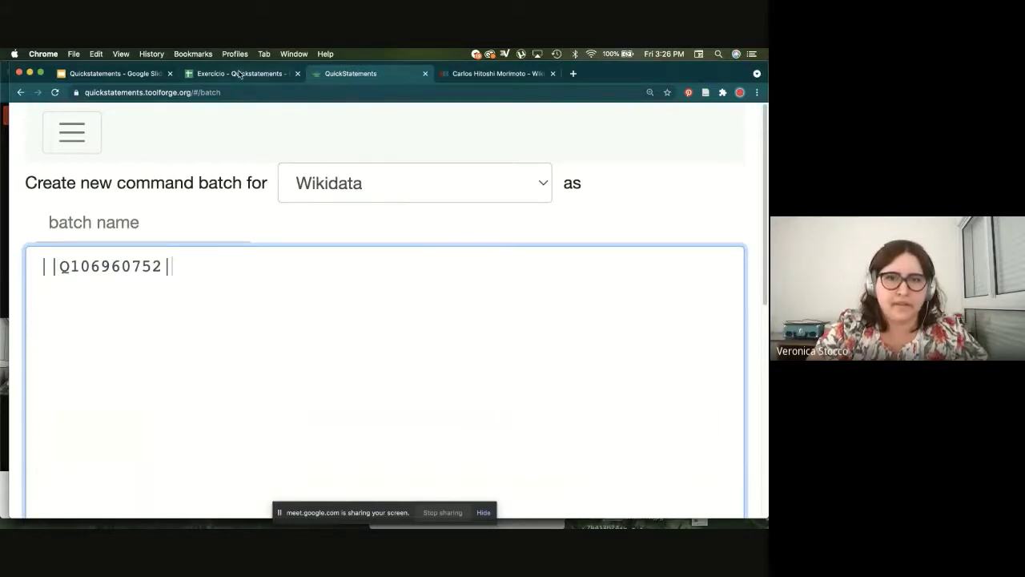
Step: Check the Alma mater property in row 43 of the exercise spreadsheet and append P69| to the QuickStatements command
left_click(240, 74)
key("Down")
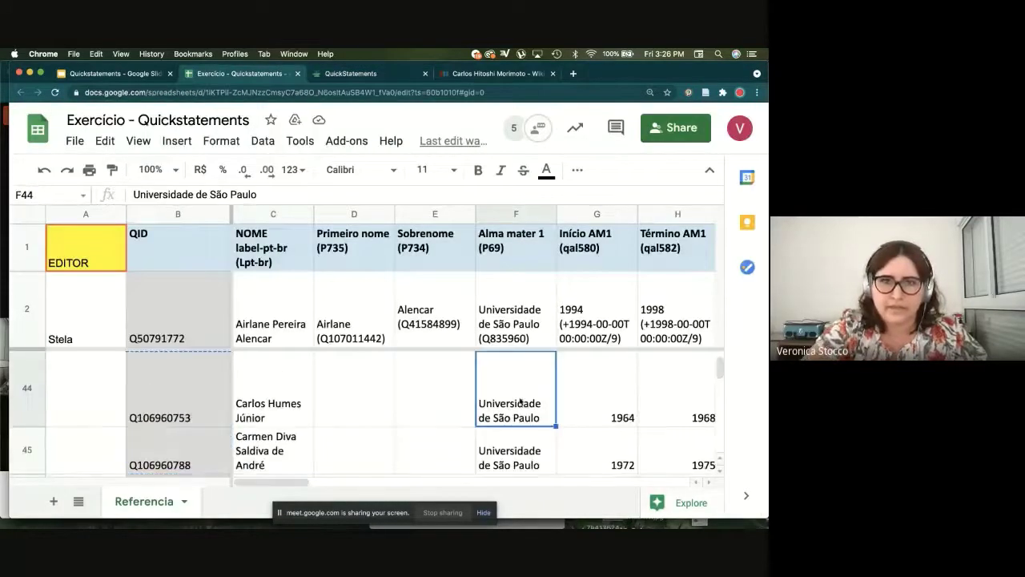
key("Up")
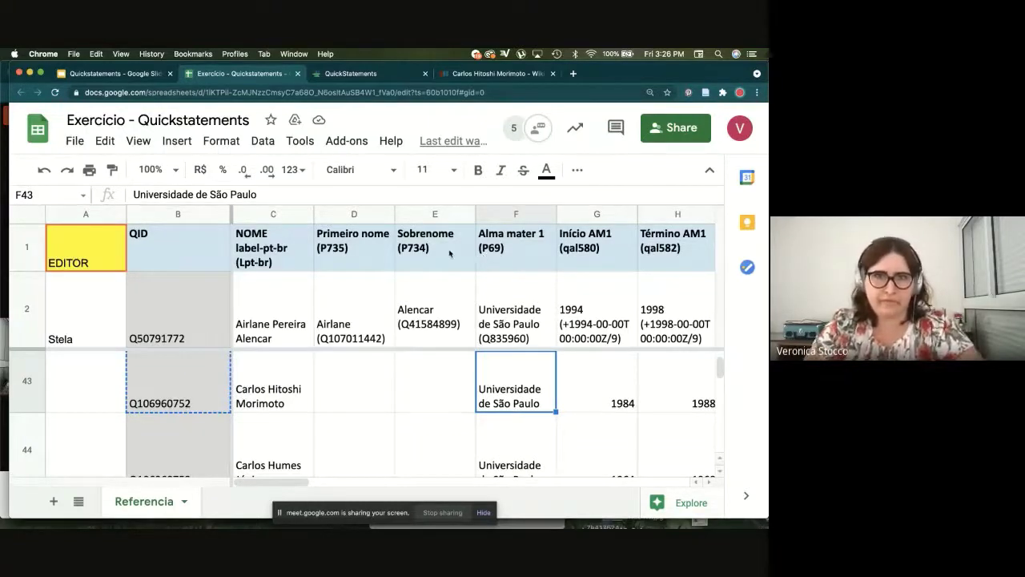
key("ctrl+Tab")
type("P69")
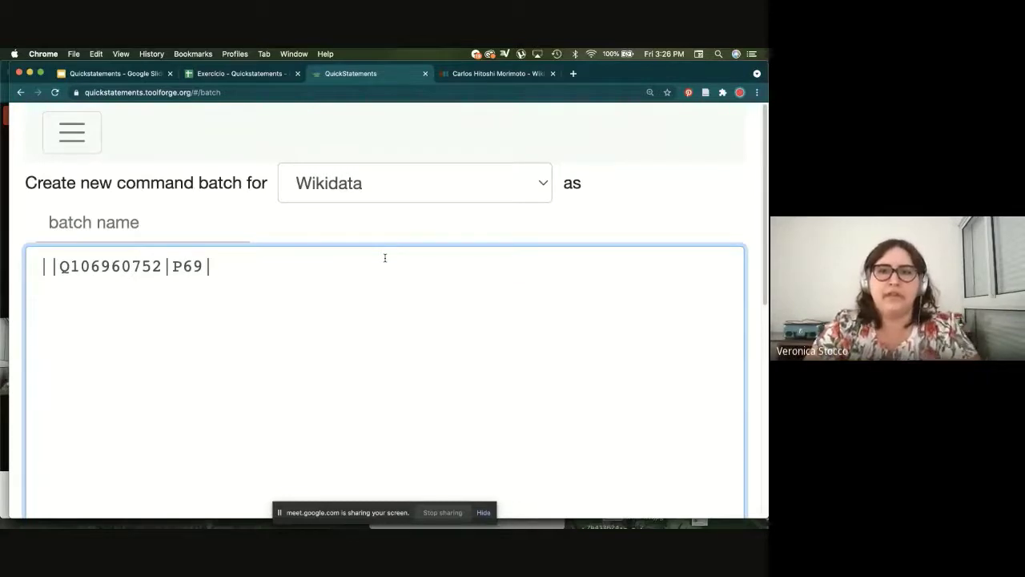
Step: Copy Universidade de São Paulo from F43 and open its matching item through the Wikidata search
key("ctrl+shift+Tab")
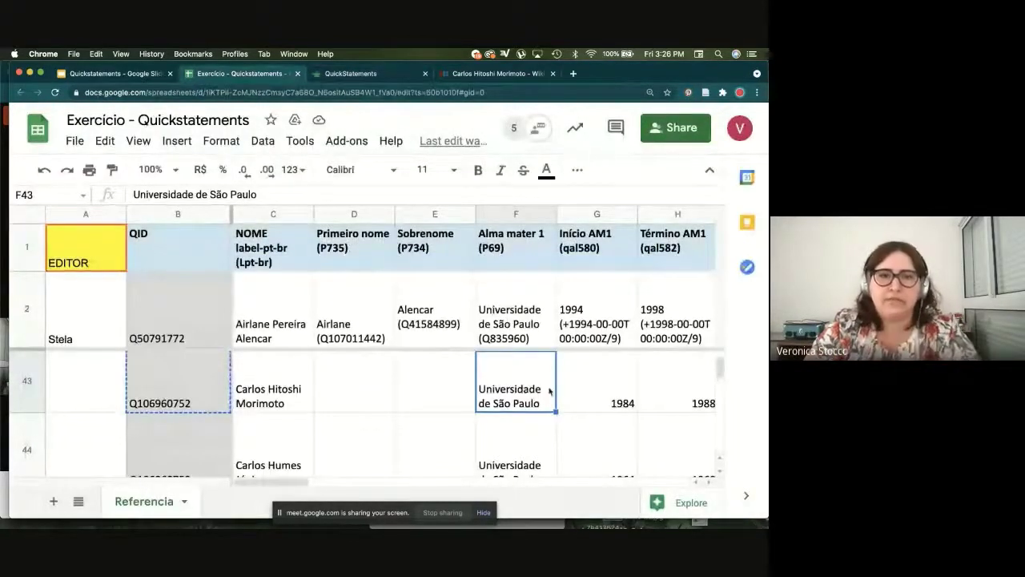
key("ctrl+c")
key("ctrl+Tab")
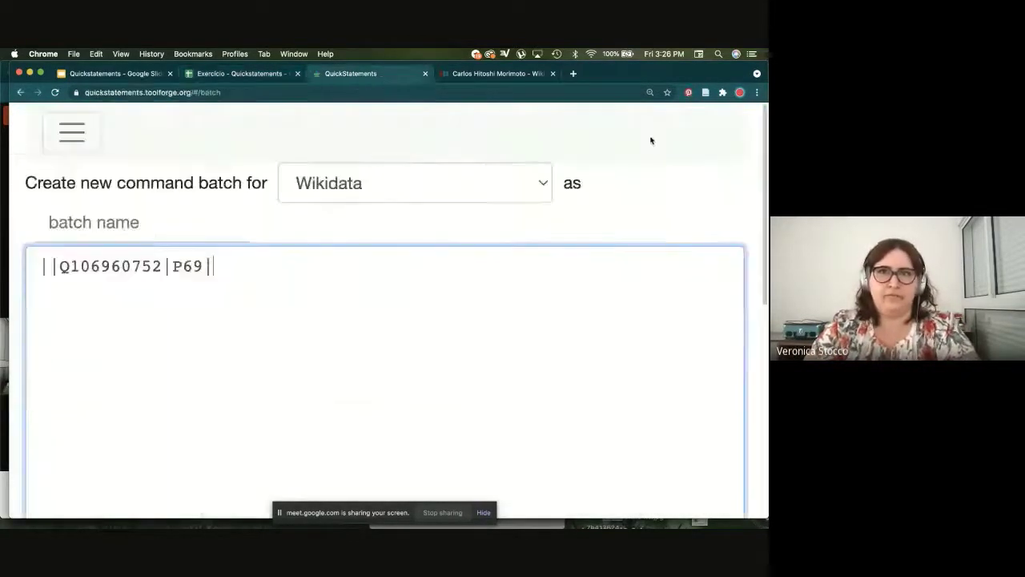
key("ctrl+Tab")
left_click(643, 151)
key("ctrl+v")
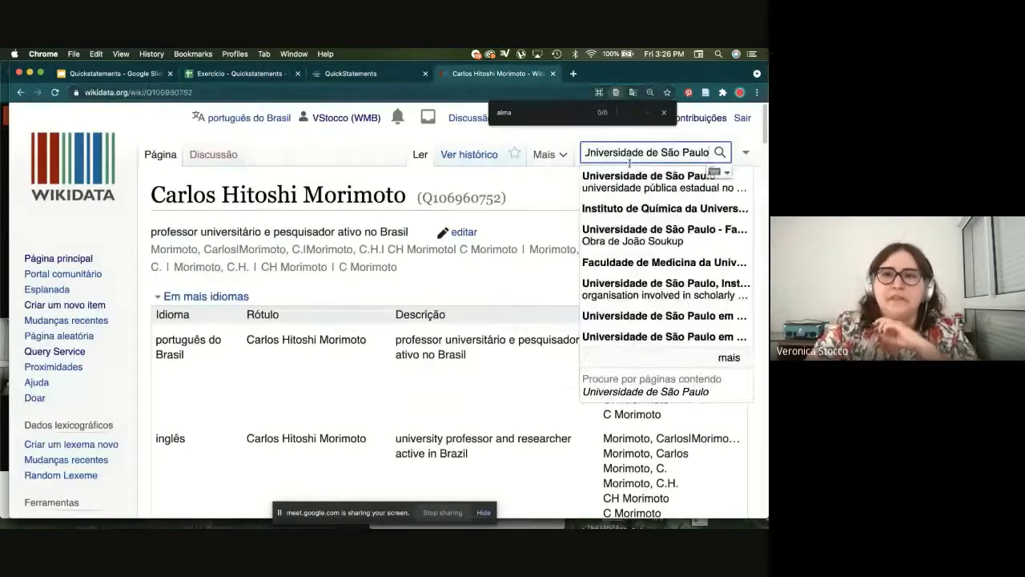
left_click(649, 181)
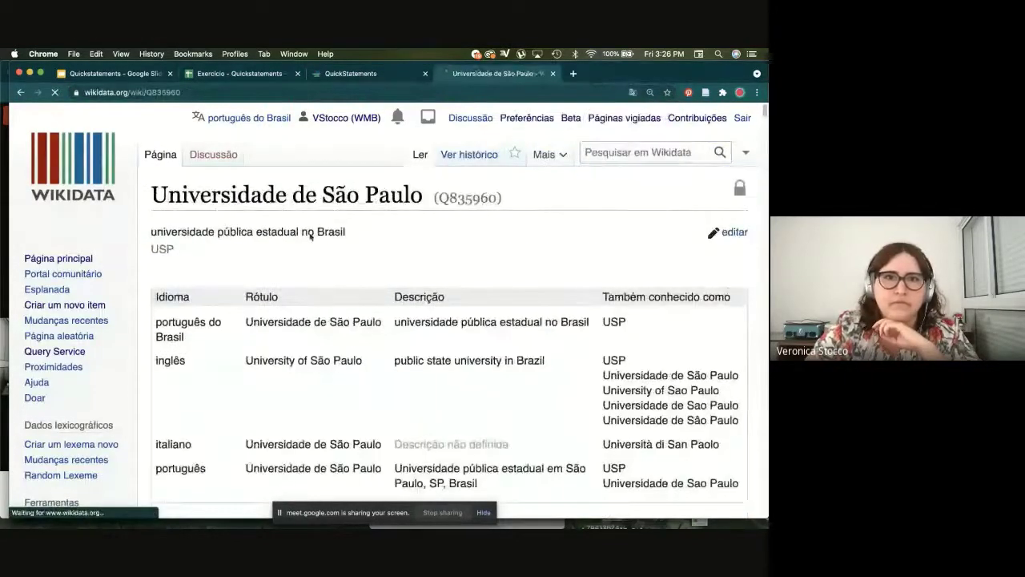
Step: Copy the university's QID Q835960 and append it to the QuickStatements command without a space before it
left_click_drag(152, 231, 347, 237)
double_click(453, 198)
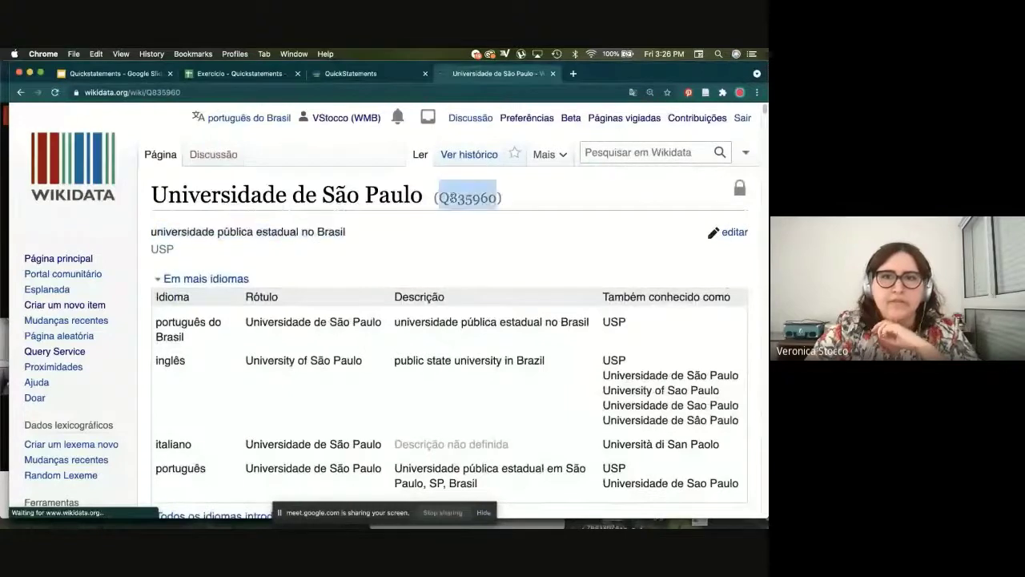
key("ctrl+shift+Tab")
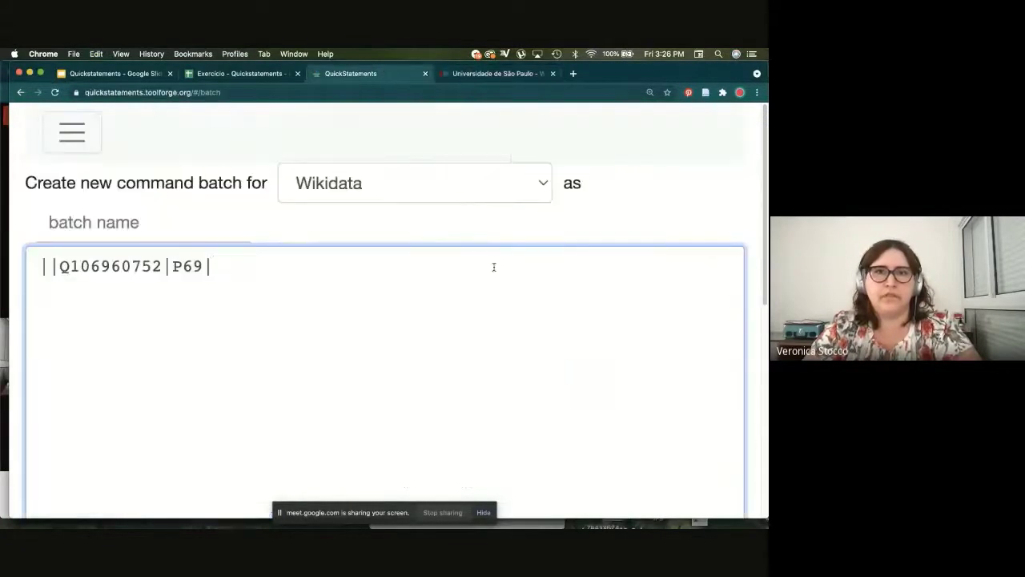
key("super+v")
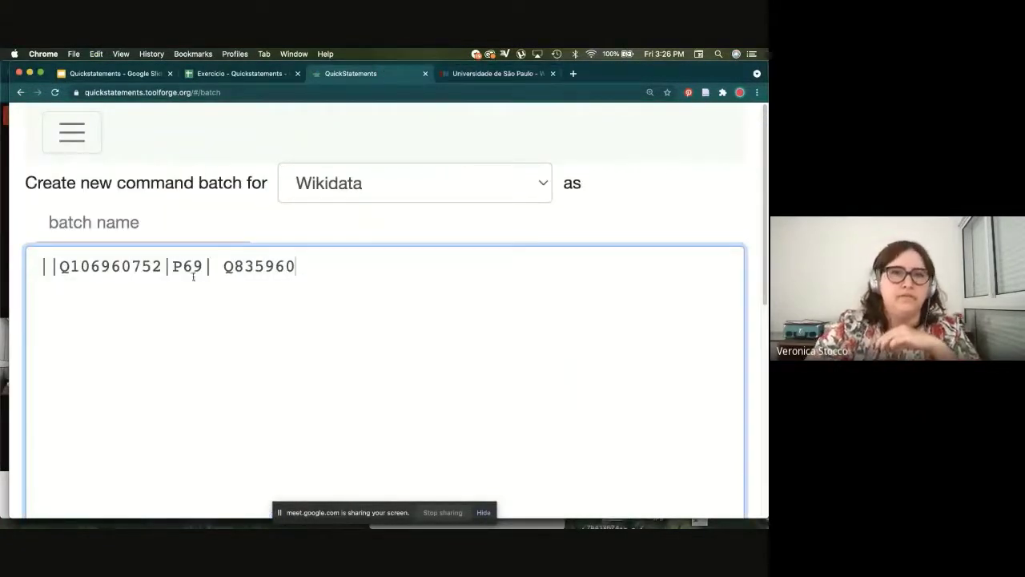
key("BackSpace")
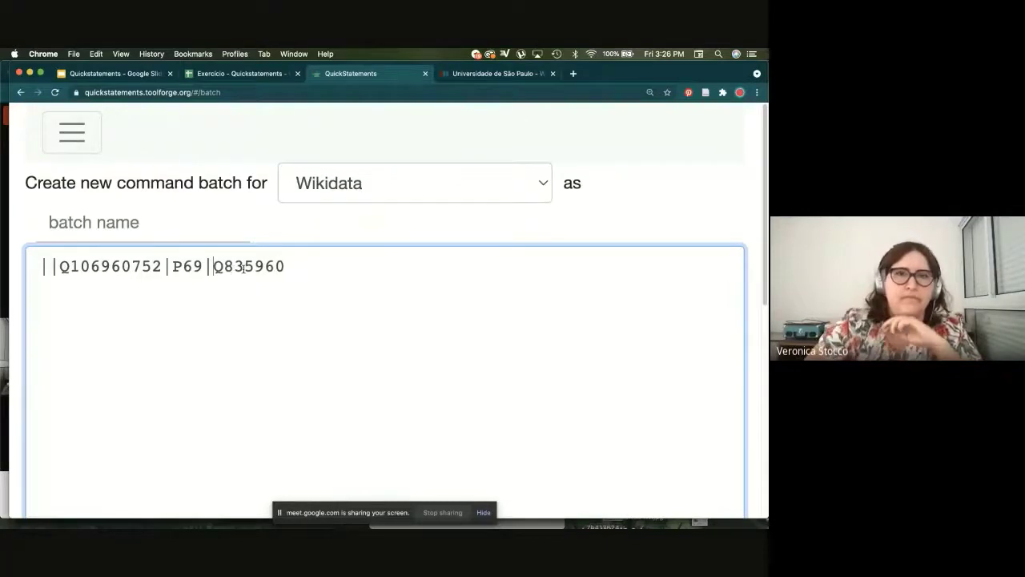
Step: Check the remaining Alma mater 1 columns in the spreadsheet, then import the QuickStatements text as V1 commands and run the batch
left_click(267, 79)
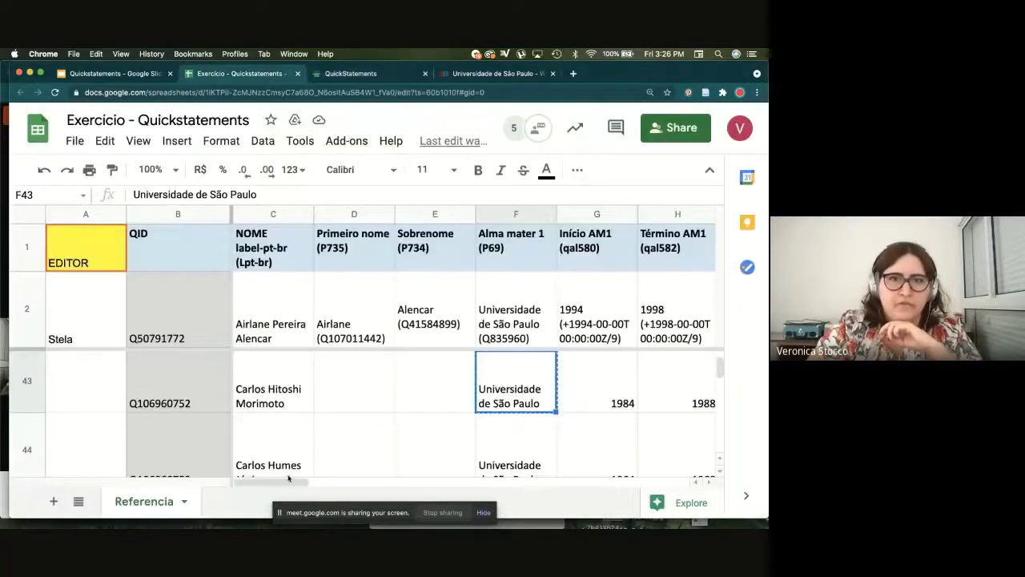
left_click_drag(294, 483, 318, 485)
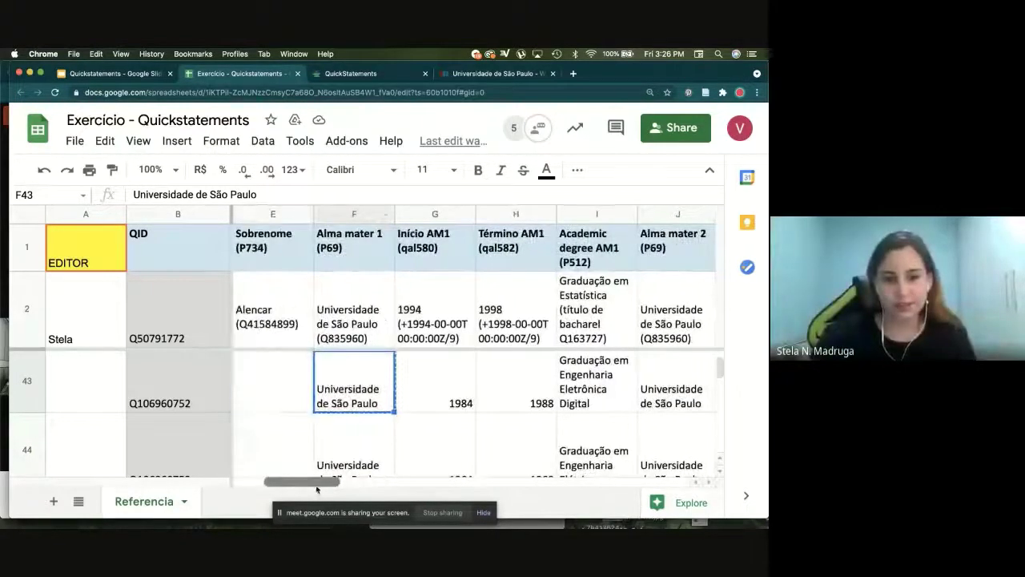
left_click(350, 73)
left_click_drag(766, 160, 751, 315)
left_click(178, 392)
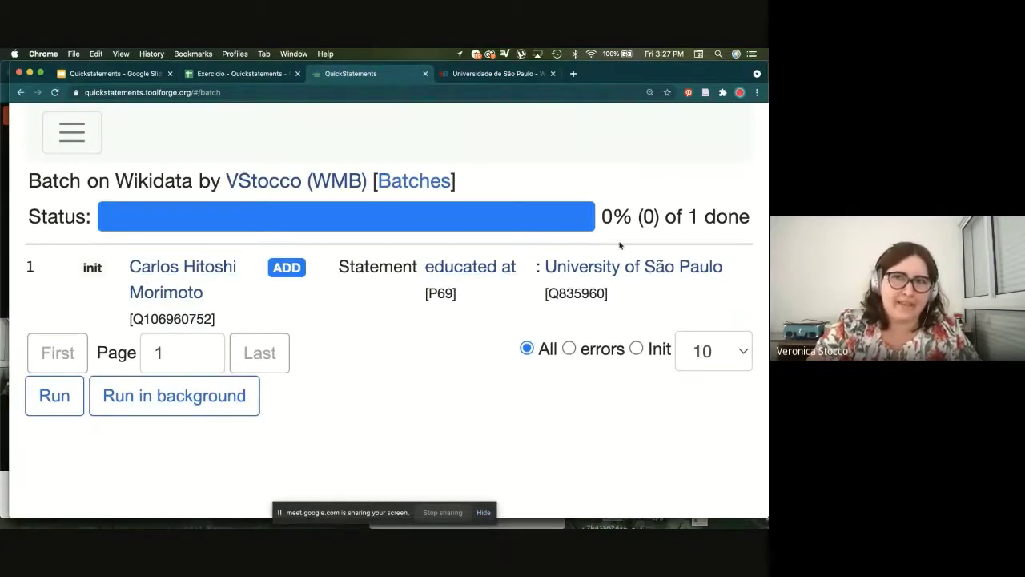
left_click(73, 410)
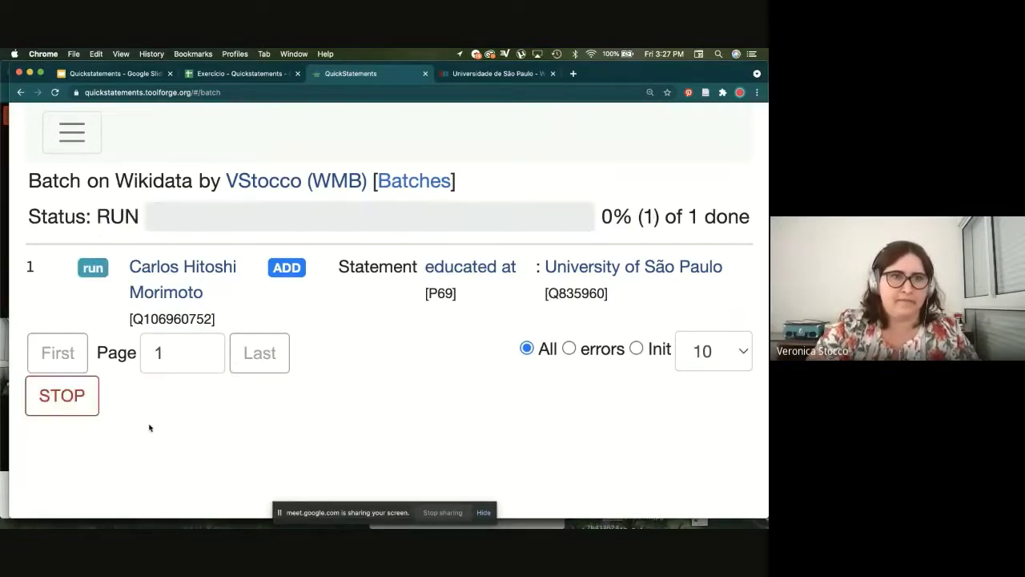
Step: Leave the finished batch and open an empty command batch at quickstatements.toolforge.org/#/batch
left_click(20, 93)
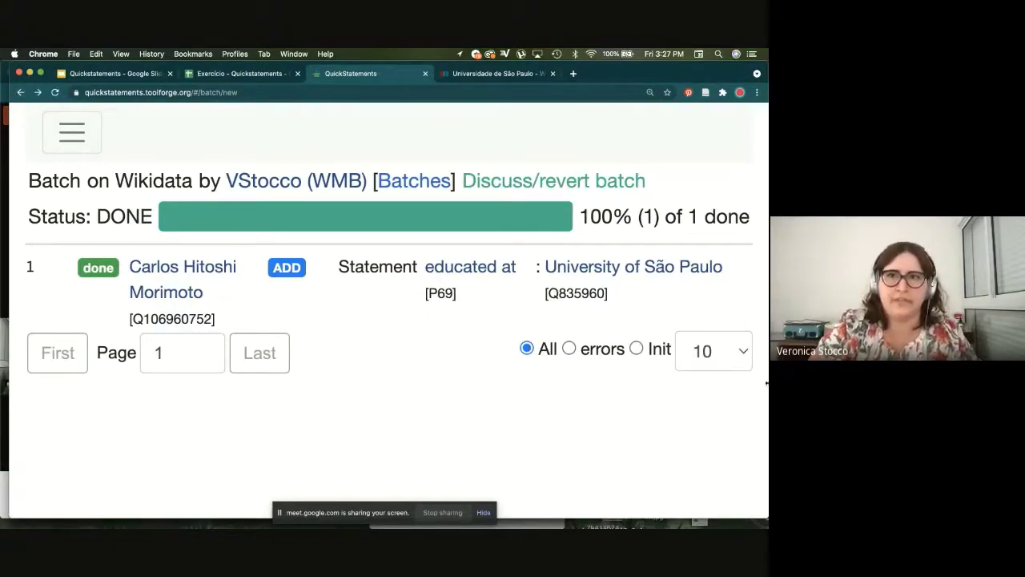
left_click(212, 93)
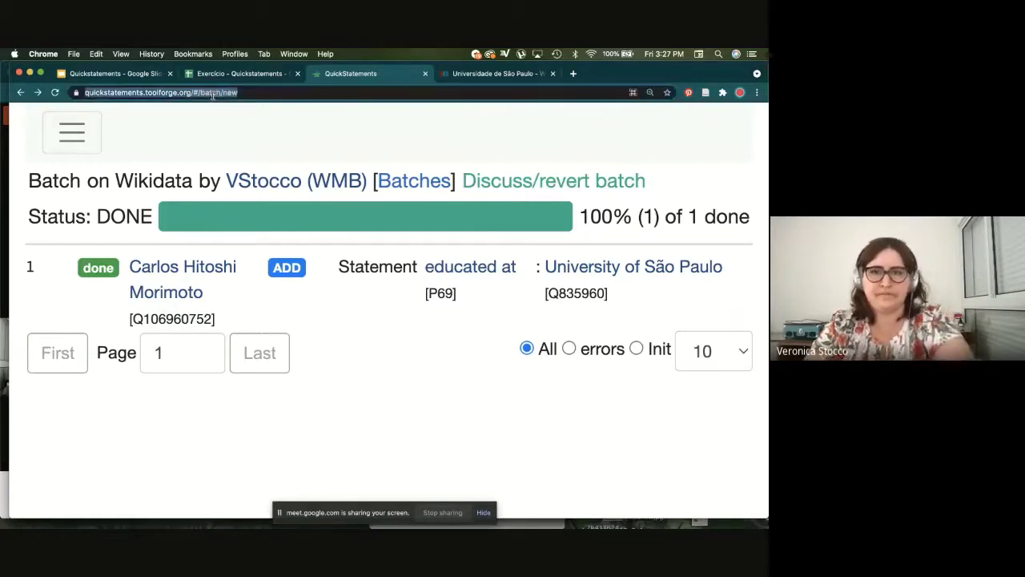
key("BackSpace")
key("BackSpace")
key("BackSpace")
key("BackSpace")
key("Return")
left_click(256, 302)
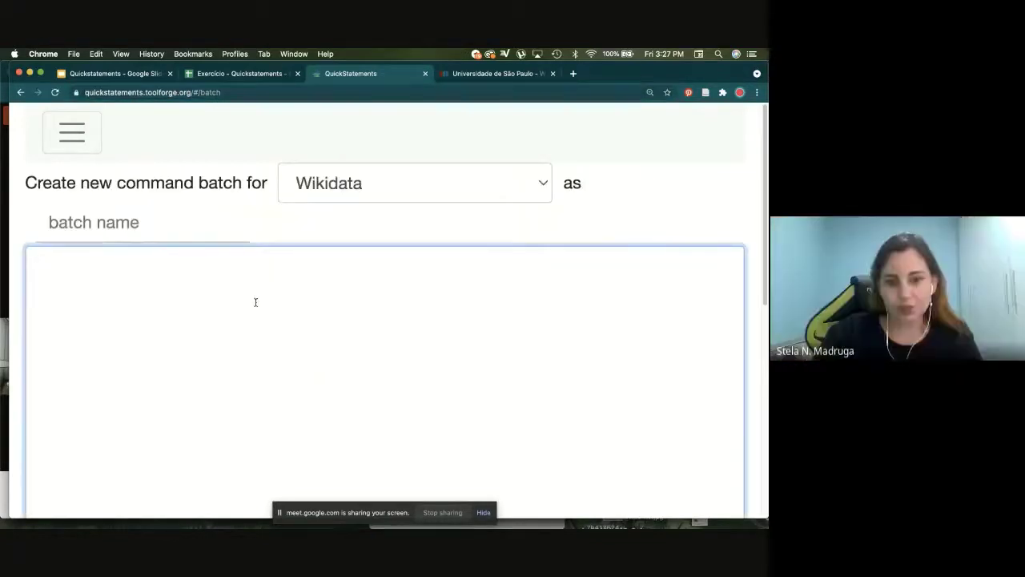
Step: Copy the QID from B43, check the start and end years in row 43, and begin a new command with ||Q106960752|
left_click(240, 74)
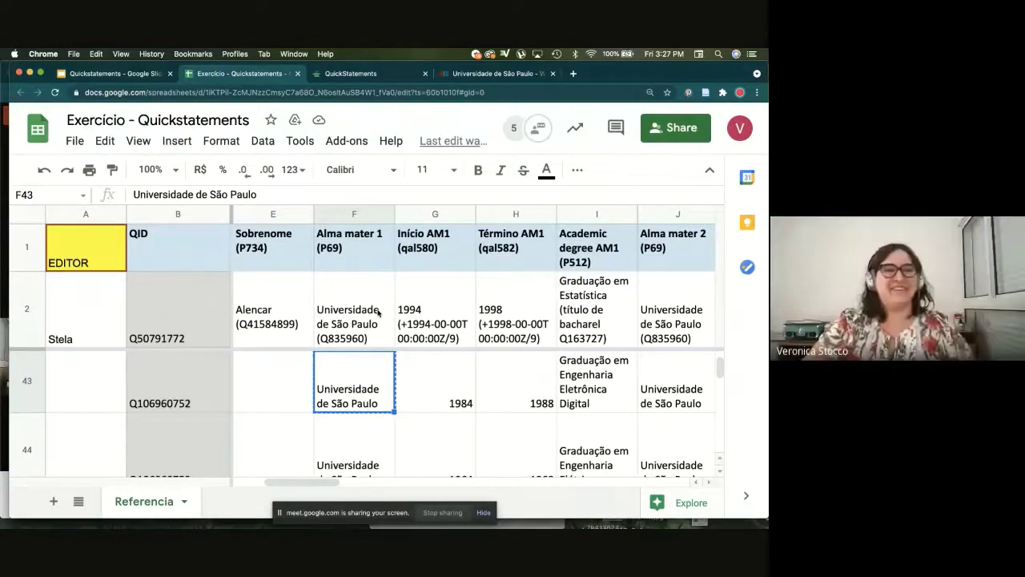
left_click(194, 375)
key("ctrl+c")
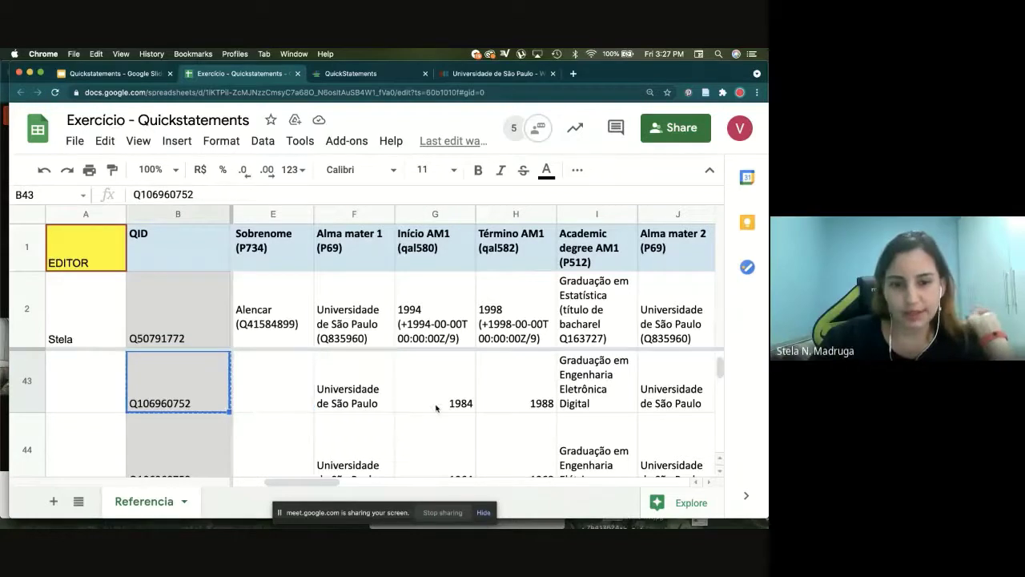
left_click(438, 404)
left_click(513, 399)
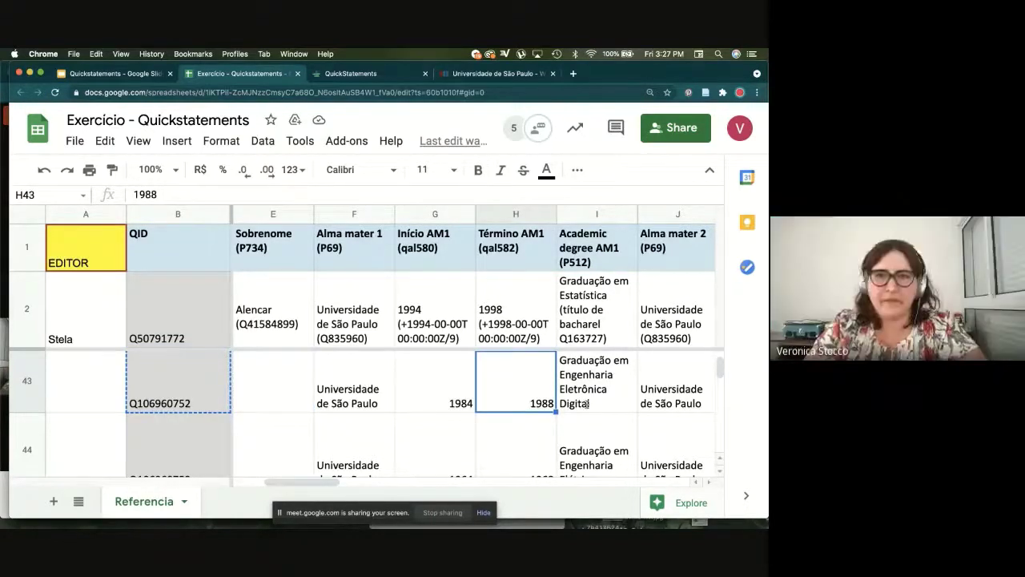
key("ctrl+Tab")
key("super+v")
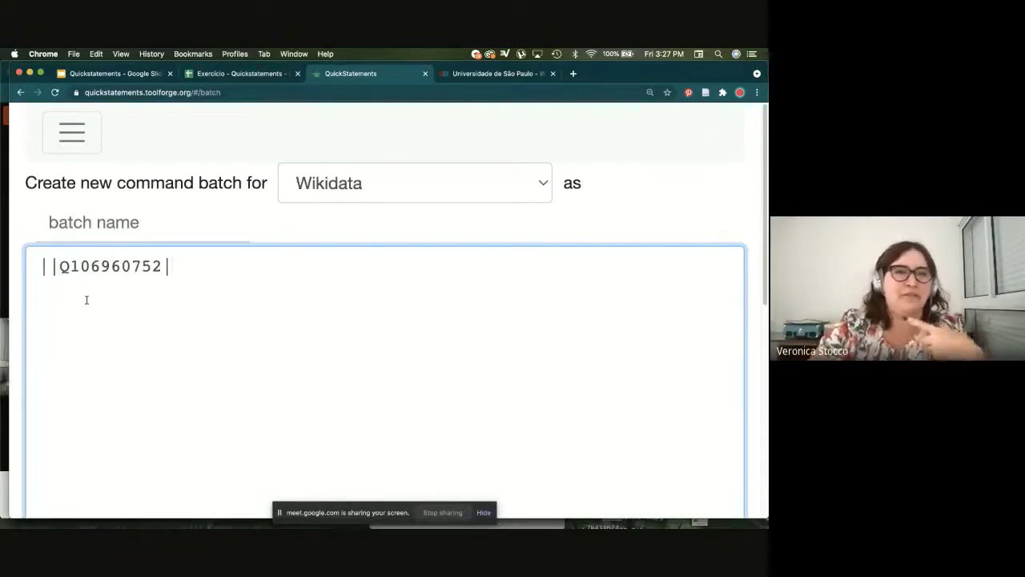
Step: Recheck the Alma mater columns of row 43 and append P69| to the new command
key("ctrl+shift+Tab")
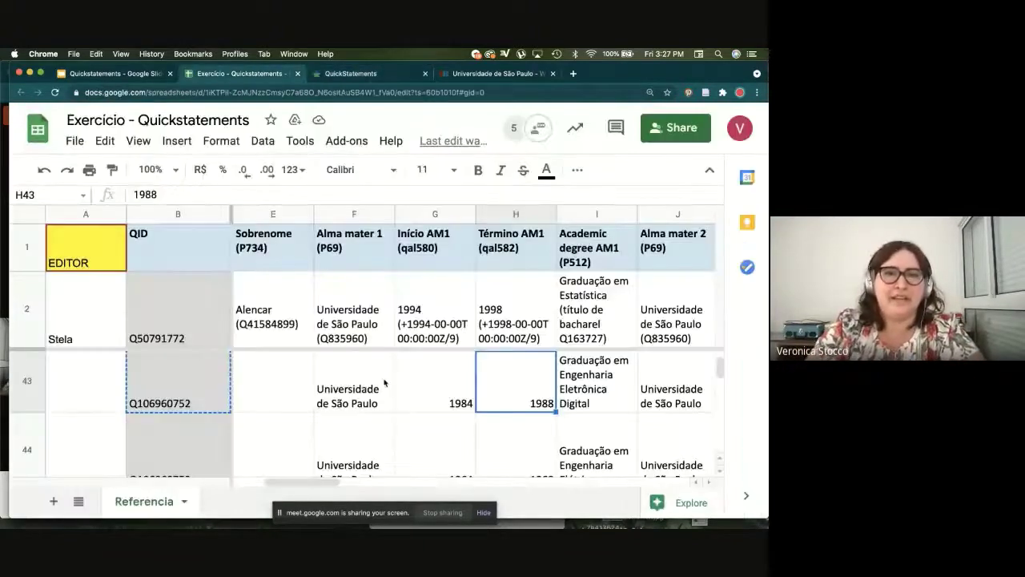
key("ctrl+Tab")
type("P")
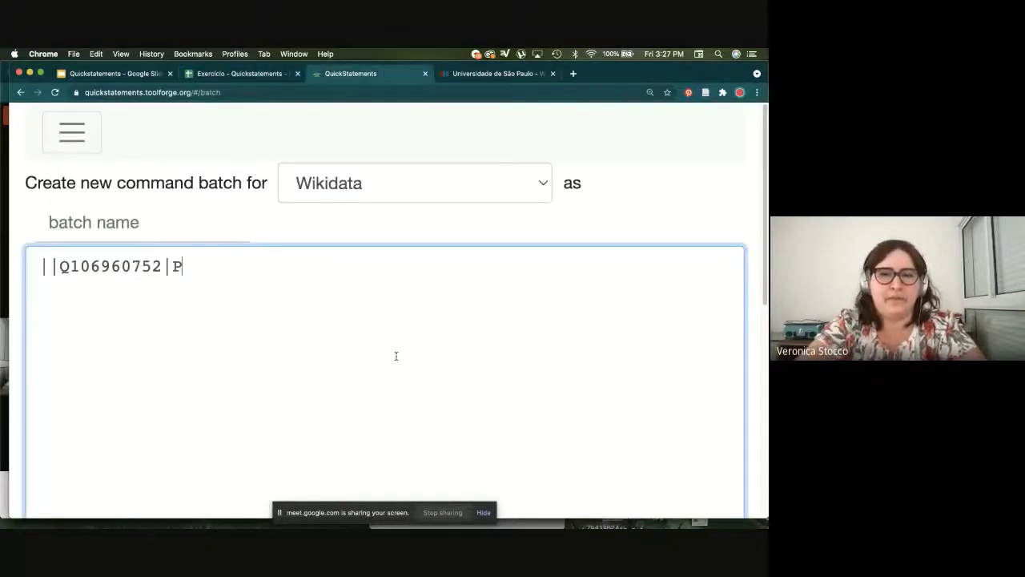
type("69||")
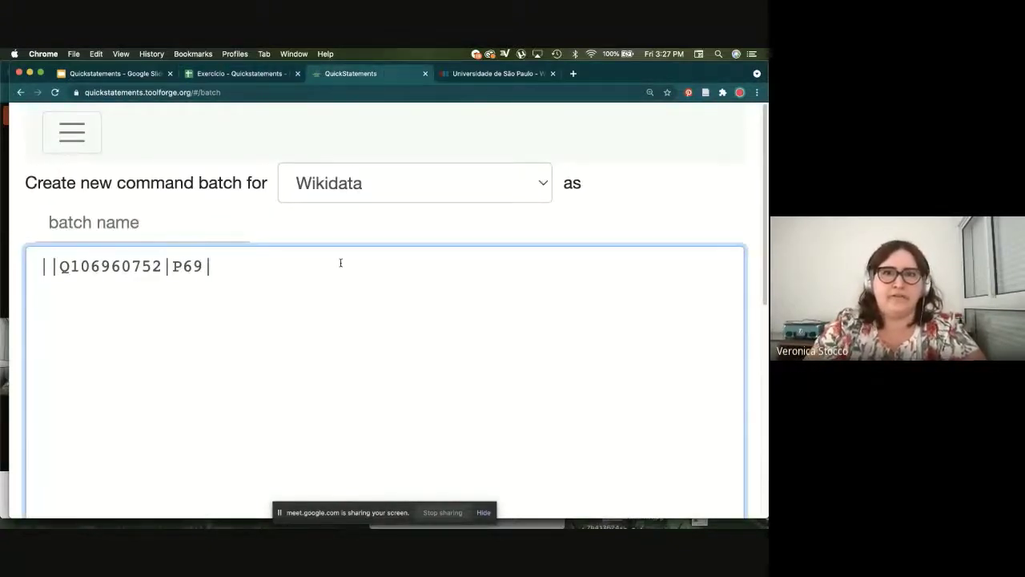
Step: Copy the QID Q835960 from the Universidade de São Paulo item and append Q835960| without a leading space to the command
key("ctrl+Tab")
key("super+c")
key("ctrl+shift+Tab")
key("super+v")
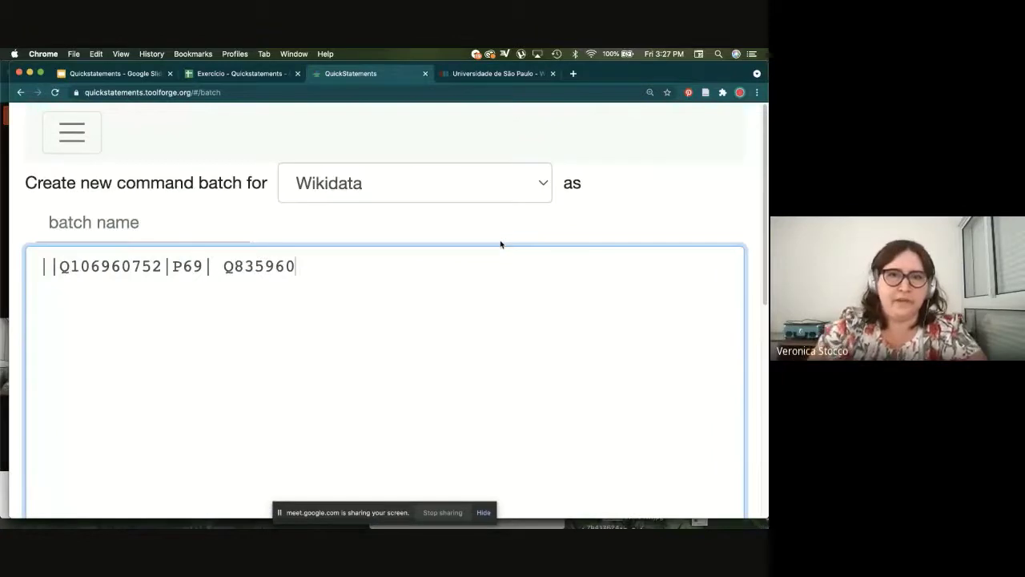
left_click(224, 267)
key("BackSpace")
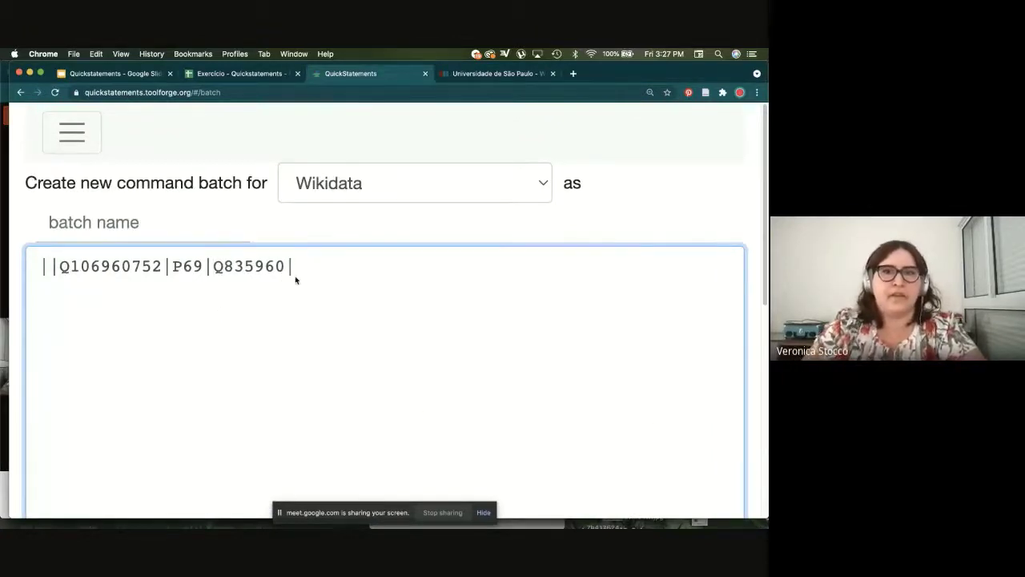
Step: Check the Início AM1 header in the spreadsheet for the start qualifier and append P580| to the command
key("ctrl+shift+Tab")
left_click(425, 254)
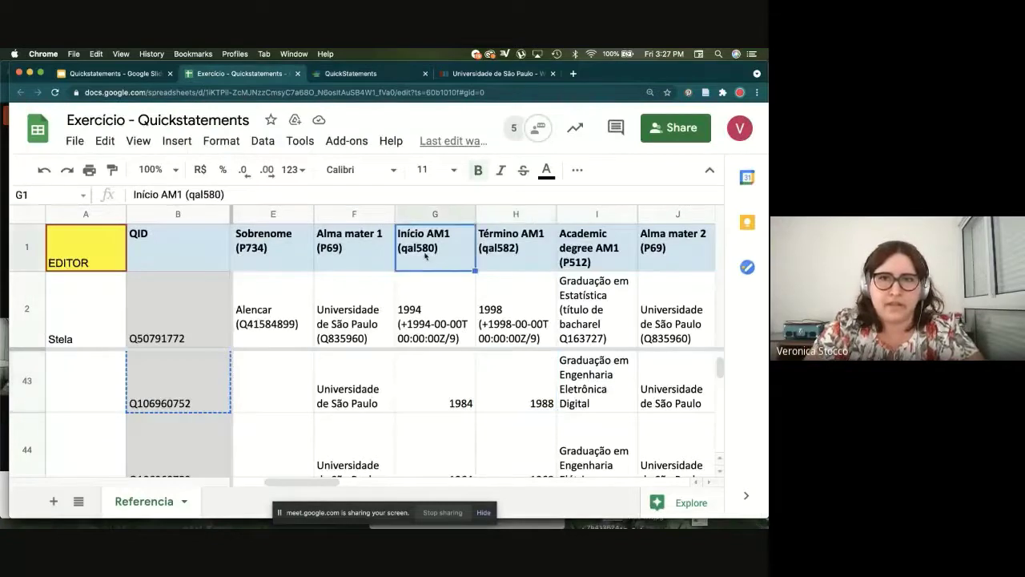
key("ctrl+Tab")
type("P")
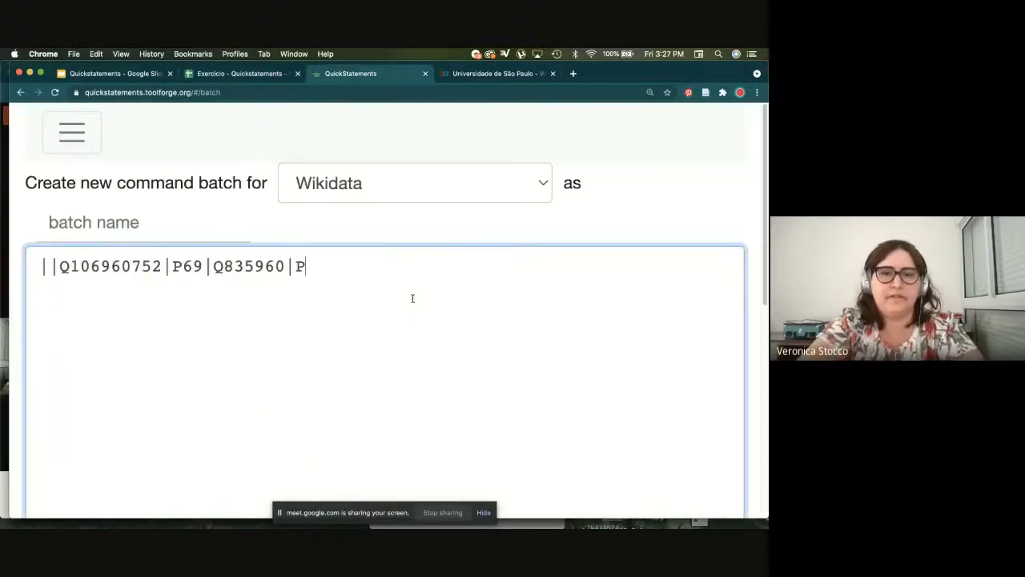
type("580|")
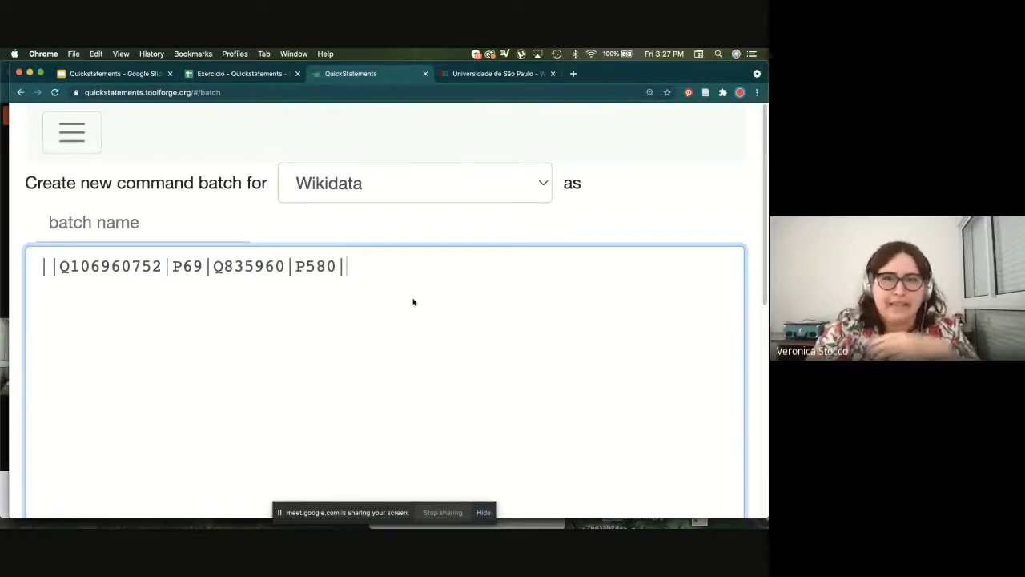
Step: Check the start year in G43, then load the Help:QuickStatements page in place of the Universidade de São Paulo item
key("ctrl+shift+Tab")
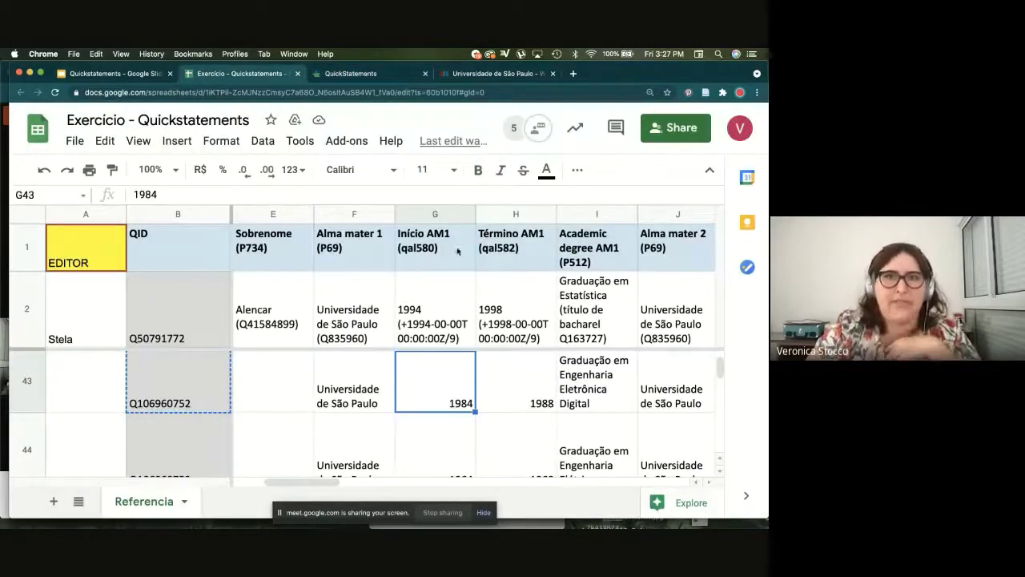
key("ctrl+Tab")
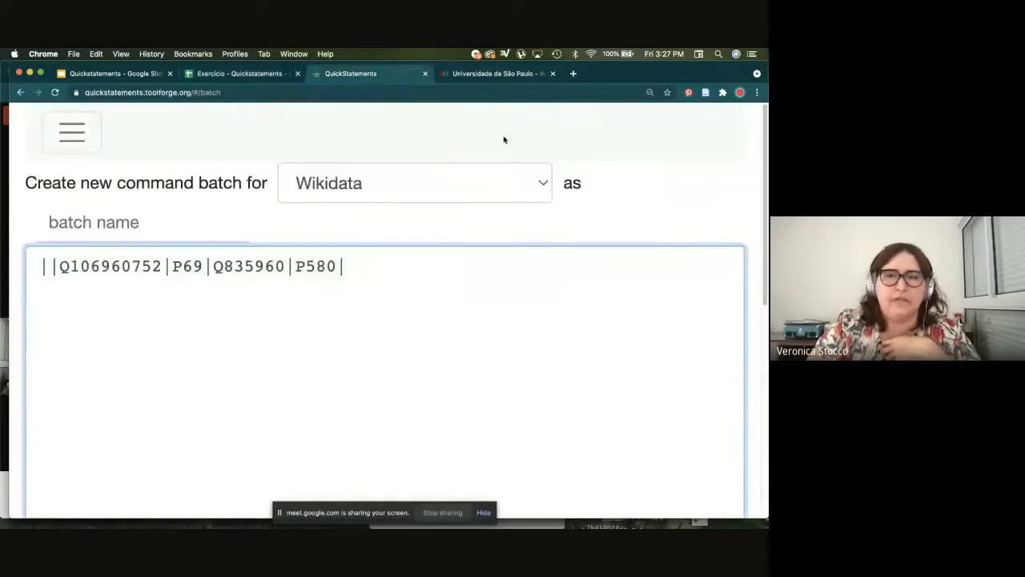
scroll(502, 146, "down", 1)
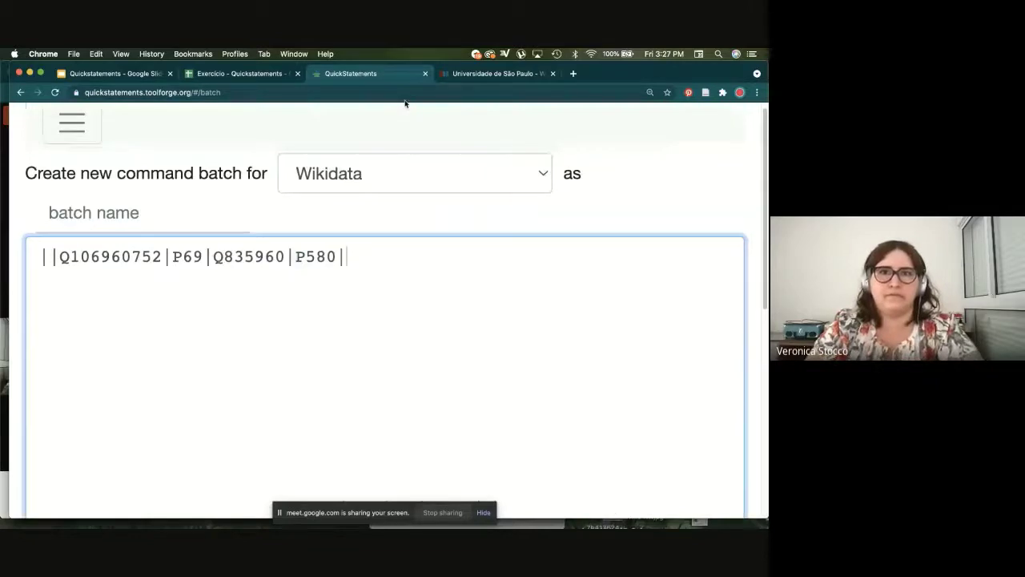
key("ctrl+Tab")
left_click(400, 98)
type("help")
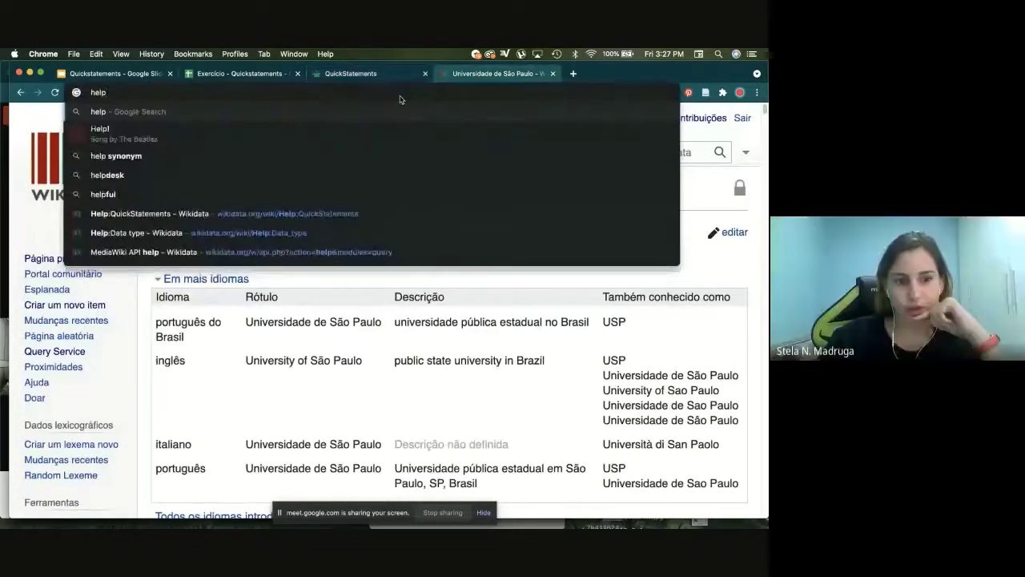
left_click(297, 213)
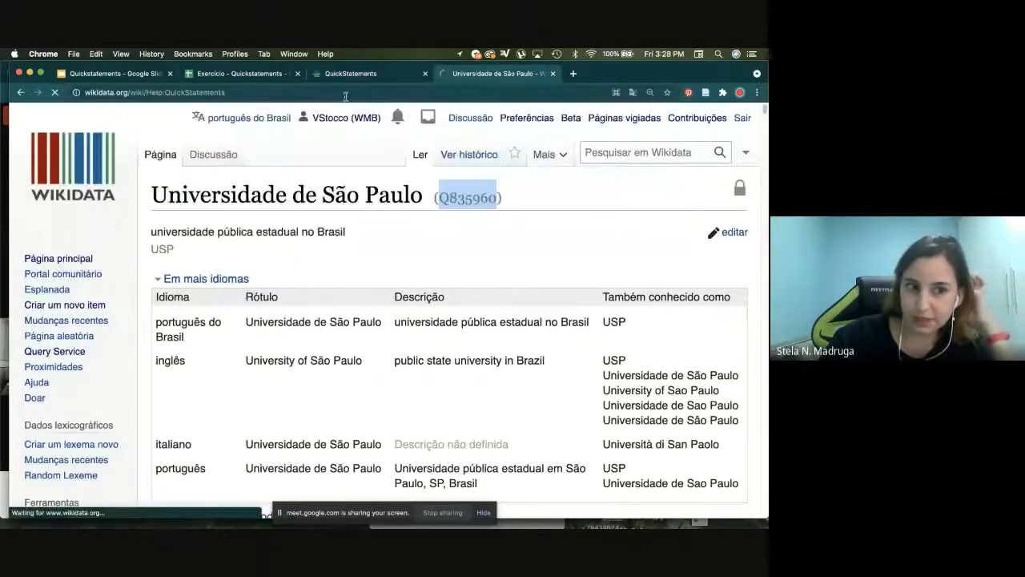
Step: Copy the date string +1994-00-00T00:00:00Z/9 from the example in G2 and paste it after P580| in the QuickStatements command
key("ctrl+shift+Tab")
left_click(247, 74)
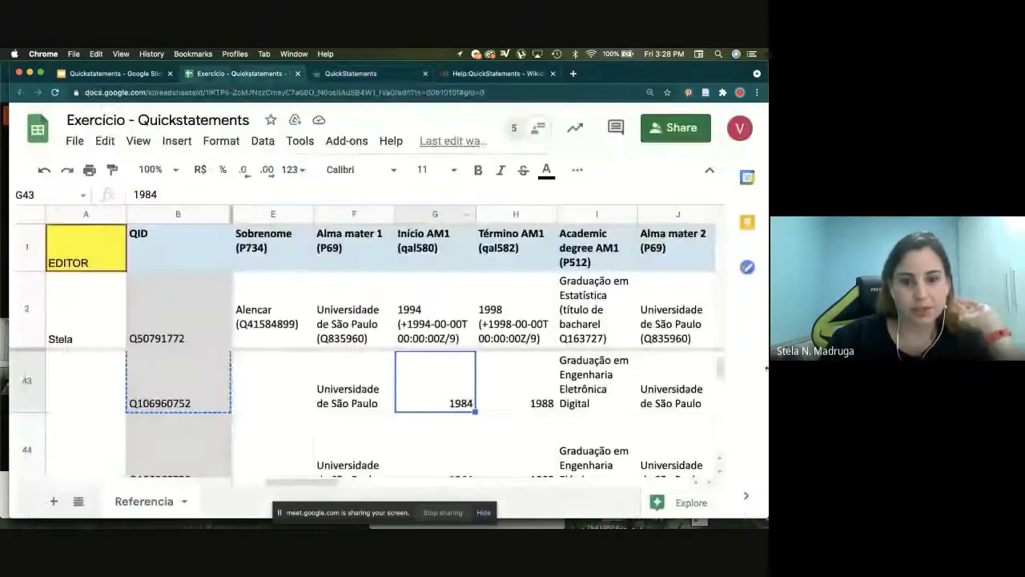
left_click(427, 338)
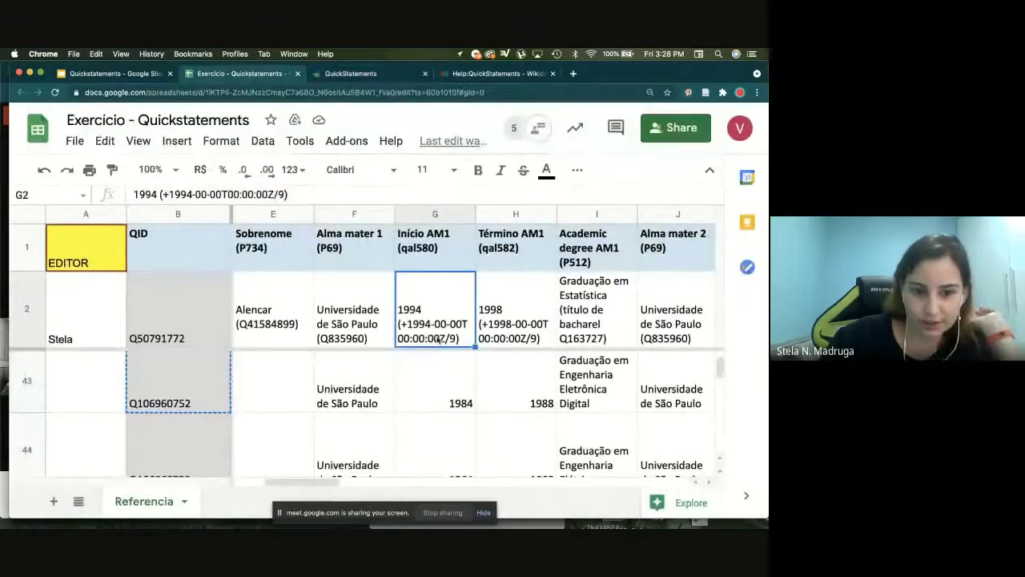
double_click(405, 341)
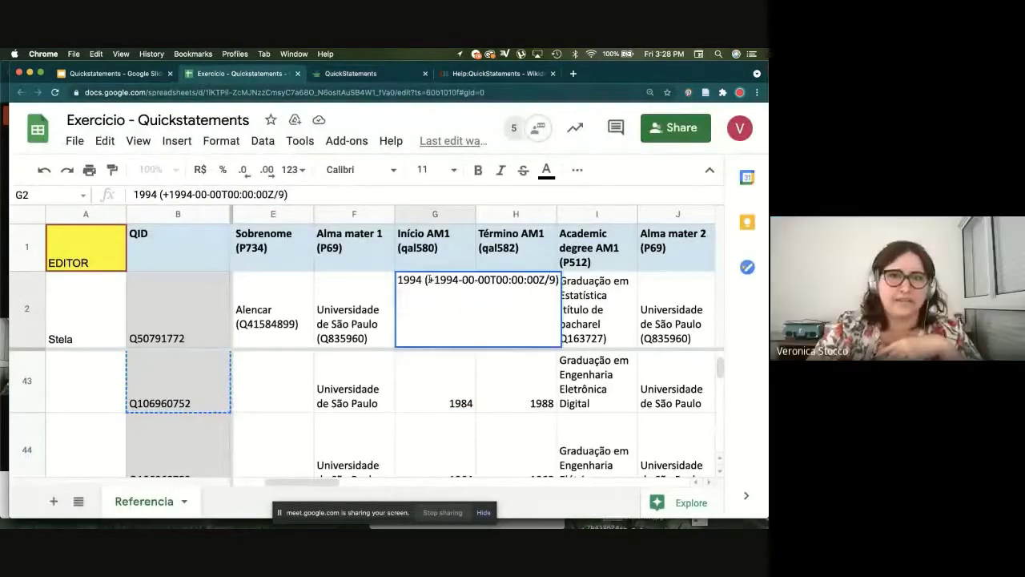
left_click_drag(427, 280, 558, 282)
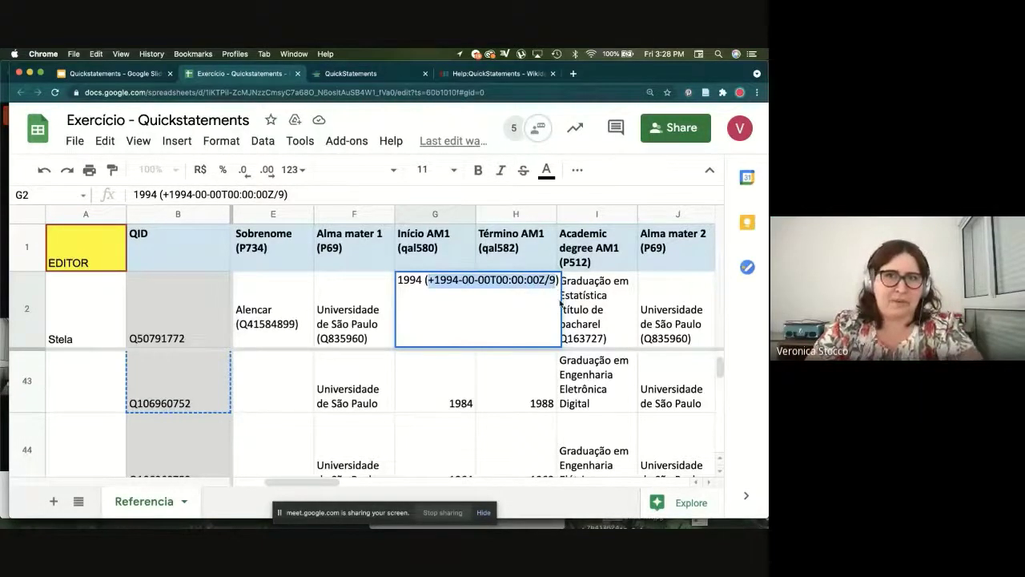
left_click(449, 397)
key("ctrl+Tab")
key("super+v")
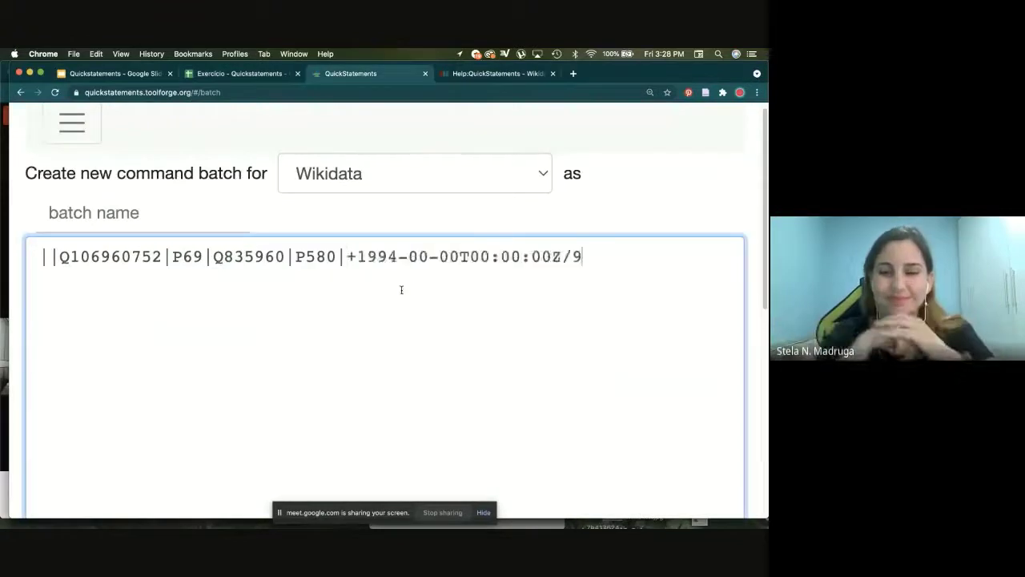
Step: Recheck row 43 in the spreadsheet and change the year in the P580 date to 1984
left_click_drag(361, 256, 399, 257)
left_click(377, 257)
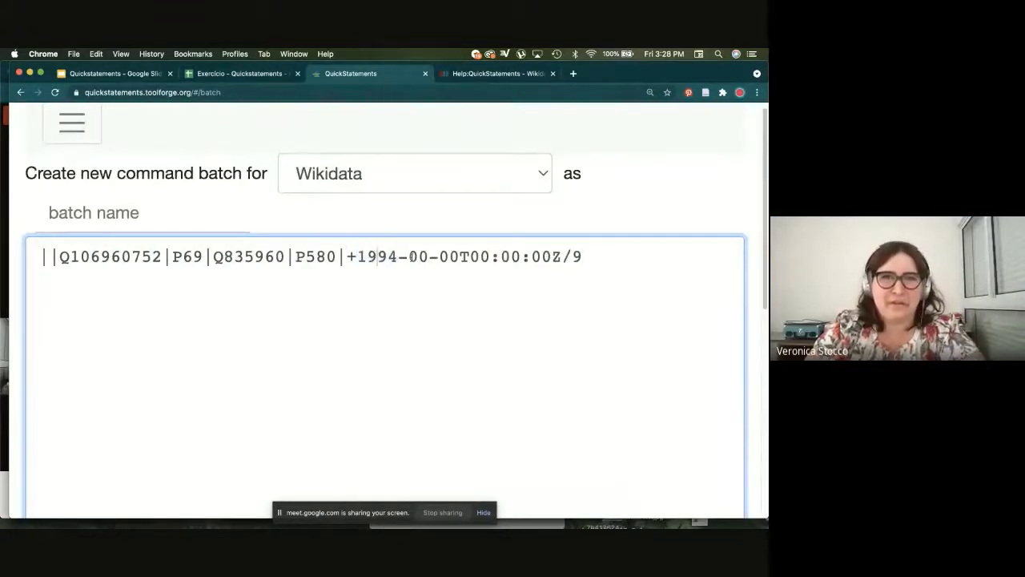
key("ctrl+shift+Tab")
key("ctrl+Tab")
key("shift+Right")
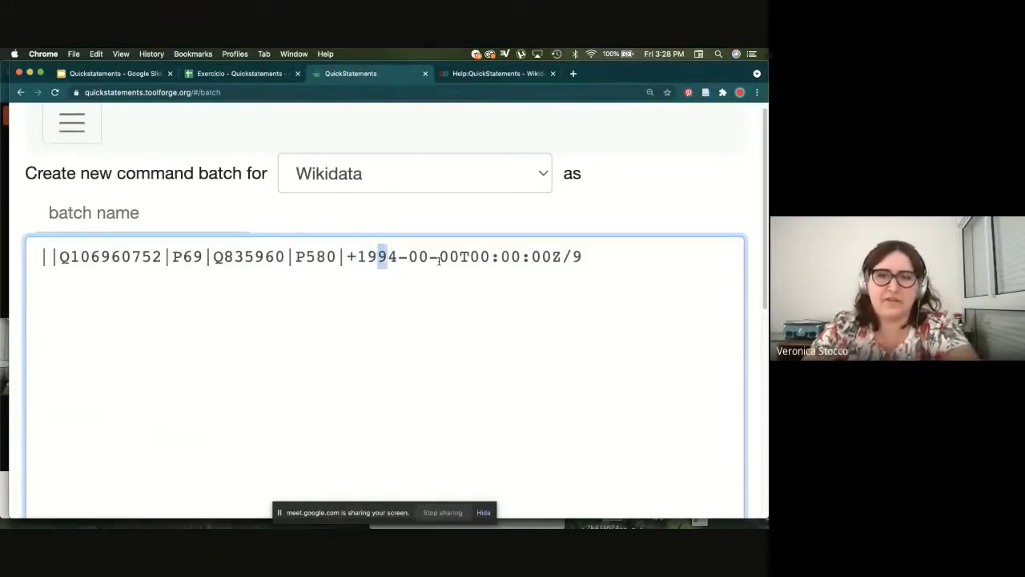
type("8")
left_click(618, 265, "shift")
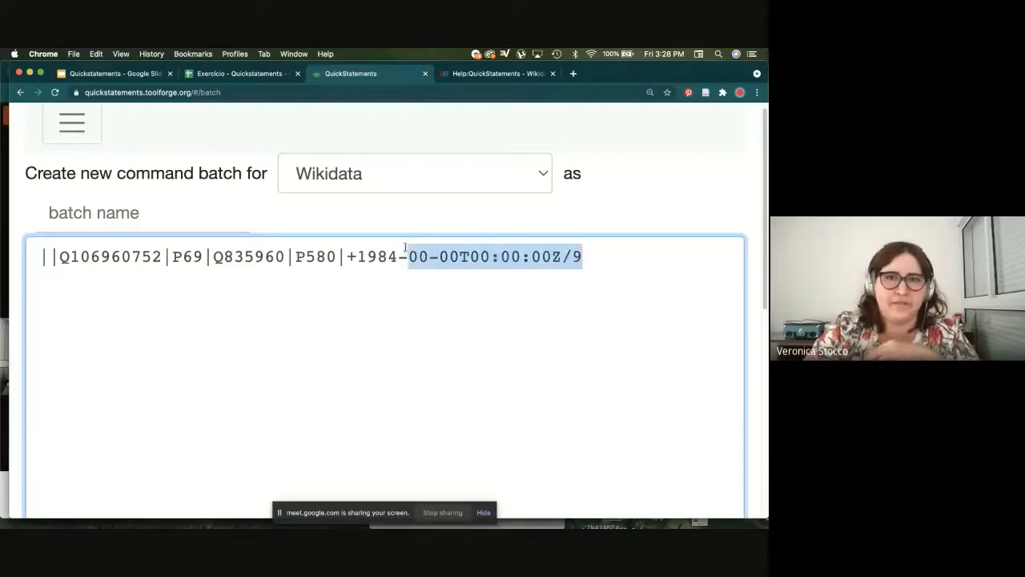
Step: Append |P582| after the start date, checking the Término AM1 header and the end year in H43
left_click(618, 265)
type("|")
key("ctrl+shift+Tab")
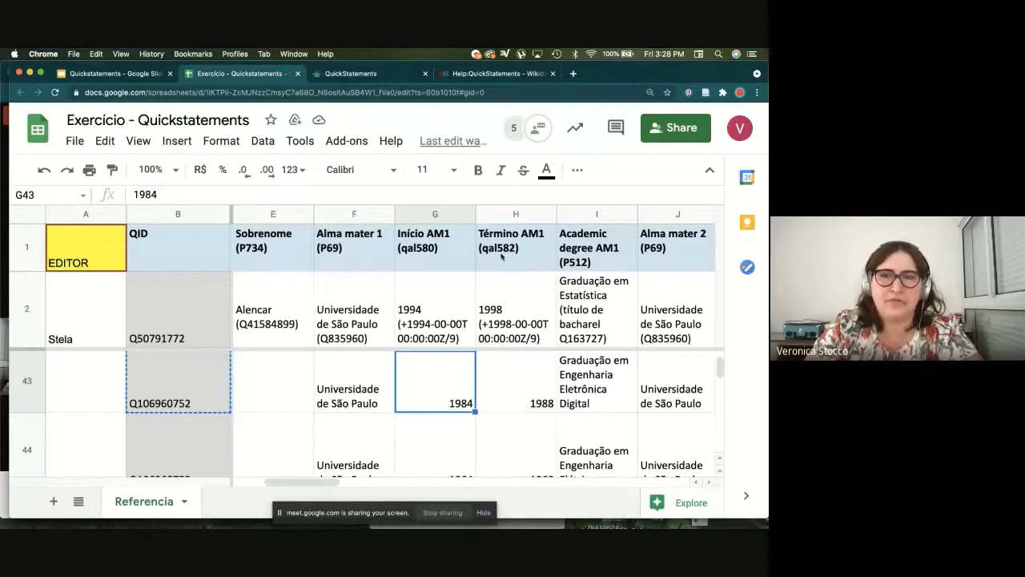
key("ctrl+Tab")
type("P582")
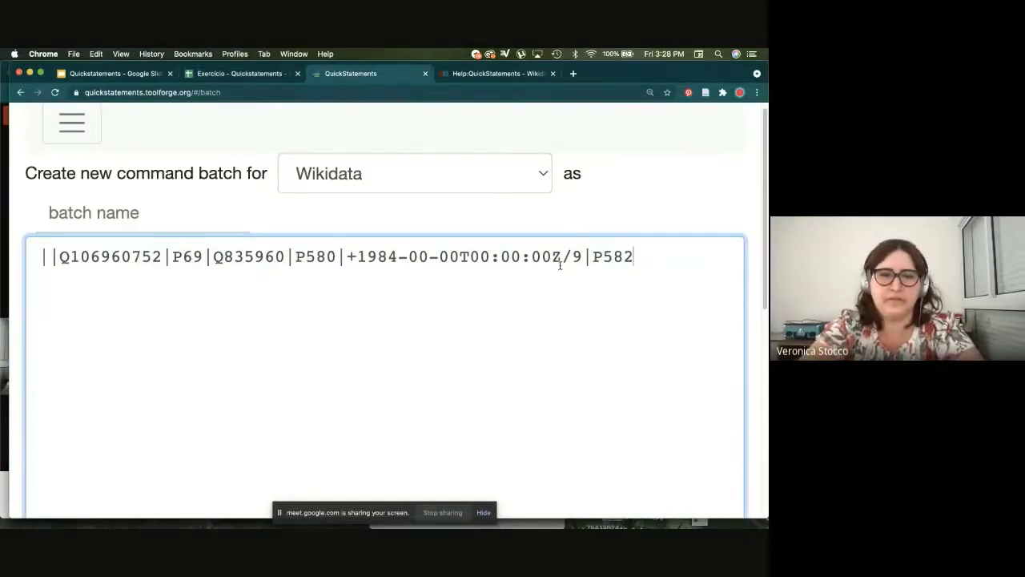
key("ctrl+shift+Tab")
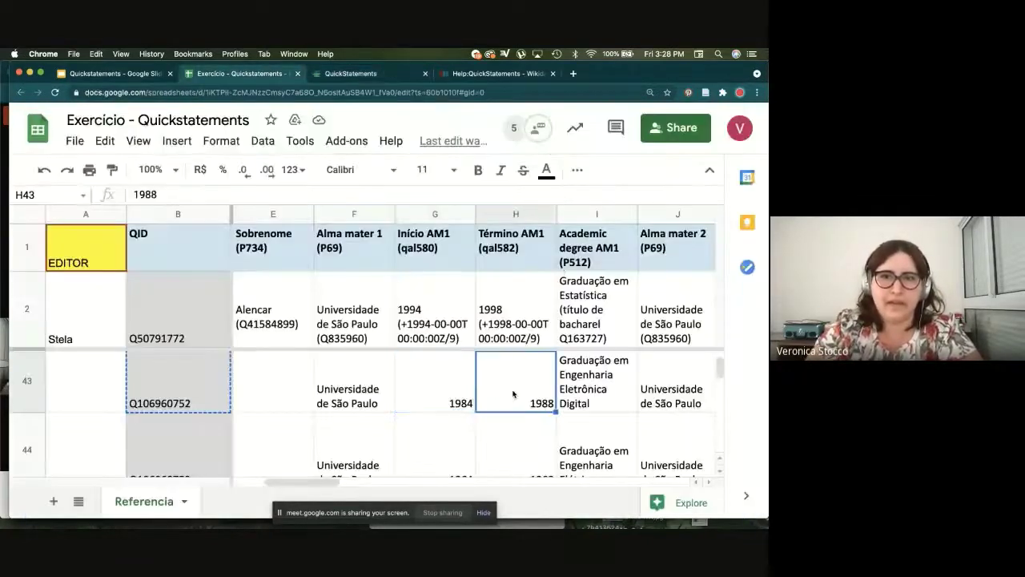
key("ctrl+Tab")
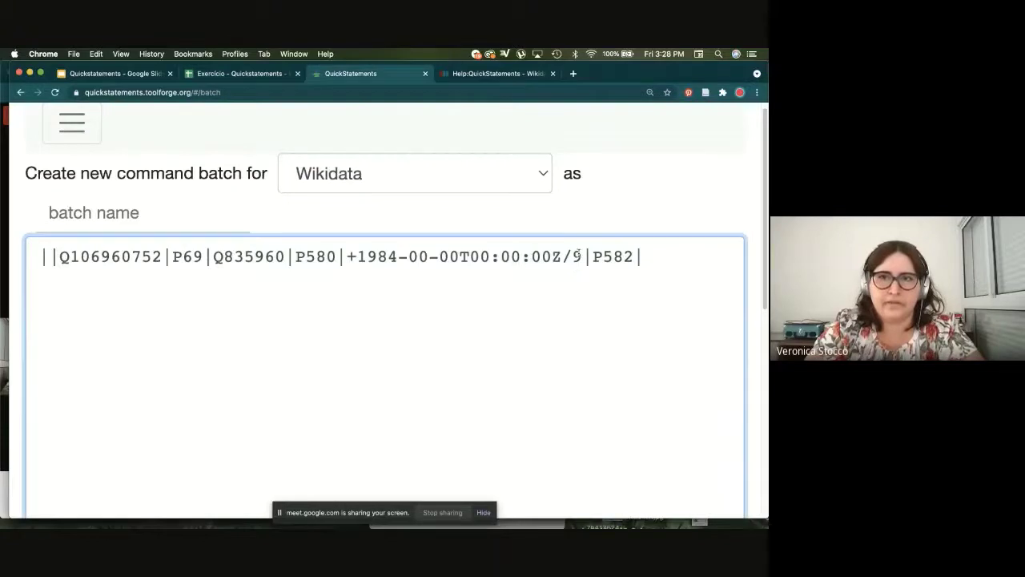
Step: Copy the start date string, paste it after P582|, and change the pasted year to 1988
left_click_drag(581, 257, 346, 257)
key("ctrl+c")
left_click(684, 283)
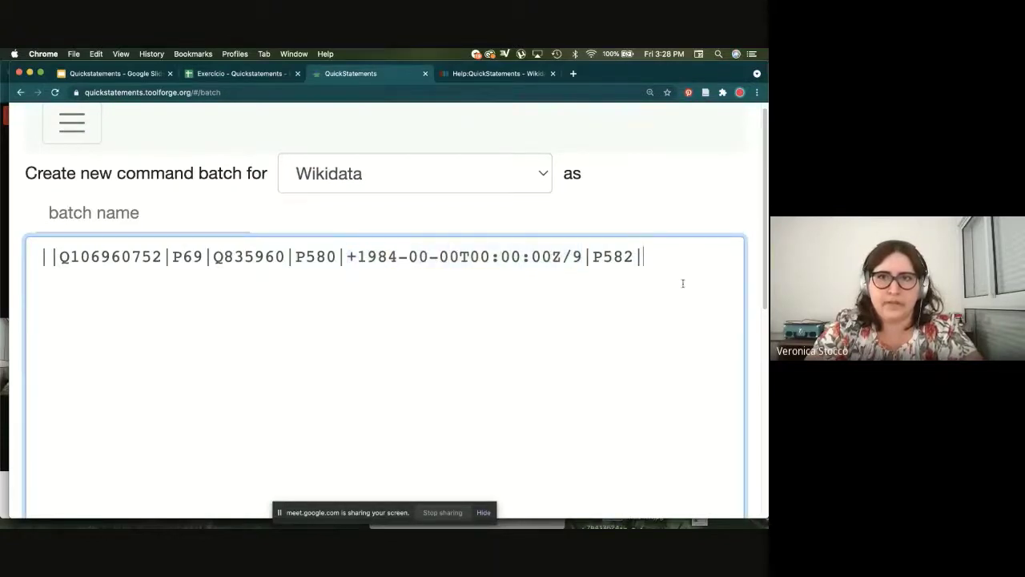
key("ctrl+v")
left_click(681, 265)
key("shift+Right")
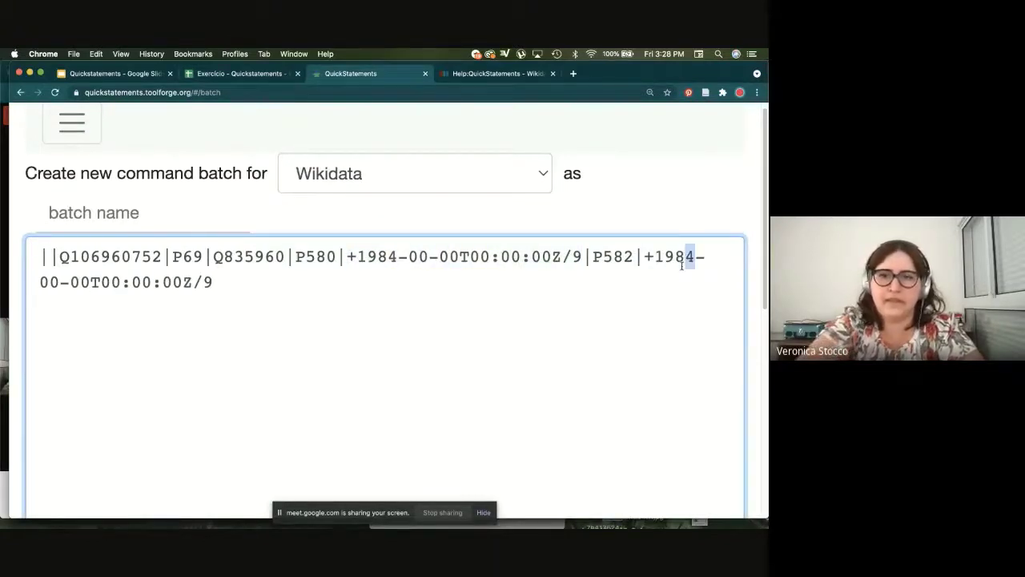
type("8")
Step: Check the Academic degree AM1 header and row 43 in the spreadsheet, then append |P512| to the command
key("ctrl+shift+Tab")
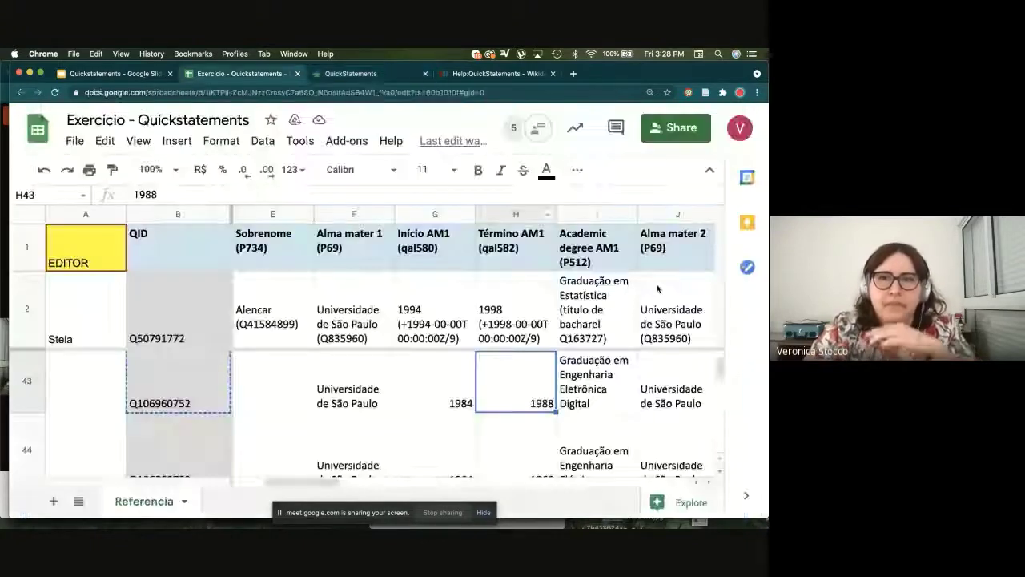
key("Right")
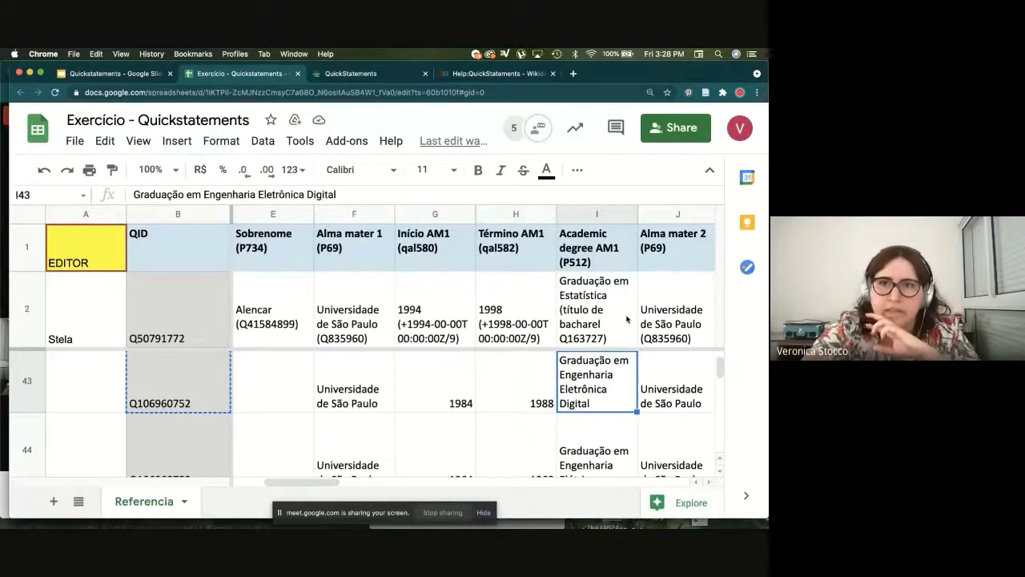
key("Right")
key("Left")
key("Left")
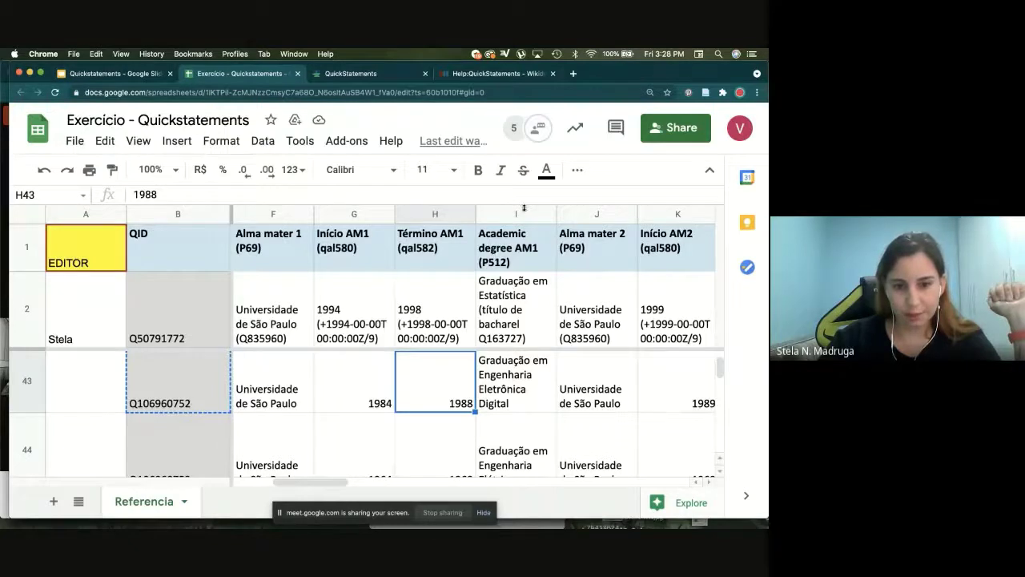
left_click(526, 262)
double_click(526, 262)
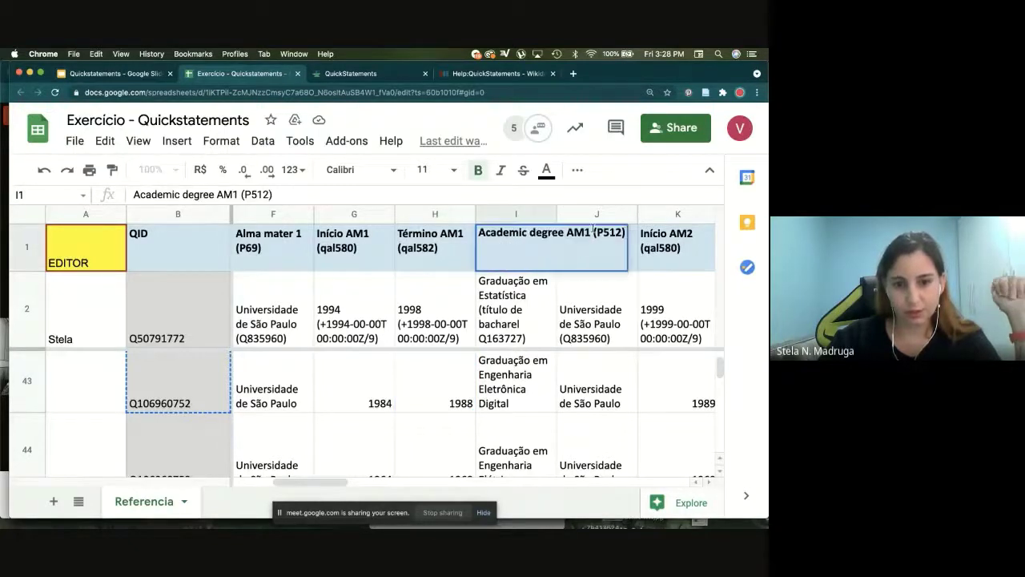
left_click_drag(596, 233, 654, 237)
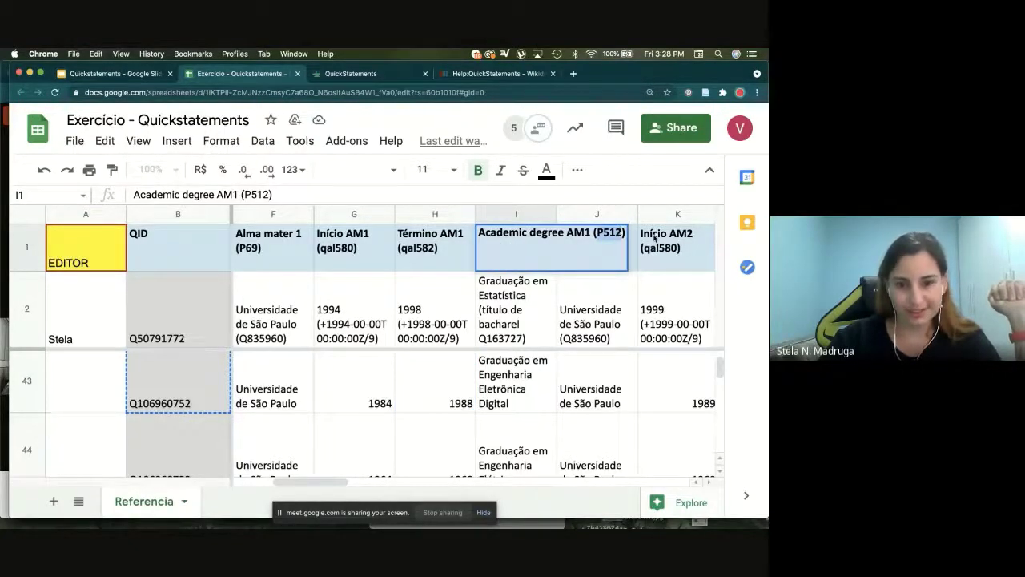
key("ctrl+Tab")
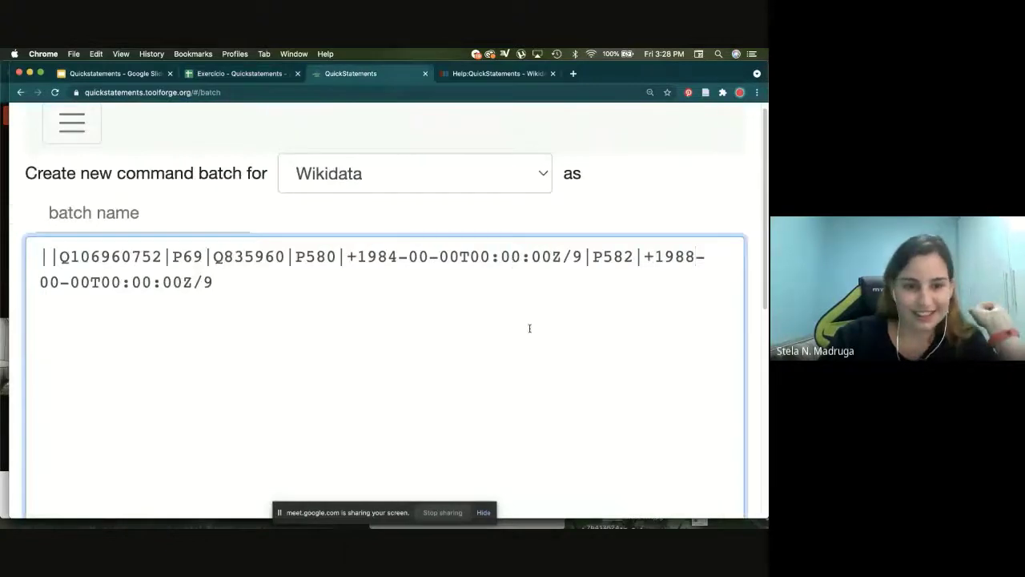
type("P512|")
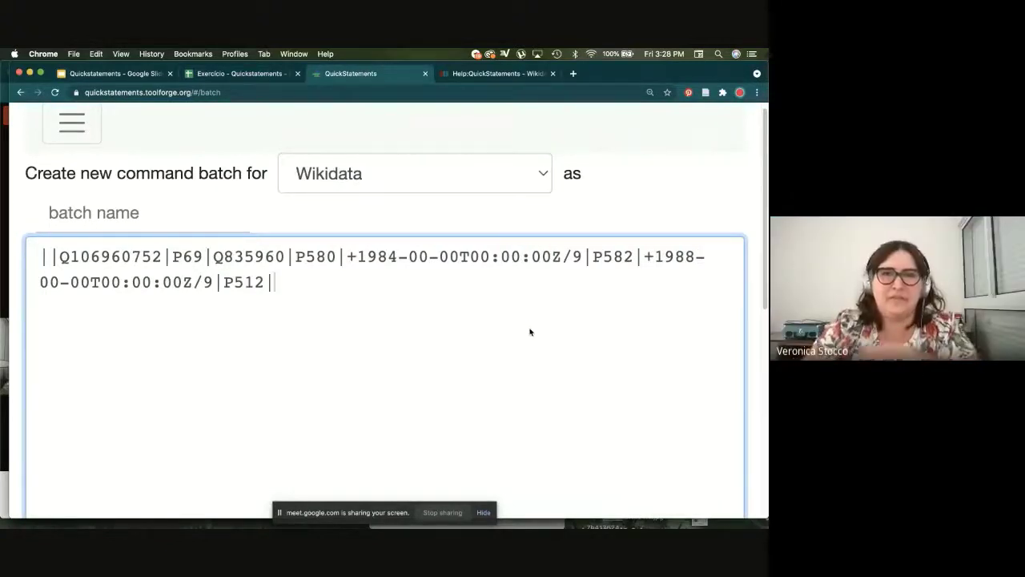
Step: Check the degree in I43 of the exercise spreadsheet against the sample Academic degree AM1 entry in I2
key("ctrl+shift+Tab")
left_click(542, 390)
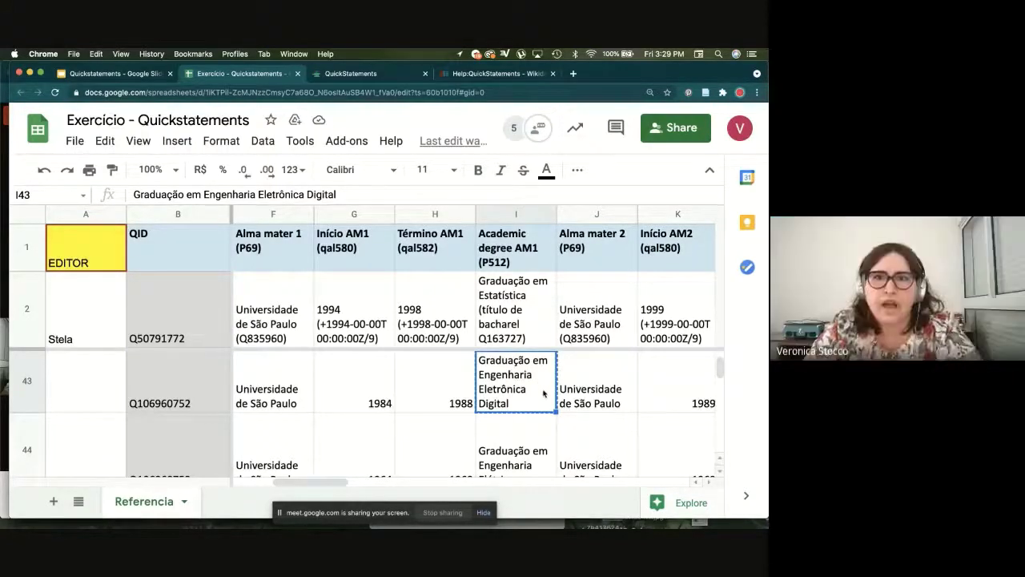
scroll(544, 394, "up", 15)
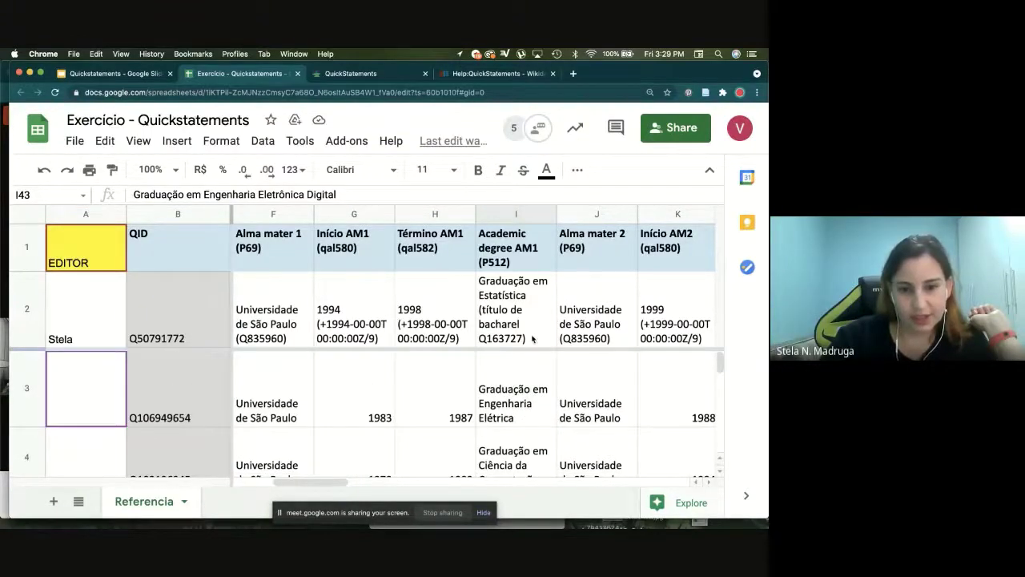
scroll(534, 339, "down", 5)
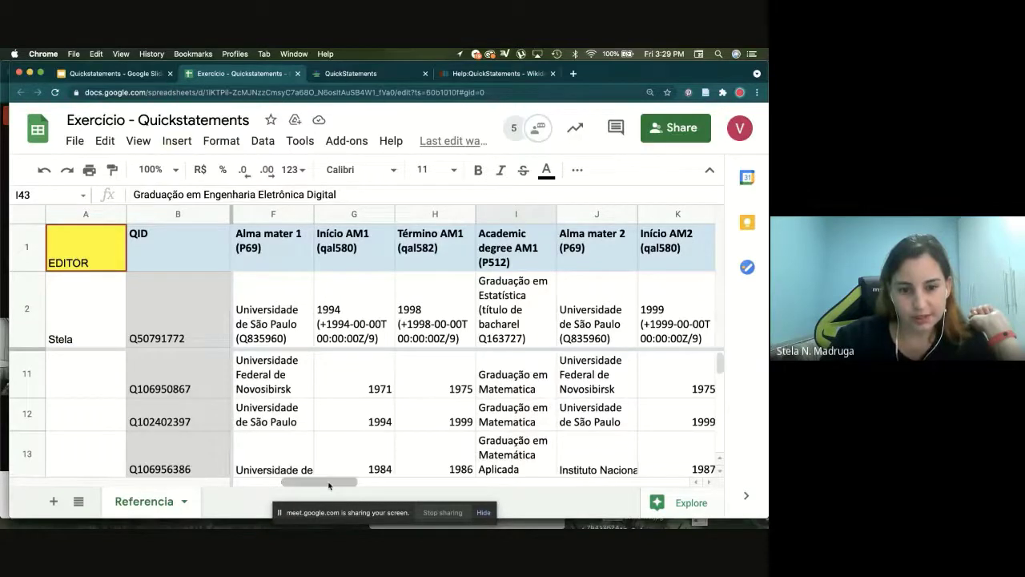
left_click(517, 310)
scroll(553, 438, "down", 3)
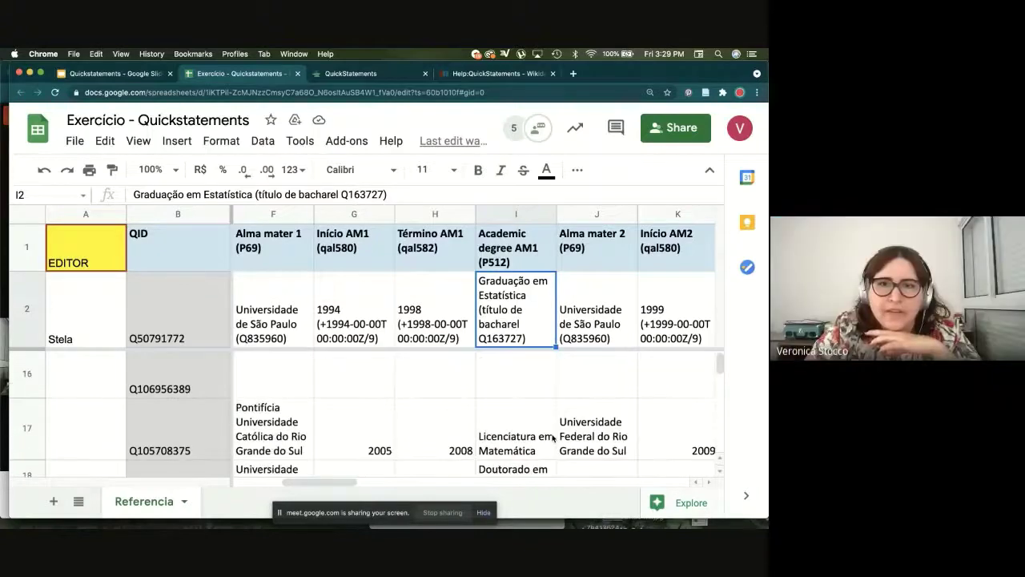
Step: Search the sheet for the professor by part of the name to get back to row 43
left_click(662, 392)
key("ctrl+f")
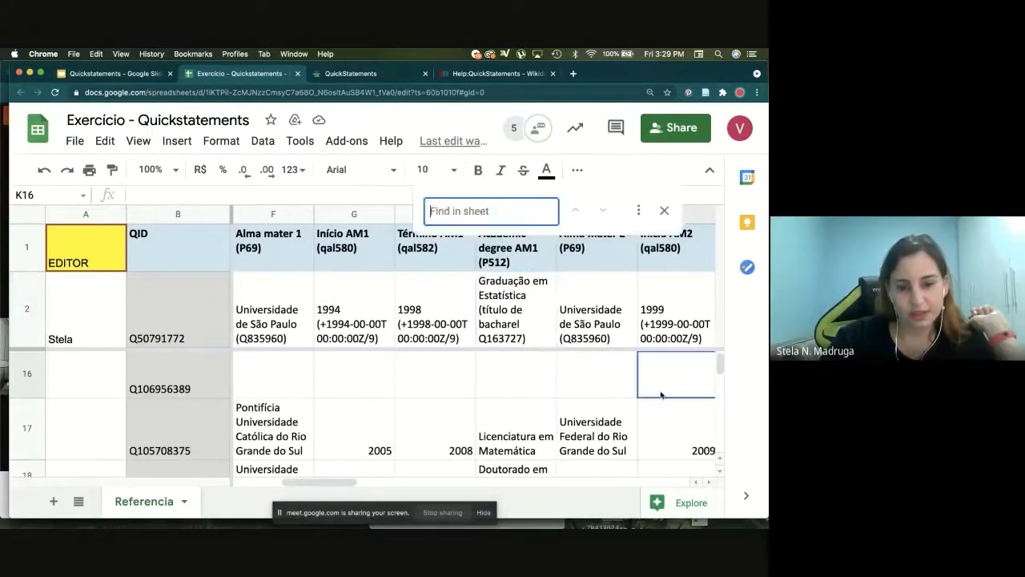
type("hitos")
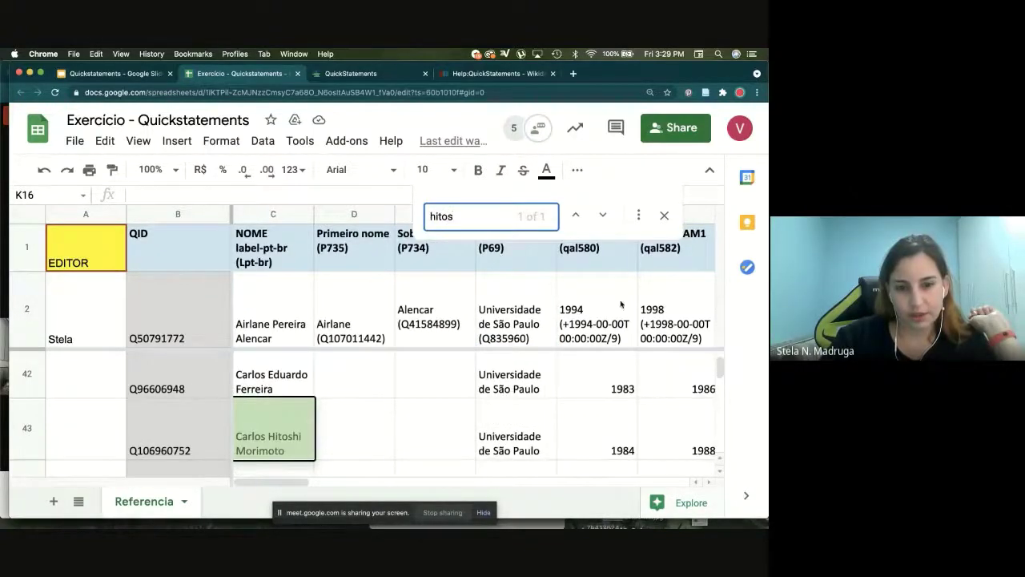
left_click(543, 331)
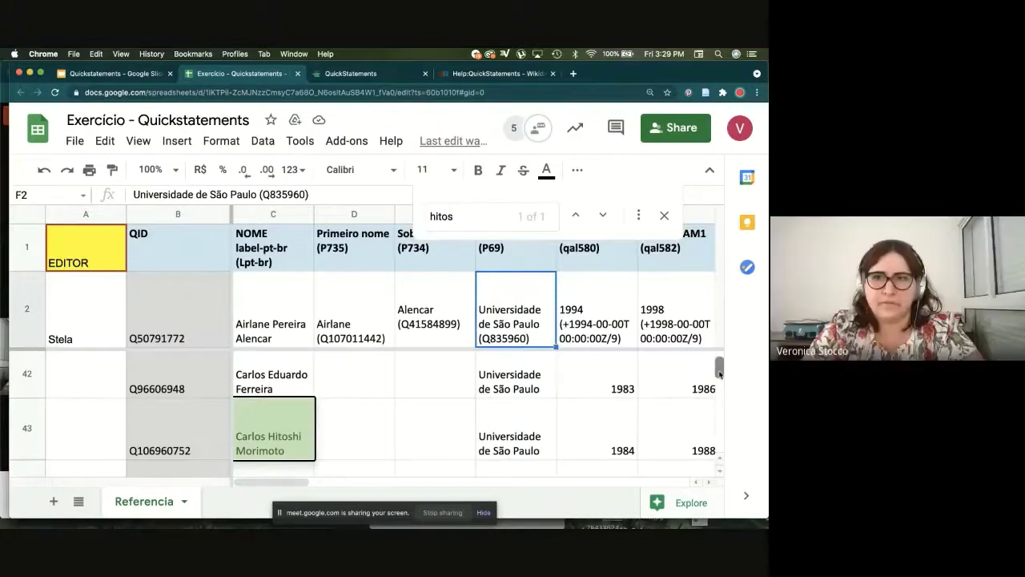
left_click_drag(719, 365, 720, 331)
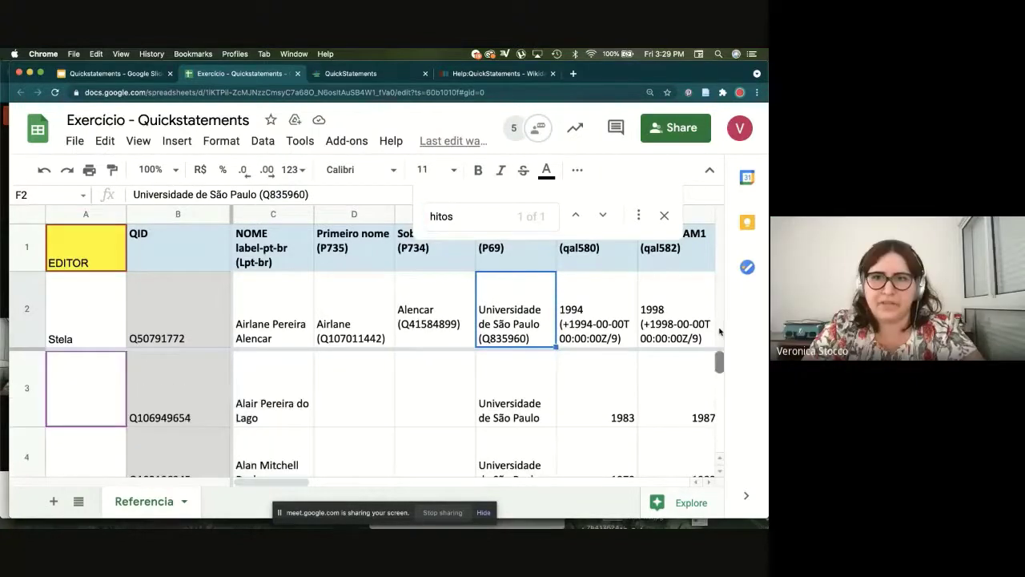
left_click(664, 216)
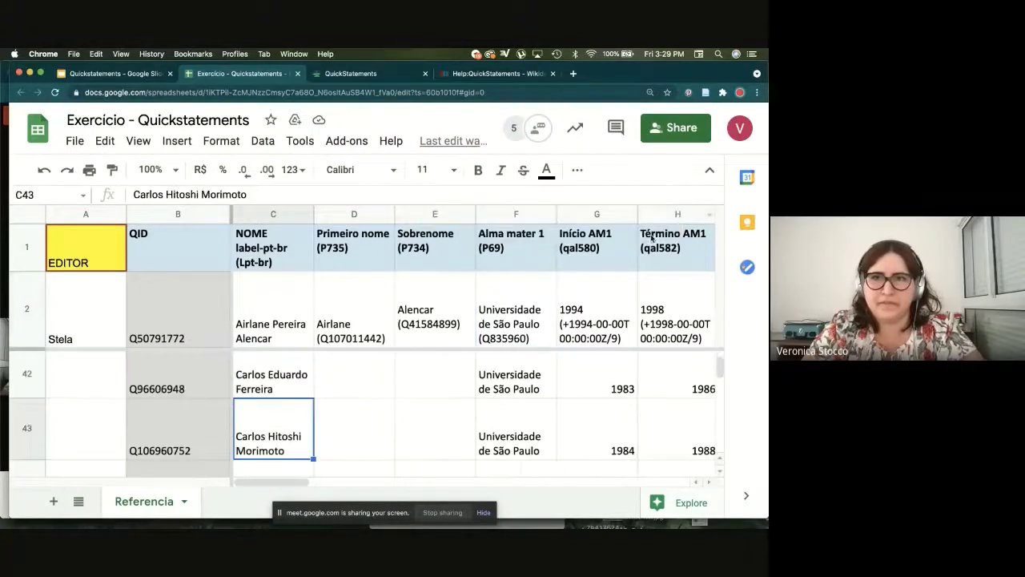
Step: Copy the bachelor's degree code Q163727 from sample cell I2 and paste it directly after P512| in the QuickStatements command, without a leading space
left_click(654, 326)
key("Right")
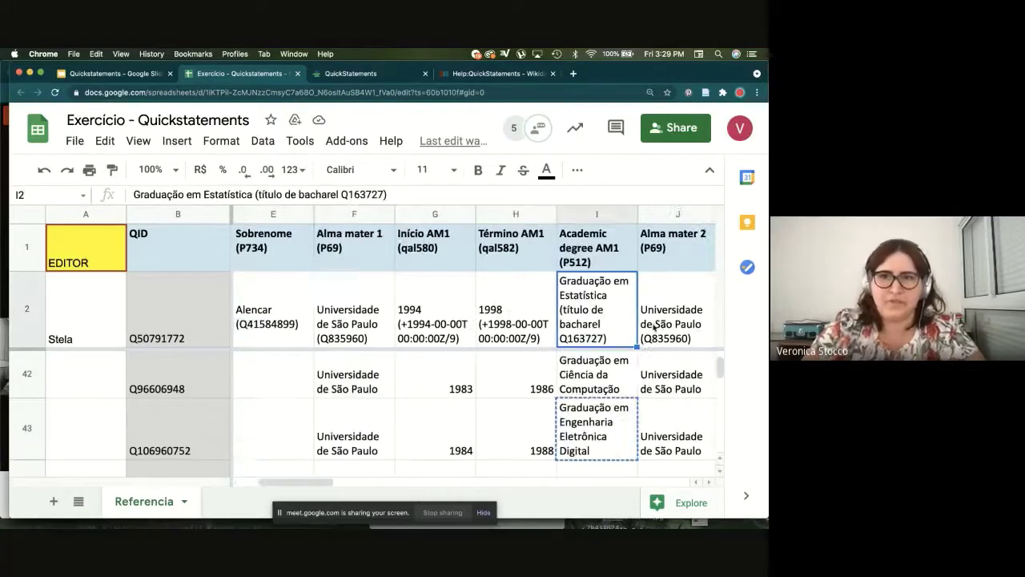
double_click(609, 338)
double_click(675, 295)
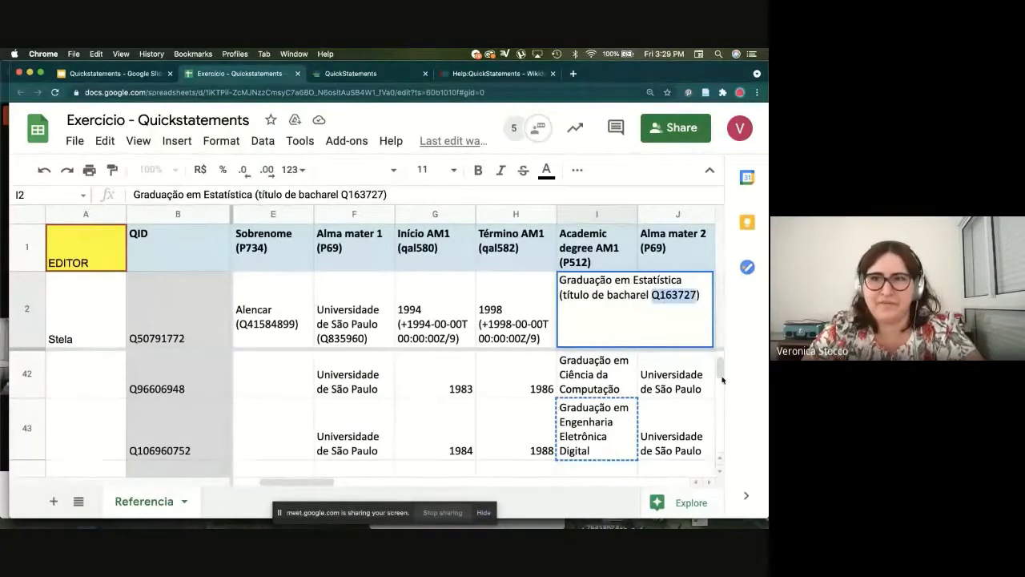
key("super+c")
key("ctrl+Tab")
key("super+v")
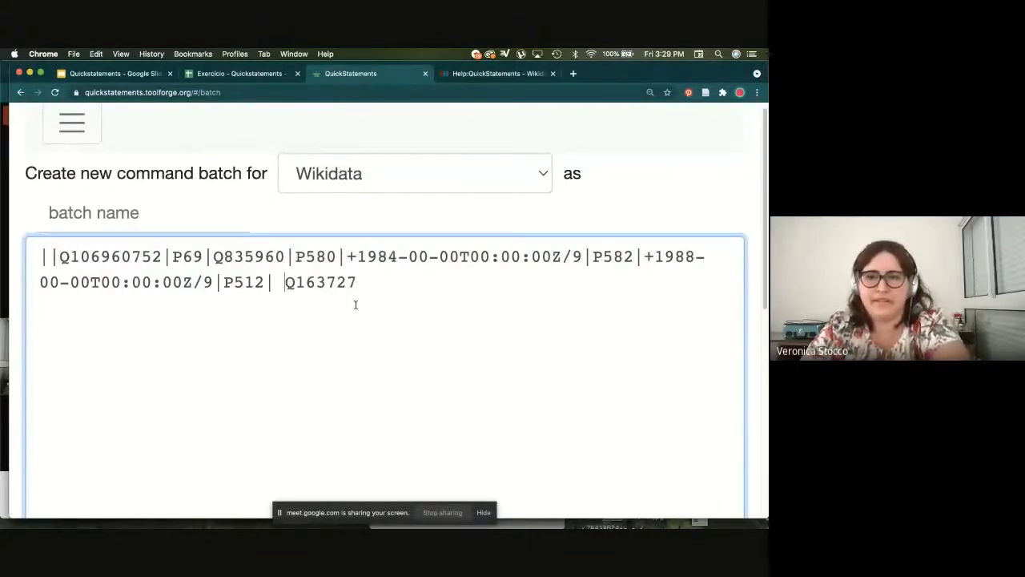
key("BackSpace")
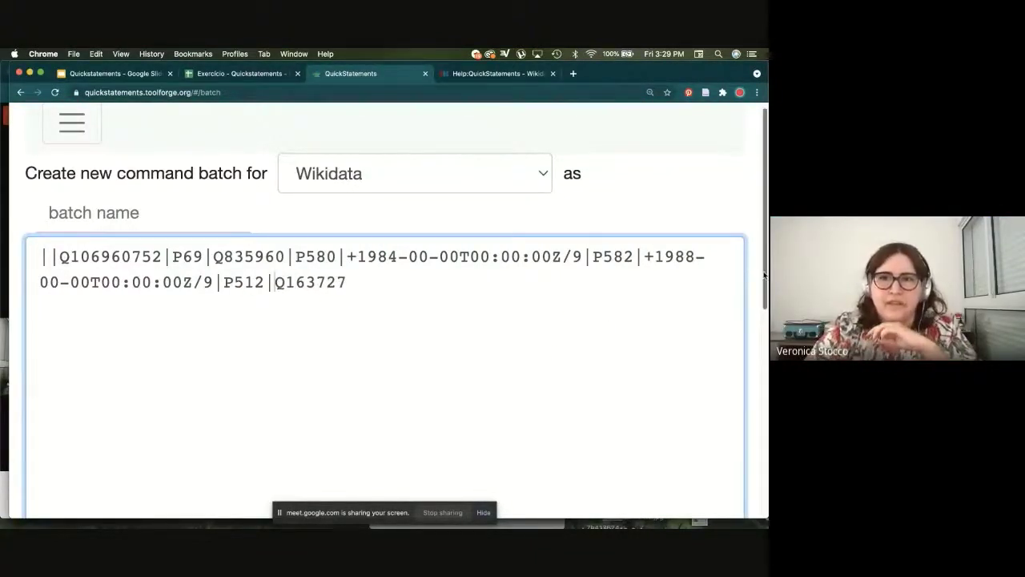
Step: Import the finished alma mater command as V1 commands and run the batch on Wikidata
scroll(624, 403, "down", 5)
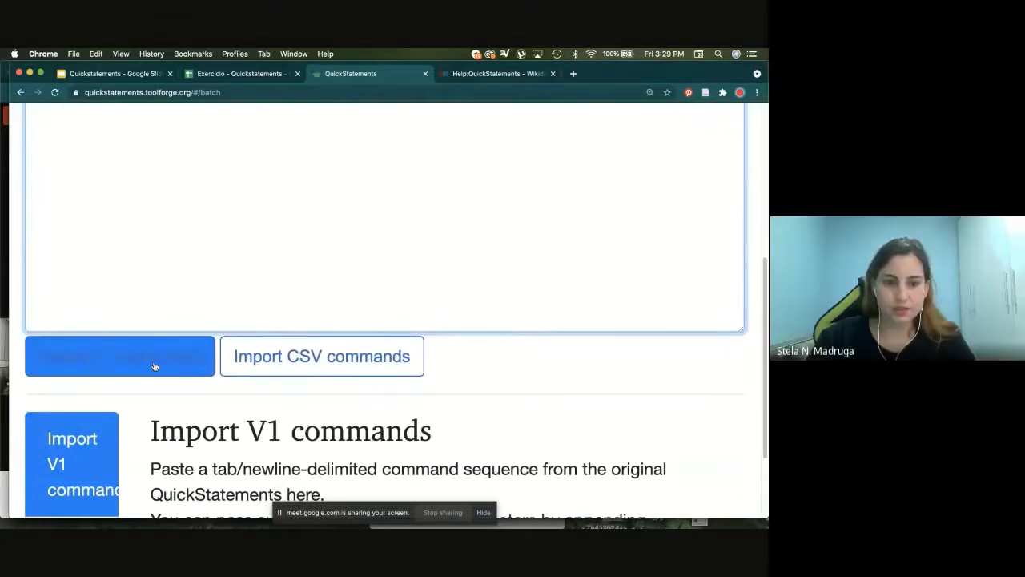
scroll(752, 302, "up", 5)
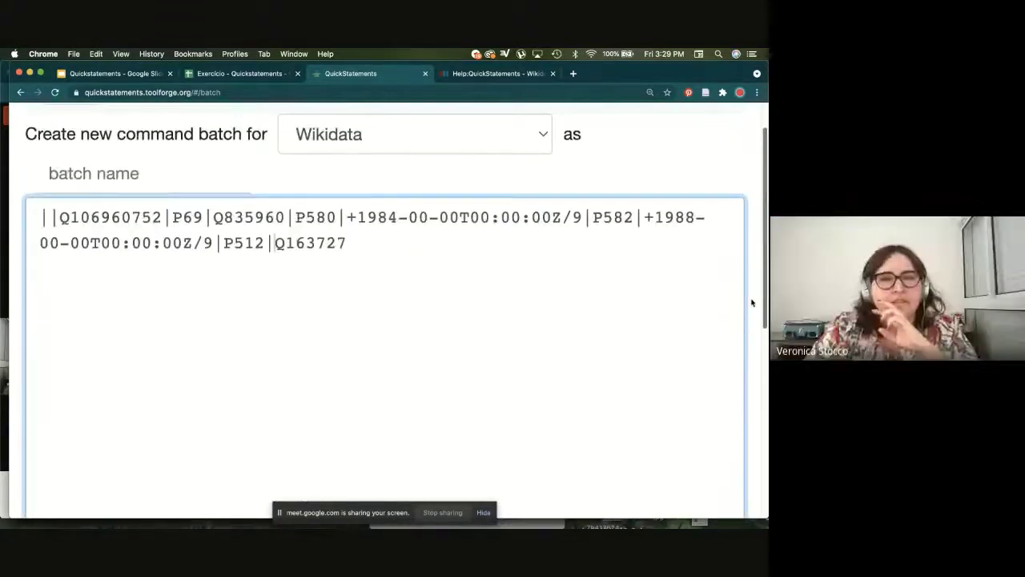
scroll(752, 302, "down", 2)
scroll(762, 332, "down", 4)
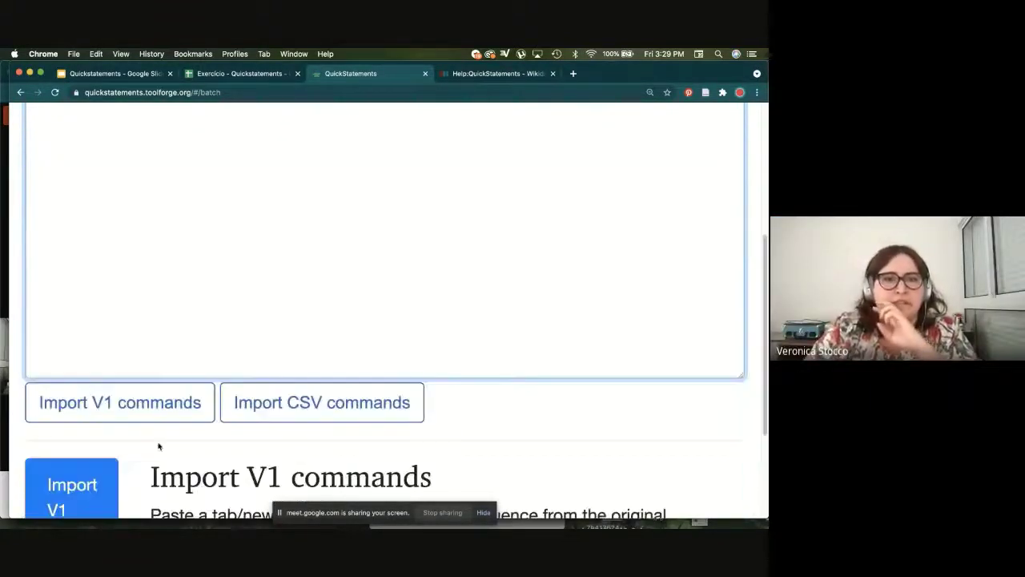
left_click(168, 407)
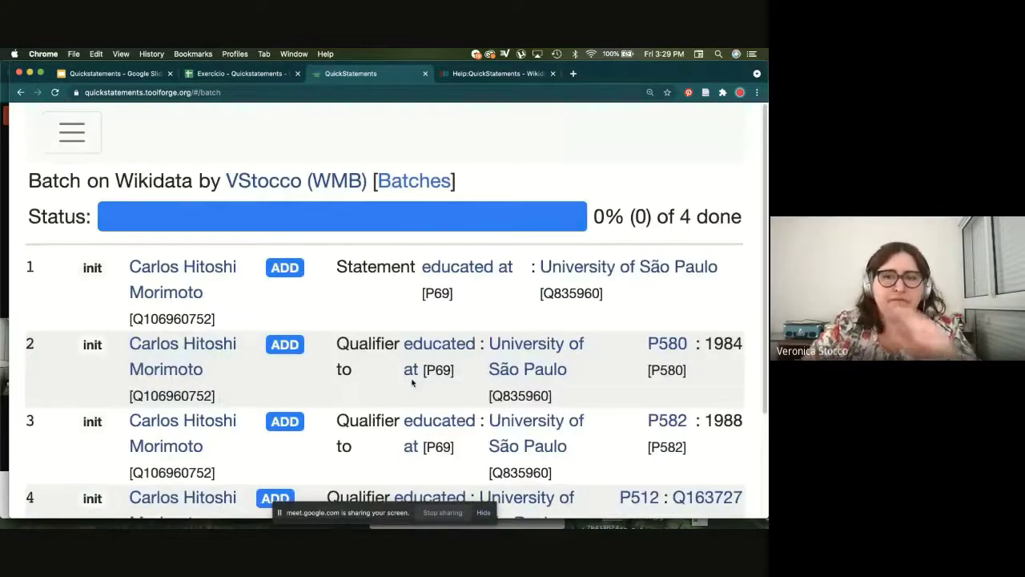
key("super+minus")
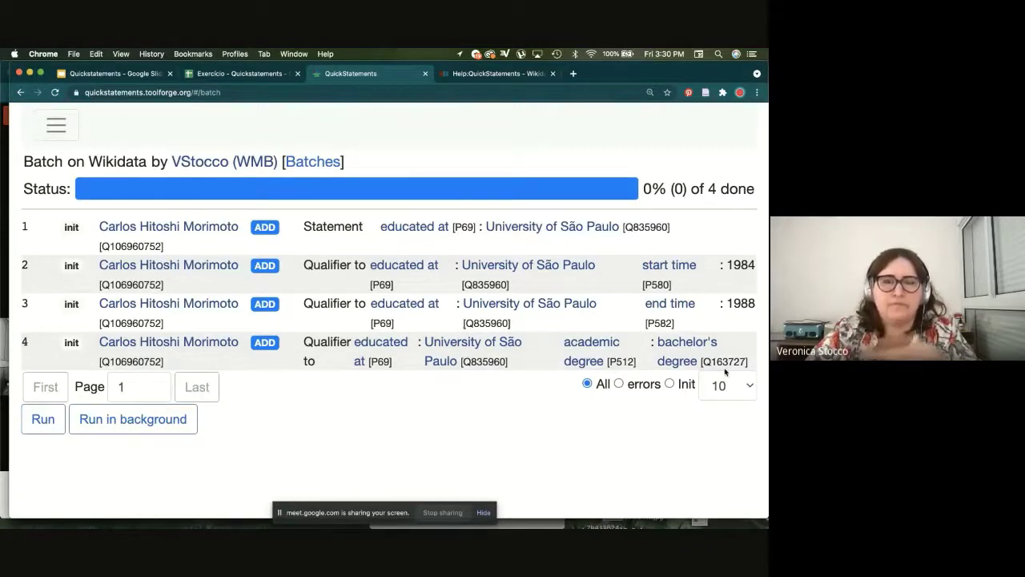
left_click(27, 423)
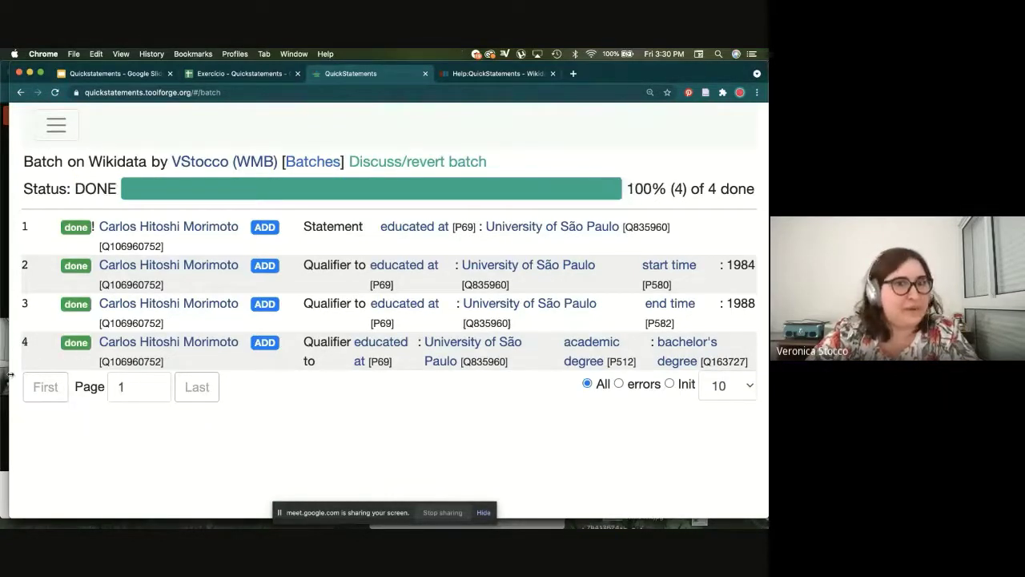
Step: Open the professor's Wikidata item from the batch and search for "alma" to check the added statement and its qualifiers
left_click_drag(8, 370, 243, 368)
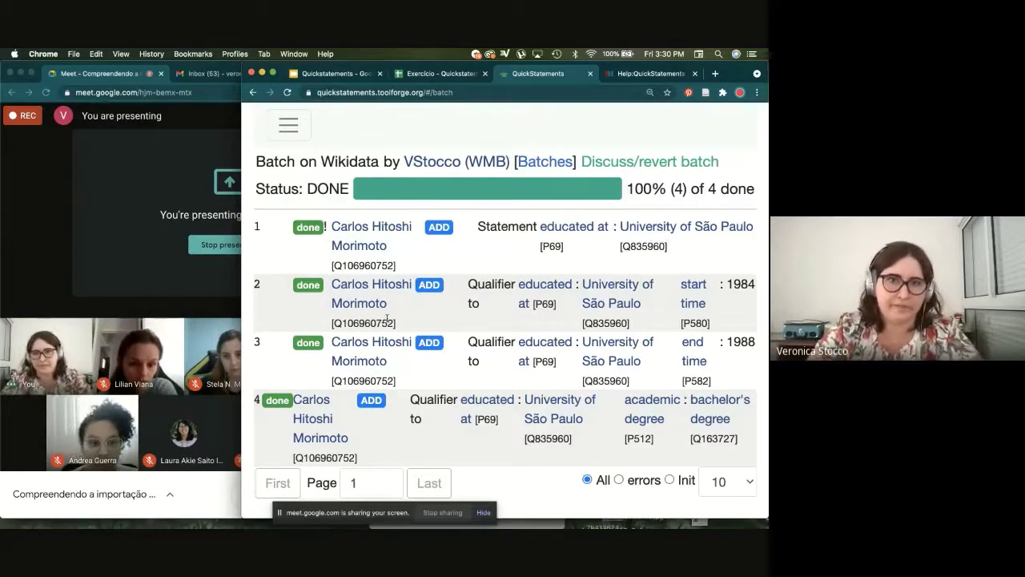
left_click(366, 304)
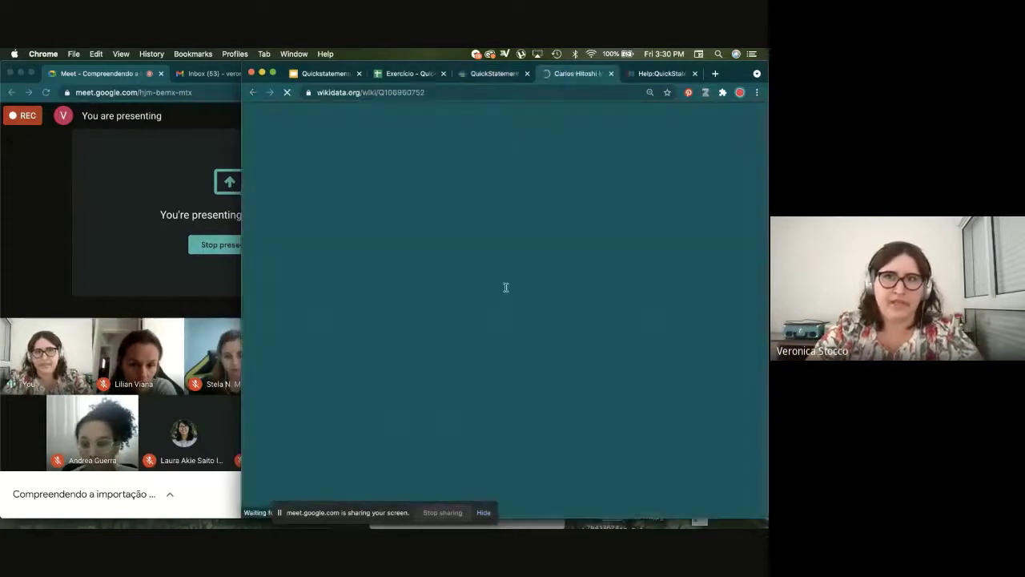
key("super+f")
type("alma")
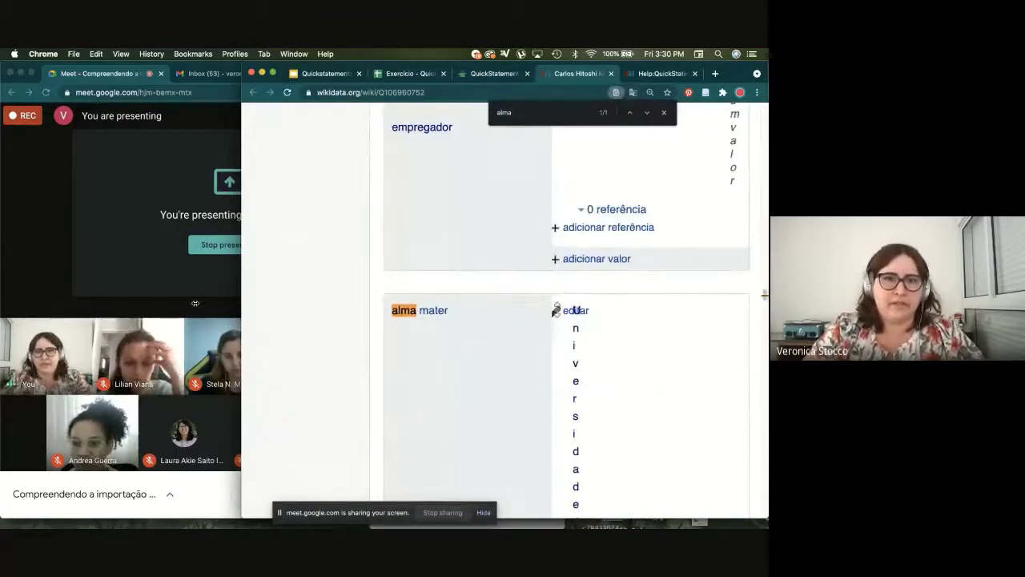
left_click_drag(242, 304, 28, 289)
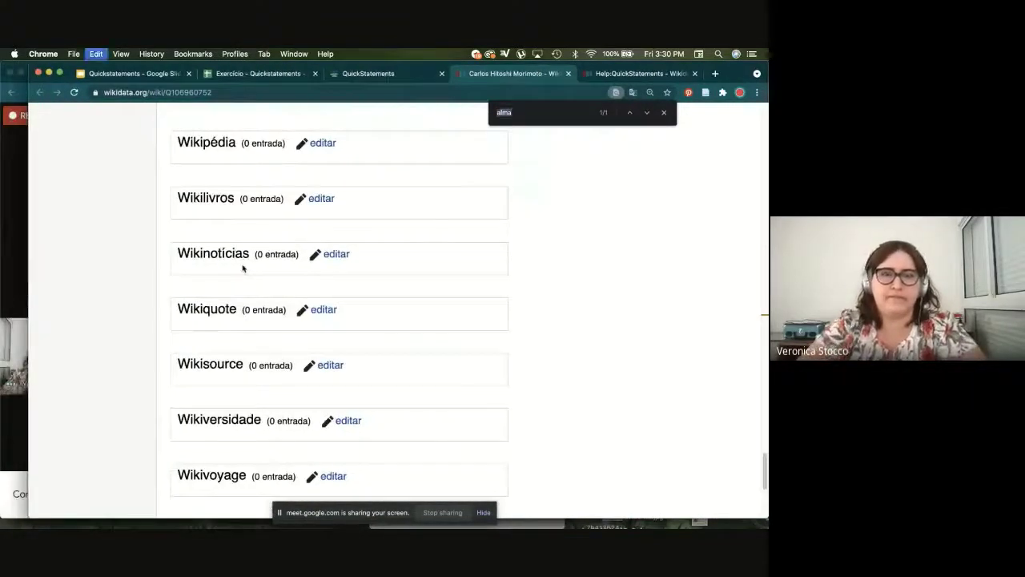
key("super+f")
left_click_drag(765, 319, 765, 315)
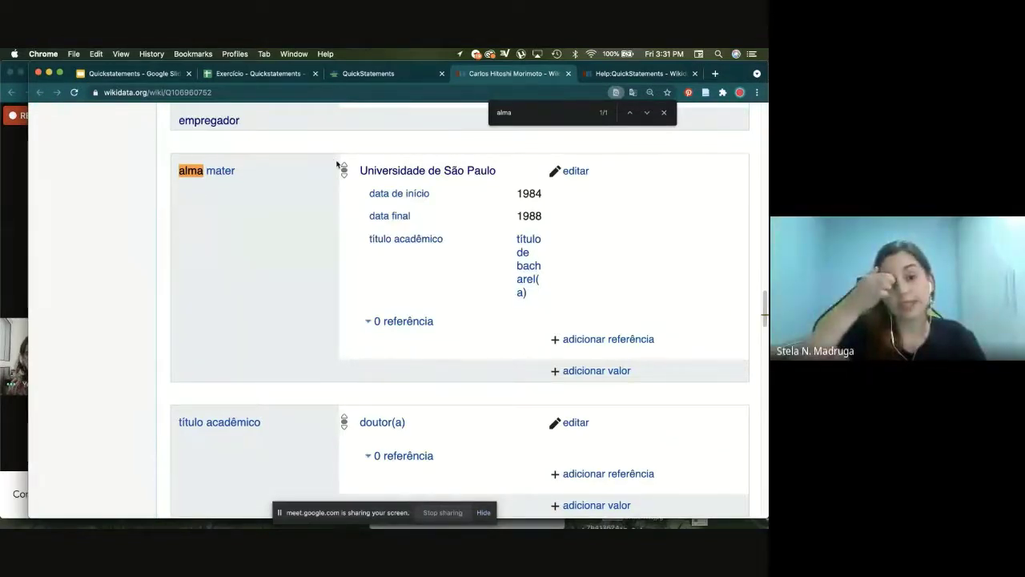
Step: Return to the exercise spreadsheet and view the Alma mater 2 and Alma mater 3 columns with their qualifiers at 110% zoom
left_click(10, 237)
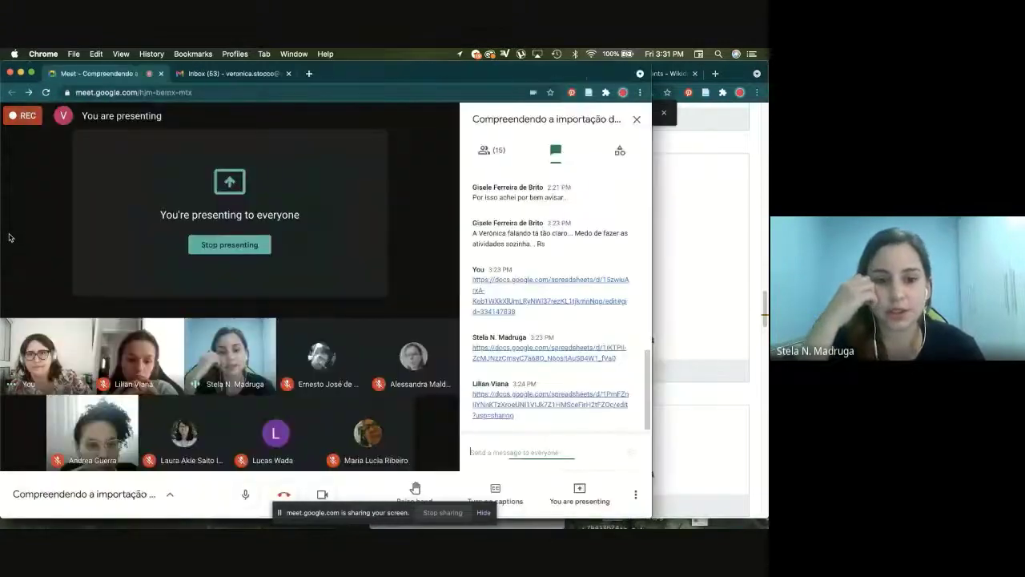
key("super+grave")
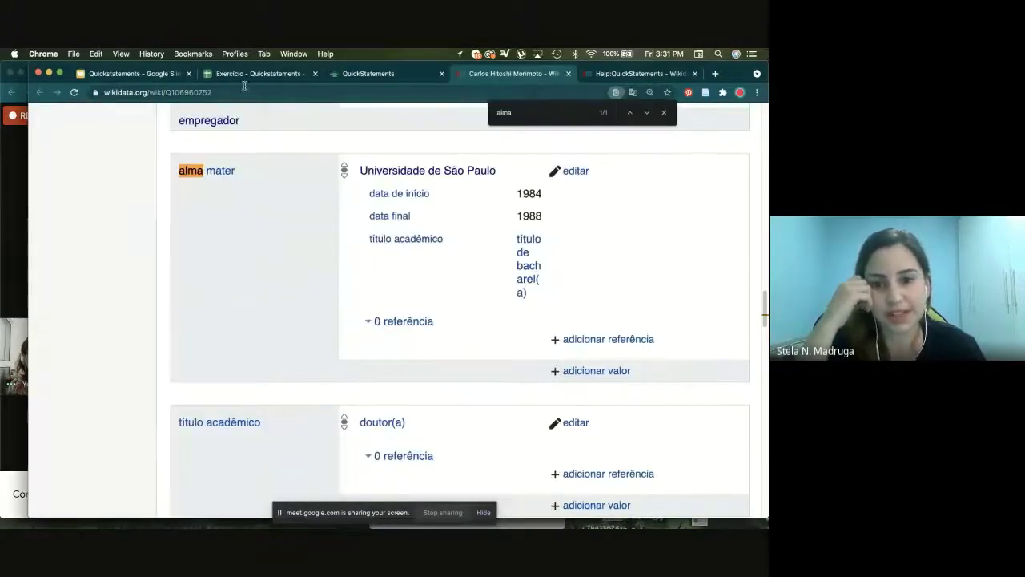
left_click(251, 77)
left_click(481, 303)
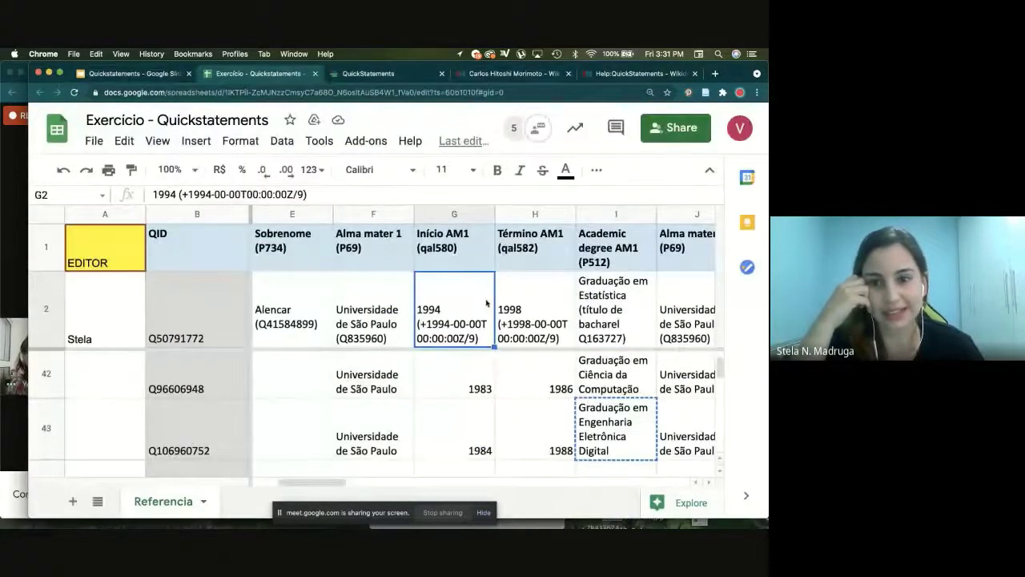
key("super+equal")
key("super+minus")
key("super+minus")
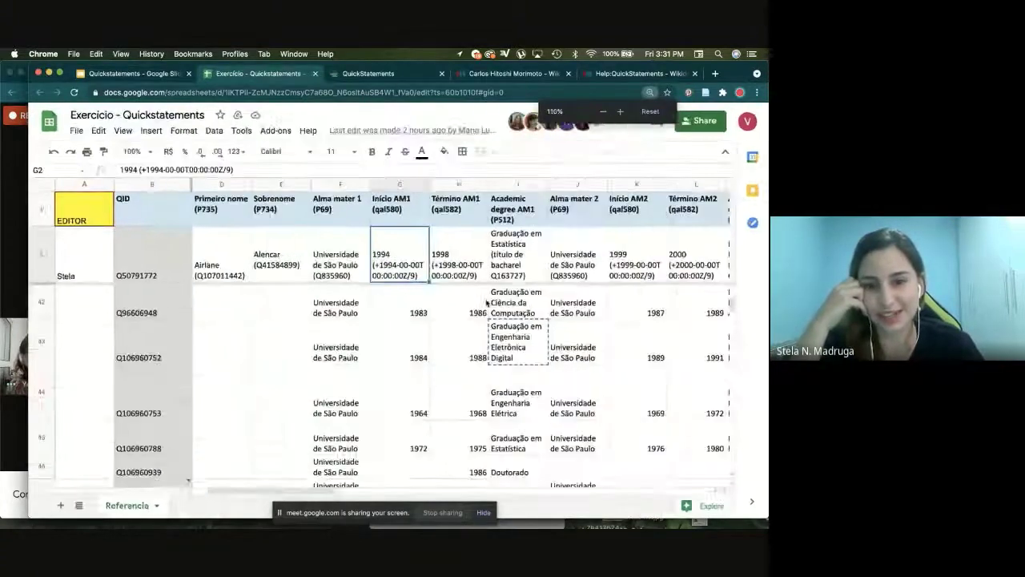
left_click(584, 310)
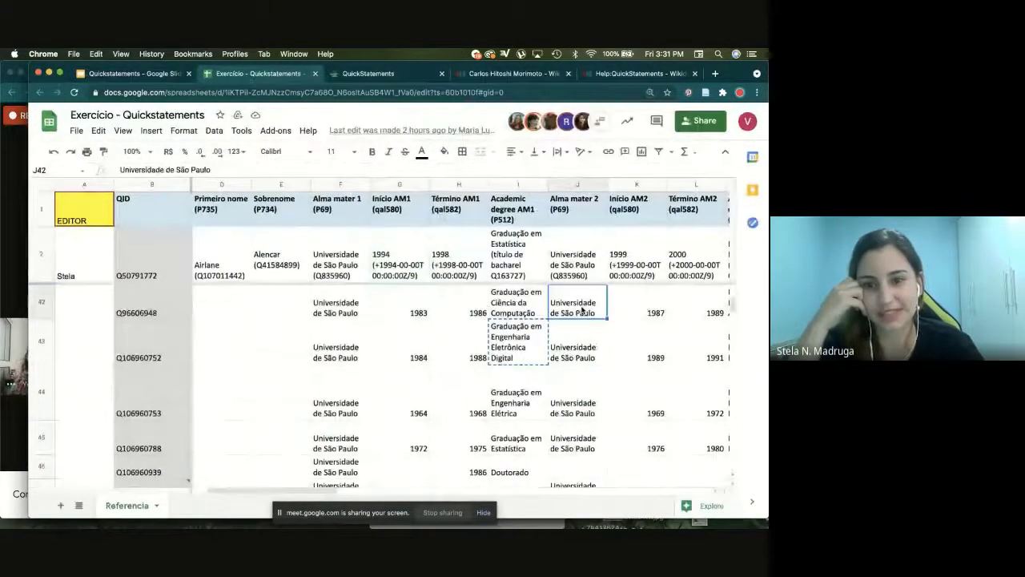
left_click_drag(277, 490, 356, 491)
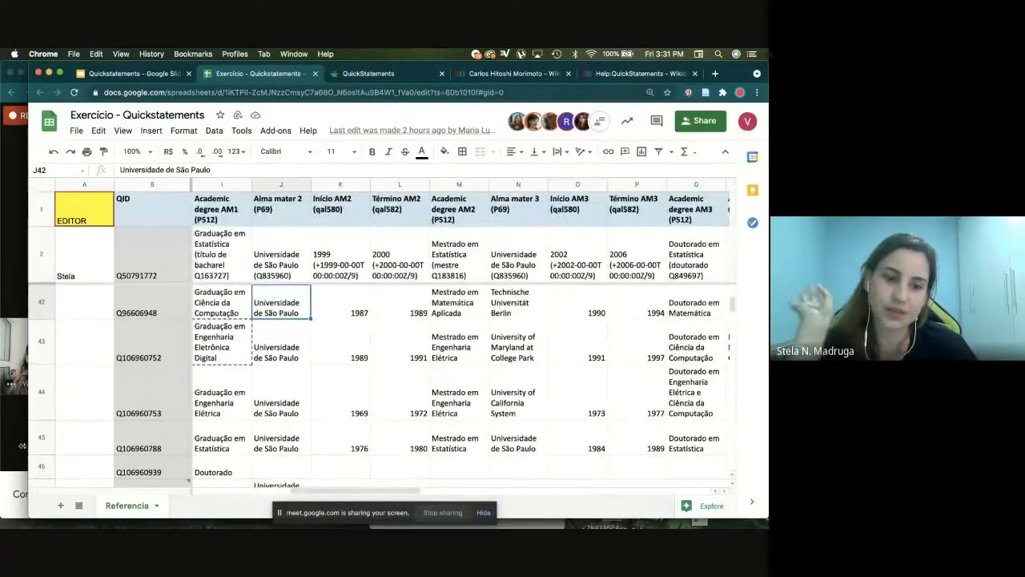
Step: Open the "Exercícios exportação - Docentes ECA" spreadsheet from the link in the meeting chat and close the Gmail inbox
left_click(3, 424)
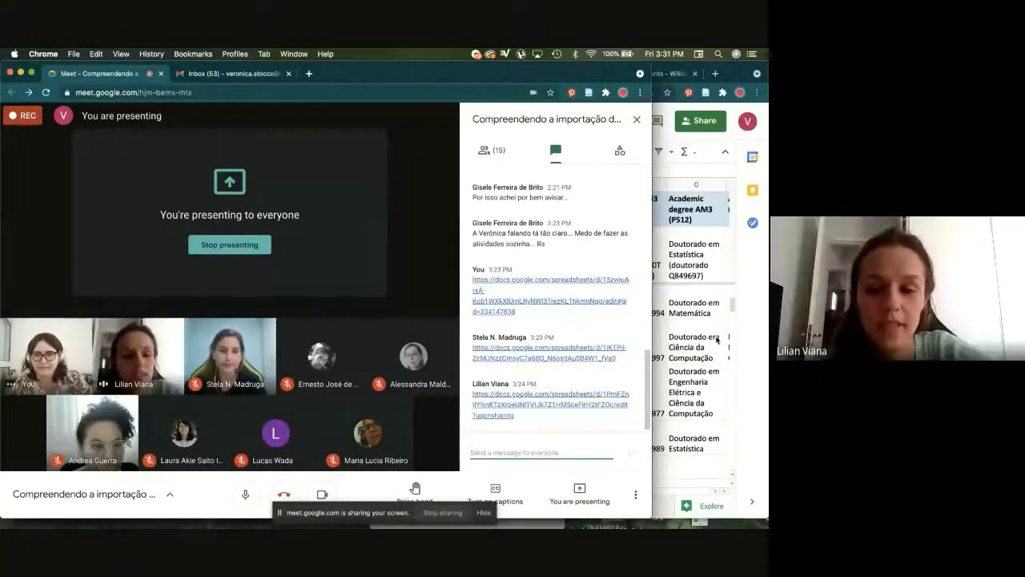
left_click(717, 339)
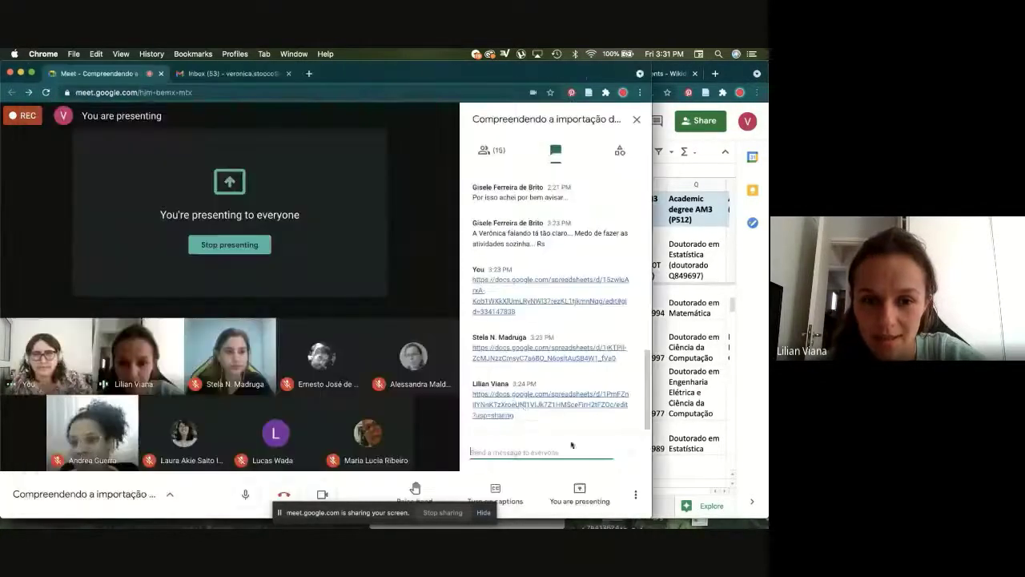
key("super+grave")
left_click(521, 400)
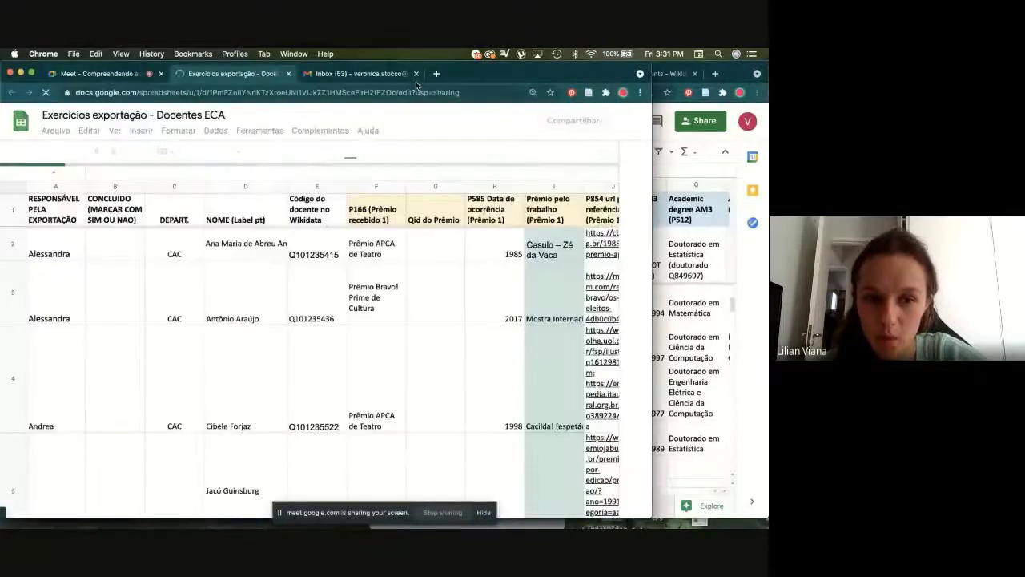
left_click(410, 76)
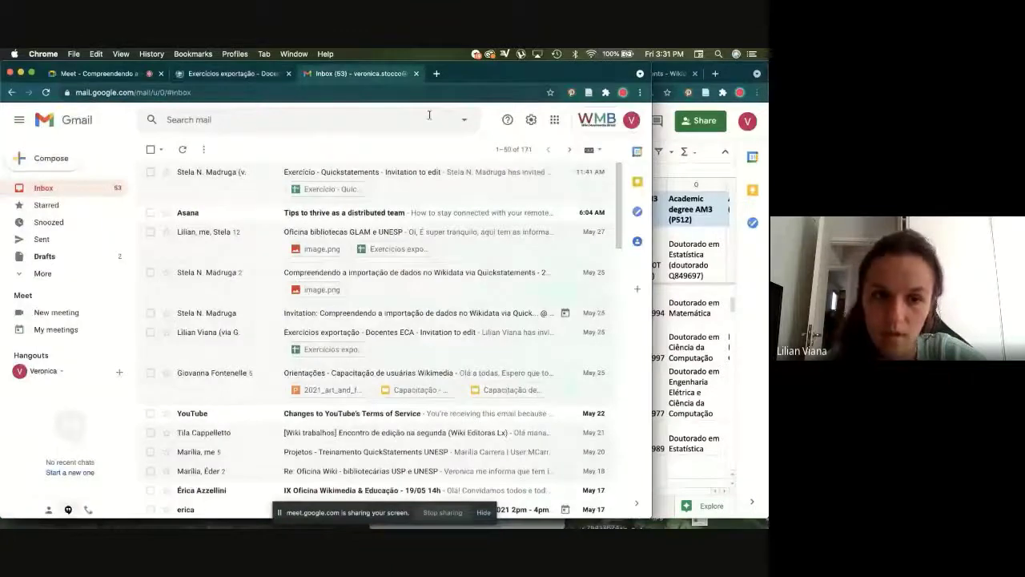
left_click(415, 74)
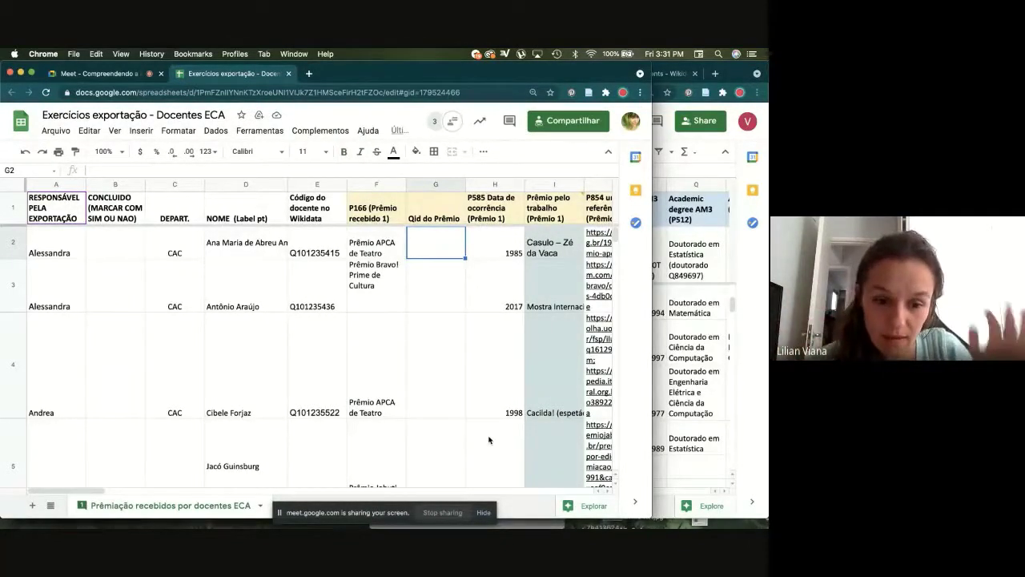
Step: Review the Prêmio 1 and Prêmio 2 columns of the ECA awards sheet along row 4, up to the second Consulta em column
left_click(484, 332)
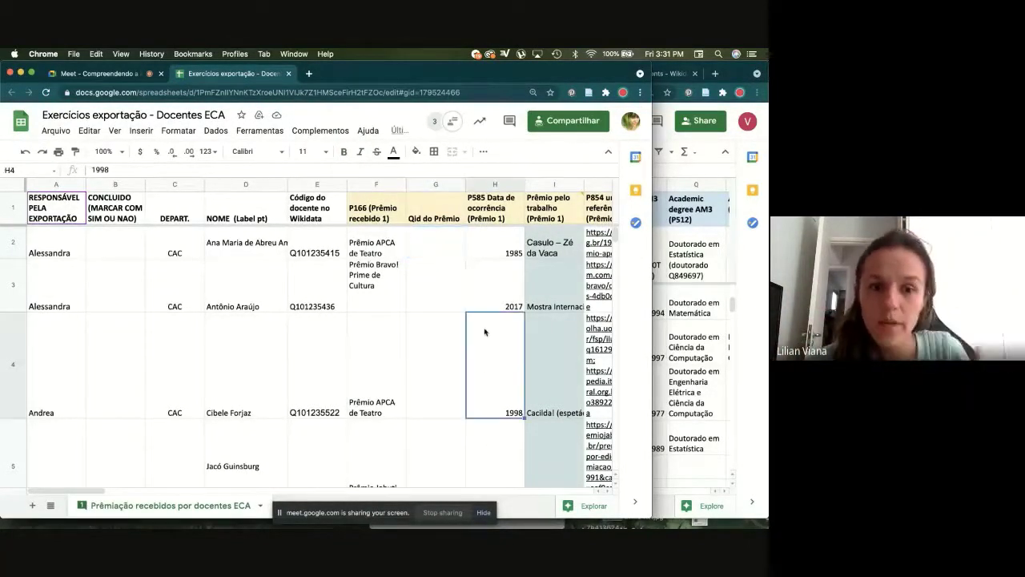
key("Right")
key("Right")
key("Right")
key("Right")
key("Right")
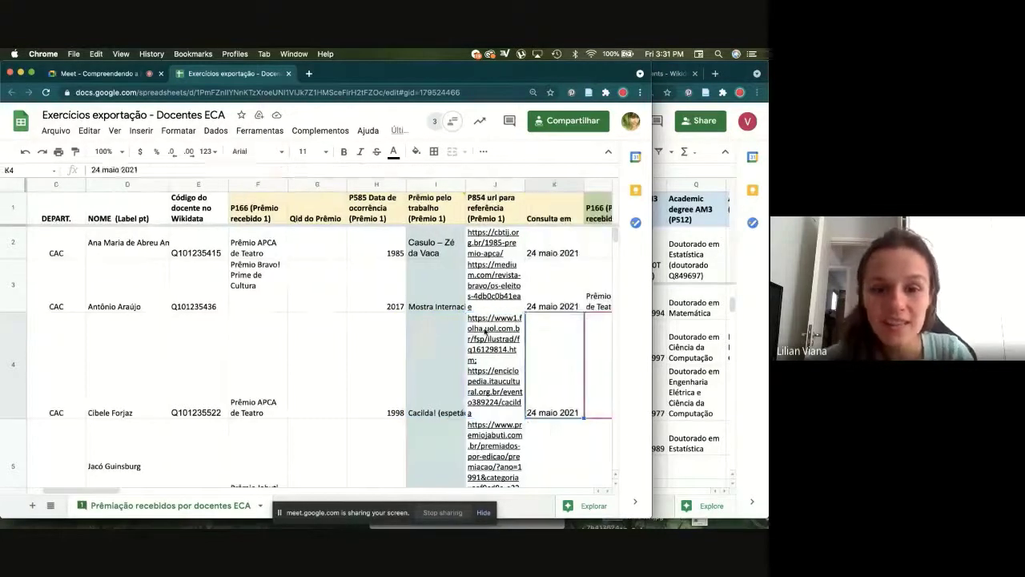
key("Right")
key("Right")
key("Right")
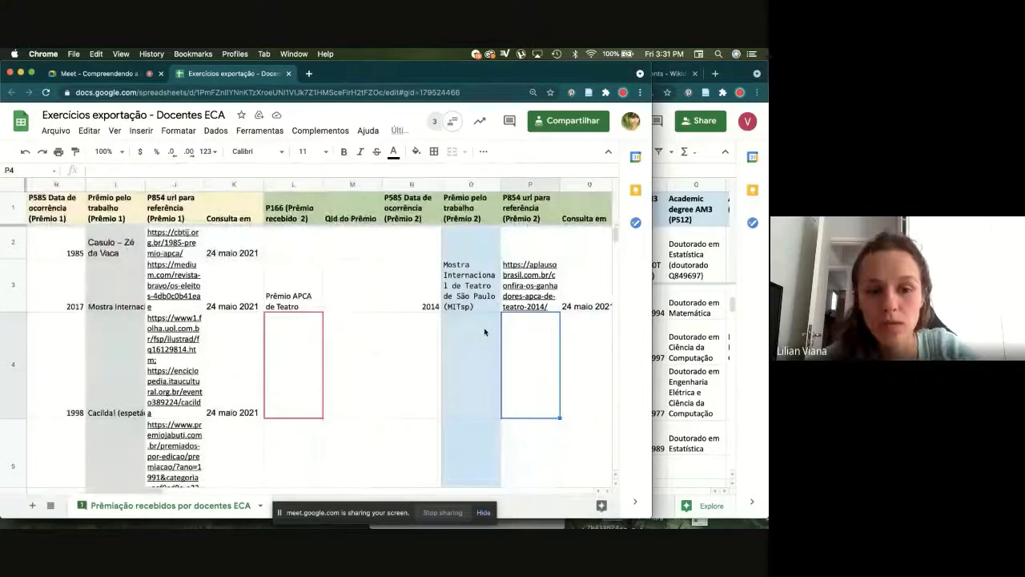
key("Left")
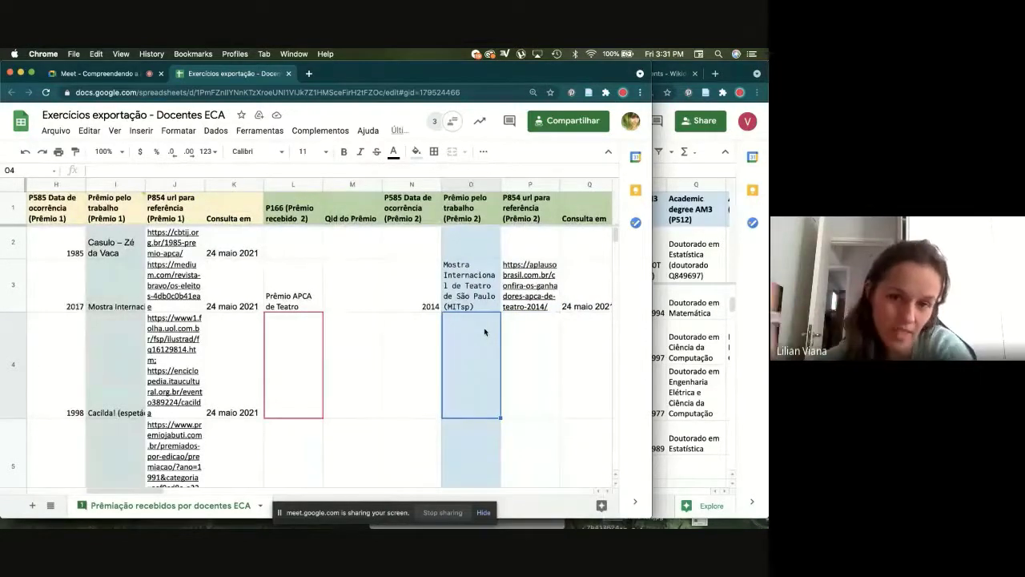
key("Right")
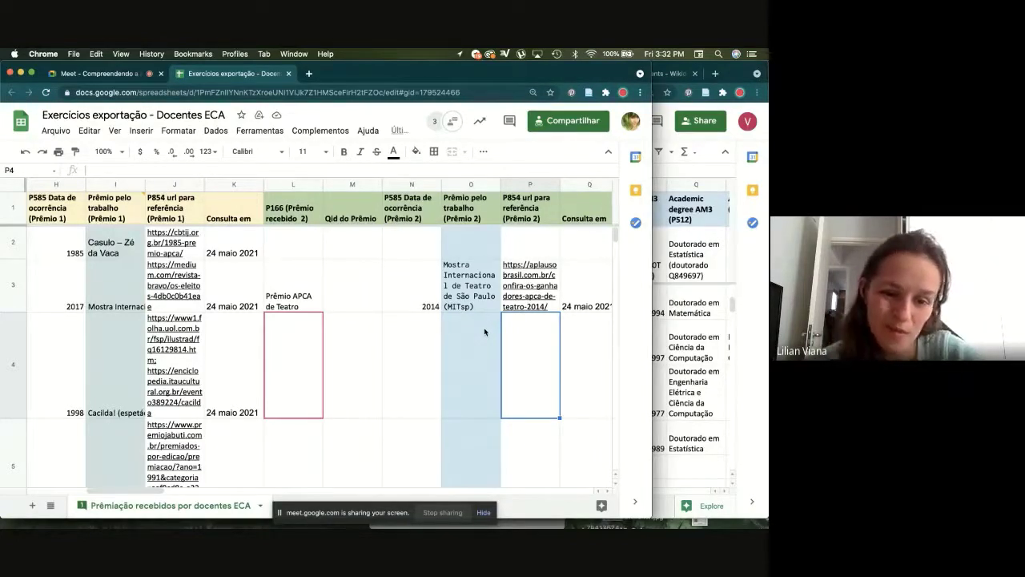
key("Right")
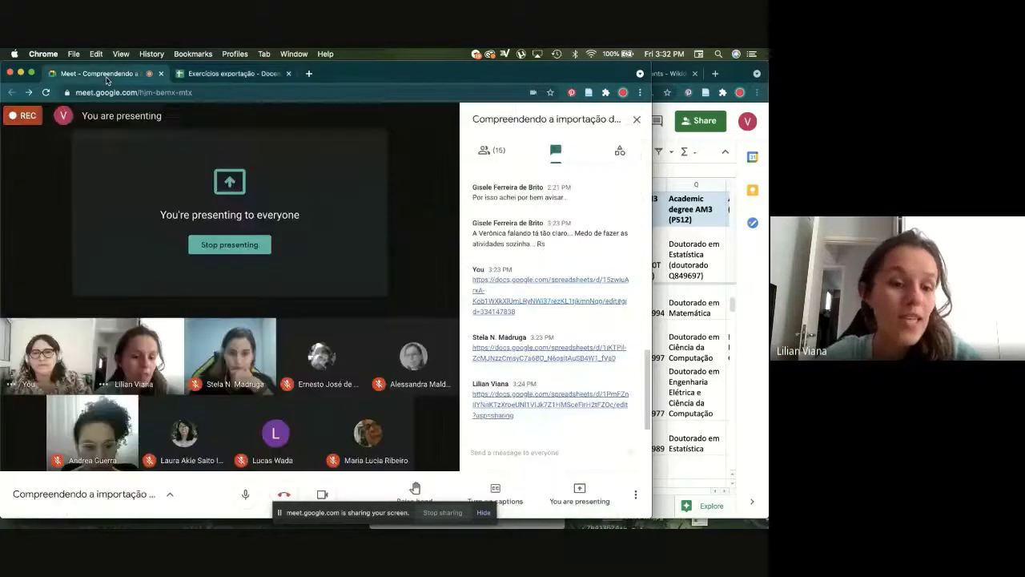
Step: Check the Google Meet chat and return to the Prêmio 1 columns of the ECA awards spreadsheet
left_click(105, 74)
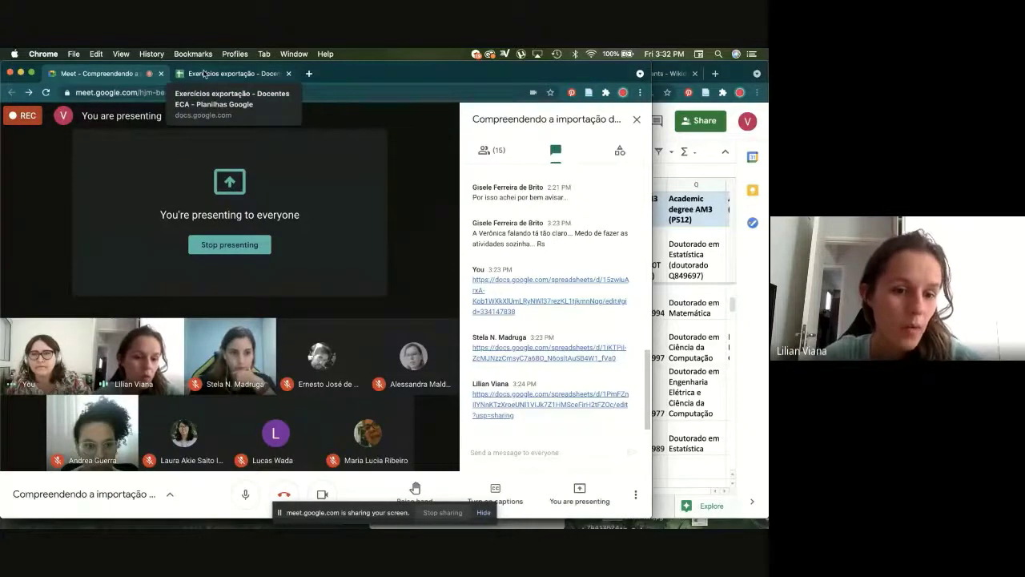
left_click(205, 73)
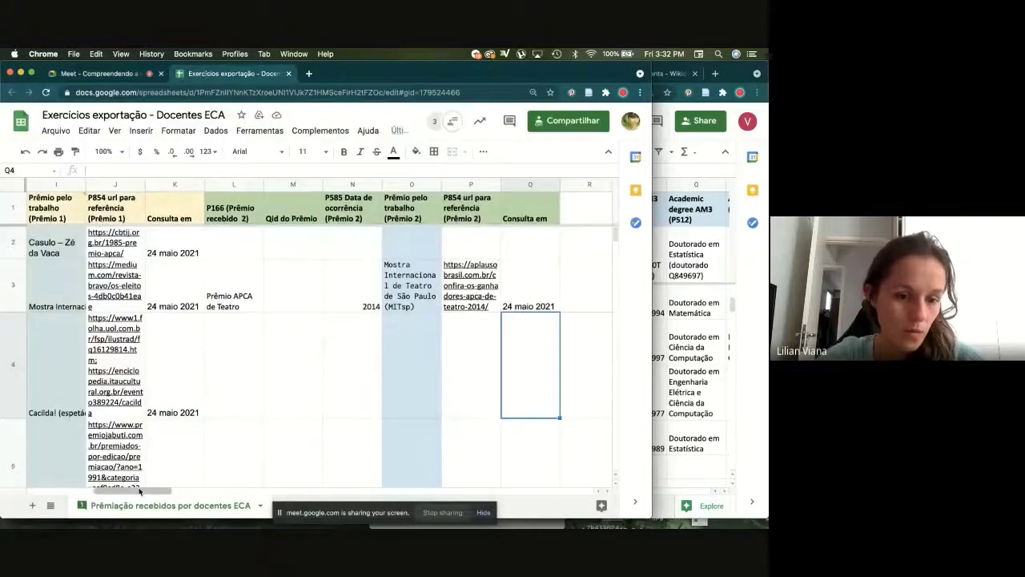
left_click_drag(138, 490, 91, 487)
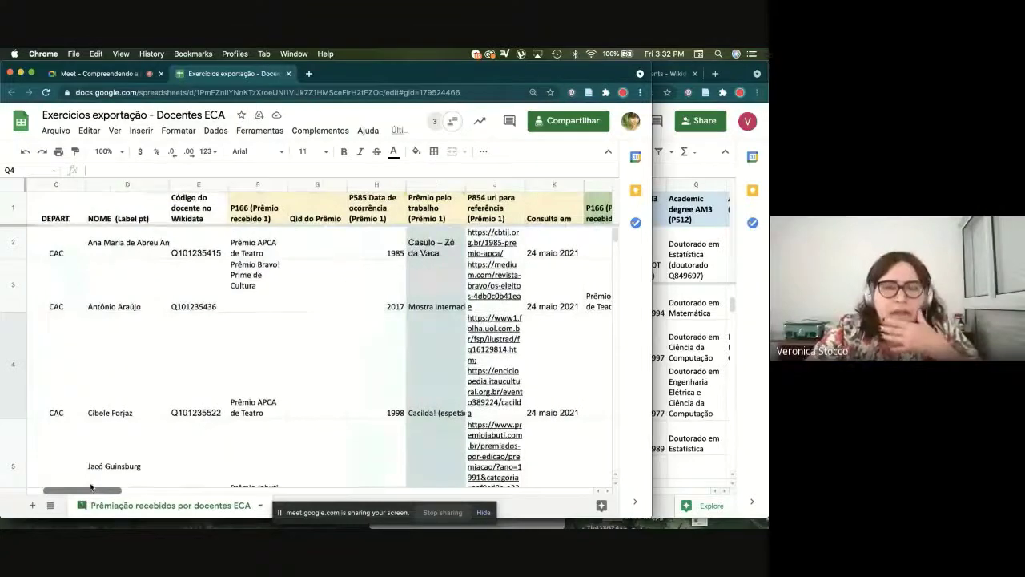
left_click(95, 72)
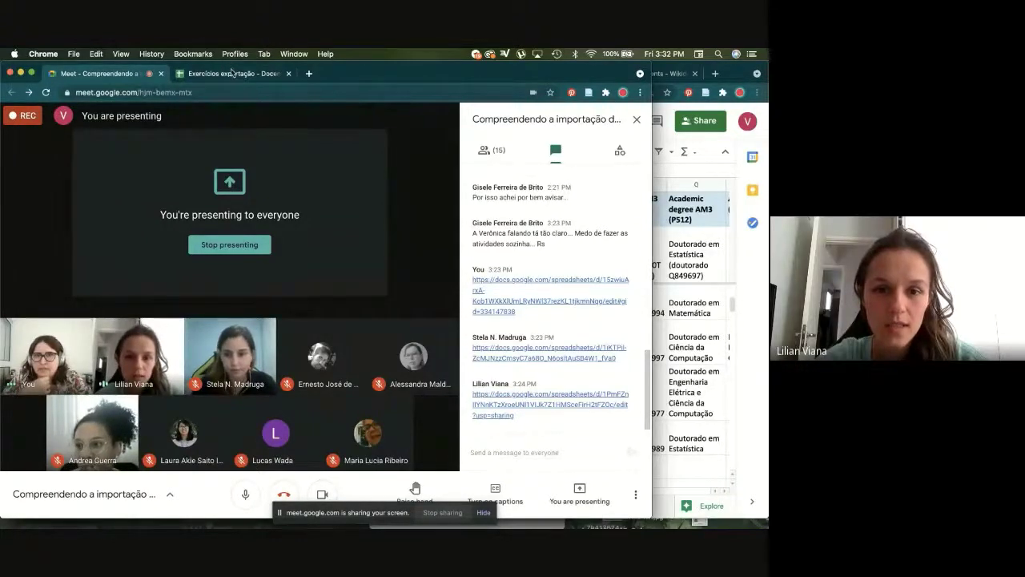
left_click(232, 72)
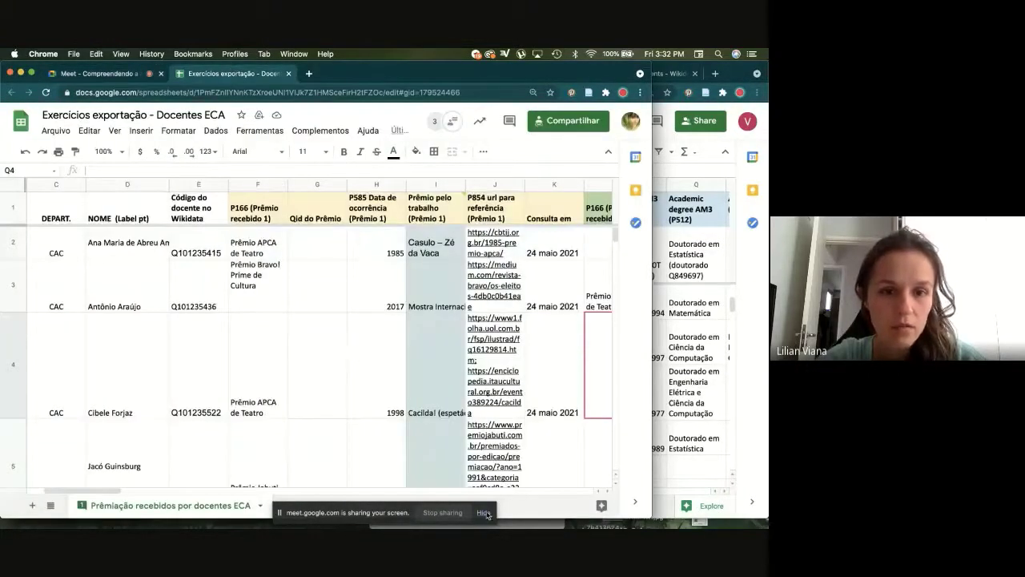
Step: Look through the professors' rows in the awards sheet, including the person responsible for the export and the department
left_click(273, 353)
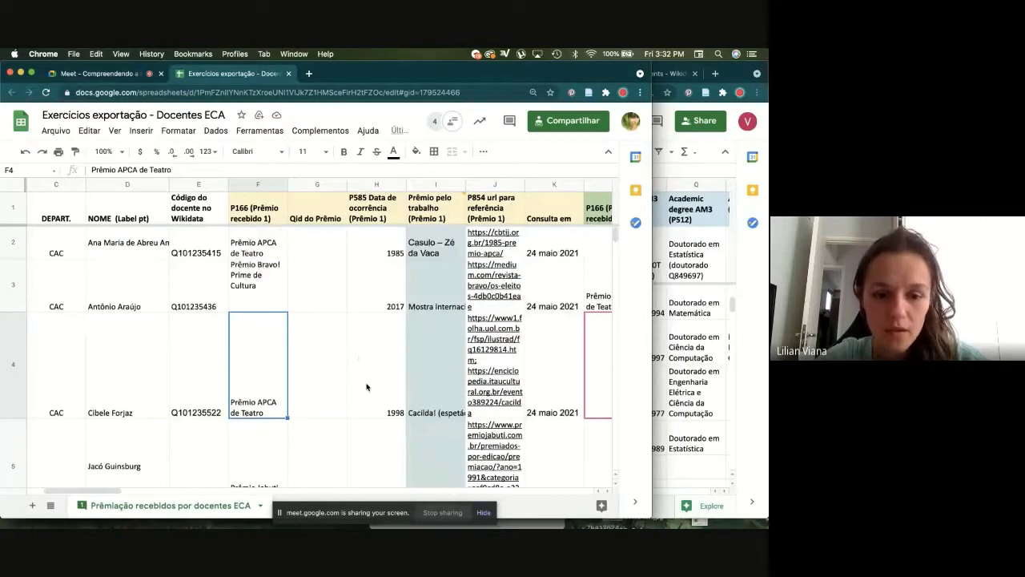
scroll(119, 497, "left", 3)
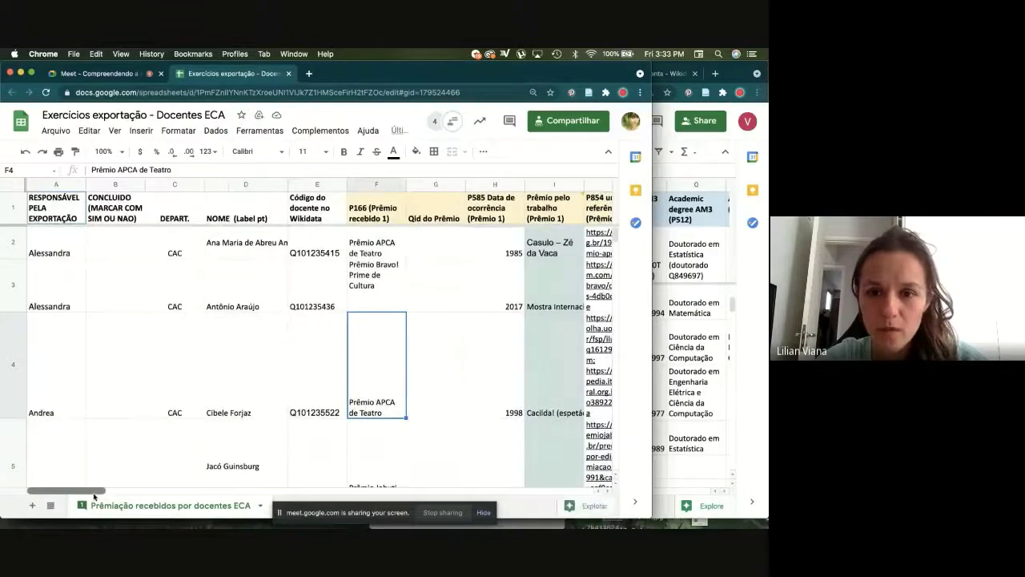
scroll(120, 499, "right", 3)
scroll(120, 497, "left", 3)
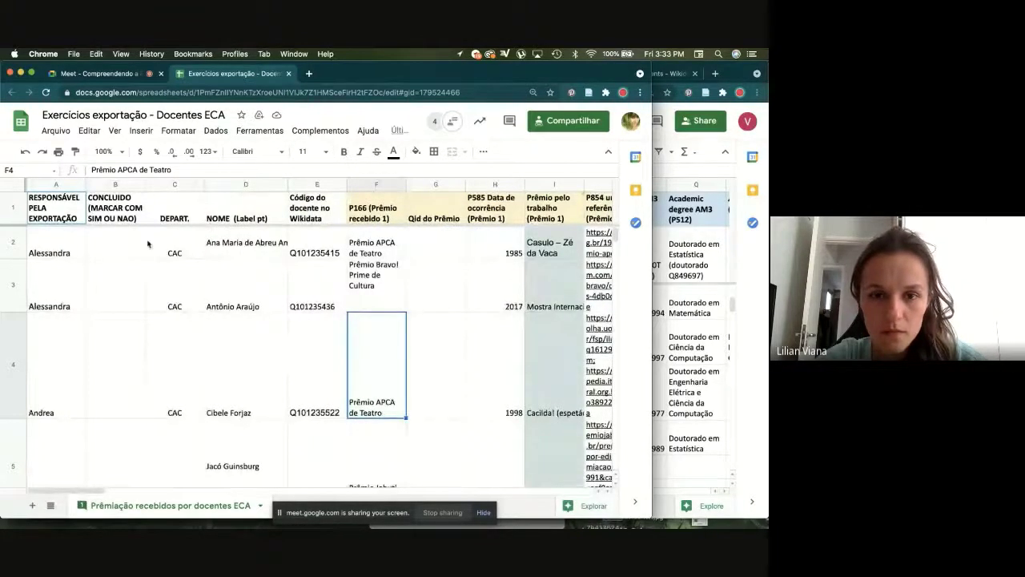
scroll(156, 336, "down", 10)
scroll(156, 336, "up", 5)
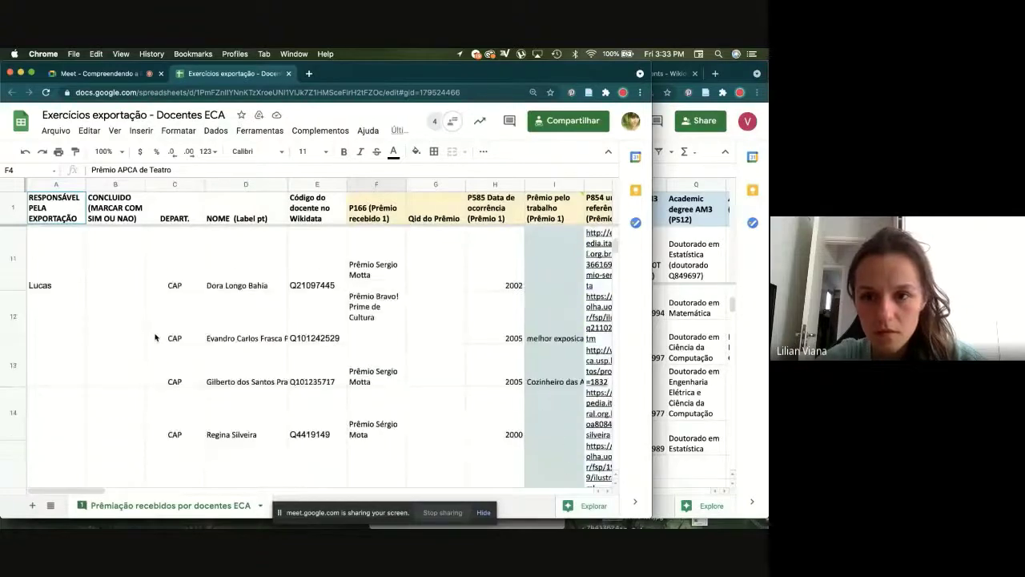
Step: Reopen the "Exercícios exportação - Docentes ECA" spreadsheet from the meeting chat, keep only one copy open, and dismiss the account notice
left_click(121, 73)
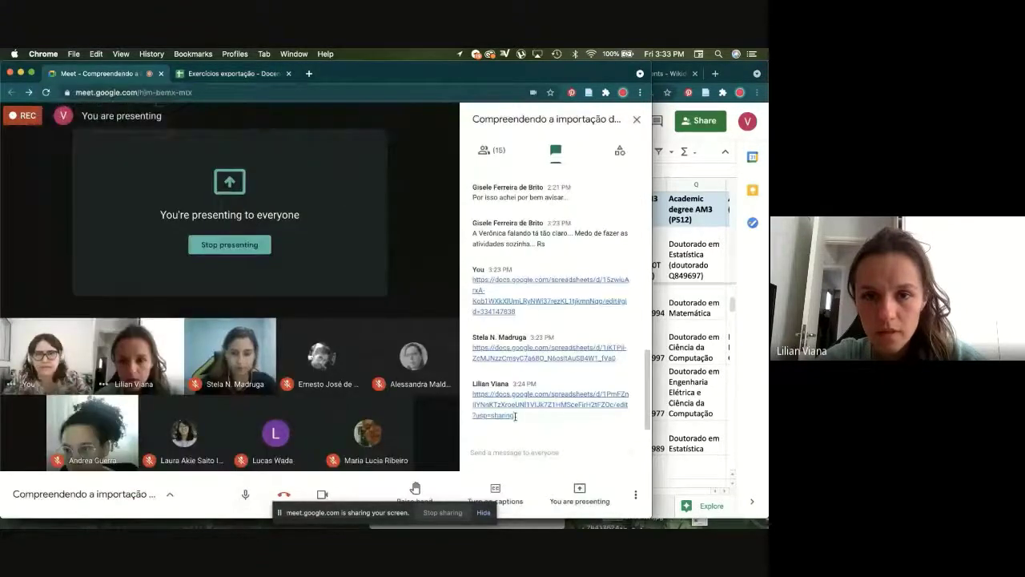
left_click(478, 346)
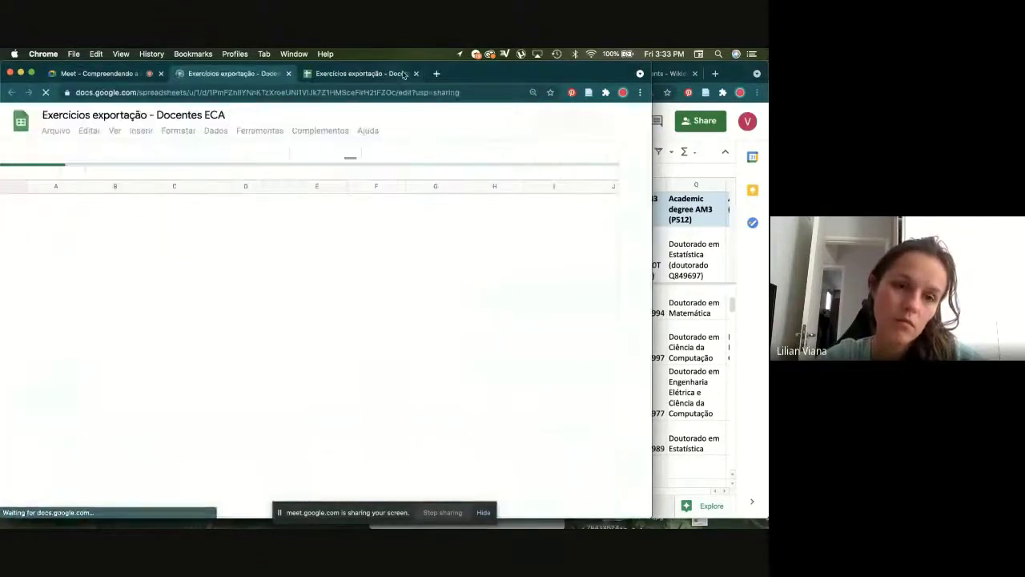
left_click(445, 385)
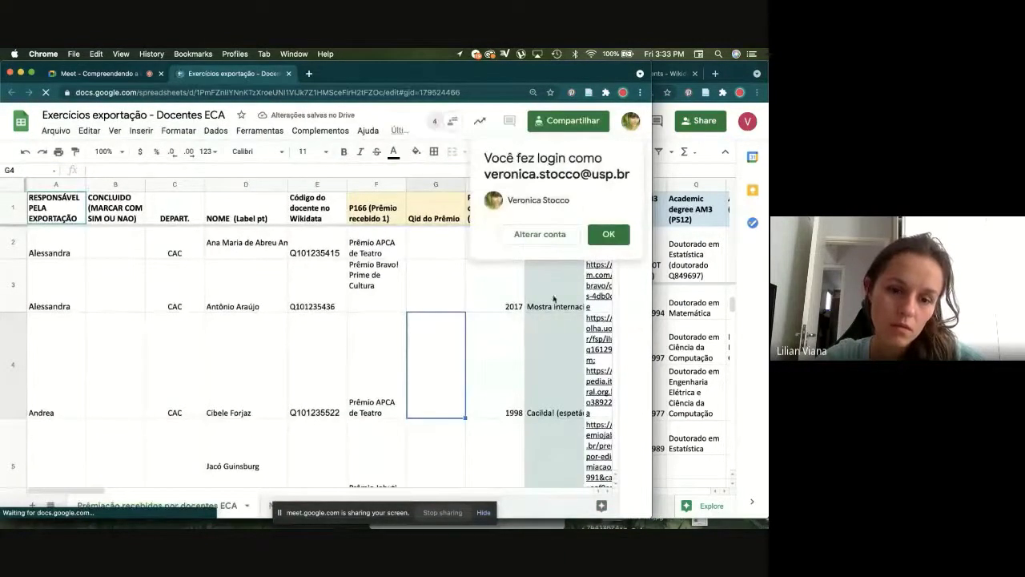
left_click(609, 234)
Step: Examine row 4 of the reopened sheet across both award column groups and back to the DEPART. column
key("Right")
key("Right")
key("Right")
key("Right")
key("Right")
key("Right")
key("Right")
key("Right")
key("Right")
key("Right")
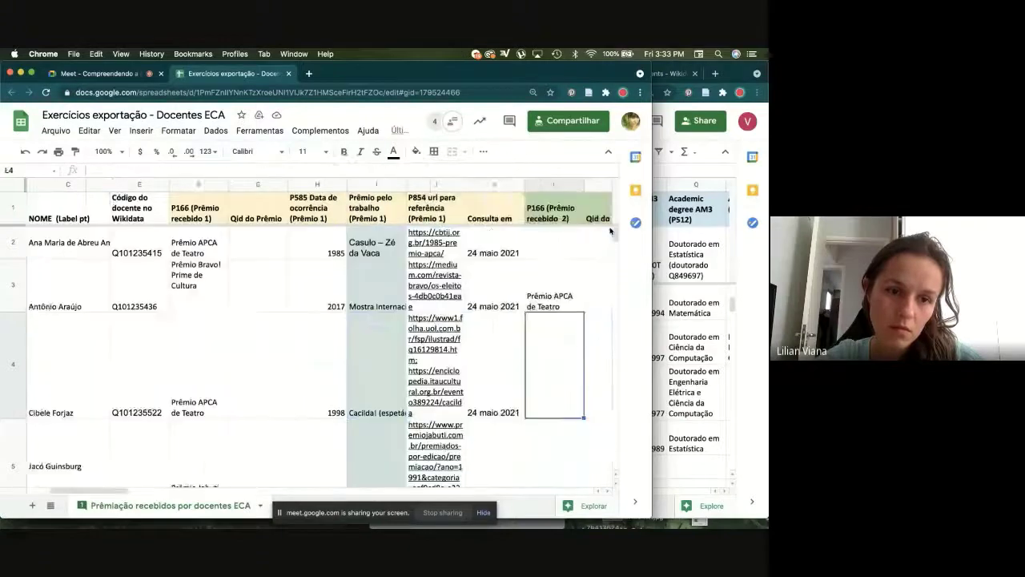
key("Left")
key("Left")
key("Left")
key("Left")
key("Left")
key("Left")
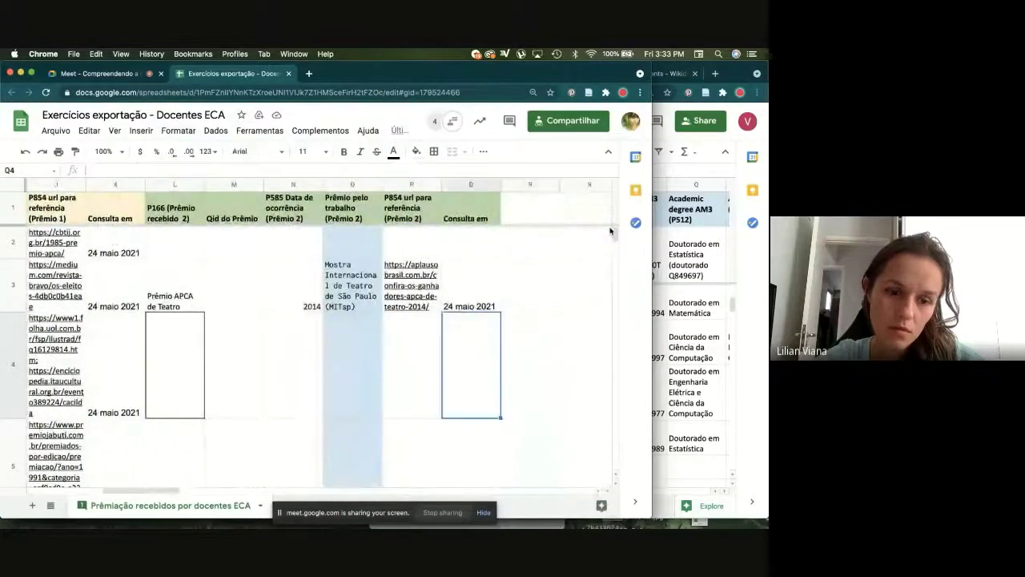
key("Left")
key("Left")
key("Left")
key("Left")
key("Left")
key("Left")
key("Left")
key("Left")
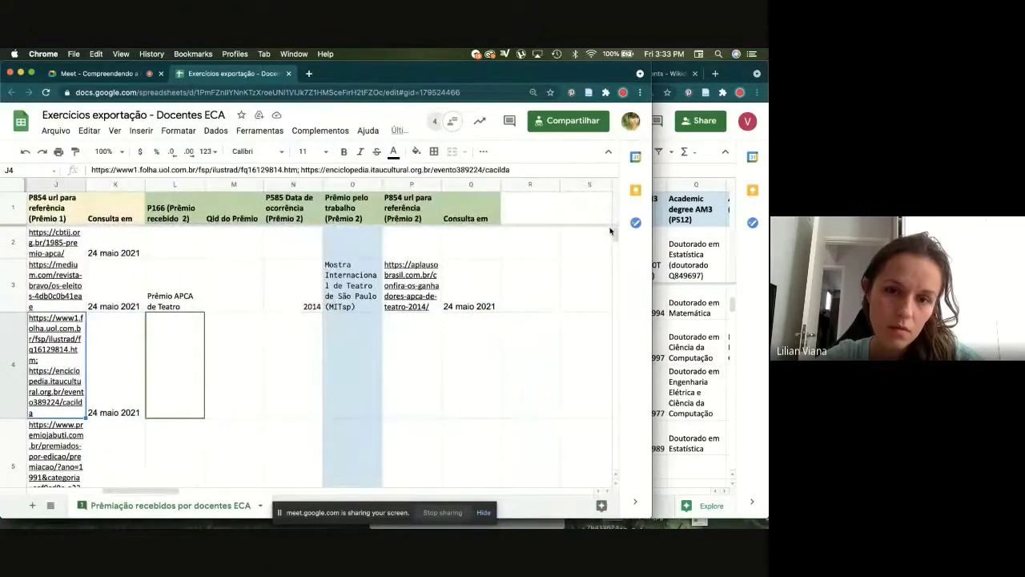
key("Left")
key("Left")
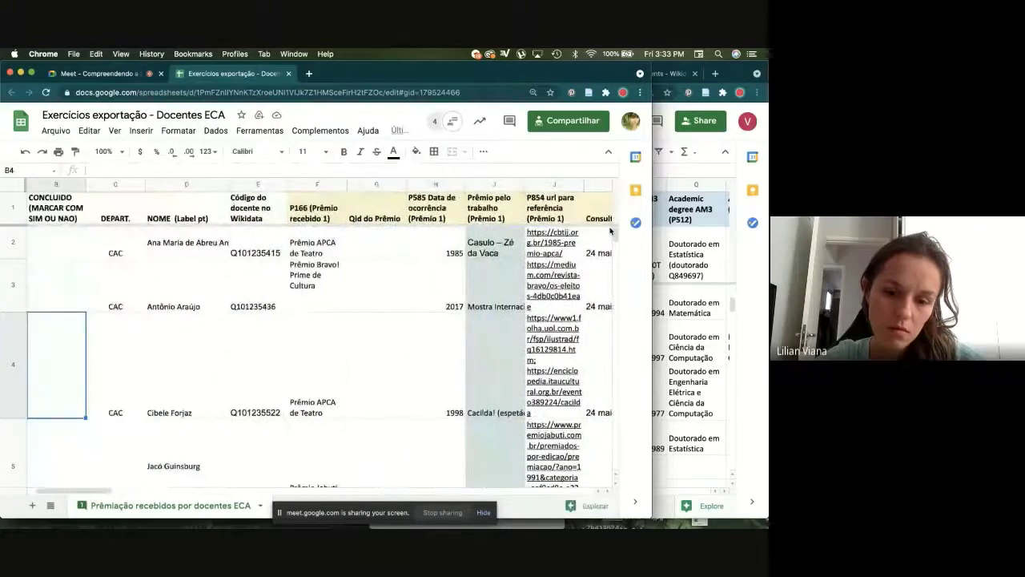
key("Right")
key("Right")
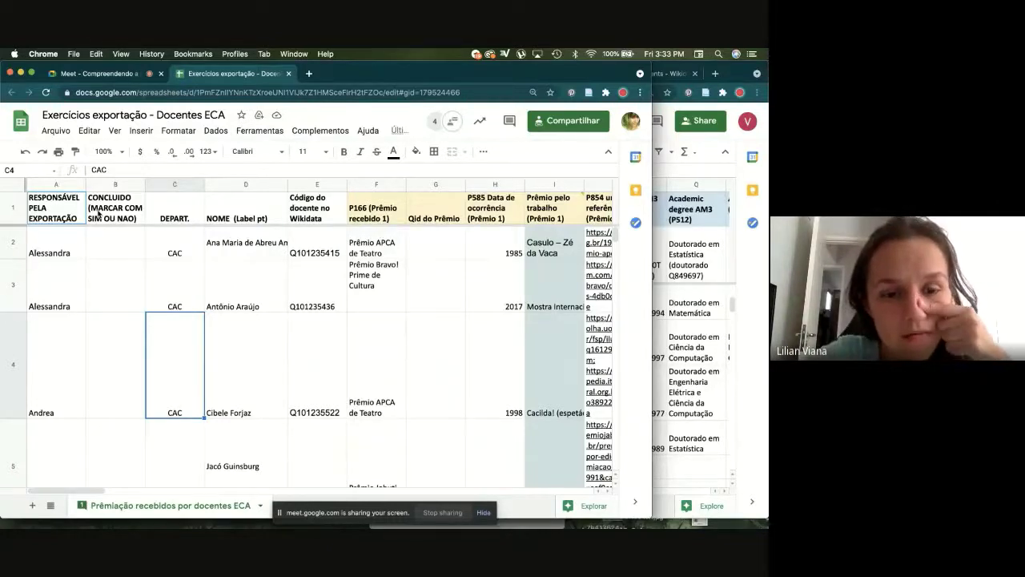
Step: Open Wikidata's list of properties in a new browser tab and search for p:p1559 to open that property's page
key("super+t")
type("wikidata.org/wiki/Wikidata:List_of_properties/pt-br")
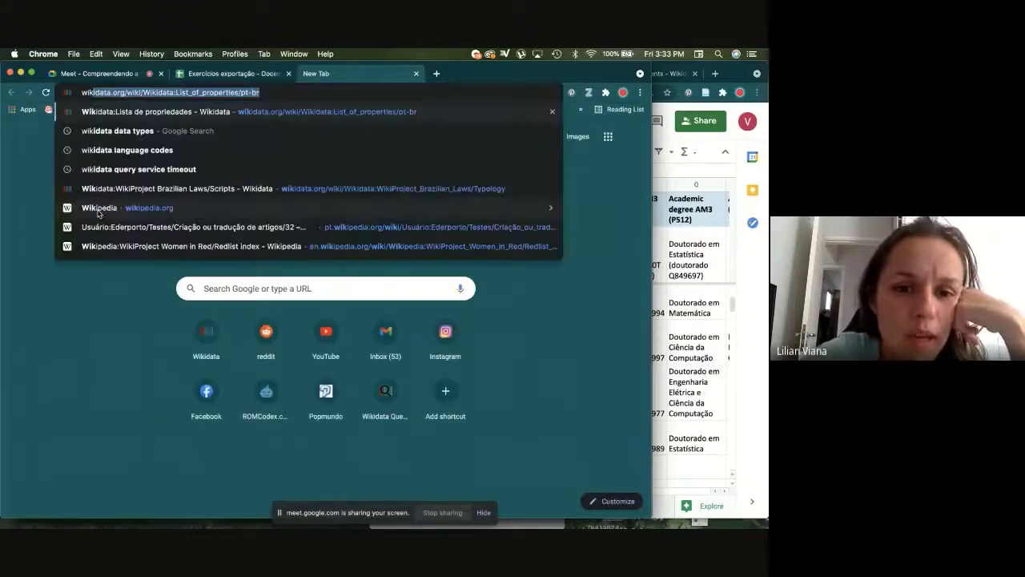
key("Return")
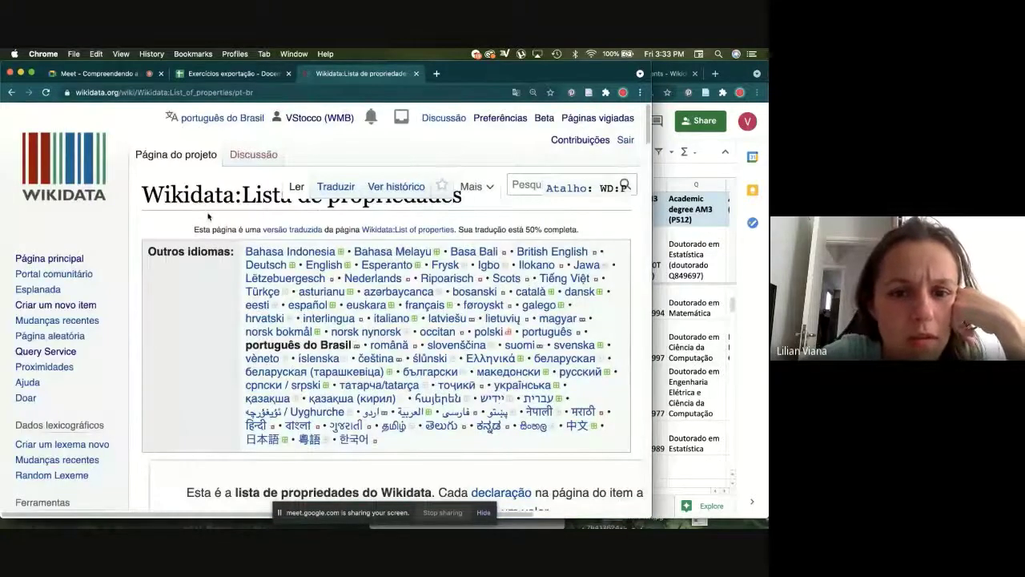
left_click(546, 155)
type("p:p15")
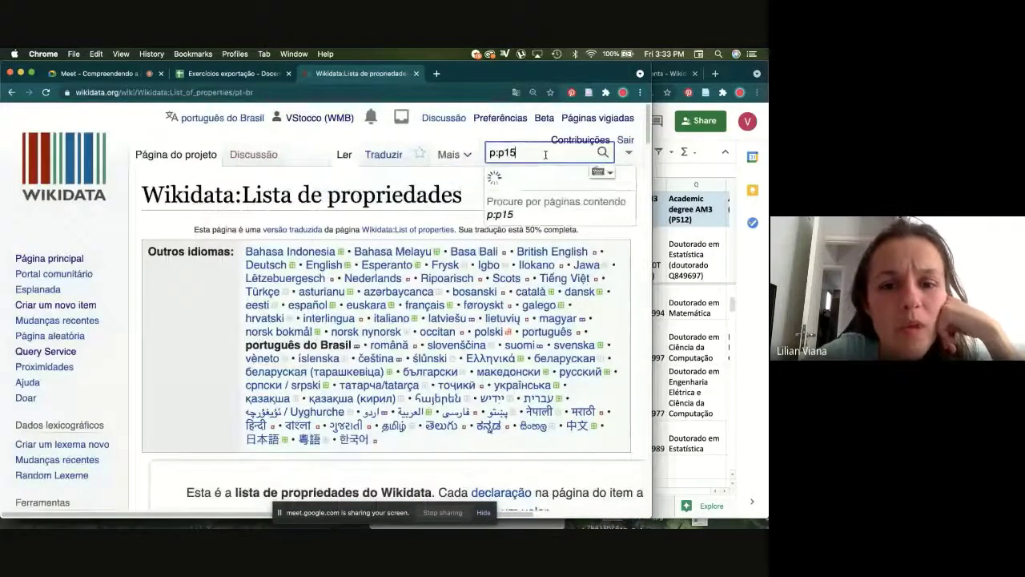
type("59")
key("Return")
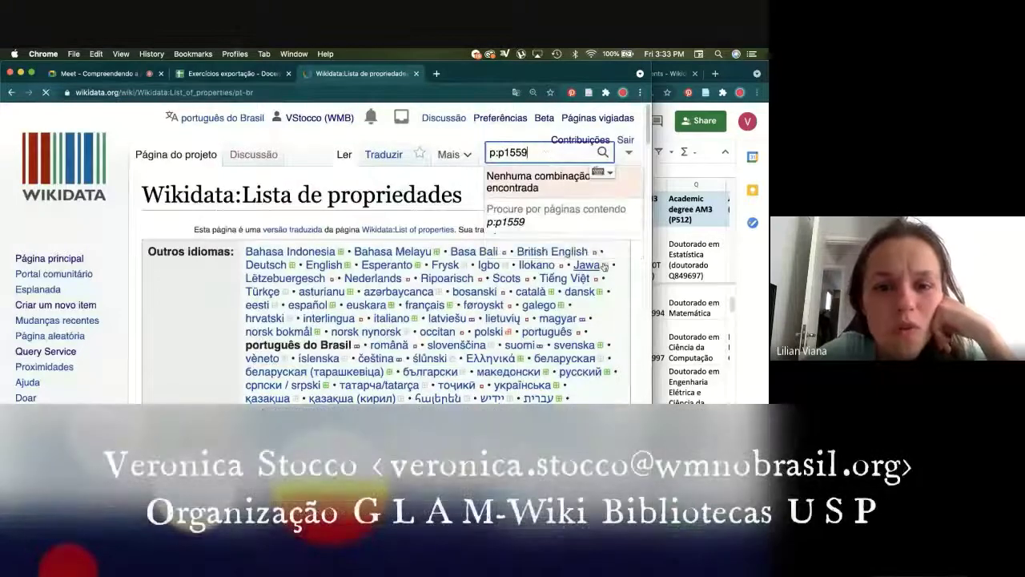
Step: Examine the example statements on the P1559 property page in a widened browser window and return to the Google Meet chat
scroll(418, 256, "down", 1)
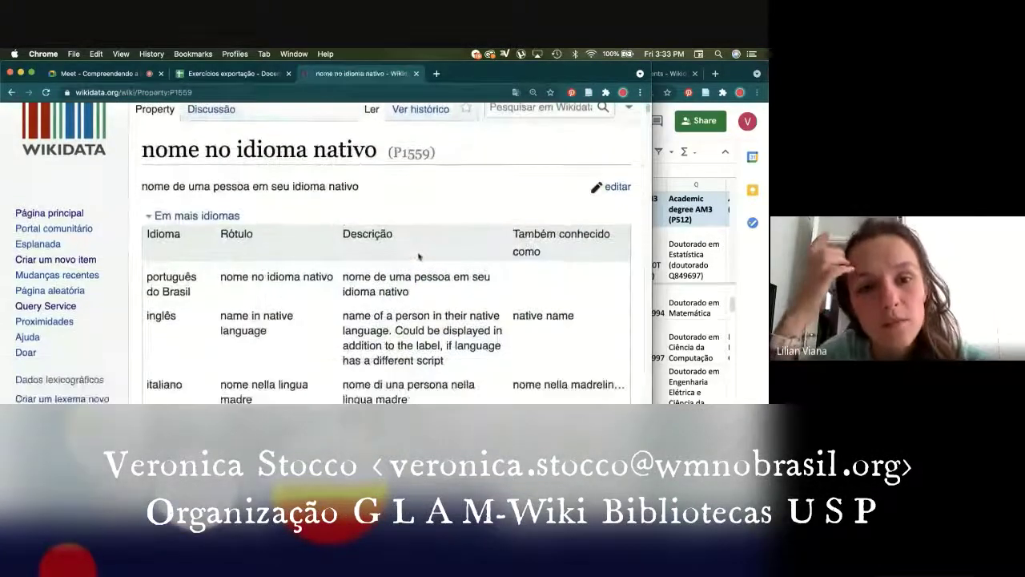
scroll(418, 256, "down", 15)
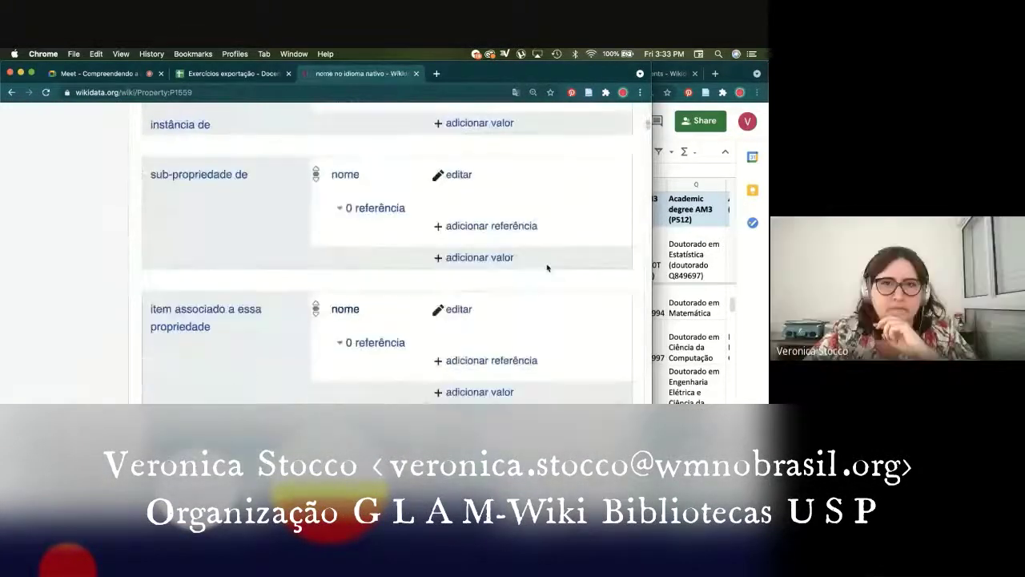
scroll(548, 268, "down", 4)
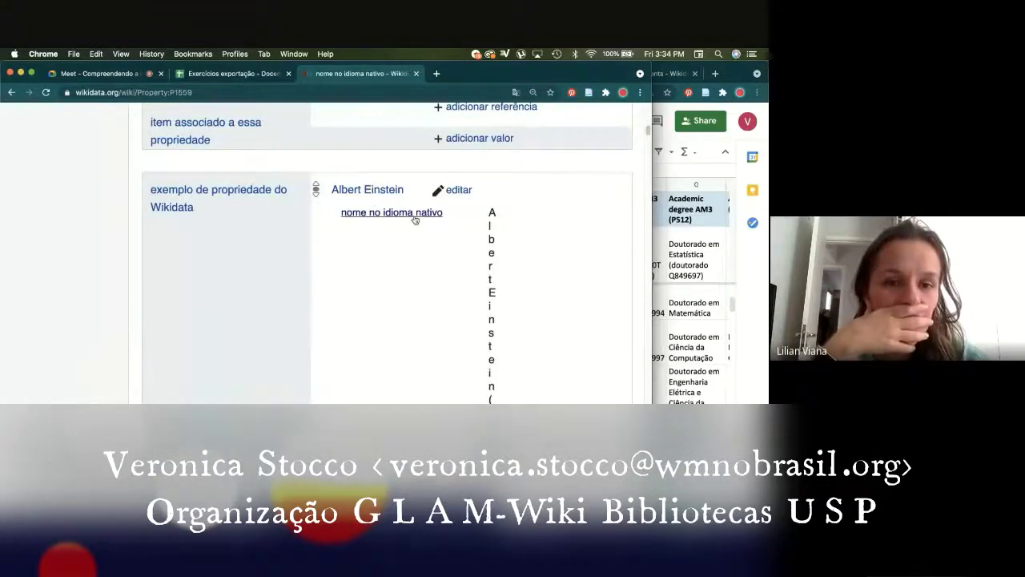
left_click_drag(651, 212, 767, 209)
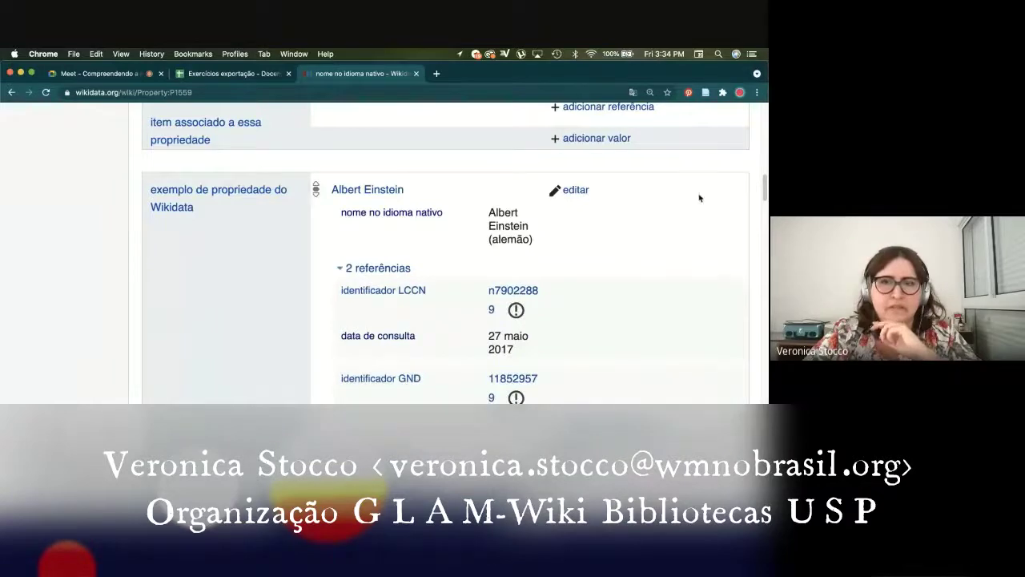
scroll(745, 172, "down", 3)
scroll(765, 189, "down", 2)
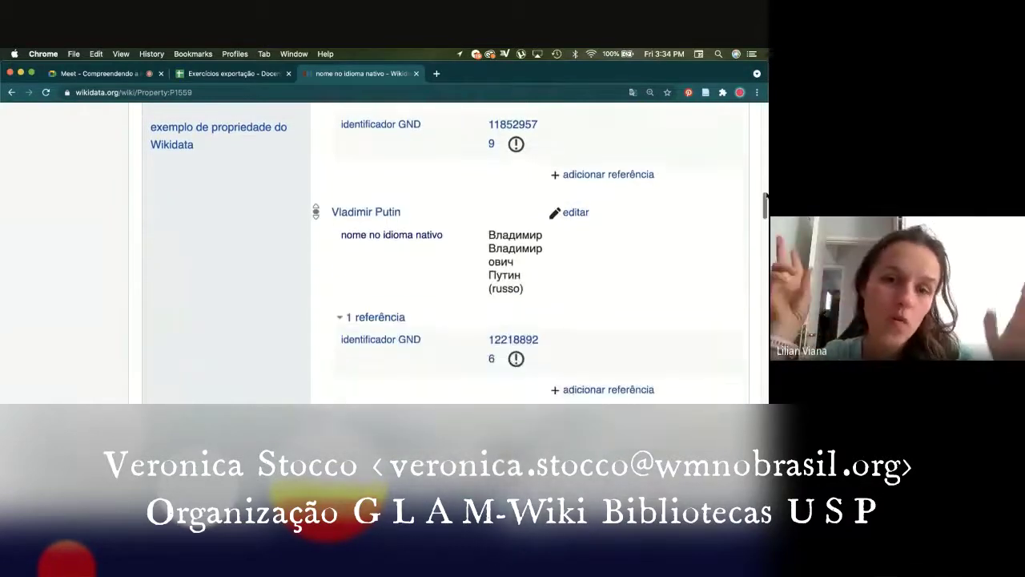
scroll(765, 180, "up", 5)
scroll(765, 176, "up", 1)
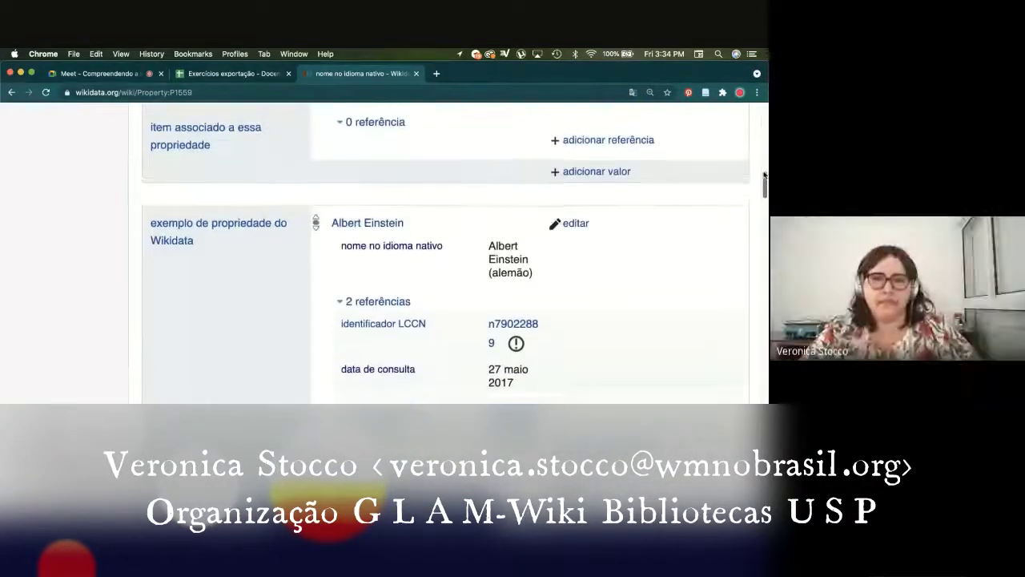
left_click_drag(765, 175, 765, 189)
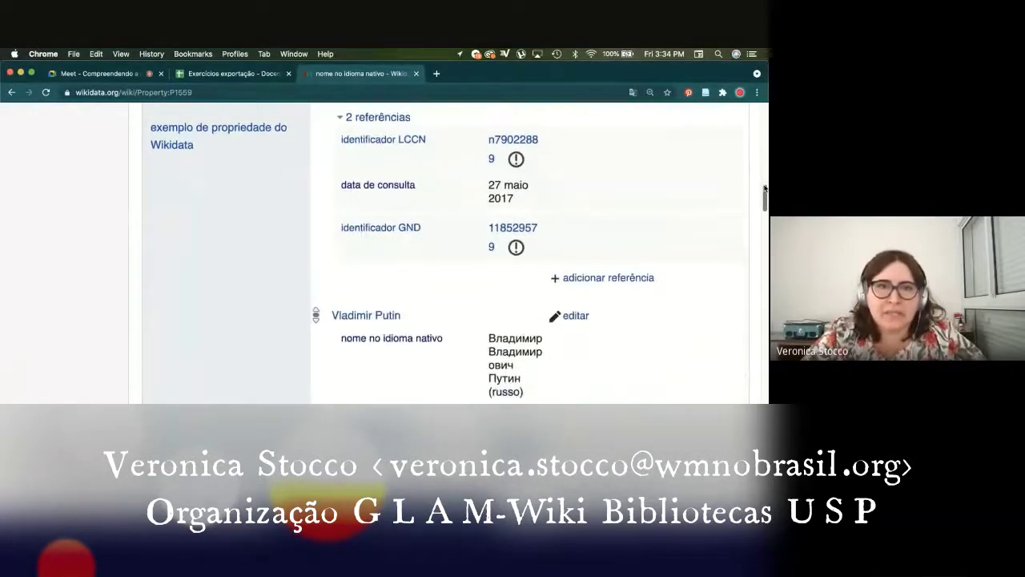
left_click(58, 75)
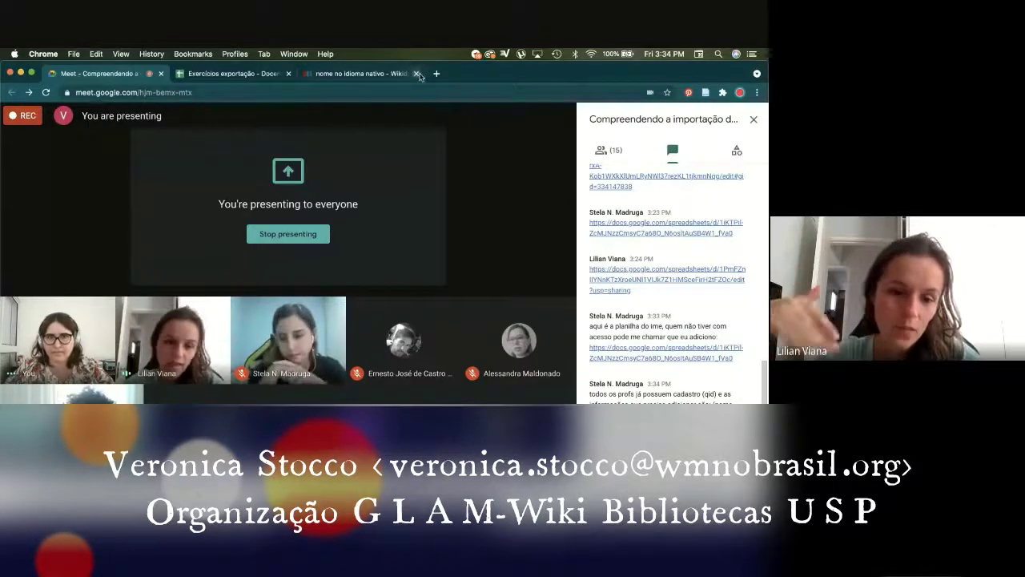
Step: Close the P1559 property page and the duplicate ECA sheet, and open the "Exercício - Quickstatements" spreadsheet from the meeting chat
left_click(417, 74)
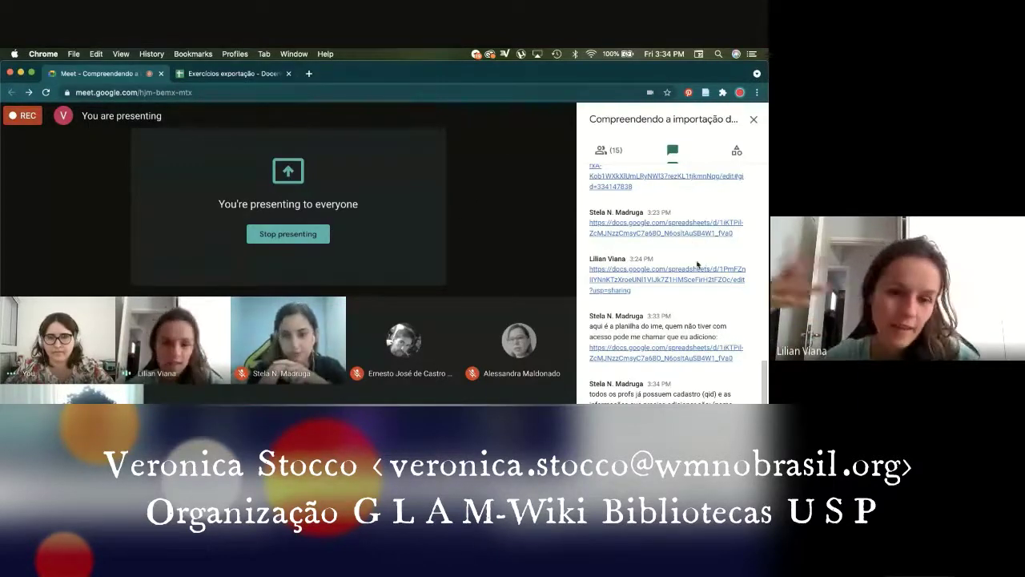
left_click(666, 270)
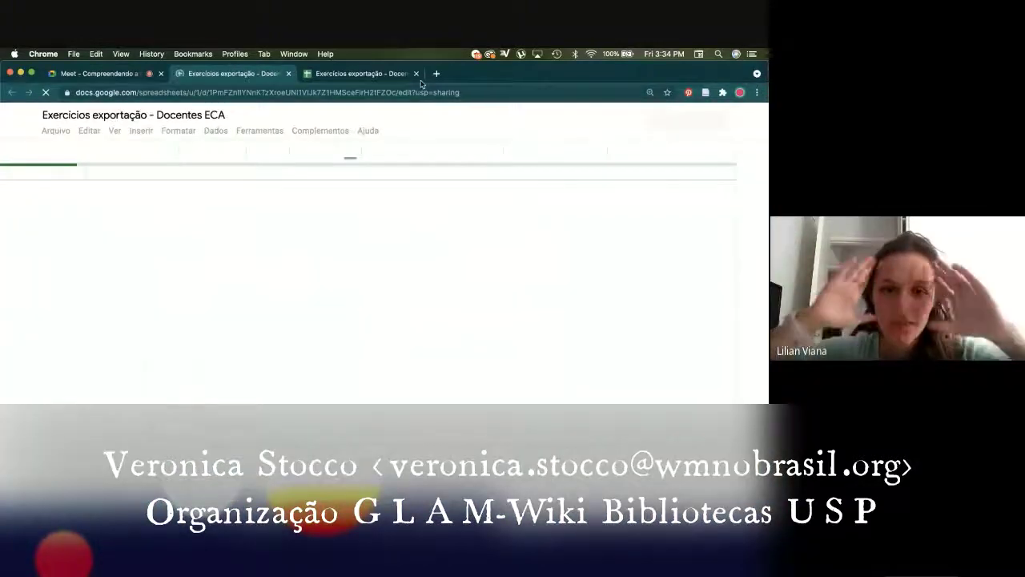
left_click(289, 73)
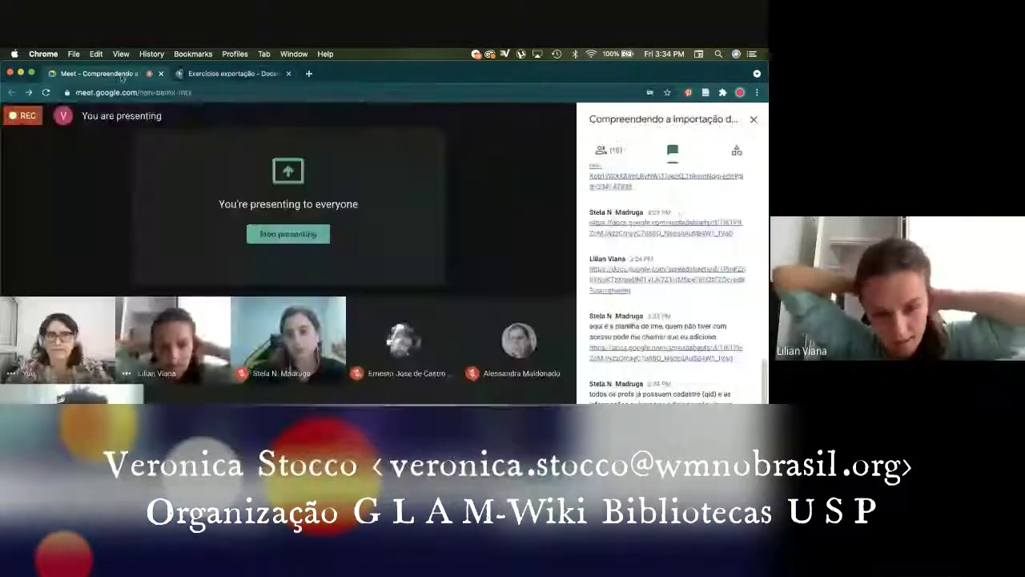
left_click(670, 228)
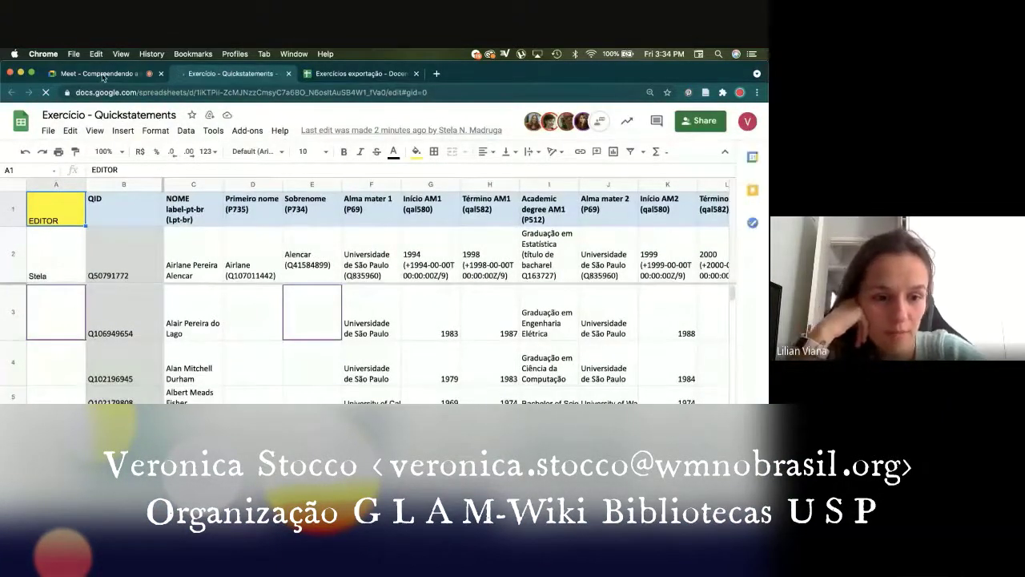
left_click(103, 74)
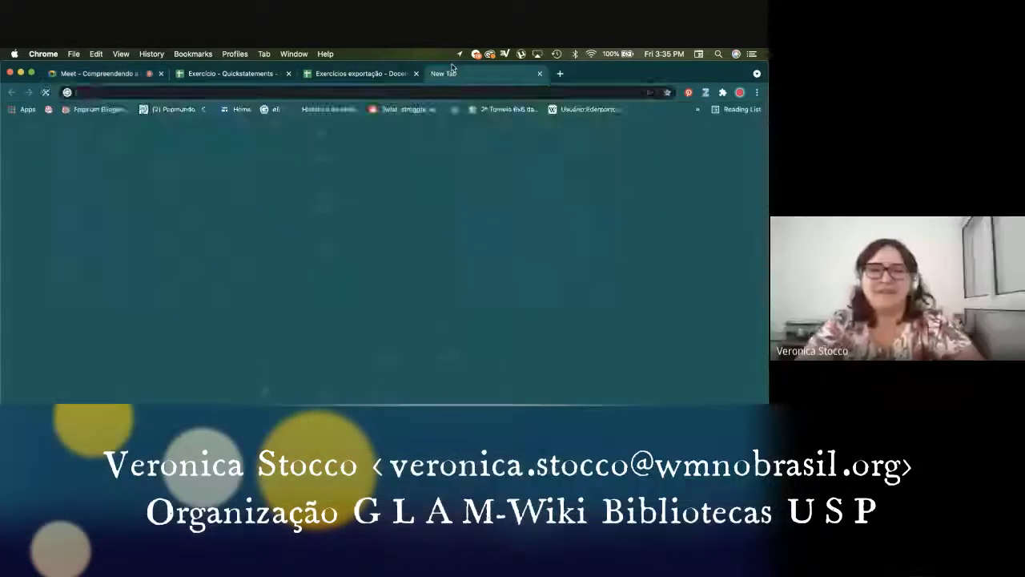
Step: Enter the address quickstatements.toolforge.org in a new browser tab and go back to the latest messages in the meeting chat
left_click(452, 71)
type("quickstatements.toolforge.org")
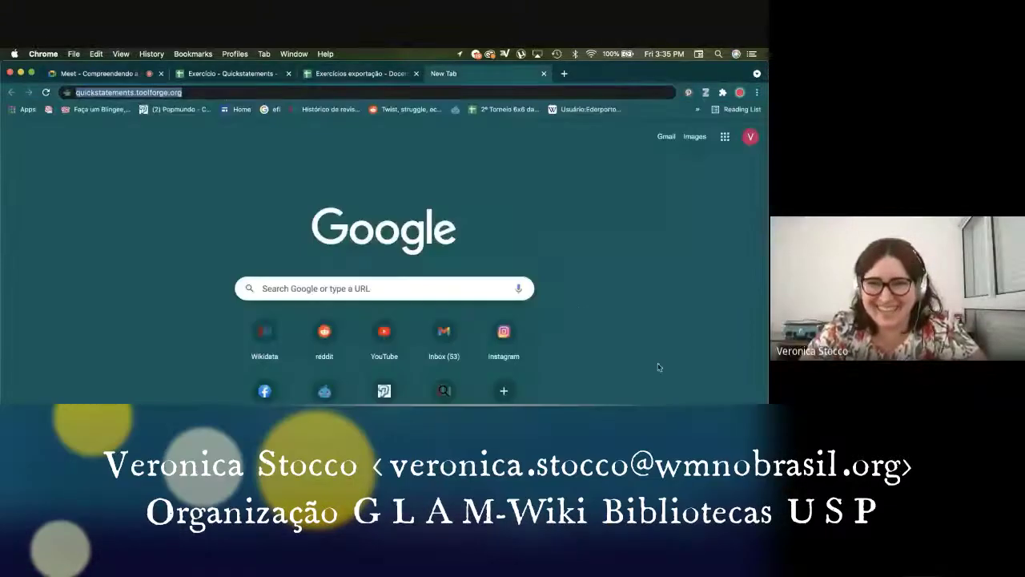
key("super+1")
scroll(671, 396, "down", 1)
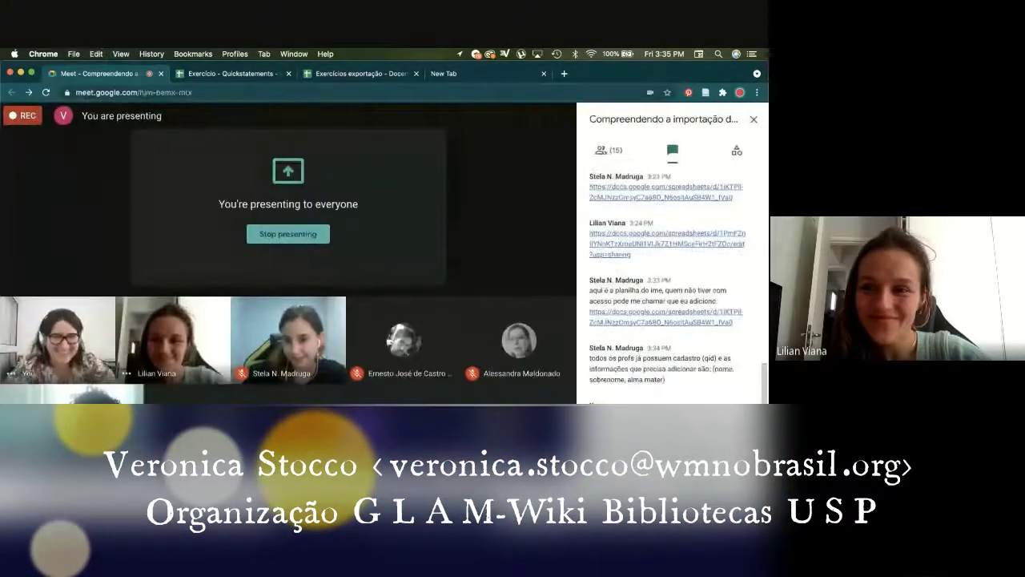